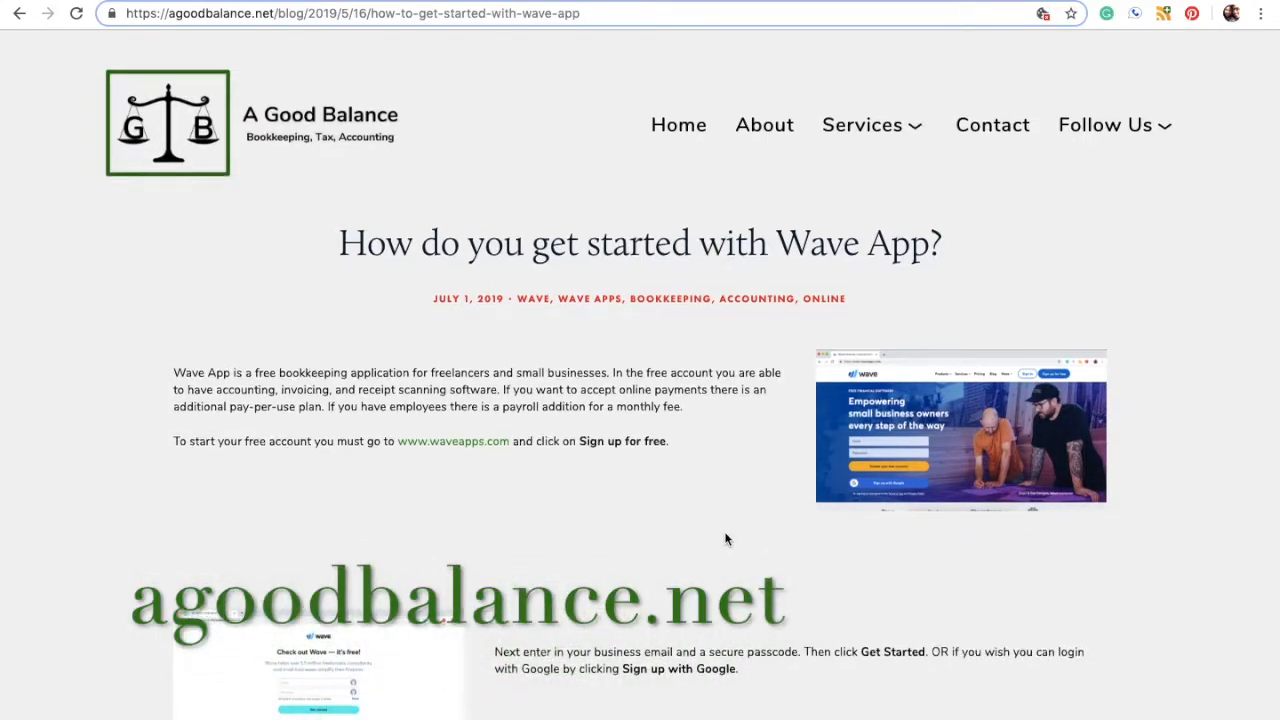
# Step: Read through the agoodbalance.net Wave setup blog post
pyautogui.scroll(-6, 726, 537)
pyautogui.scroll(-12, 726, 537)
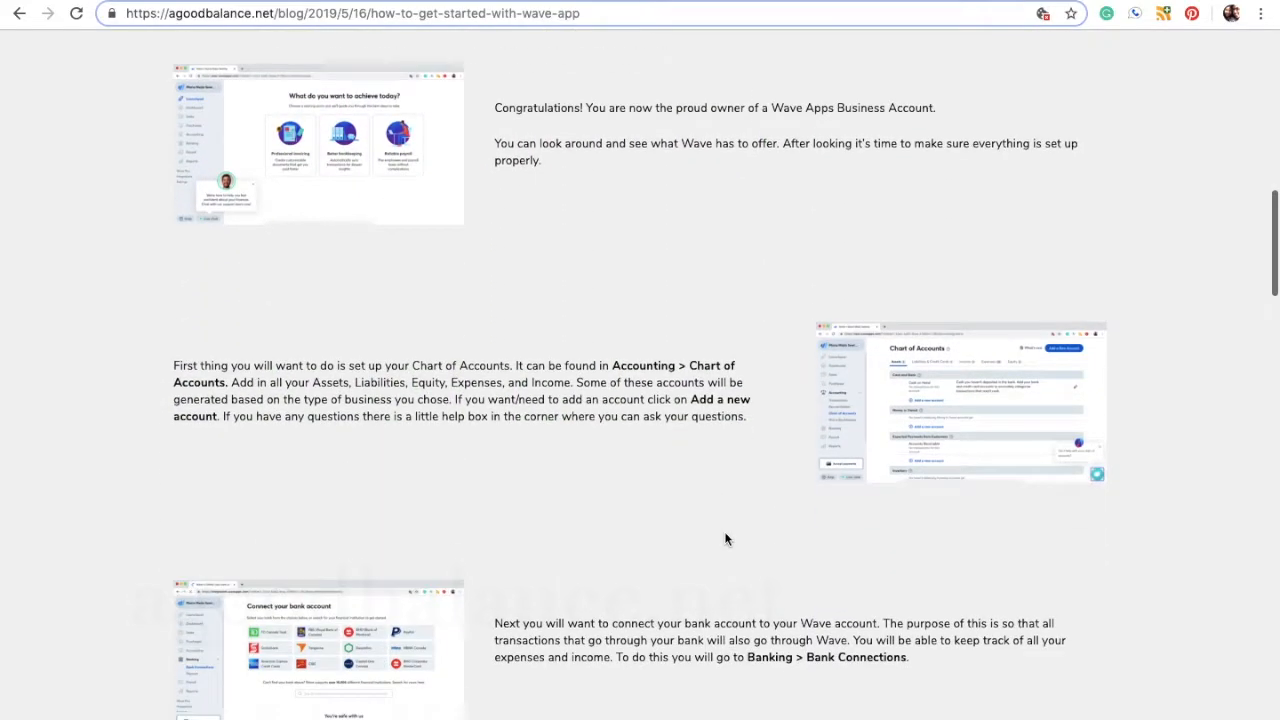
pyautogui.scroll(-16, 726, 538)
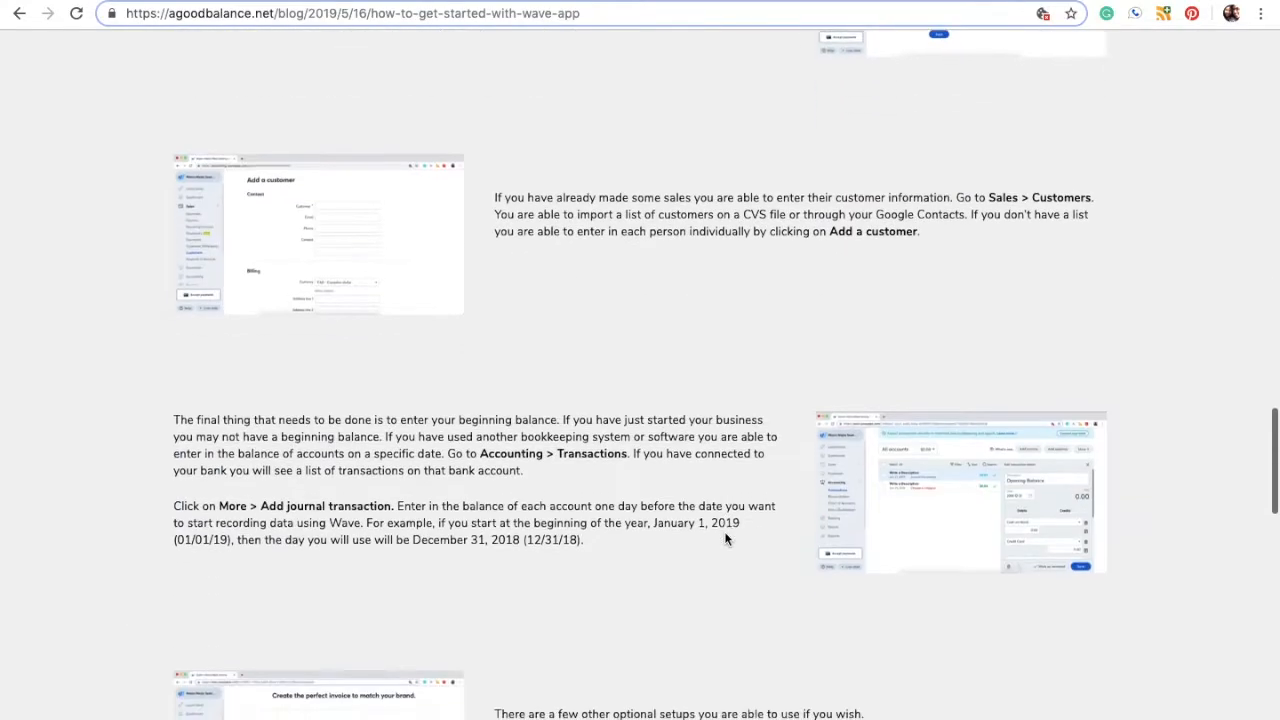
pyautogui.scroll(-4, 726, 539)
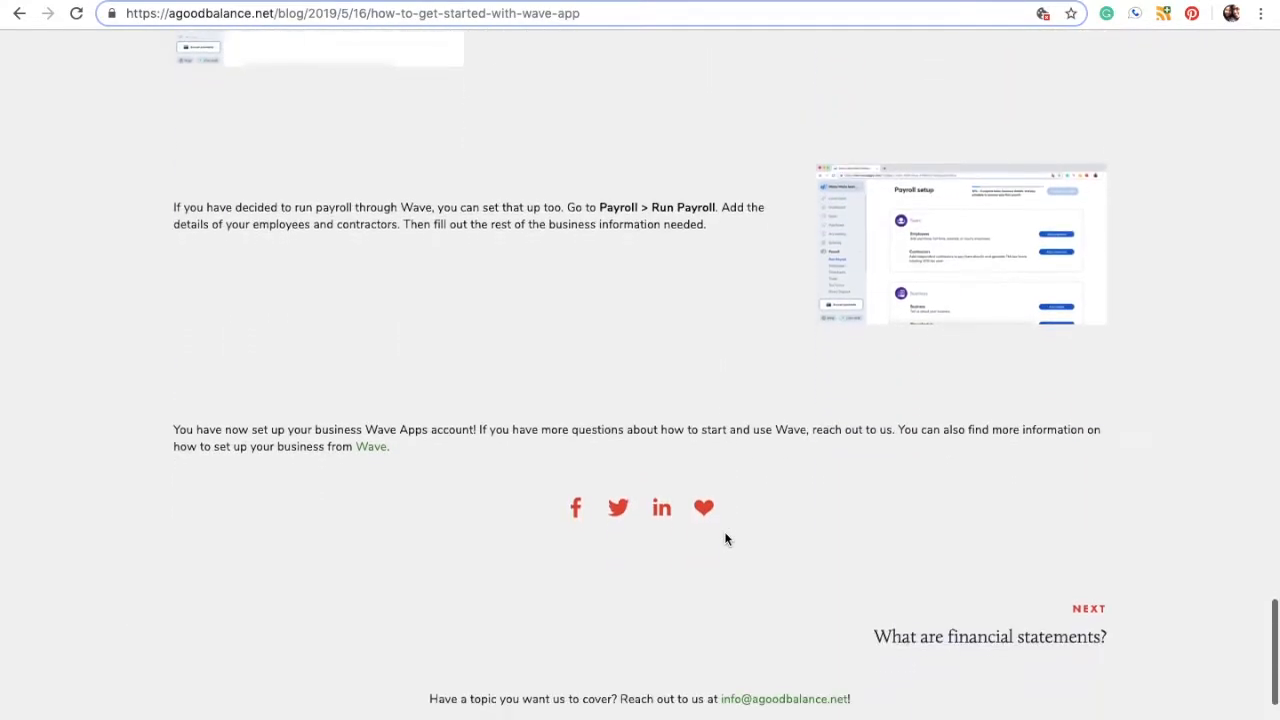
pyautogui.scroll(20, 726, 537)
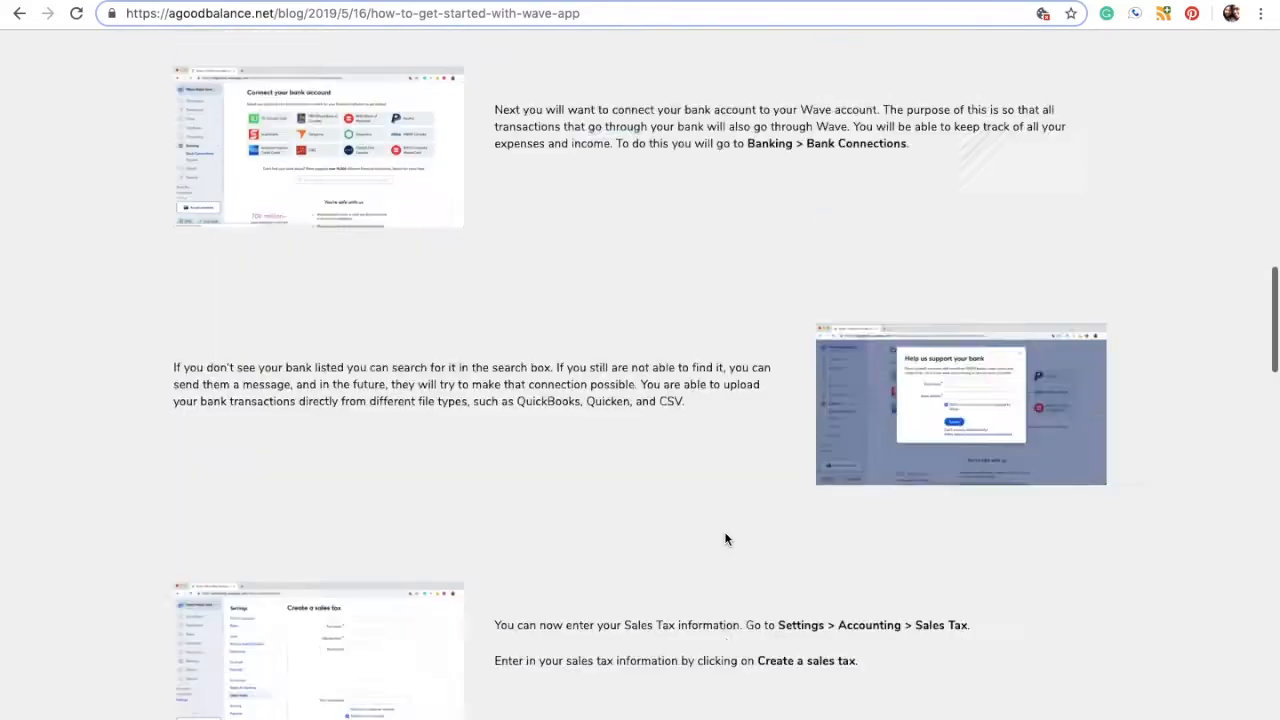
pyautogui.scroll(12, 726, 539)
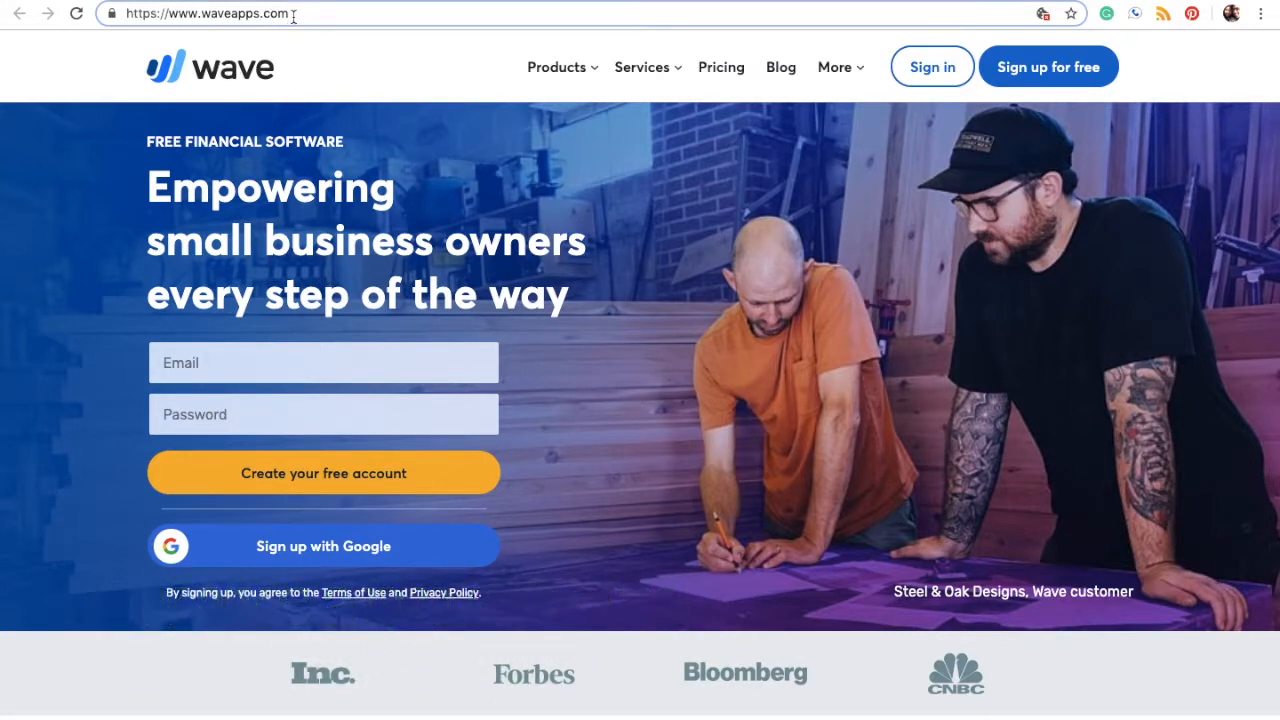
# Step: Look over Wave's Services and Products menus on waveapps.com, then go to Pricing
pyautogui.moveTo(293, 16); pyautogui.dragTo(118, 14)
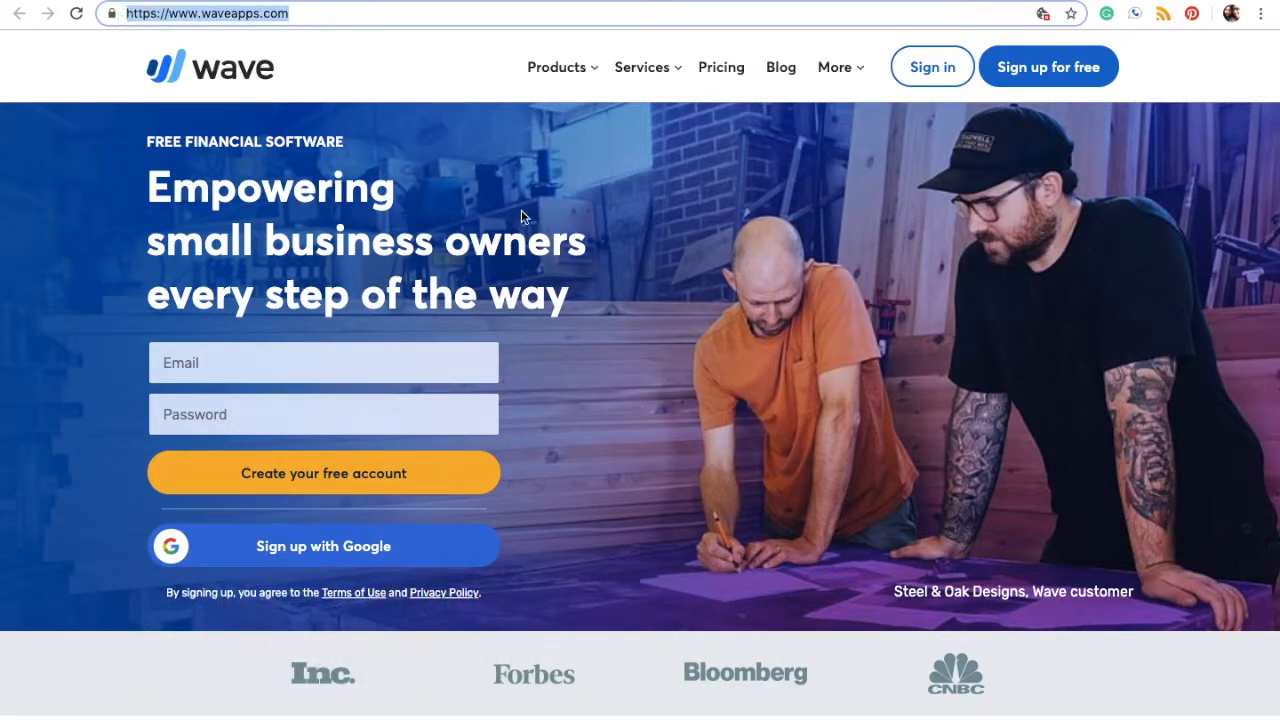
pyautogui.click(669, 350)
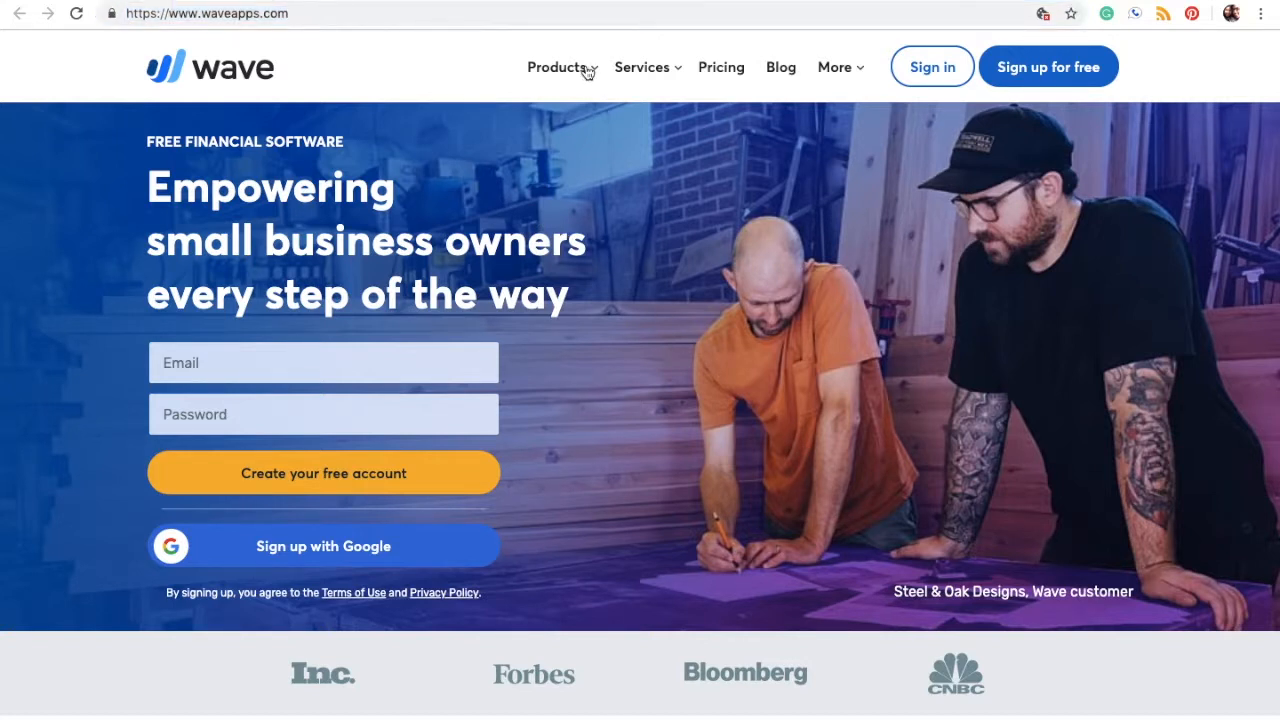
pyautogui.click(677, 77)
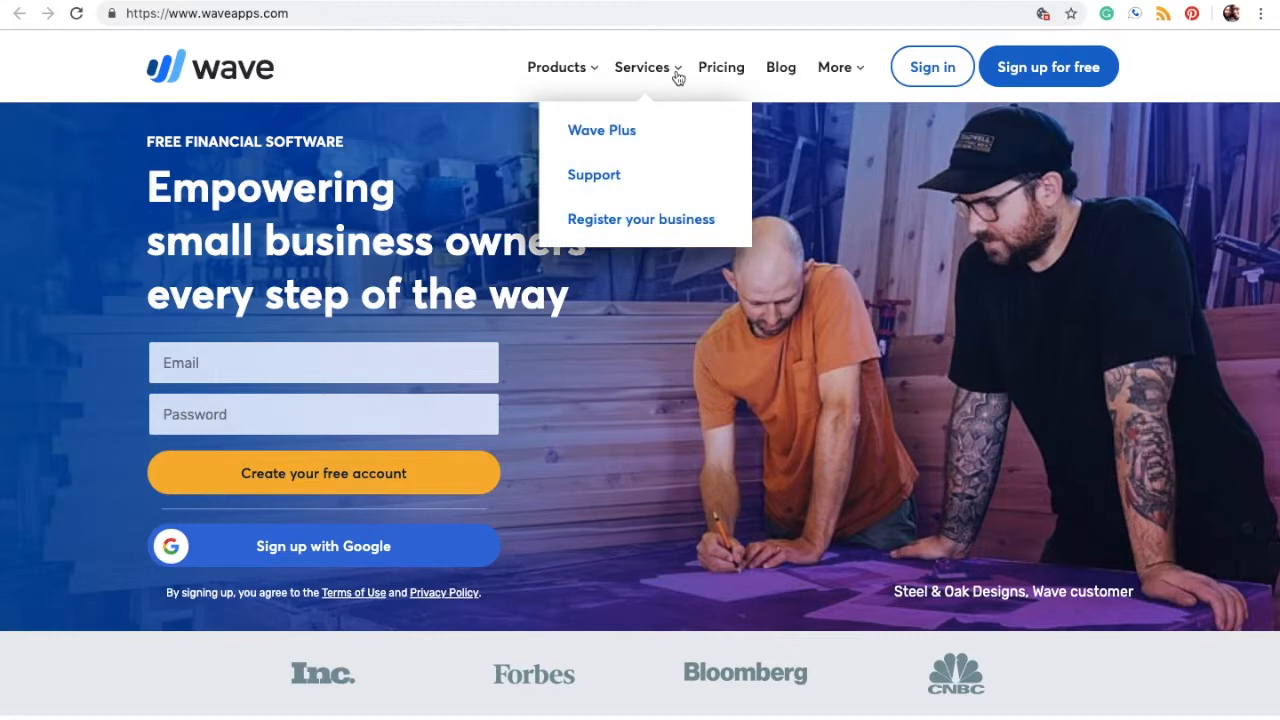
pyautogui.click(585, 70)
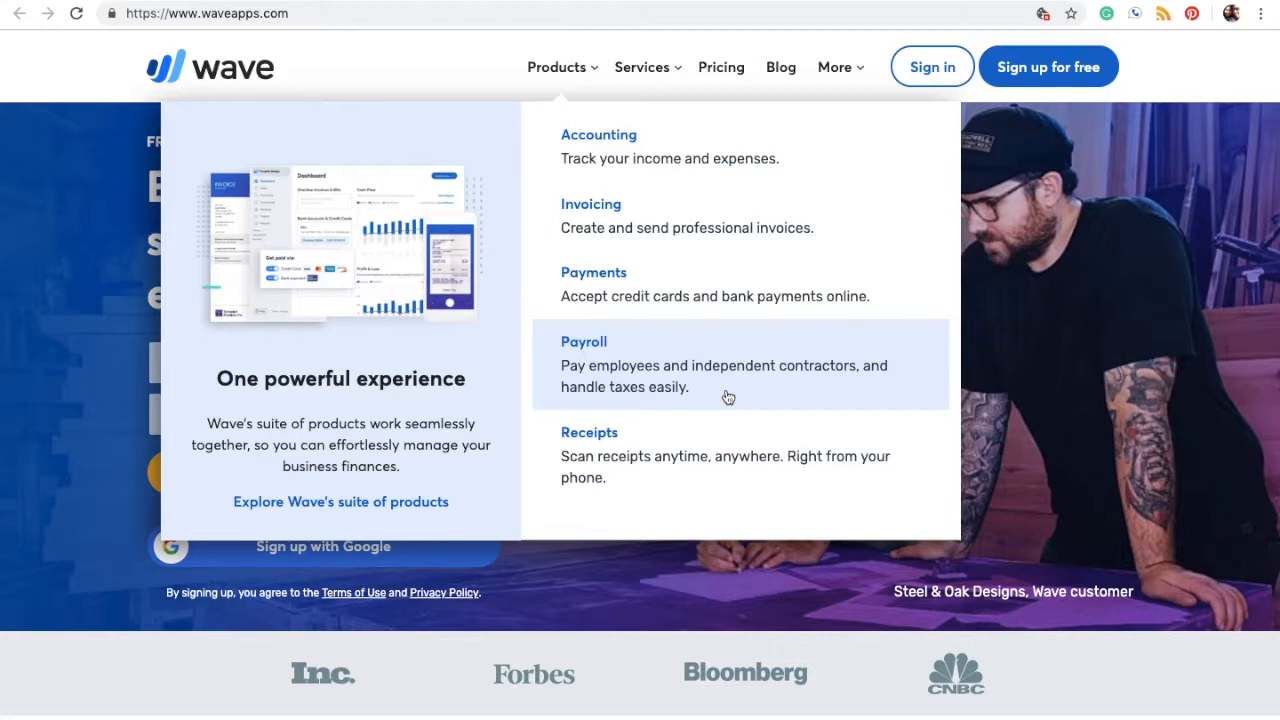
pyautogui.click(725, 77)
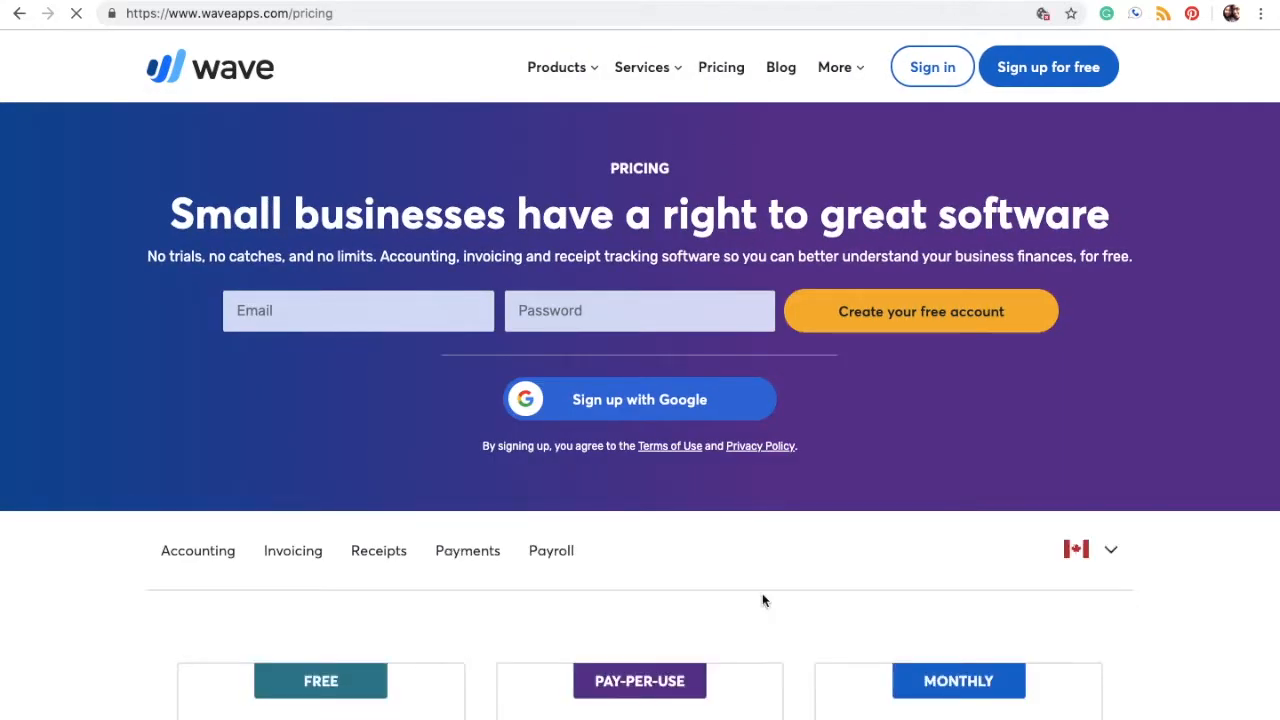
# Step: Compare the Free, Pay-Per-Use and Monthly plans, highlighting the $4 per active employee payroll fee
pyautogui.scroll(-5, 762, 600)
pyautogui.scroll(-1, 762, 600)
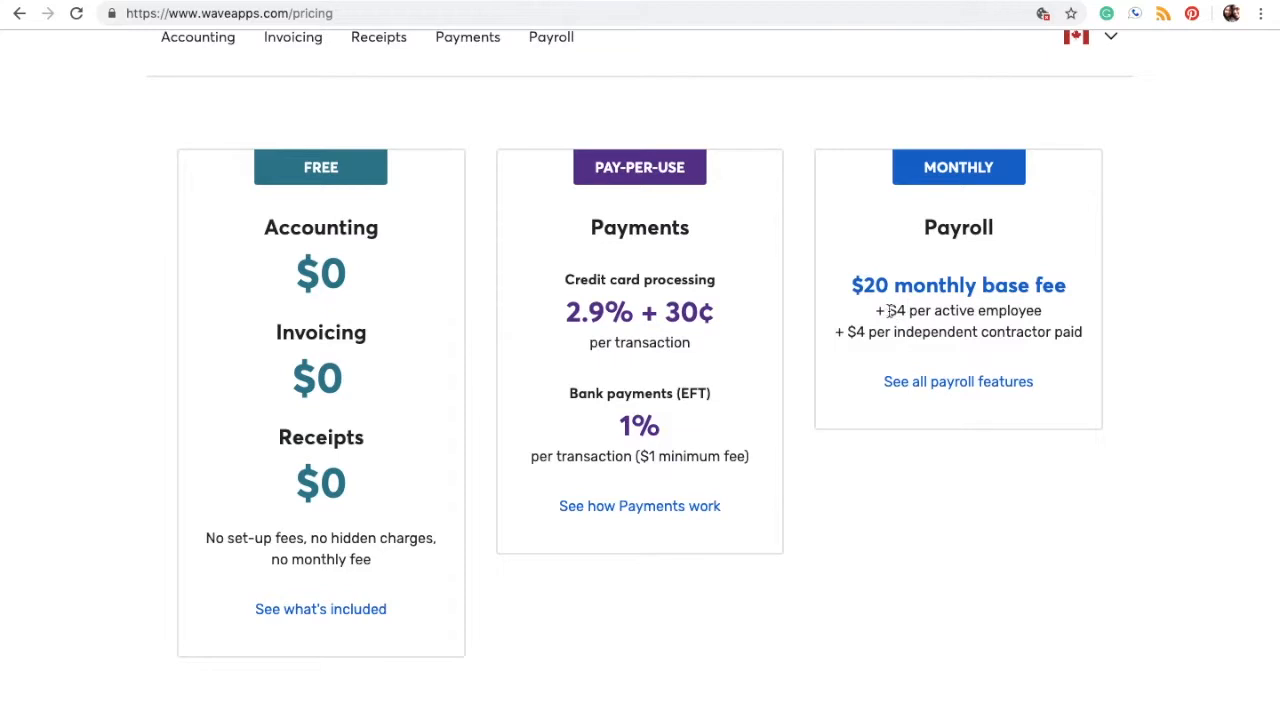
pyautogui.moveTo(888, 310); pyautogui.dragTo(1045, 315)
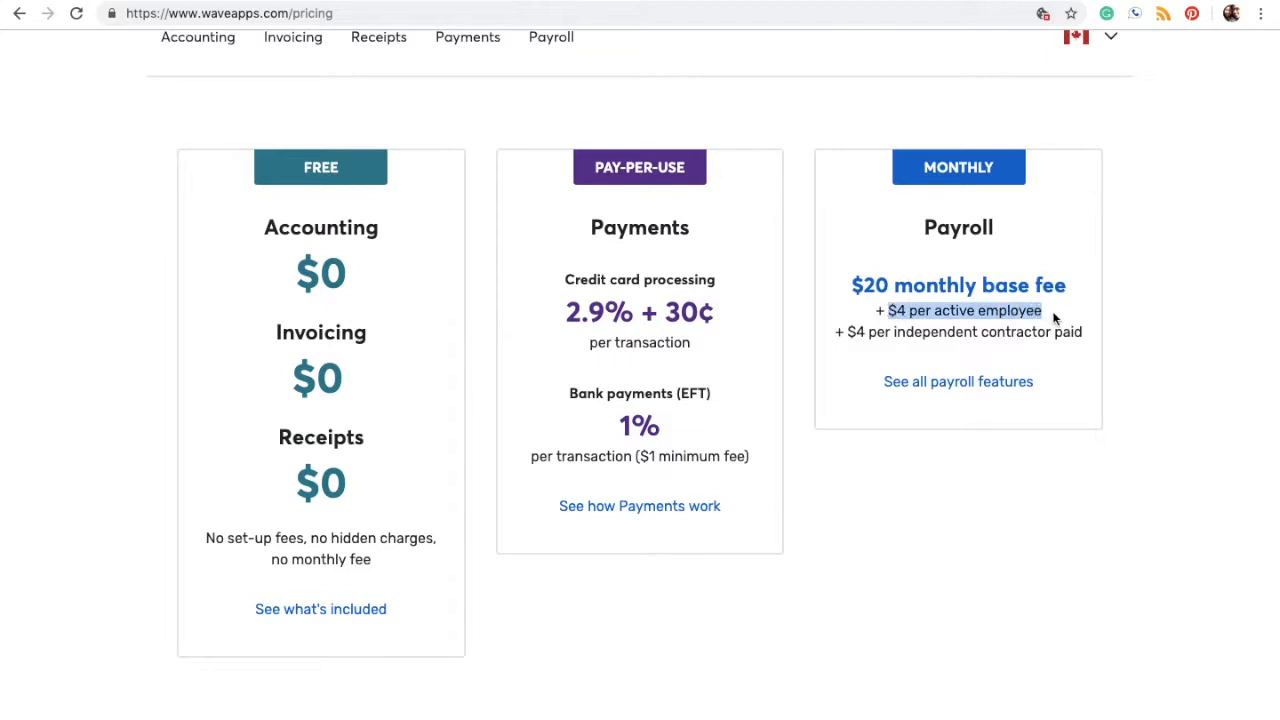
pyautogui.click(1053, 318)
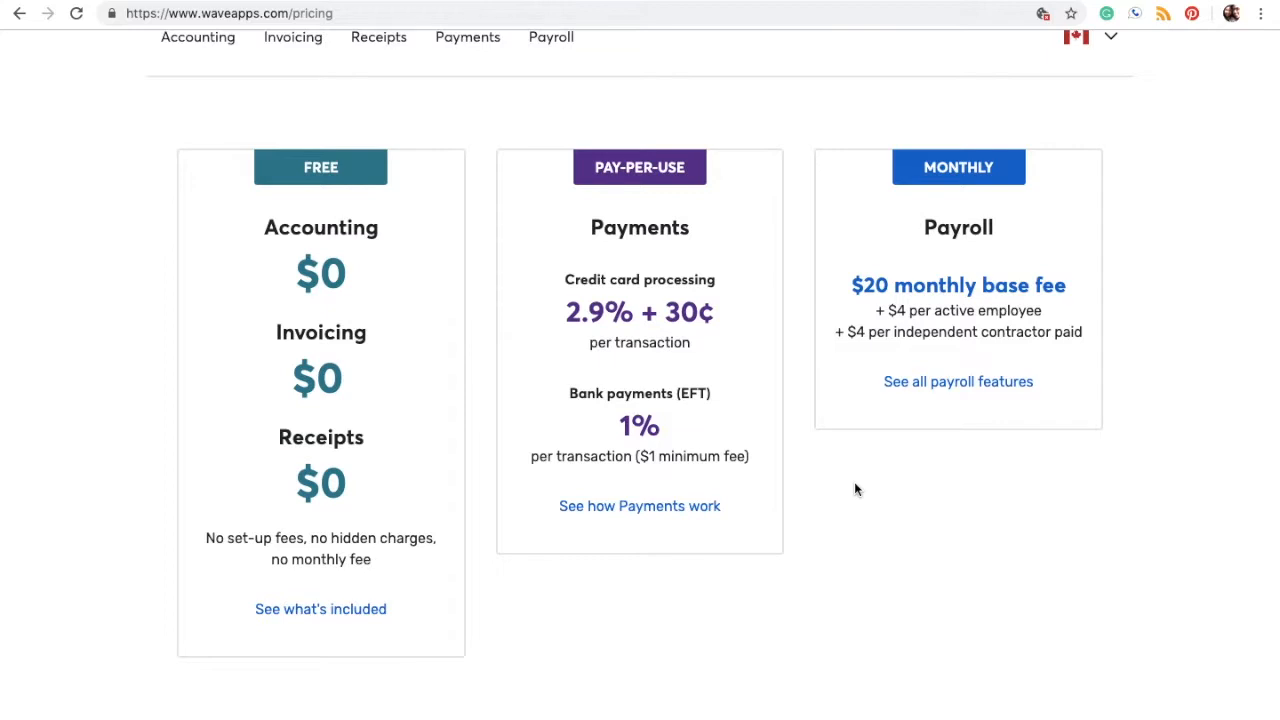
pyautogui.scroll(1, 726, 415)
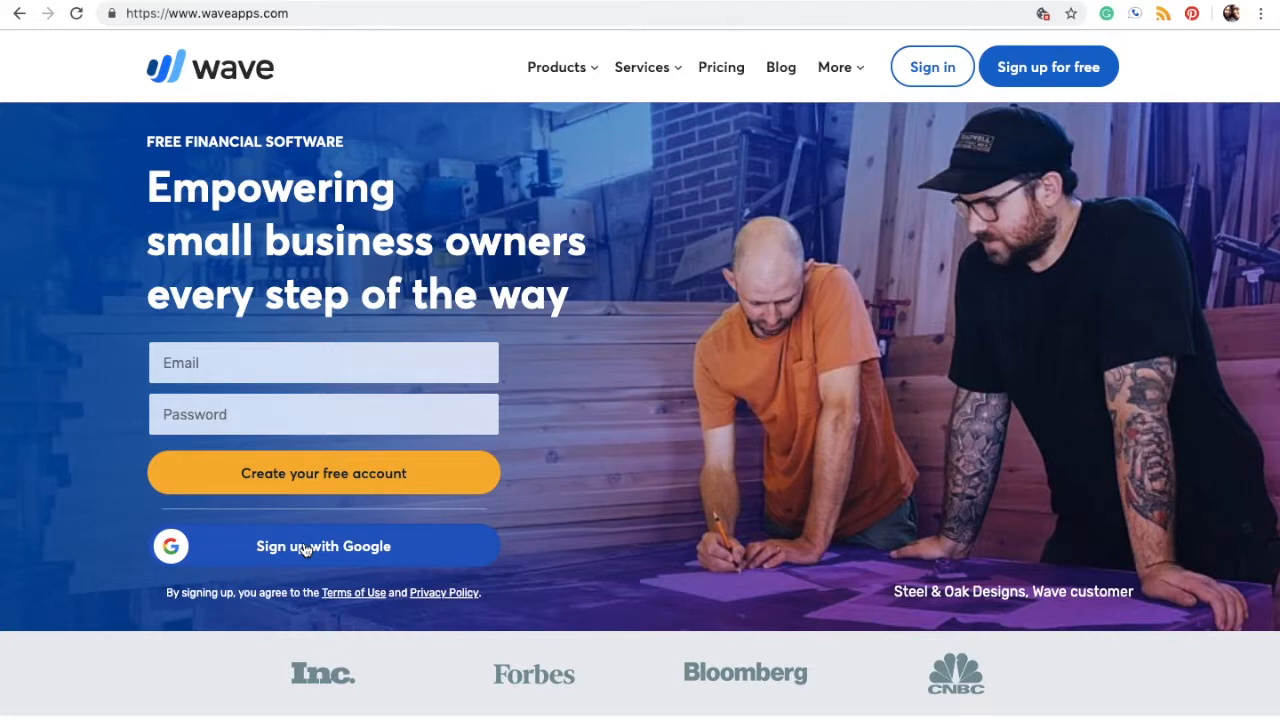
# Step: Sign up for Wave using a Google account chosen from the account chooser
pyautogui.click(465, 553)
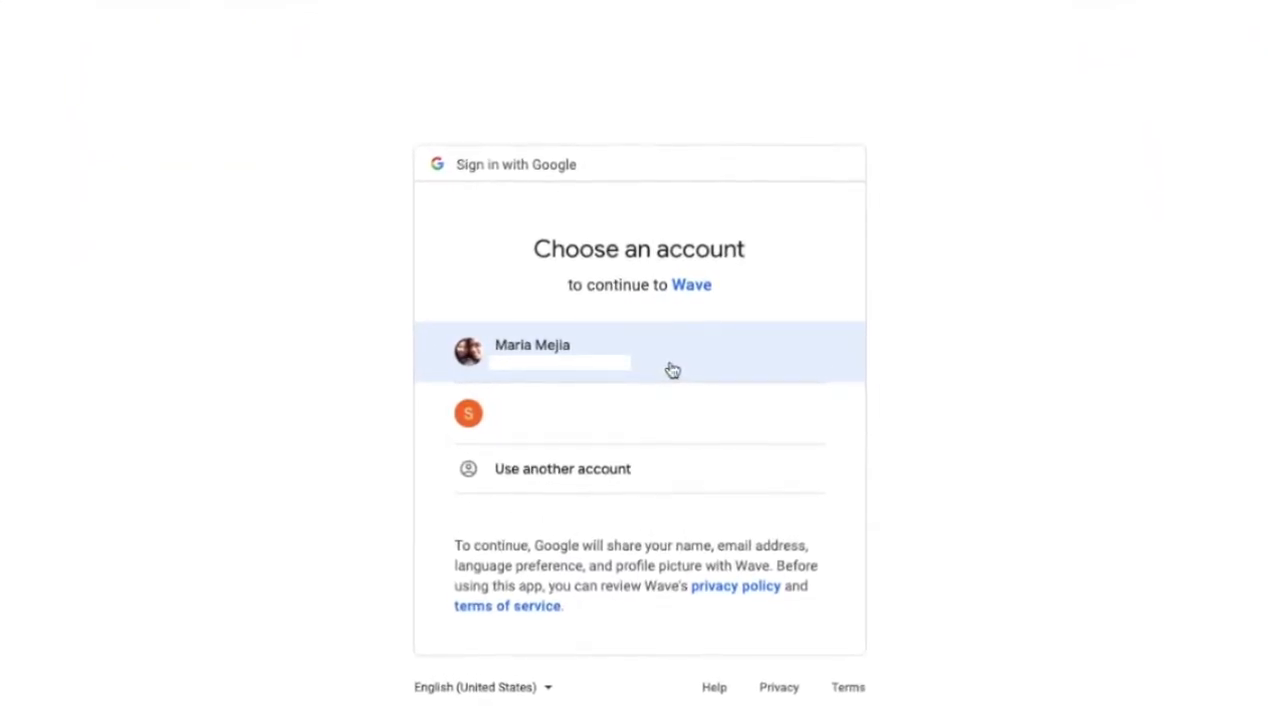
pyautogui.click(673, 371)
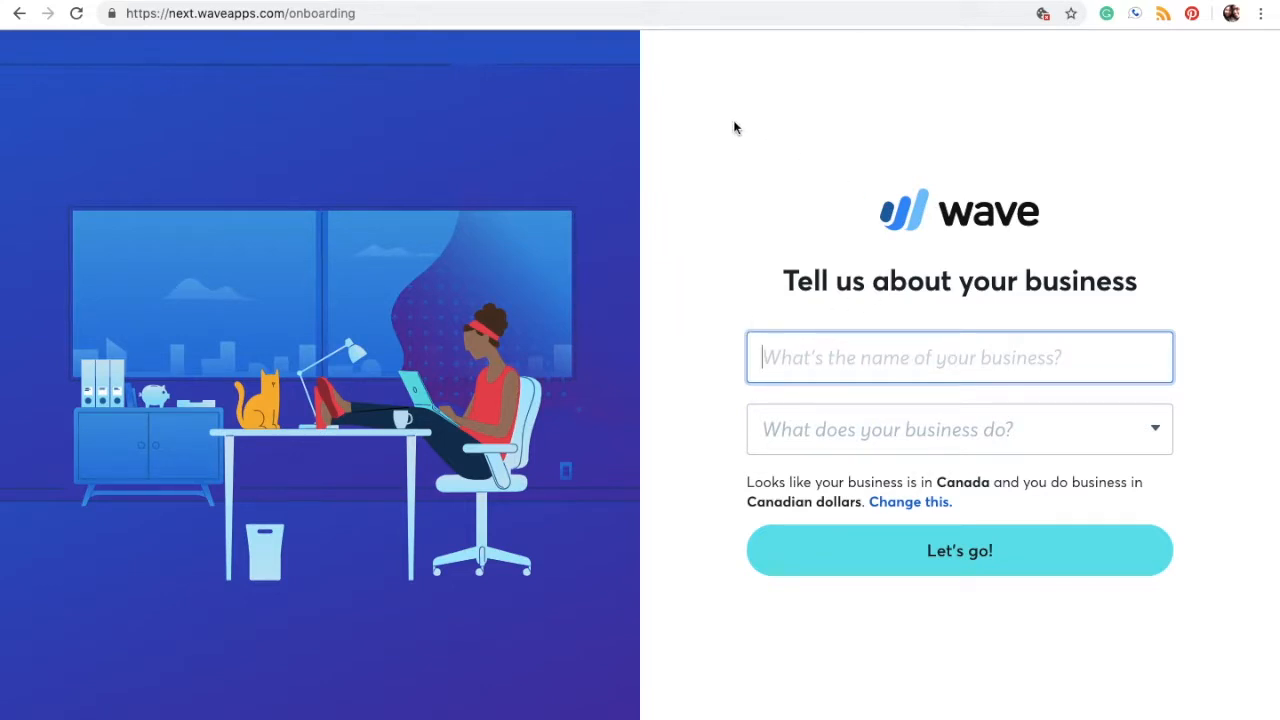
# Step: Browse the full list of business types in the setup form
pyautogui.click(821, 439)
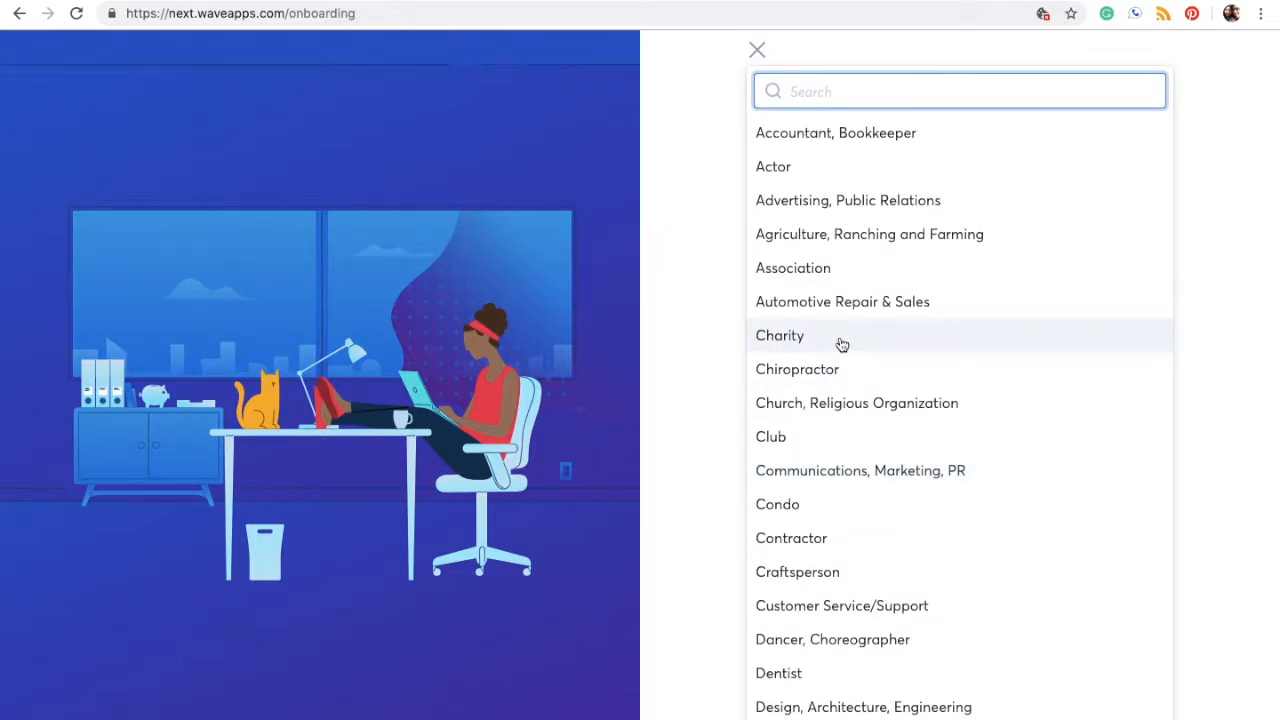
pyautogui.scroll(-1, 842, 345)
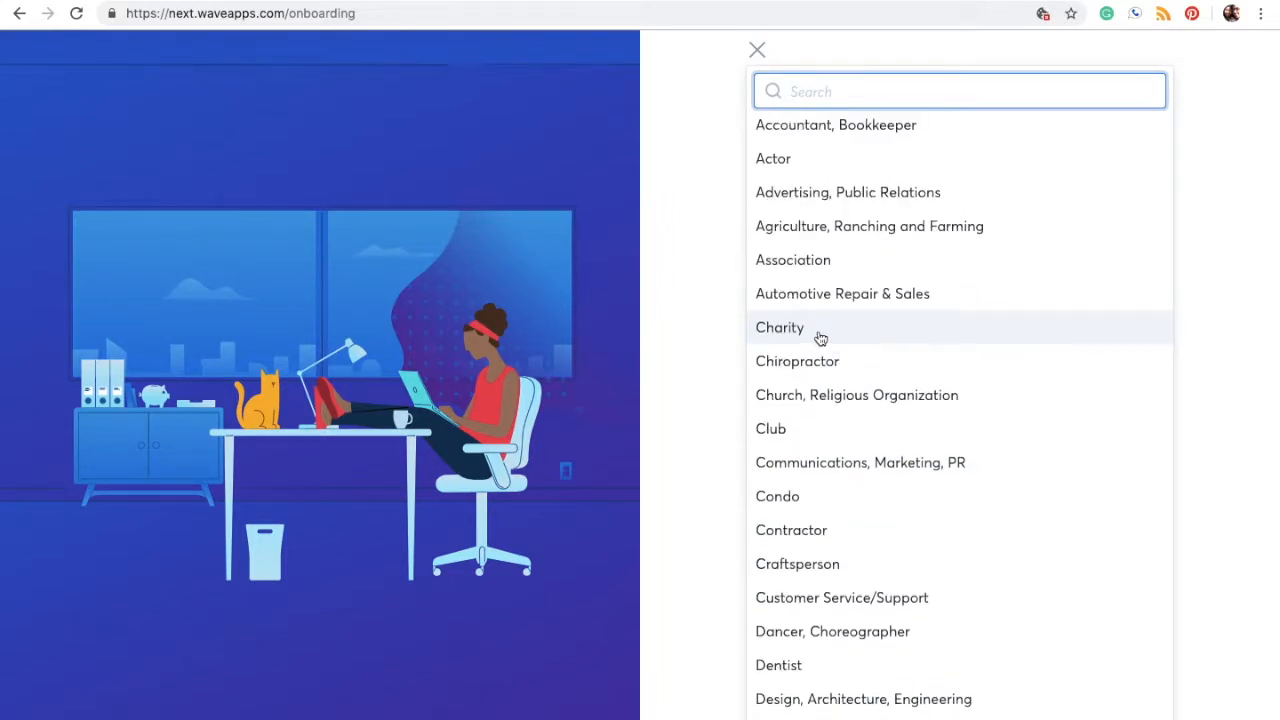
pyautogui.scroll(-5, 820, 338)
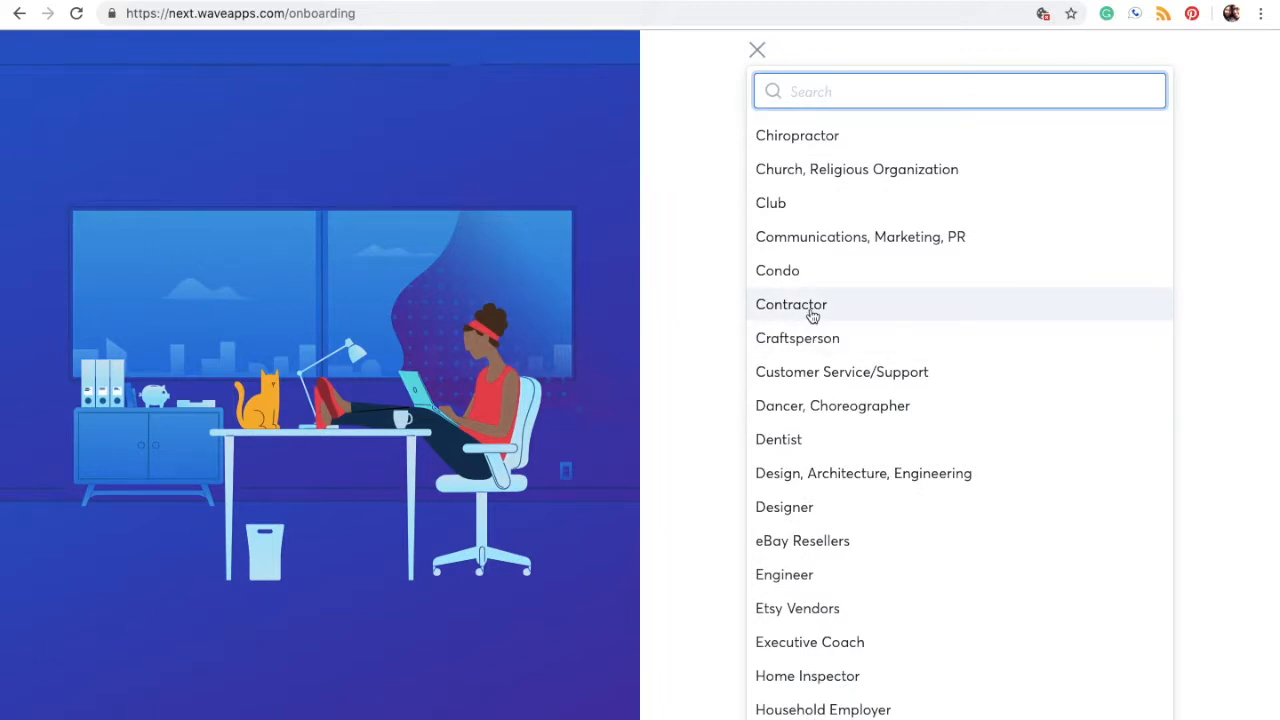
pyautogui.scroll(-6, 812, 316)
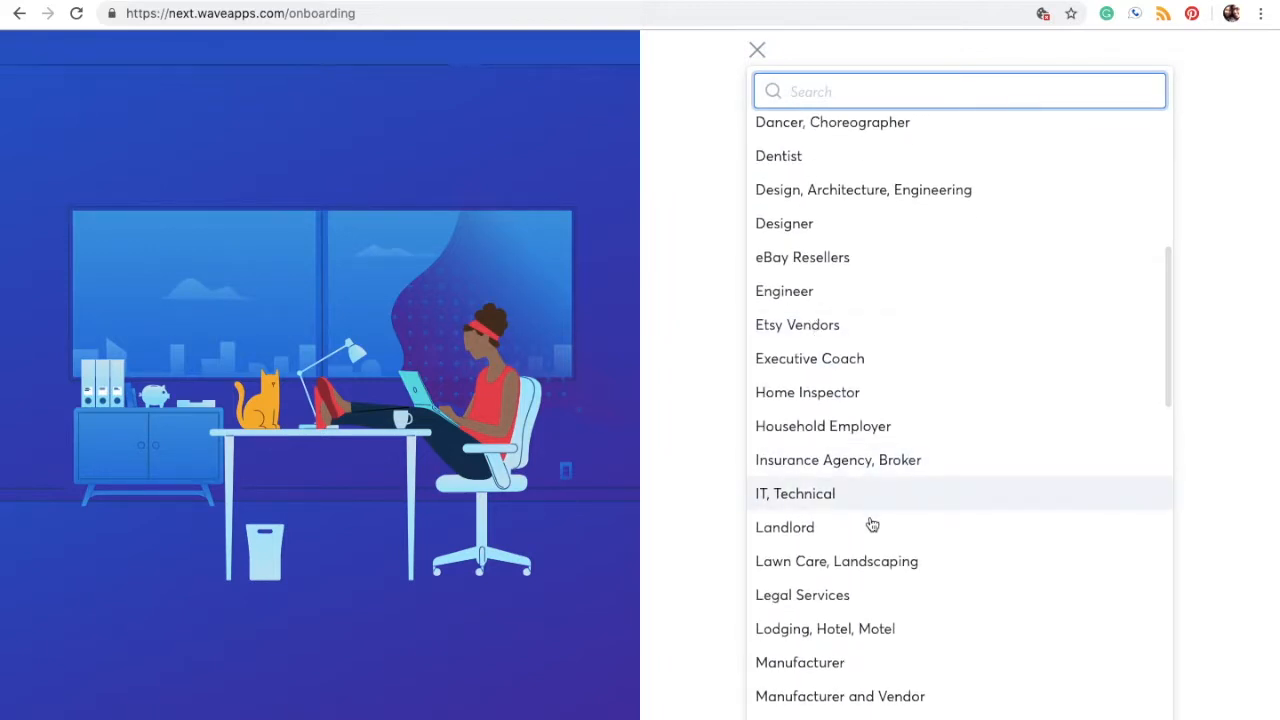
pyautogui.scroll(-20, 872, 540)
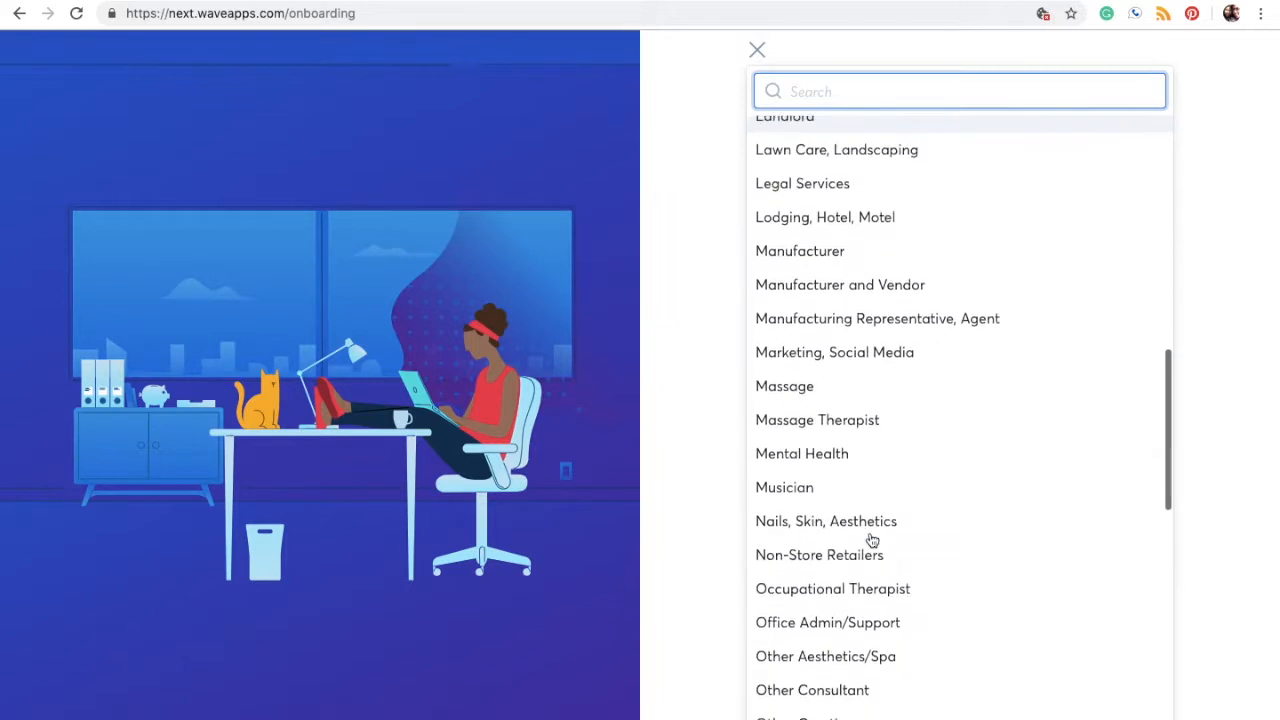
pyautogui.scroll(-7, 872, 540)
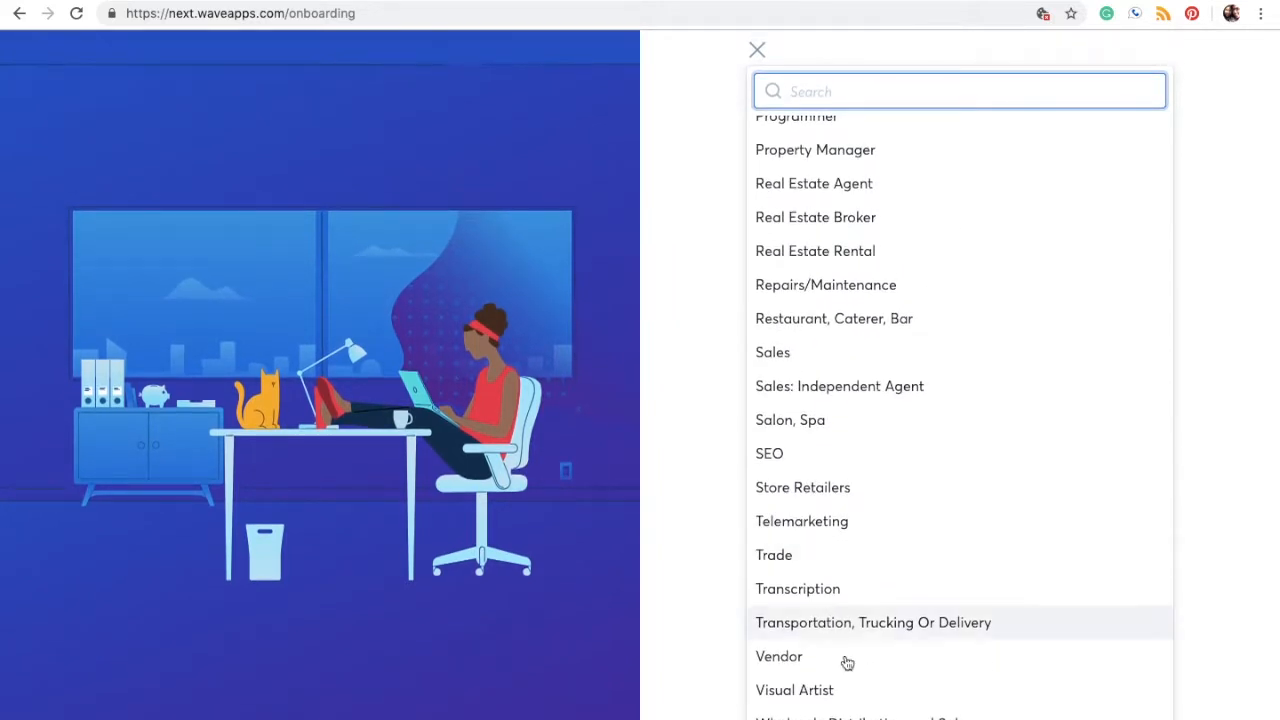
pyautogui.scroll(20, 846, 634)
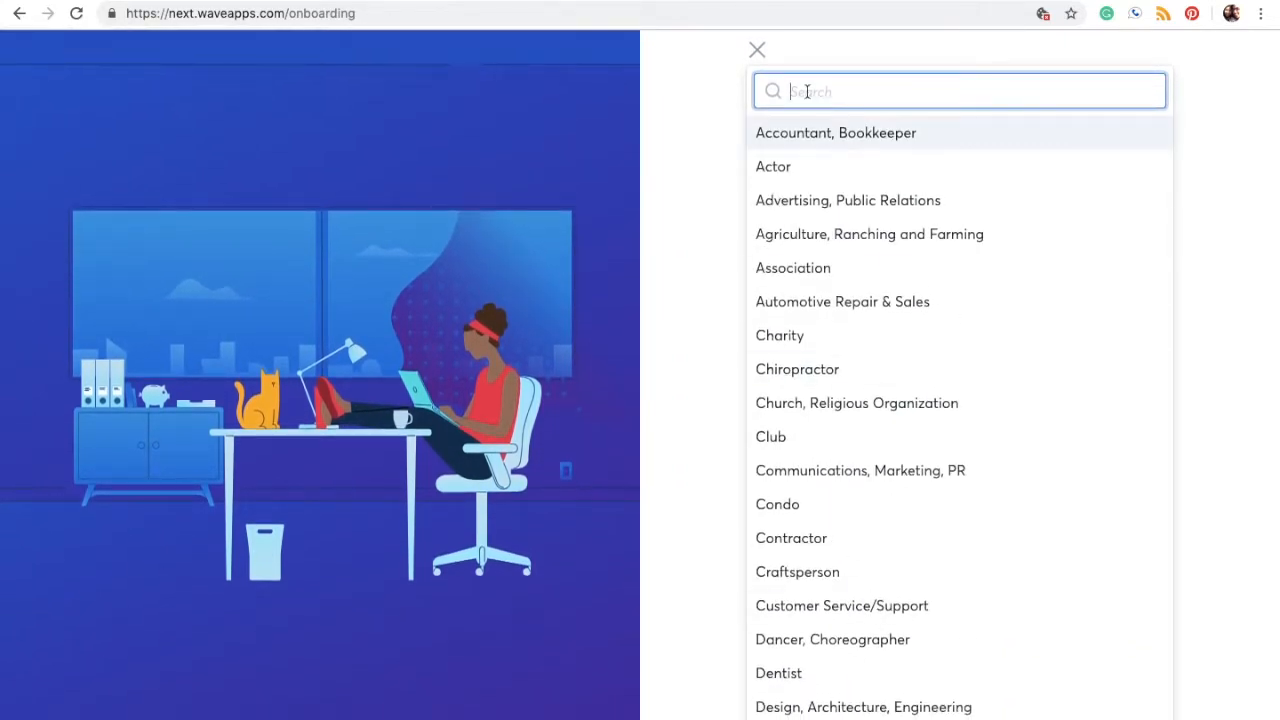
# Step: Search business types for 'sew' and 'oth', then close the list without choosing
pyautogui.write('s')
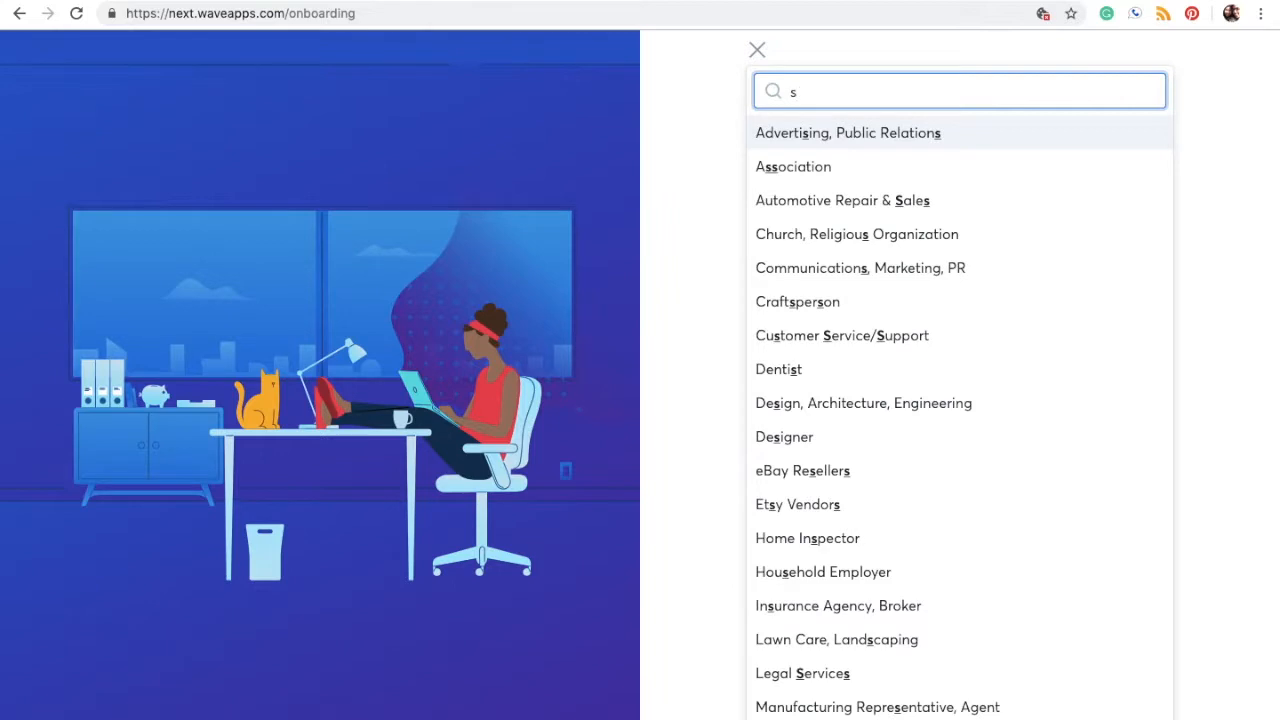
pyautogui.write('ew')
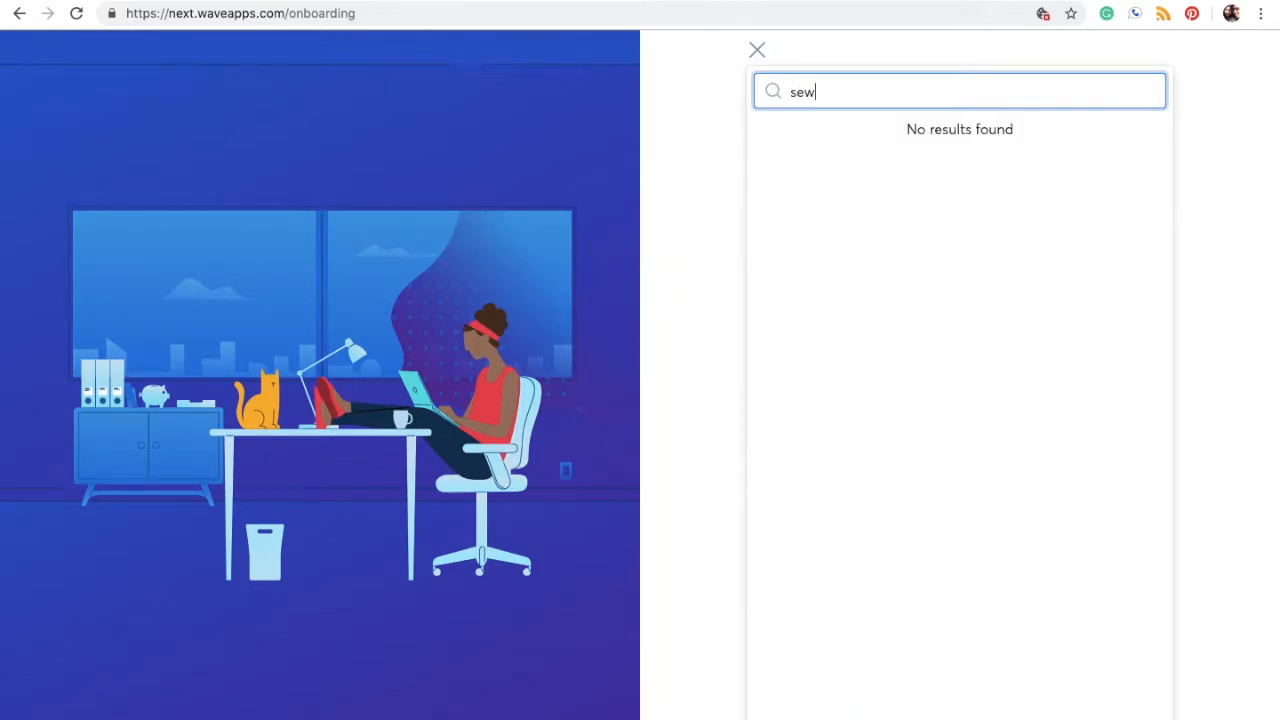
pyautogui.press('BackSpace')
pyautogui.press('BackSpace')
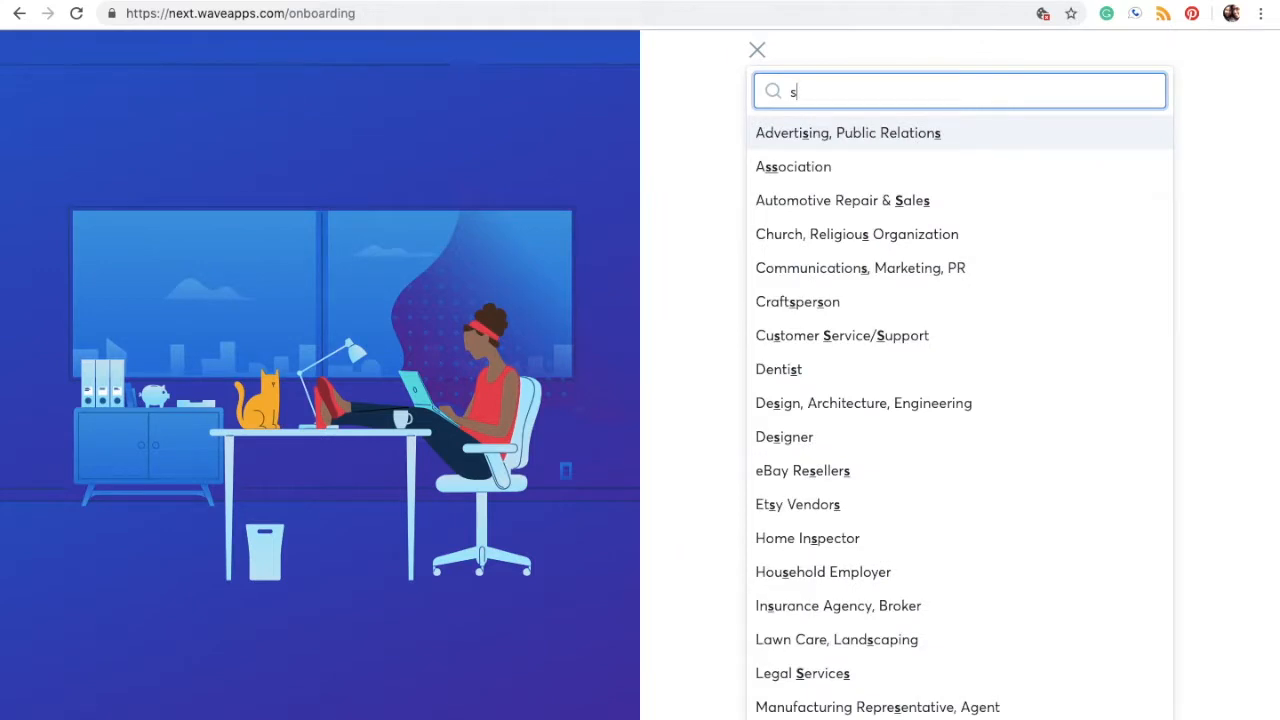
pyautogui.press('BackSpace')
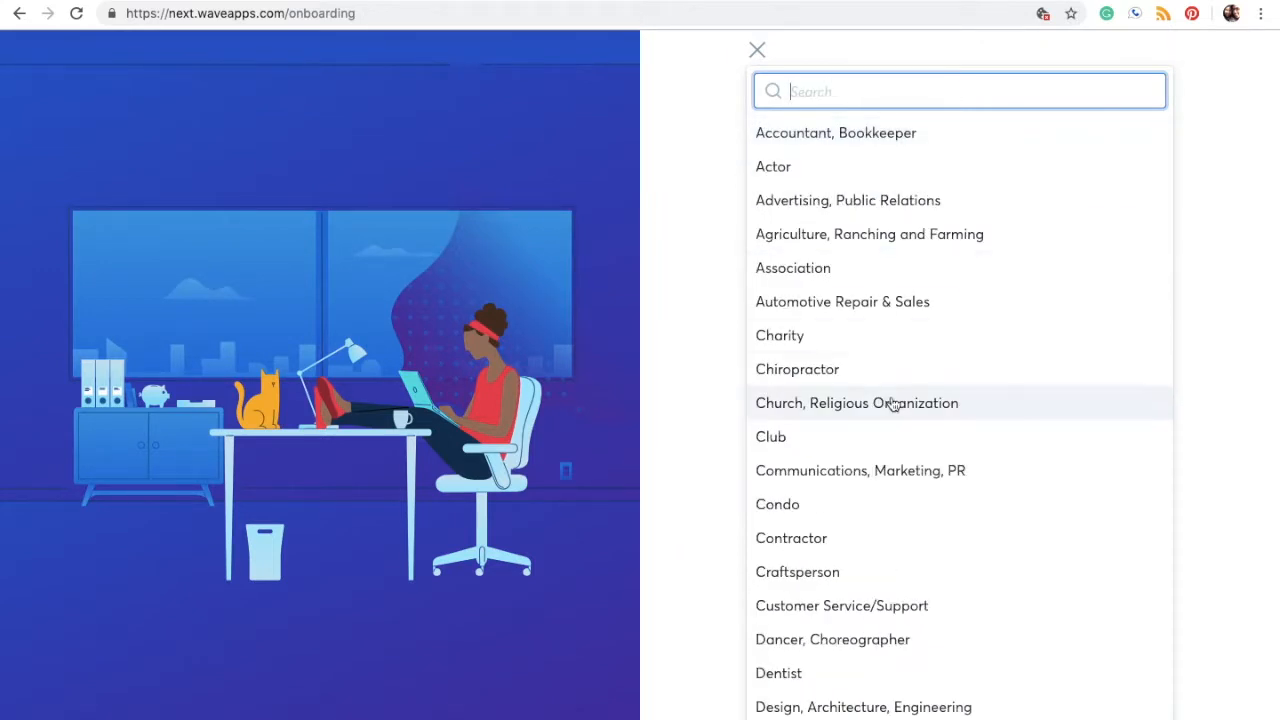
pyautogui.scroll(-3, 891, 403)
pyautogui.scroll(-3, 893, 404)
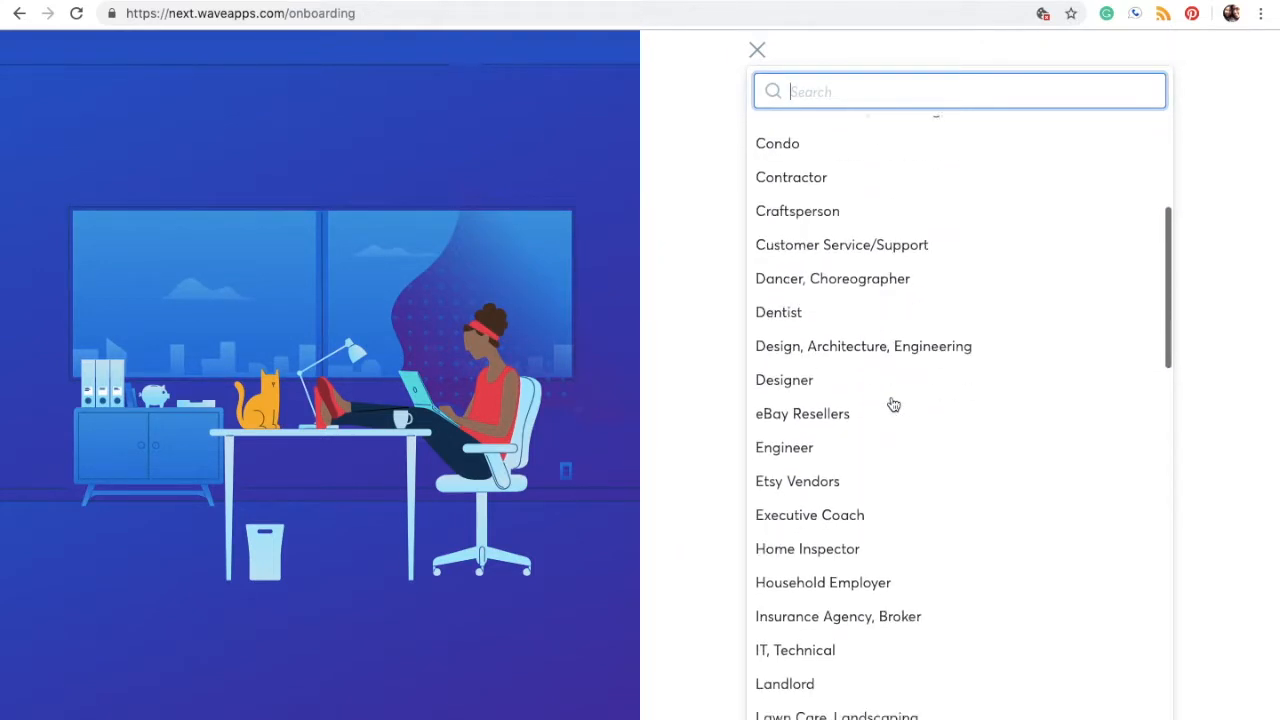
pyautogui.write('oth')
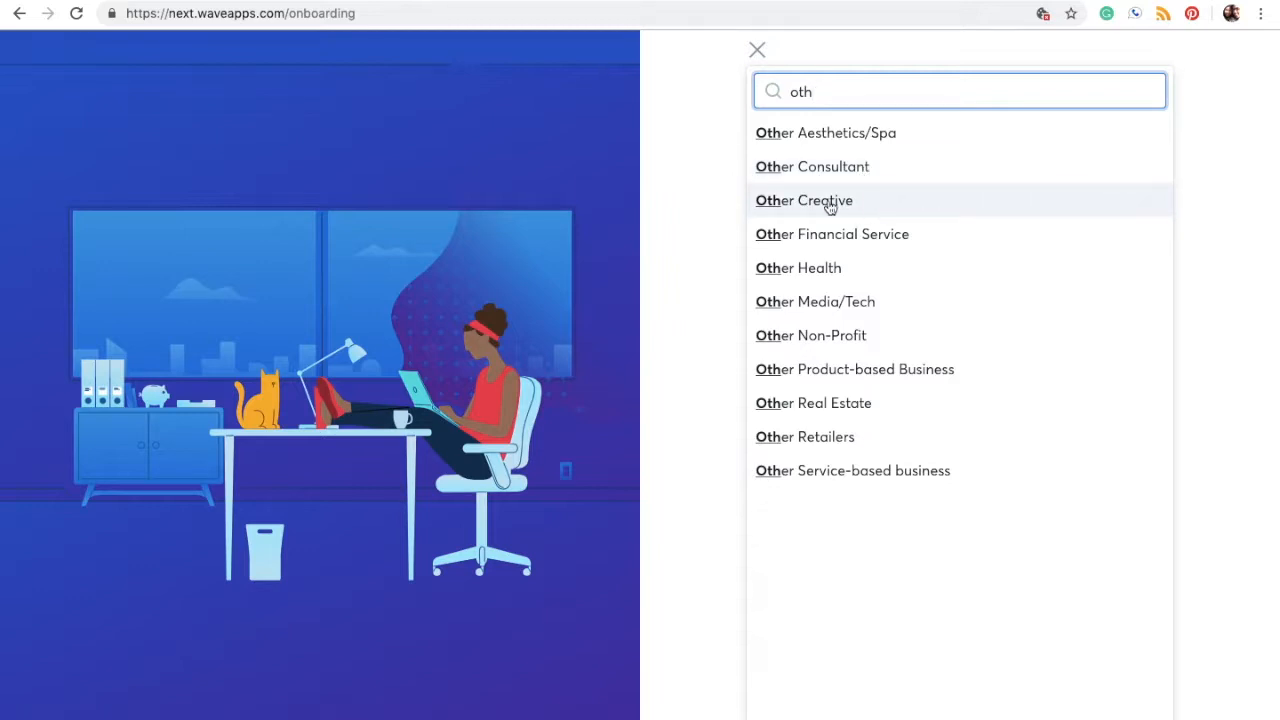
pyautogui.click(757, 50)
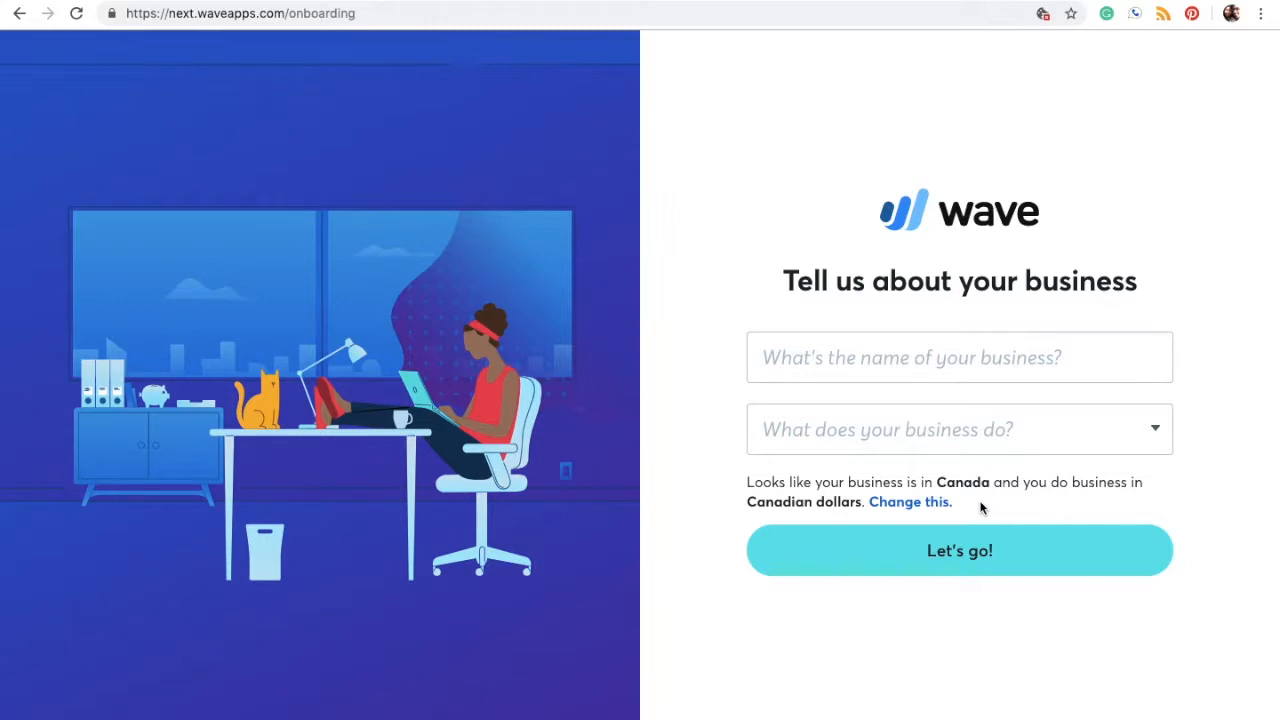
# Step: Keep CAD as business and personal currency and Canada as country, then submit setup
pyautogui.click(924, 504)
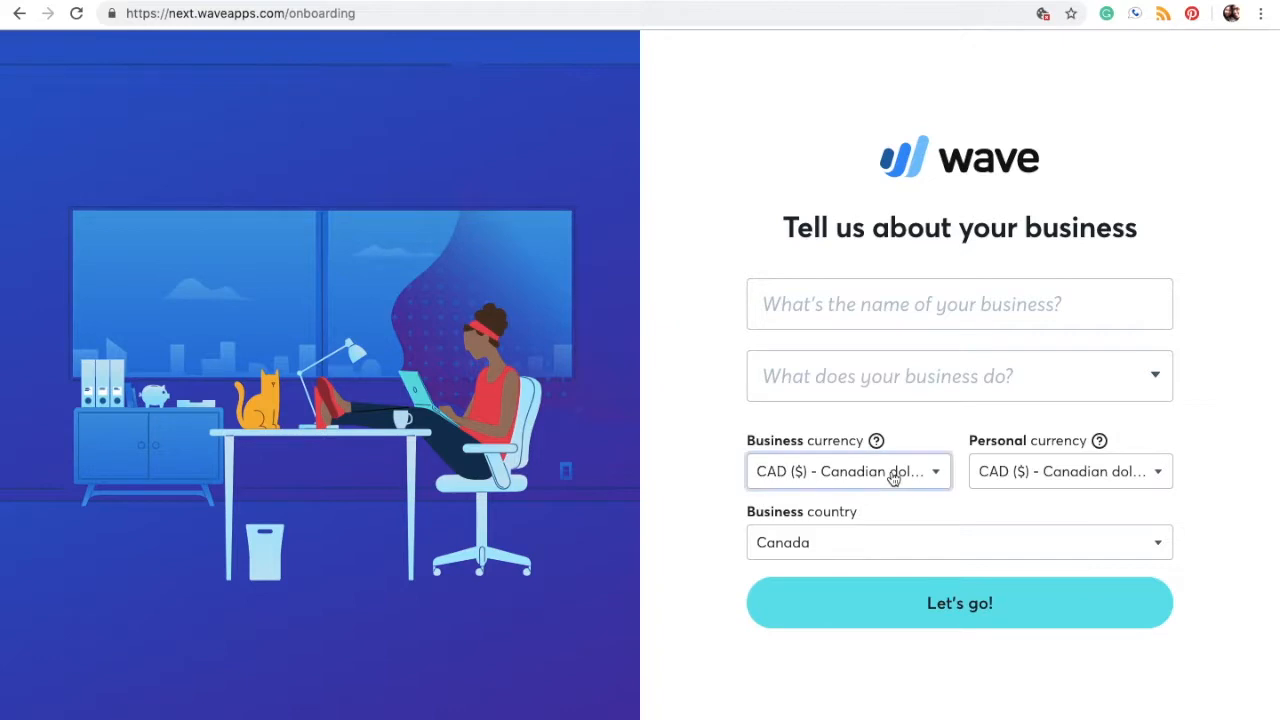
pyautogui.click(893, 474)
pyautogui.scroll(-3, 836, 660)
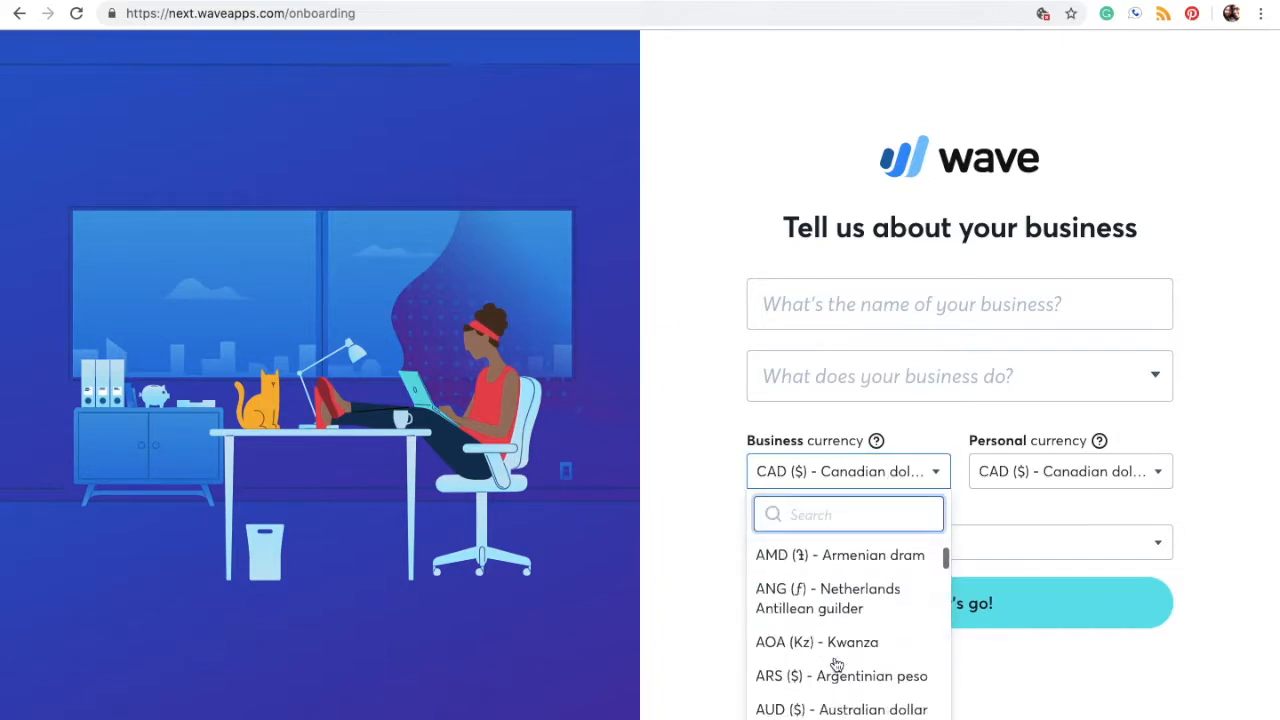
pyautogui.click(1237, 532)
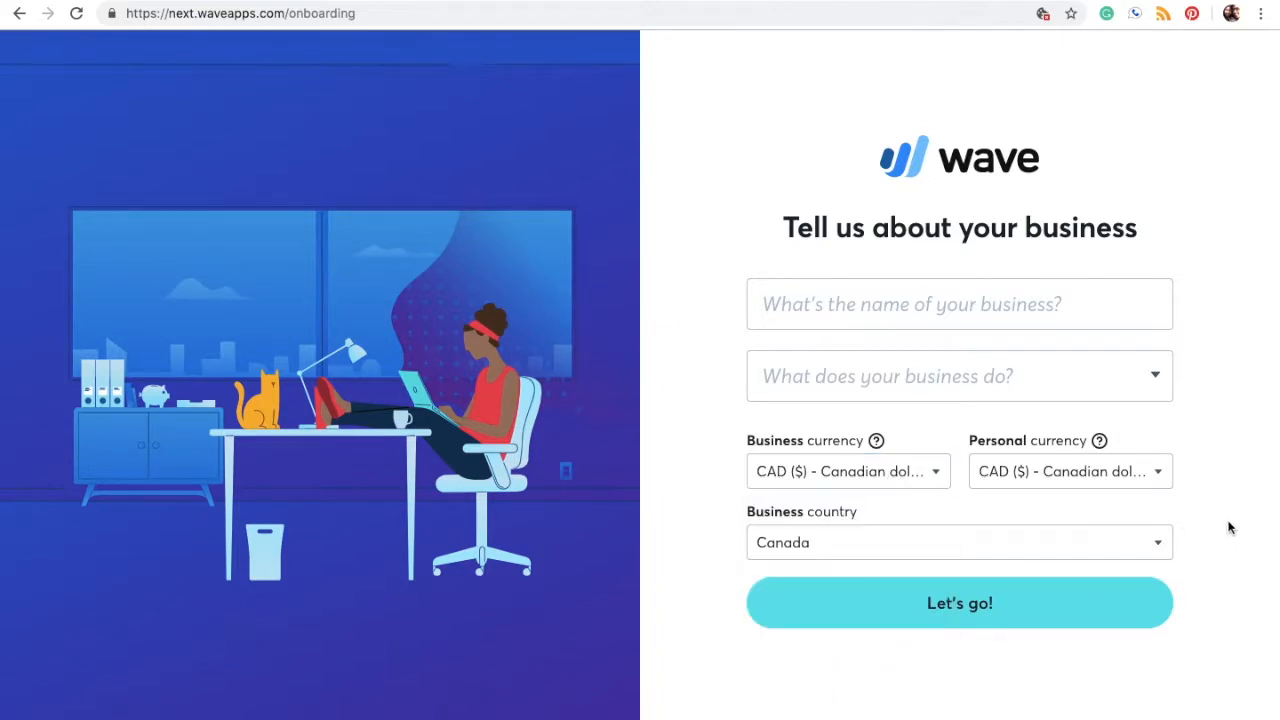
pyautogui.click(1131, 481)
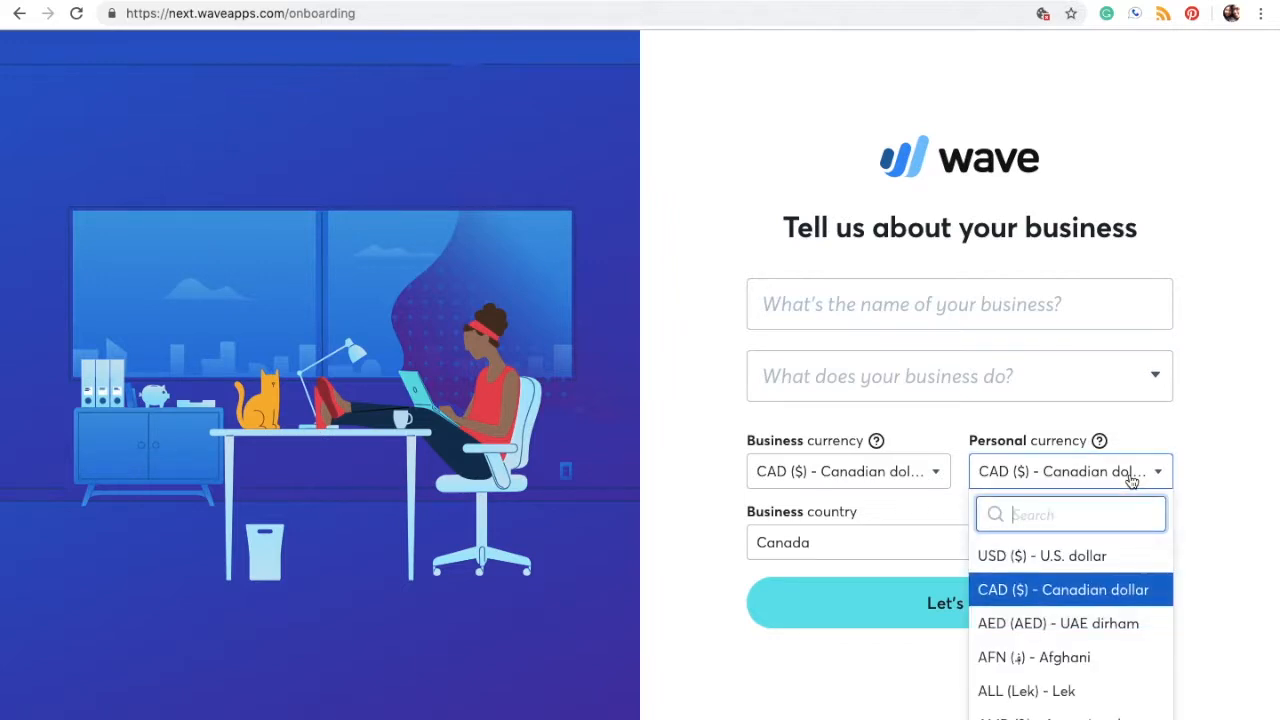
pyautogui.scroll(-3, 1071, 694)
pyautogui.click(1229, 574)
pyautogui.click(1137, 557)
pyautogui.scroll(-6, 986, 711)
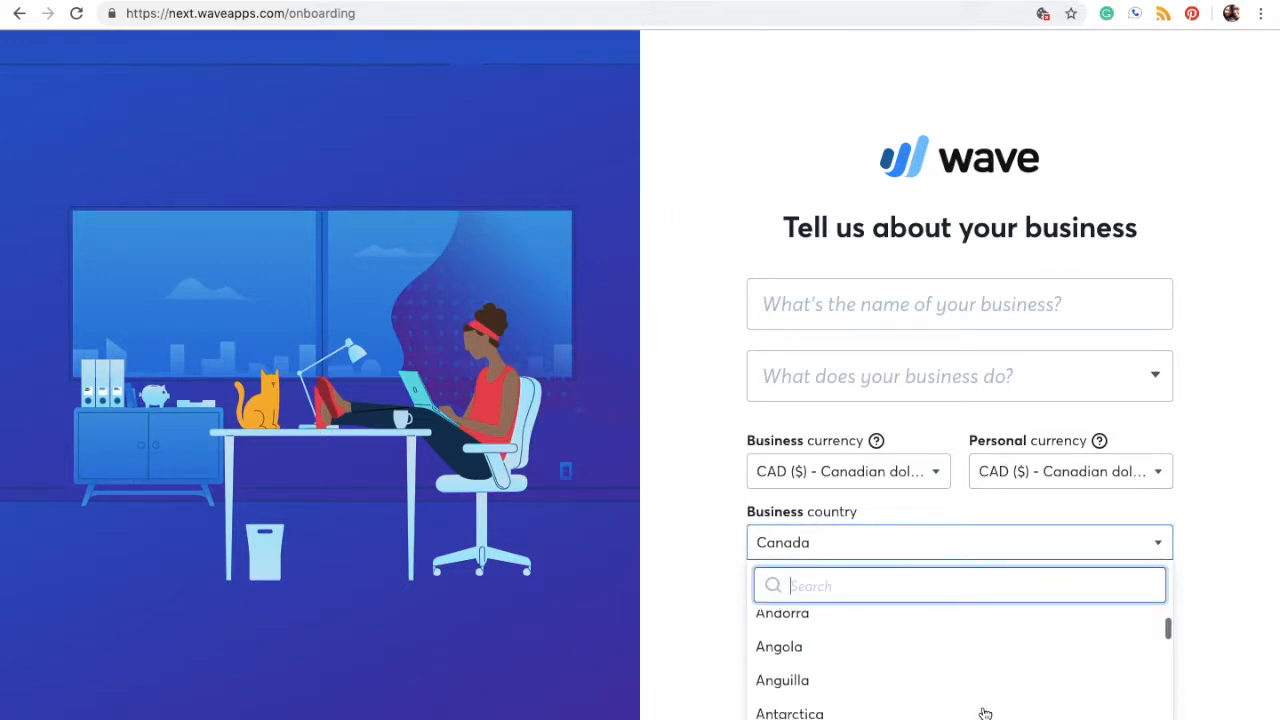
pyautogui.scroll(-10, 985, 711)
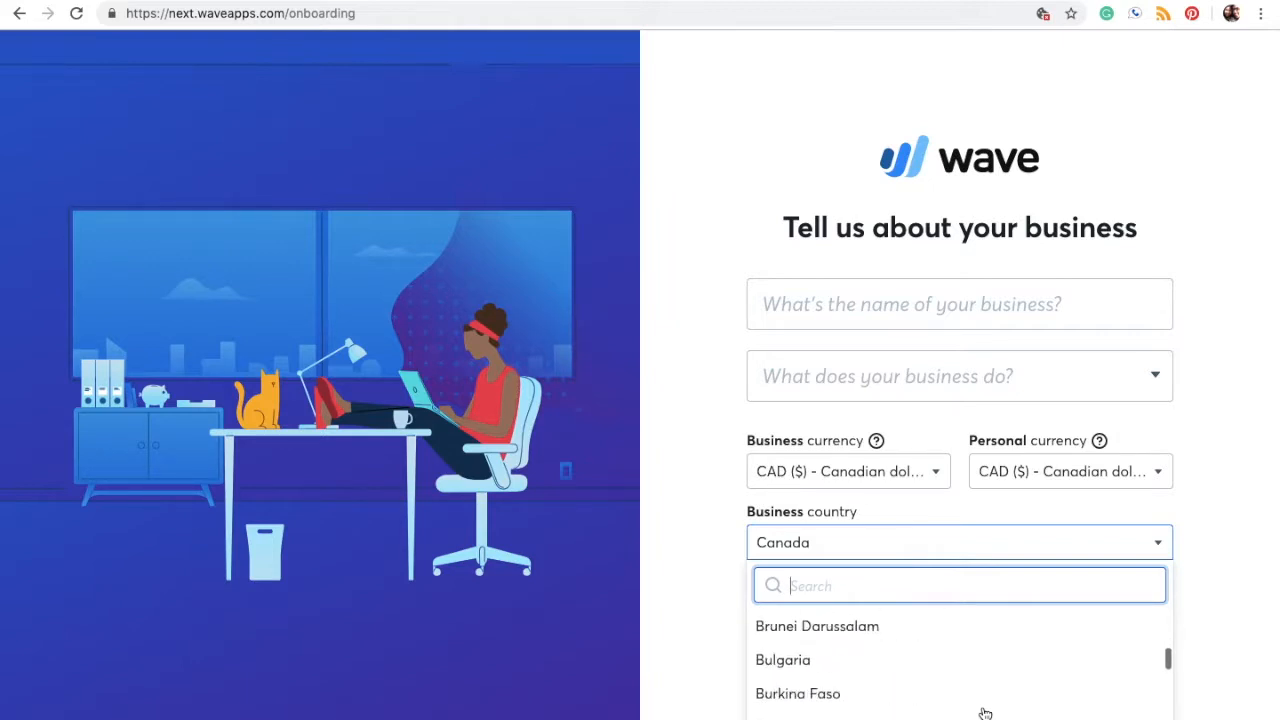
pyautogui.click(685, 672)
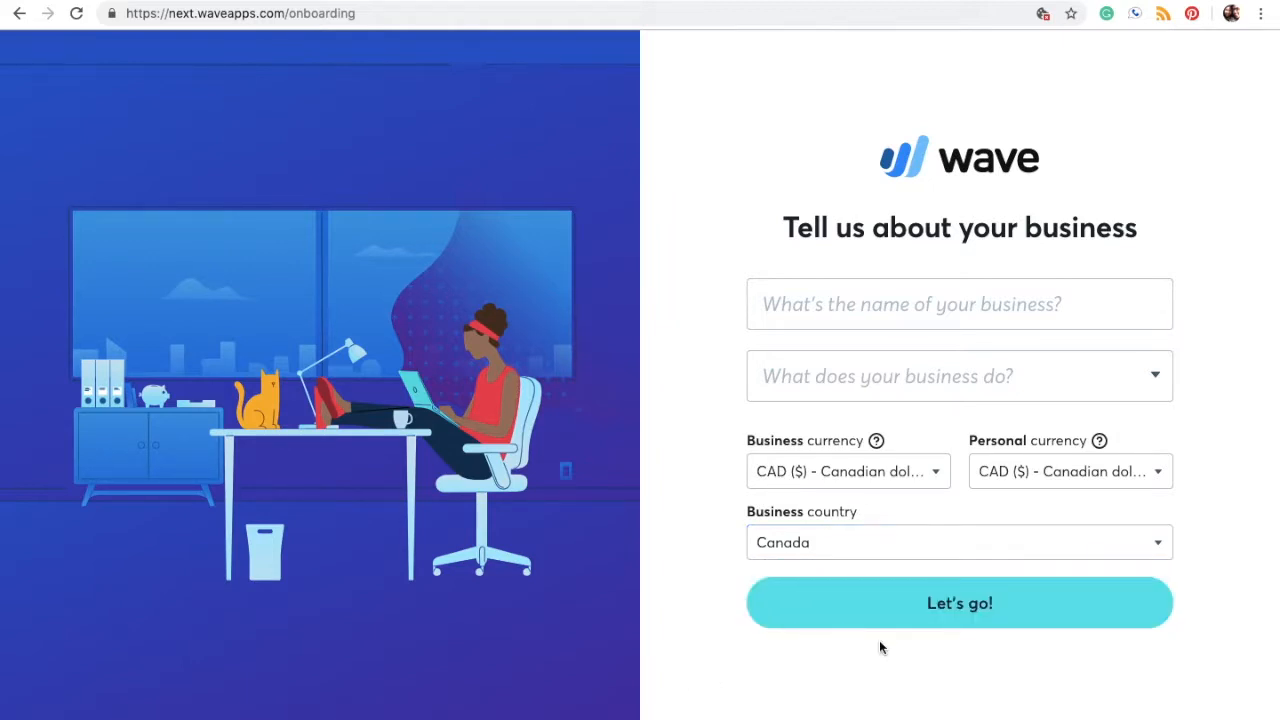
pyautogui.click(924, 606)
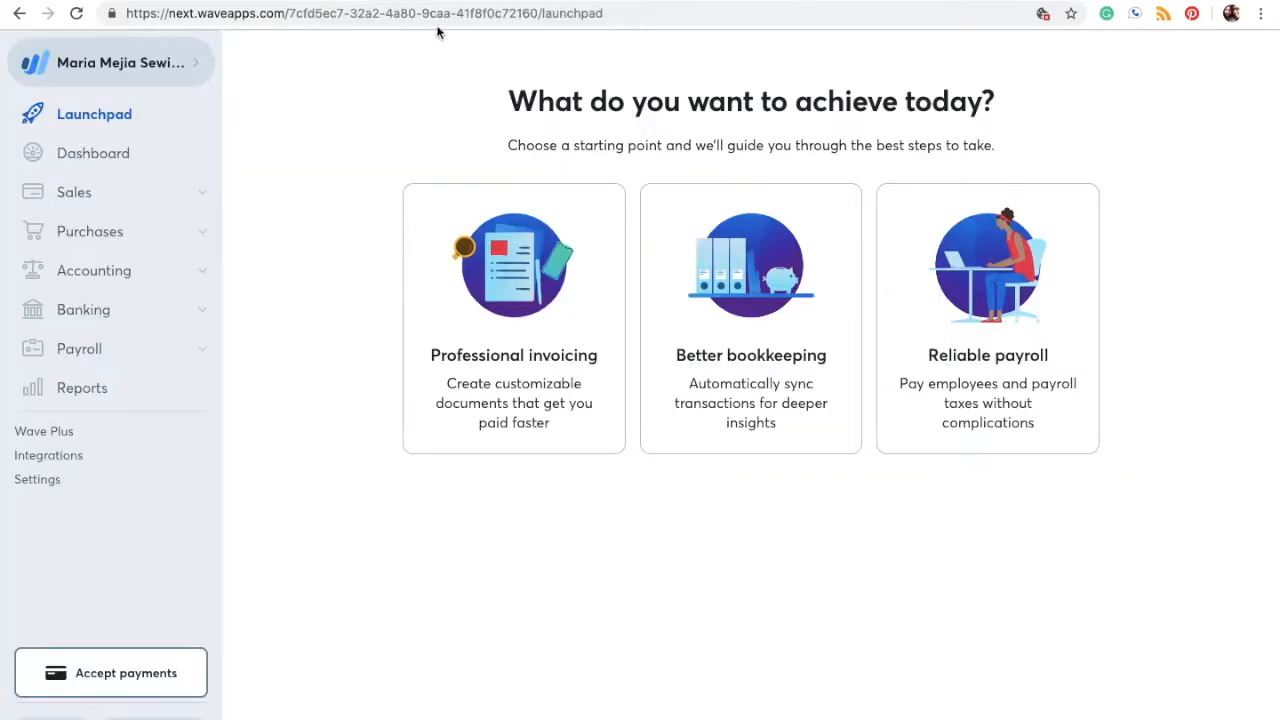
# Step: Look over the account switcher and the Sales and Purchases sidebar sections
pyautogui.click(197, 75)
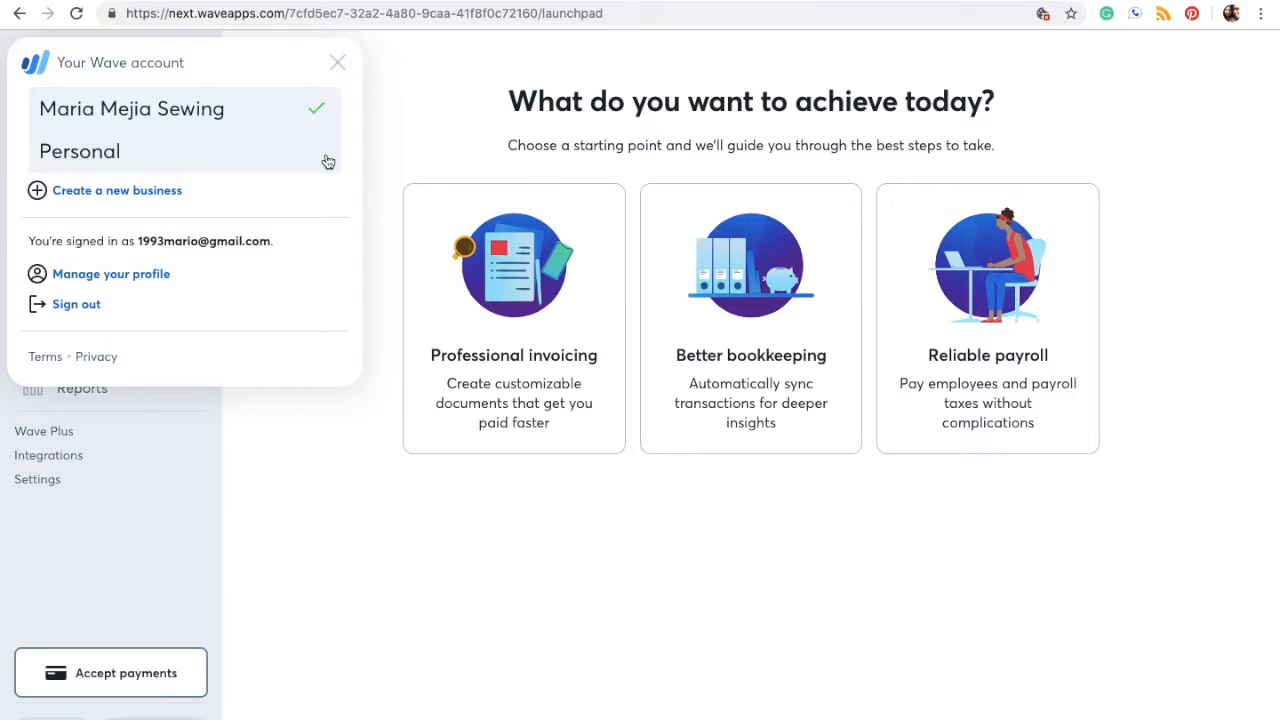
pyautogui.click(422, 112)
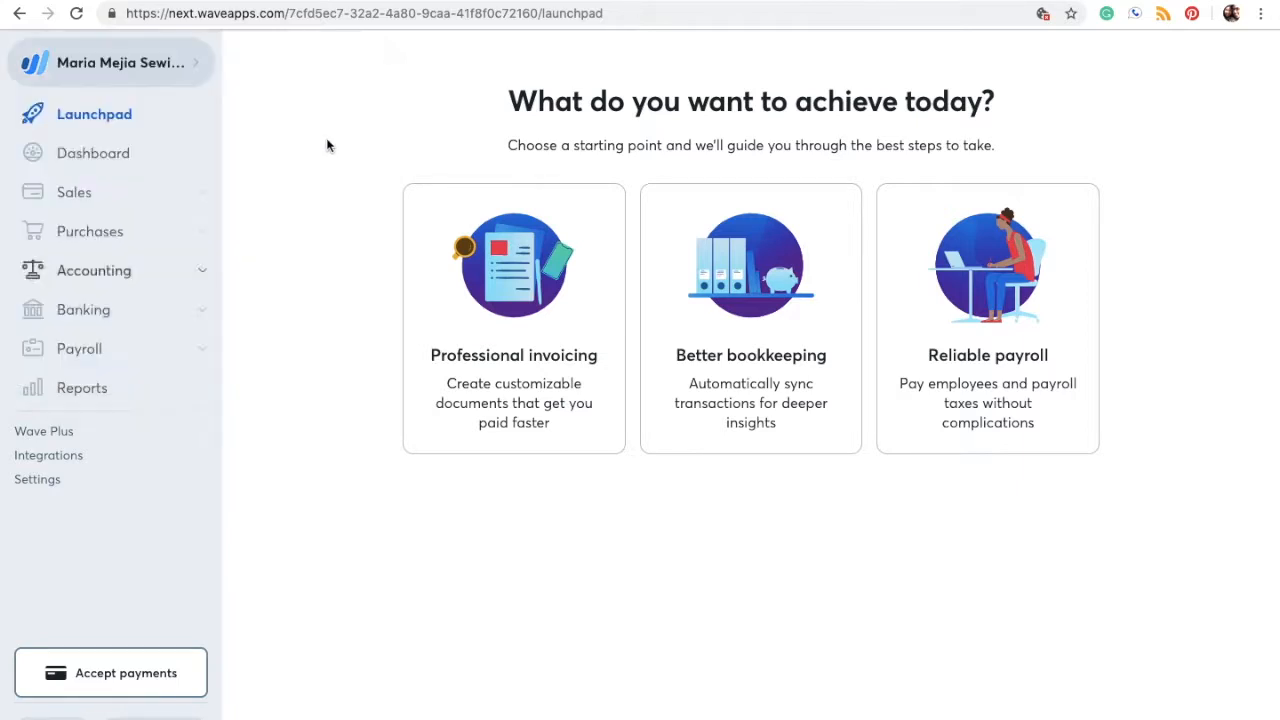
pyautogui.click(201, 200)
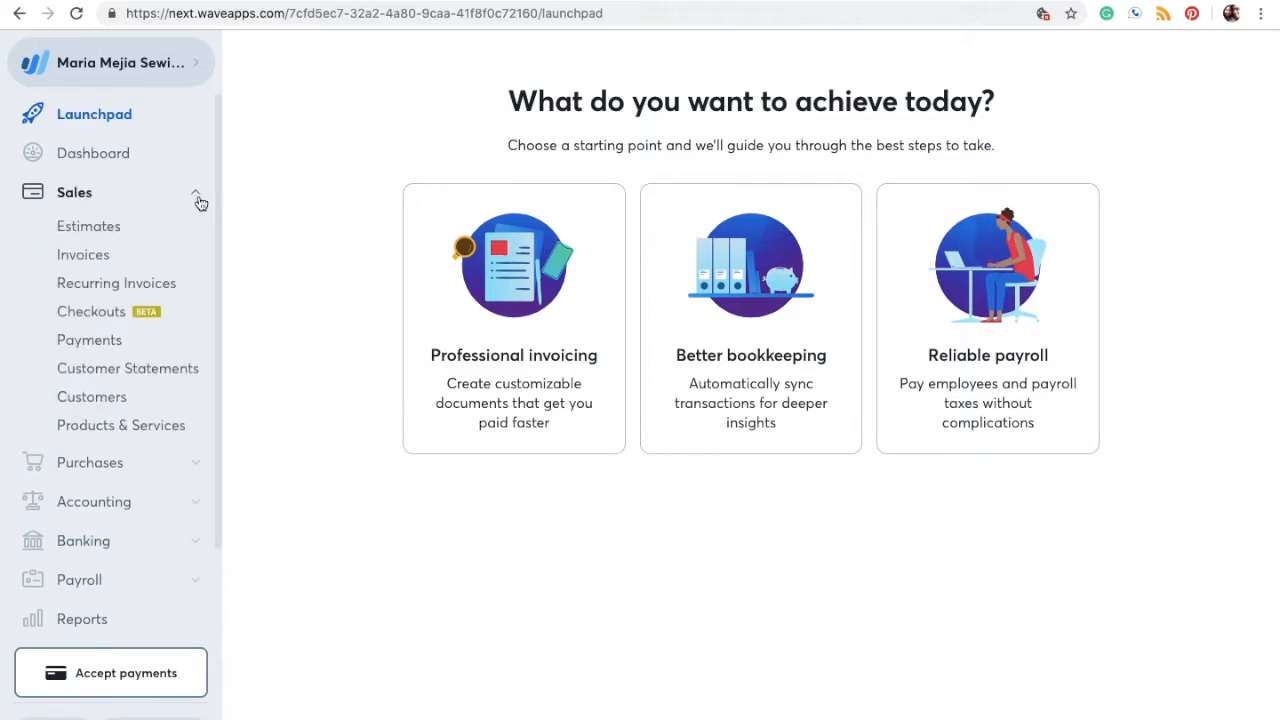
pyautogui.click(199, 196)
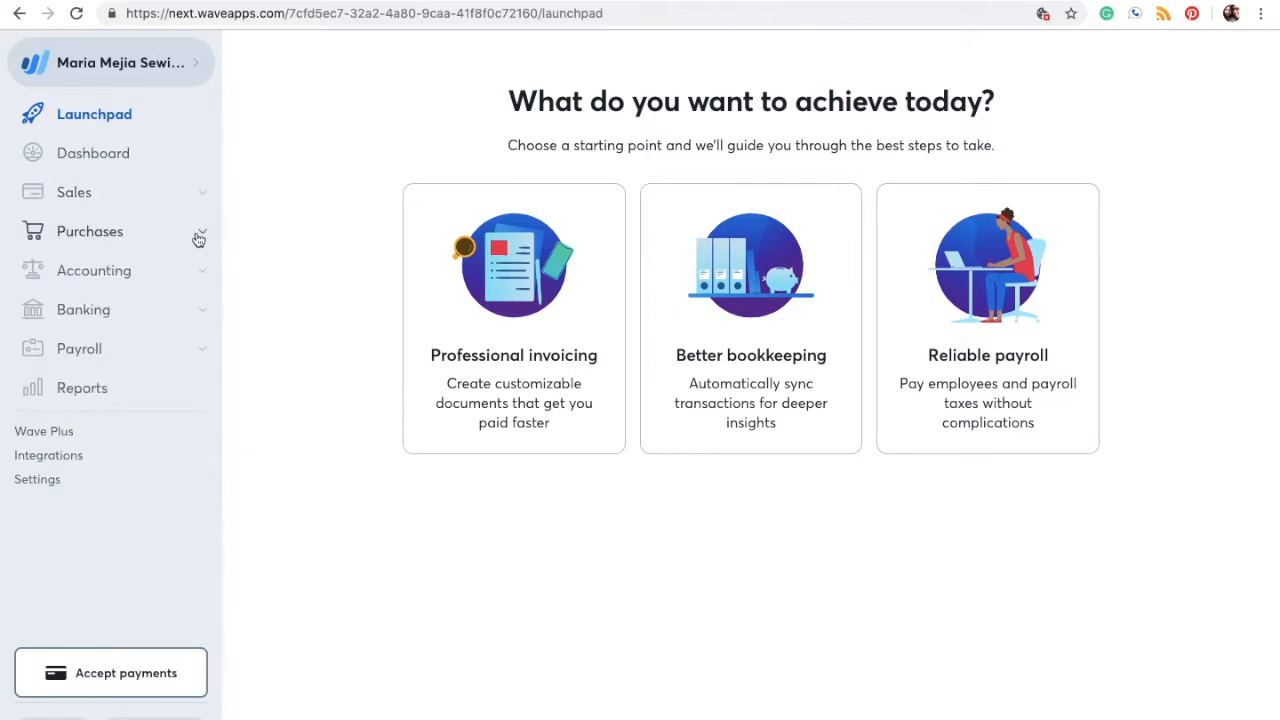
pyautogui.click(199, 237)
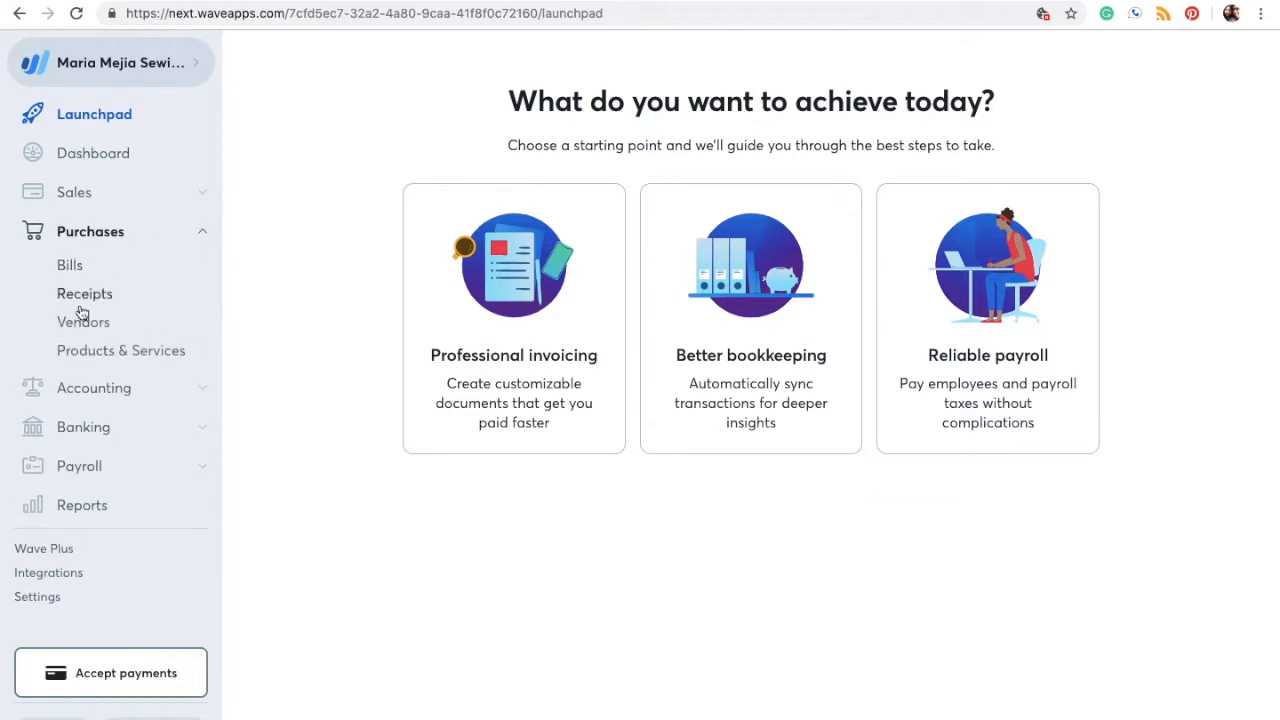
pyautogui.click(206, 232)
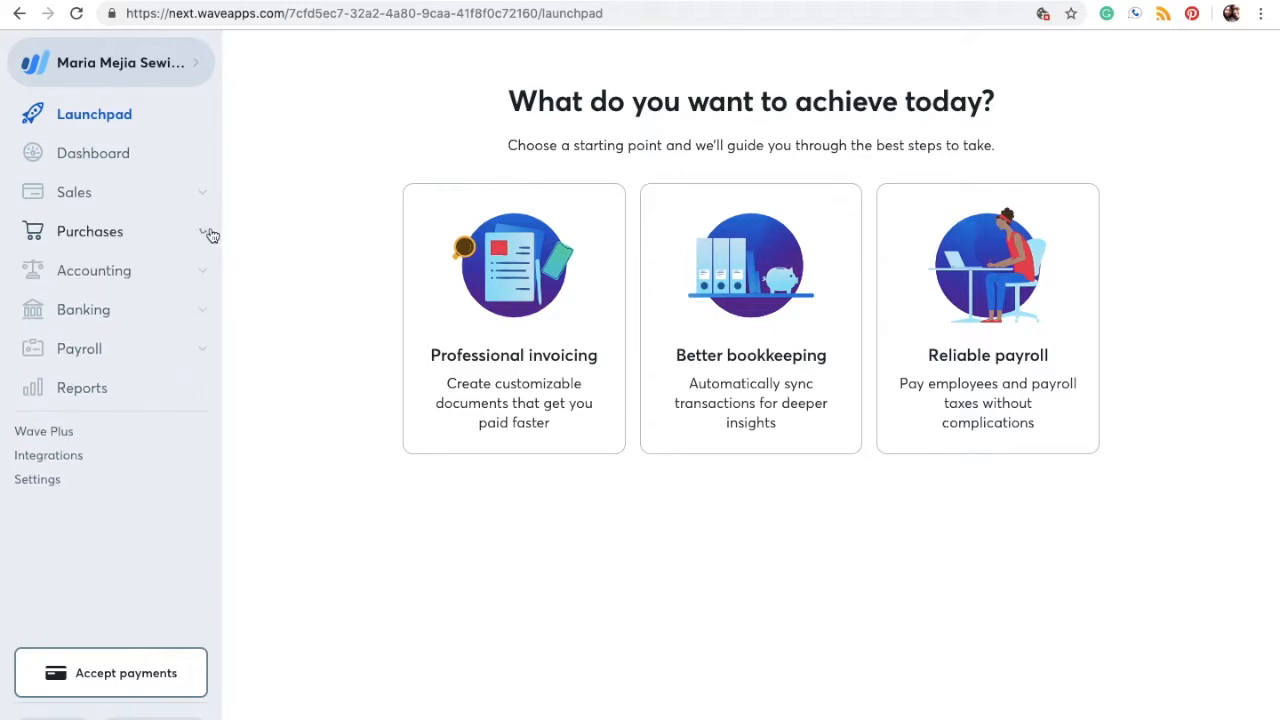
# Step: Look through the financial reports on the Reports page, then go to Settings
pyautogui.click(85, 392)
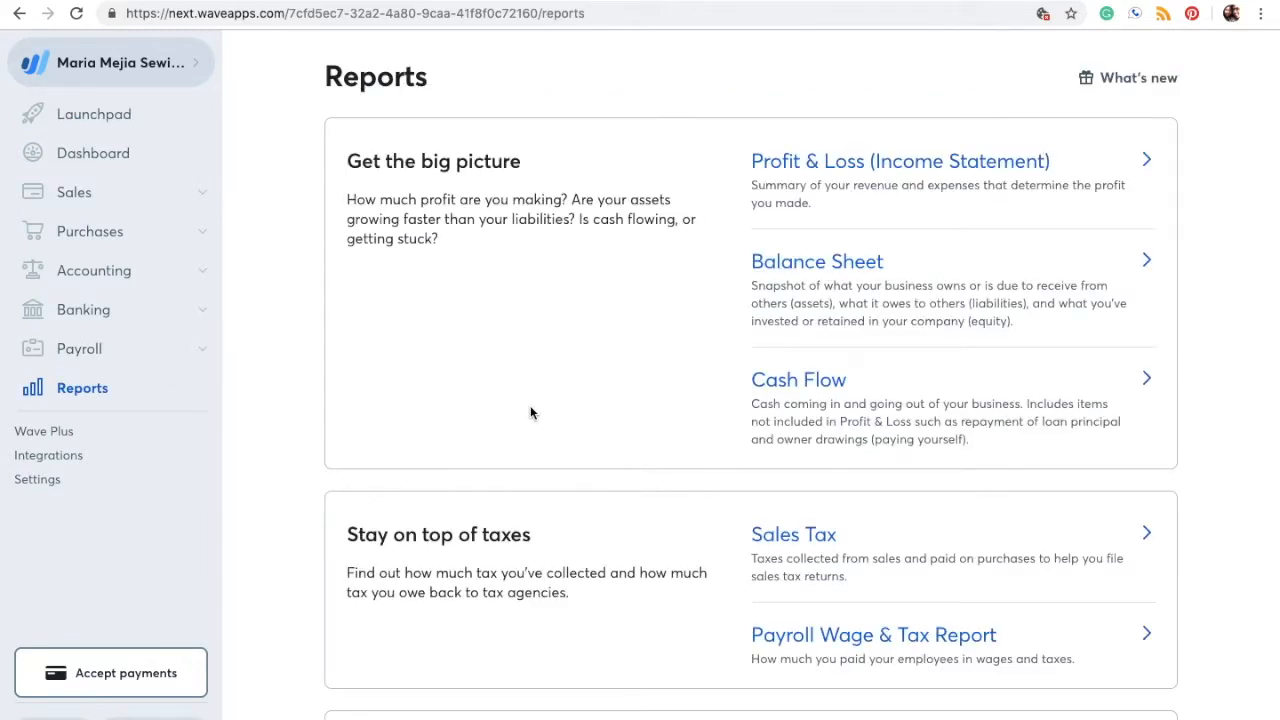
pyautogui.scroll(-5, 531, 410)
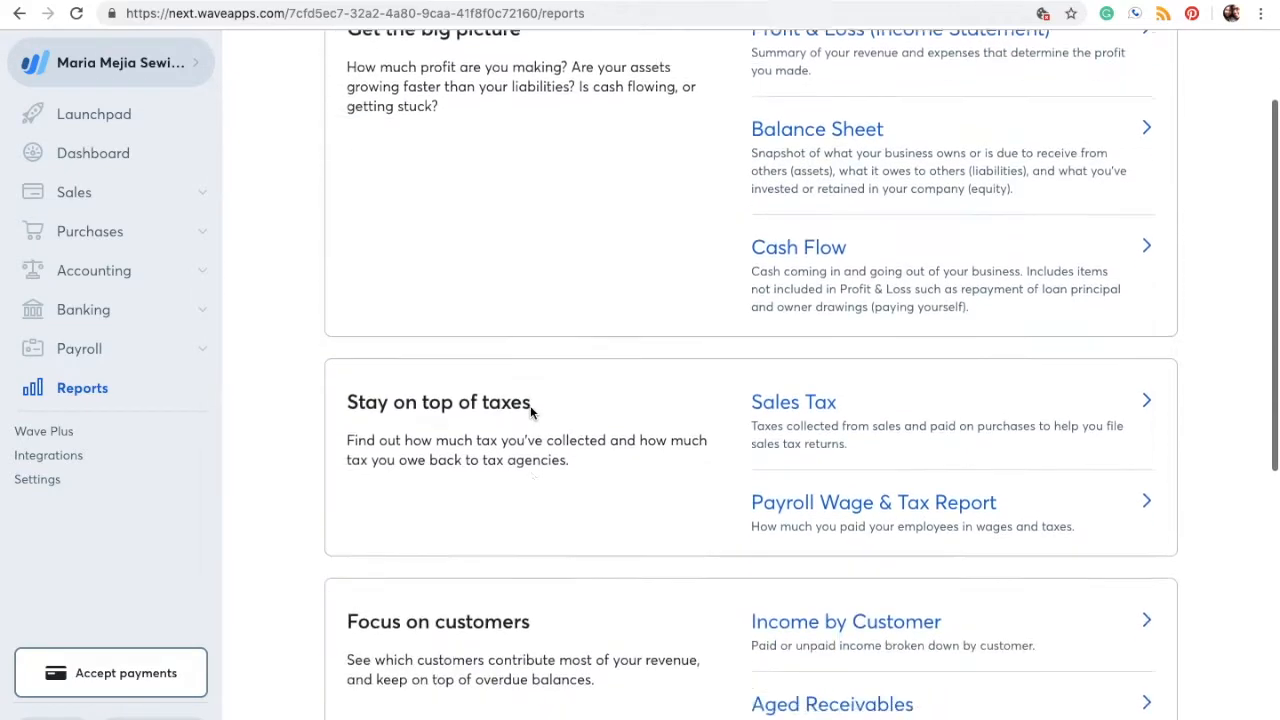
pyautogui.scroll(-3, 530, 410)
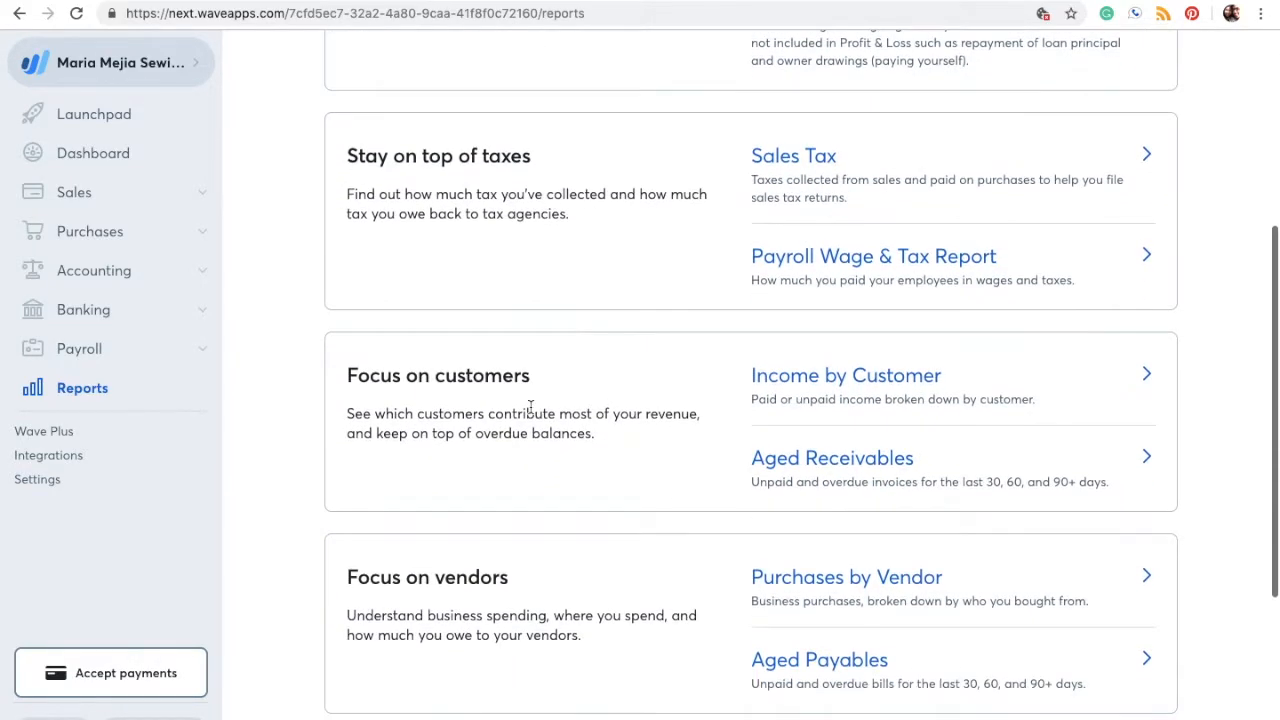
pyautogui.scroll(-3, 531, 407)
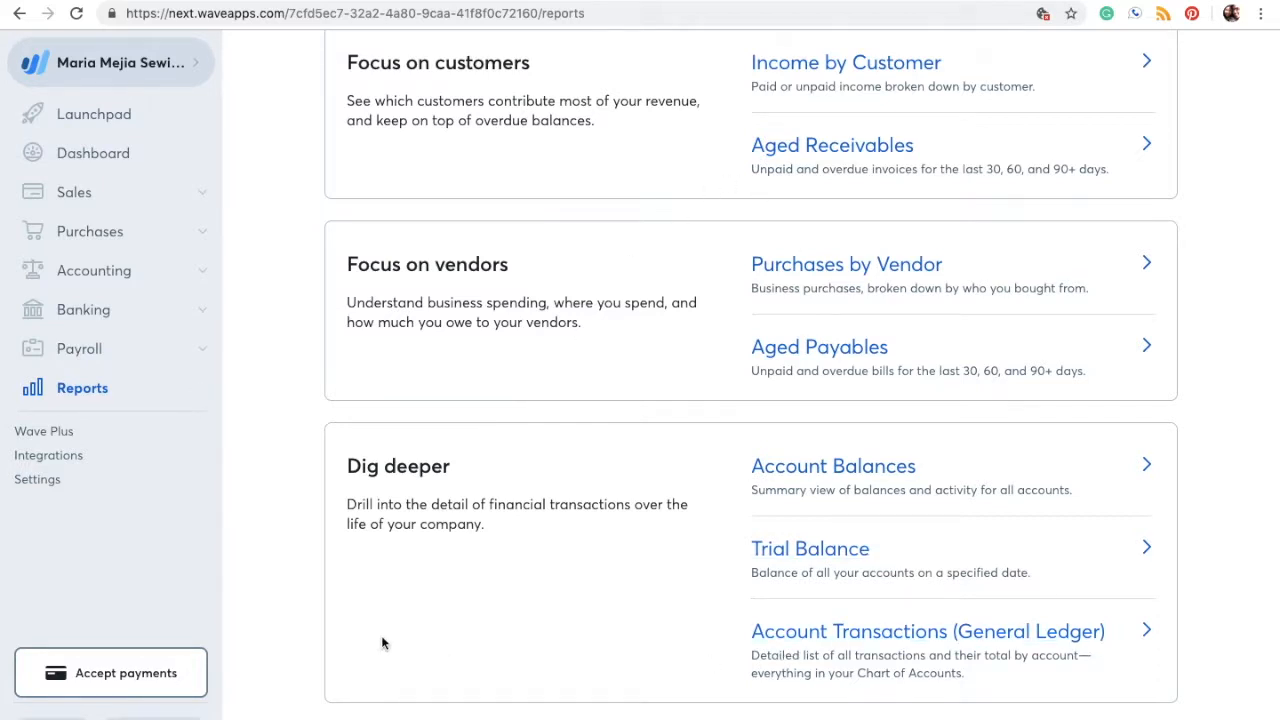
pyautogui.click(47, 482)
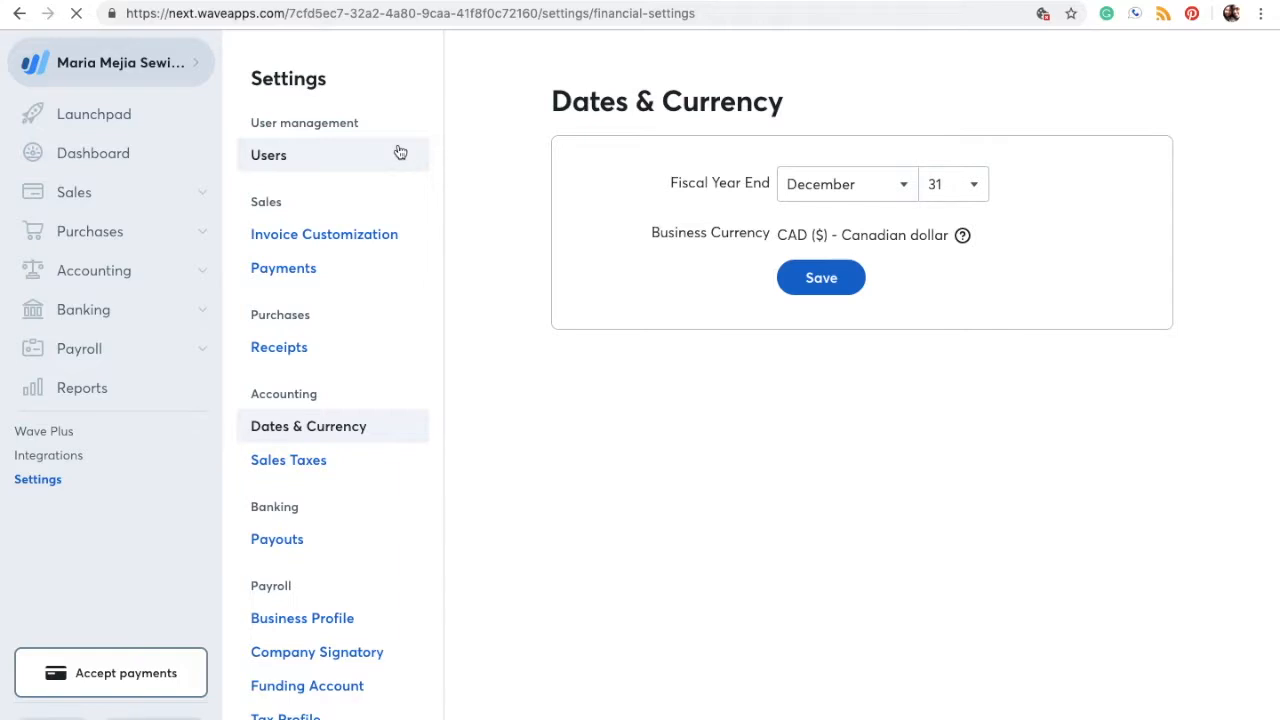
# Step: Look over the Dates & Currency settings and dismiss the support chat popup
pyautogui.scroll(-3, 408, 590)
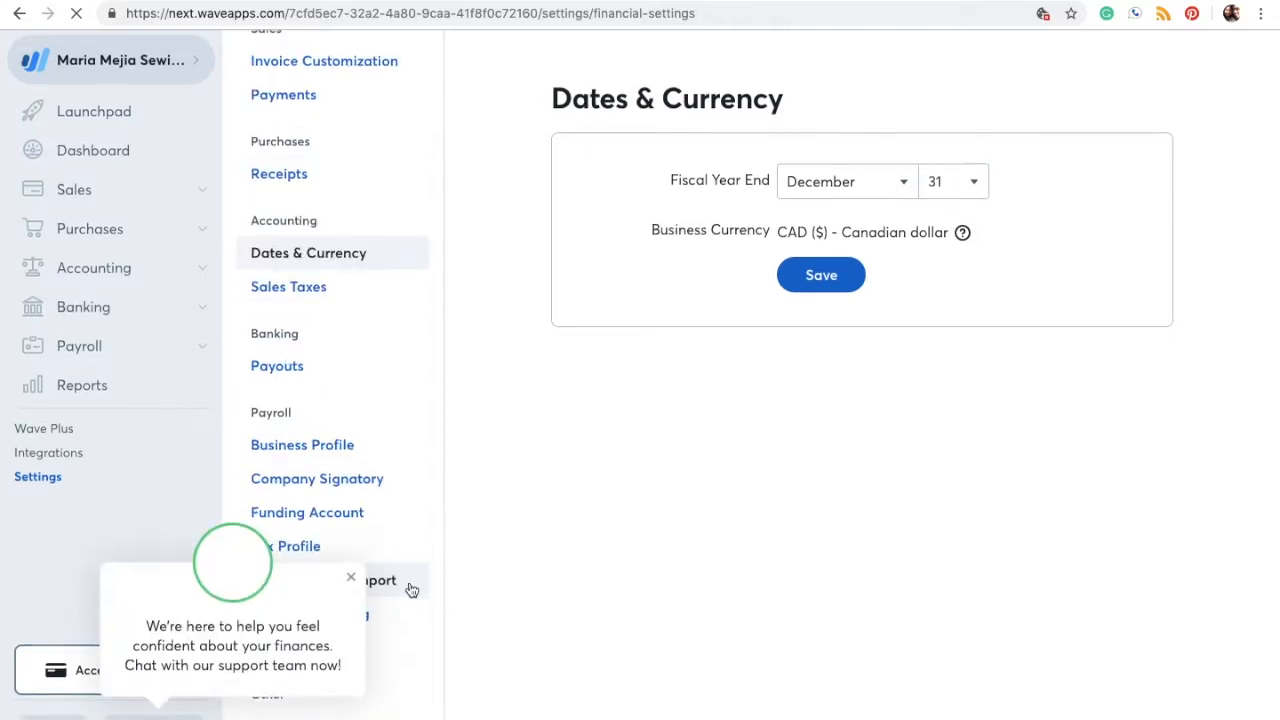
pyautogui.click(353, 583)
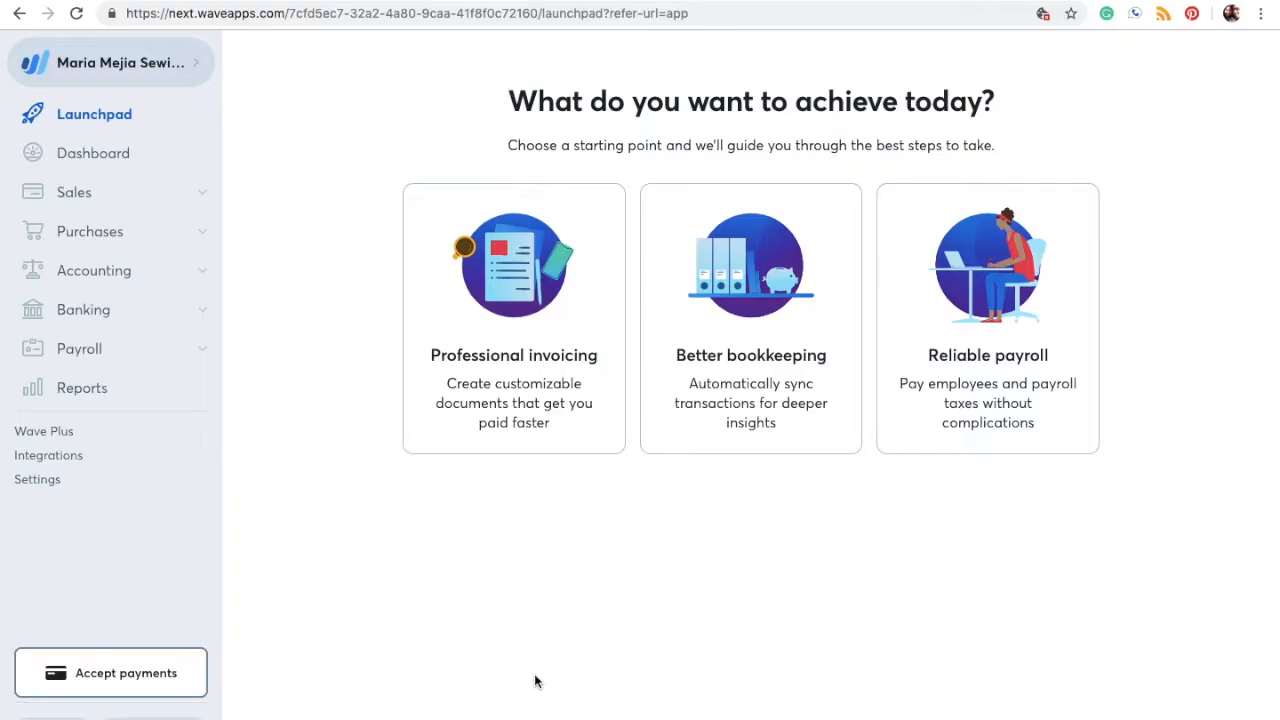
# Step: Open the Chart of Accounts and browse the Assets and Liabilities & Credit Cards lists
pyautogui.click(204, 277)
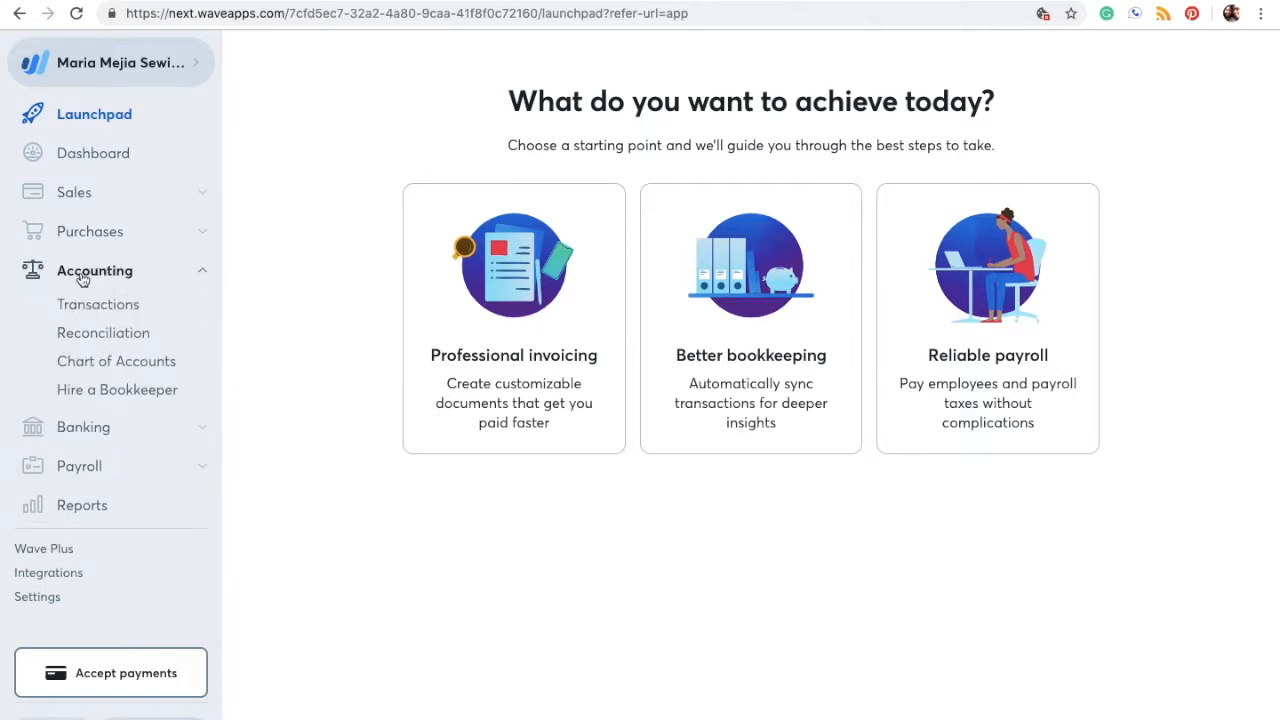
pyautogui.click(138, 363)
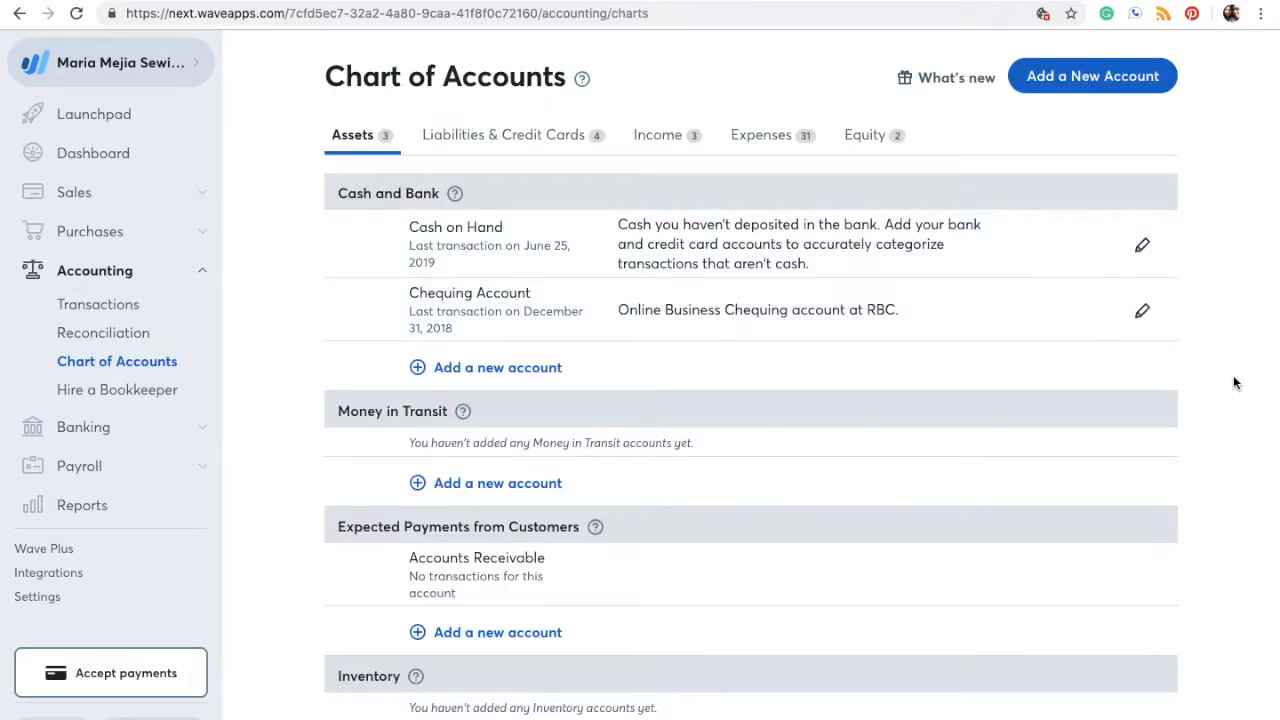
pyautogui.scroll(-1, 1233, 382)
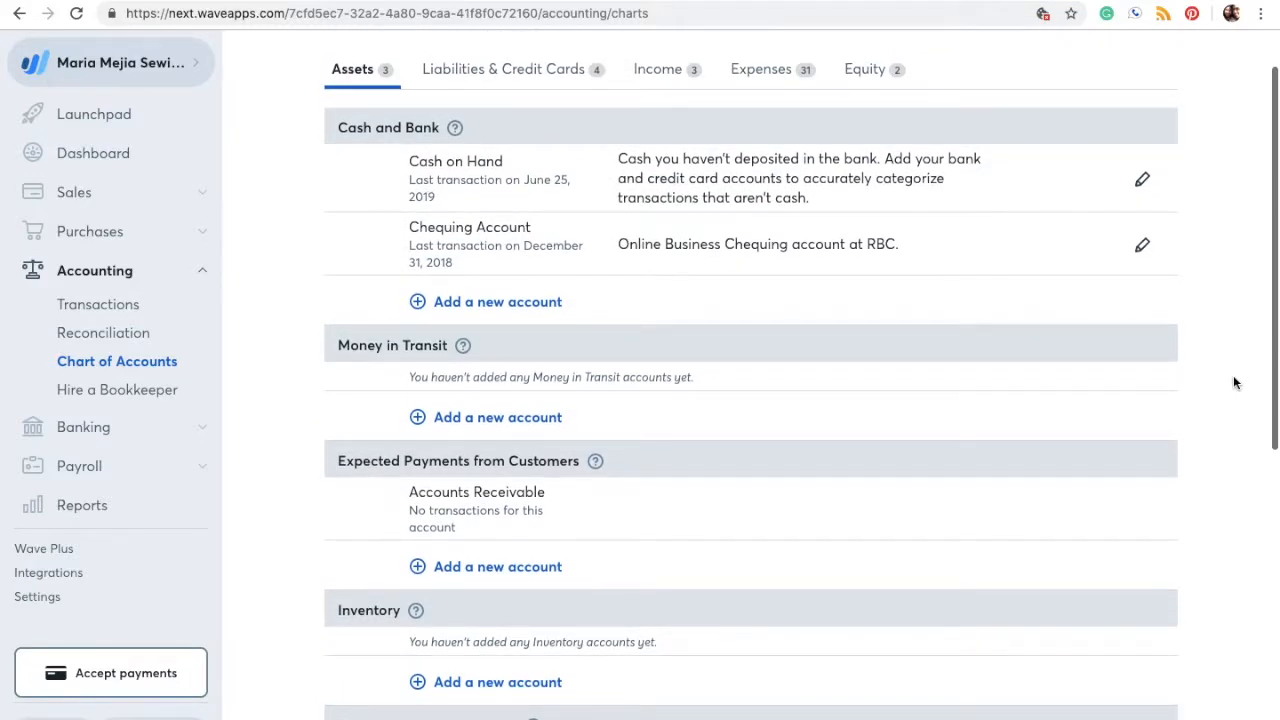
pyautogui.scroll(-3, 1233, 382)
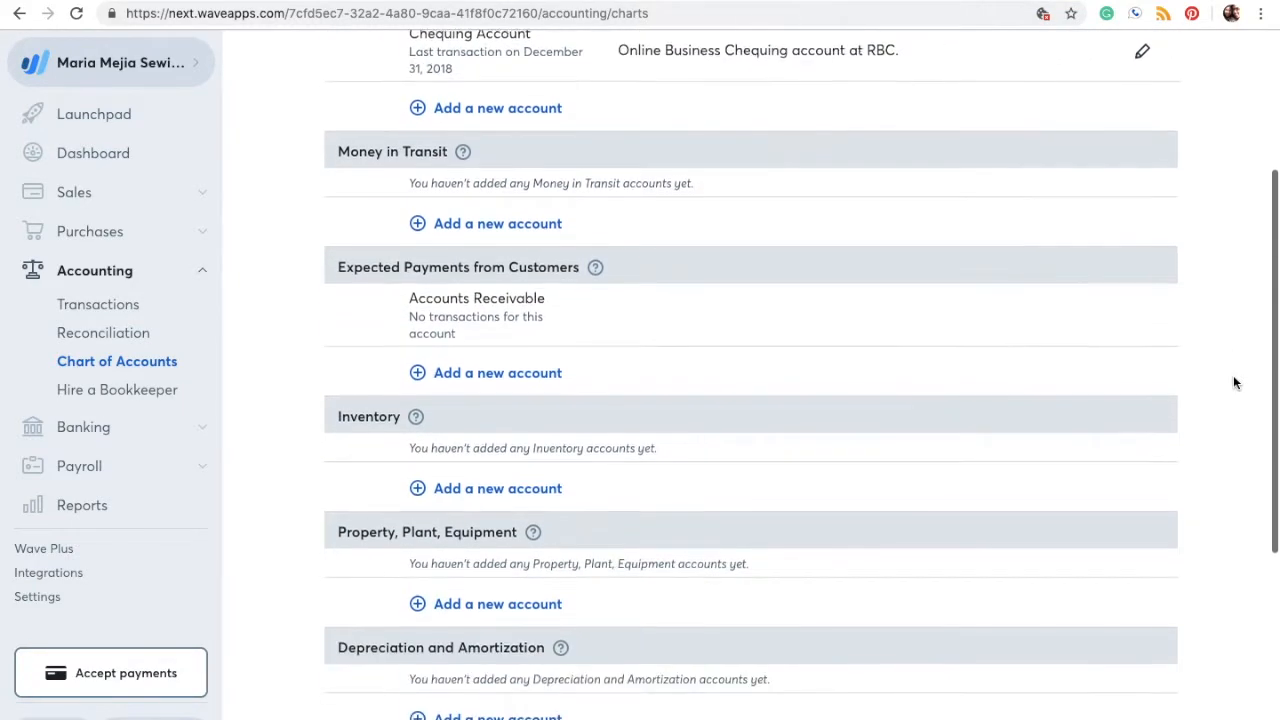
pyautogui.scroll(-6, 1233, 382)
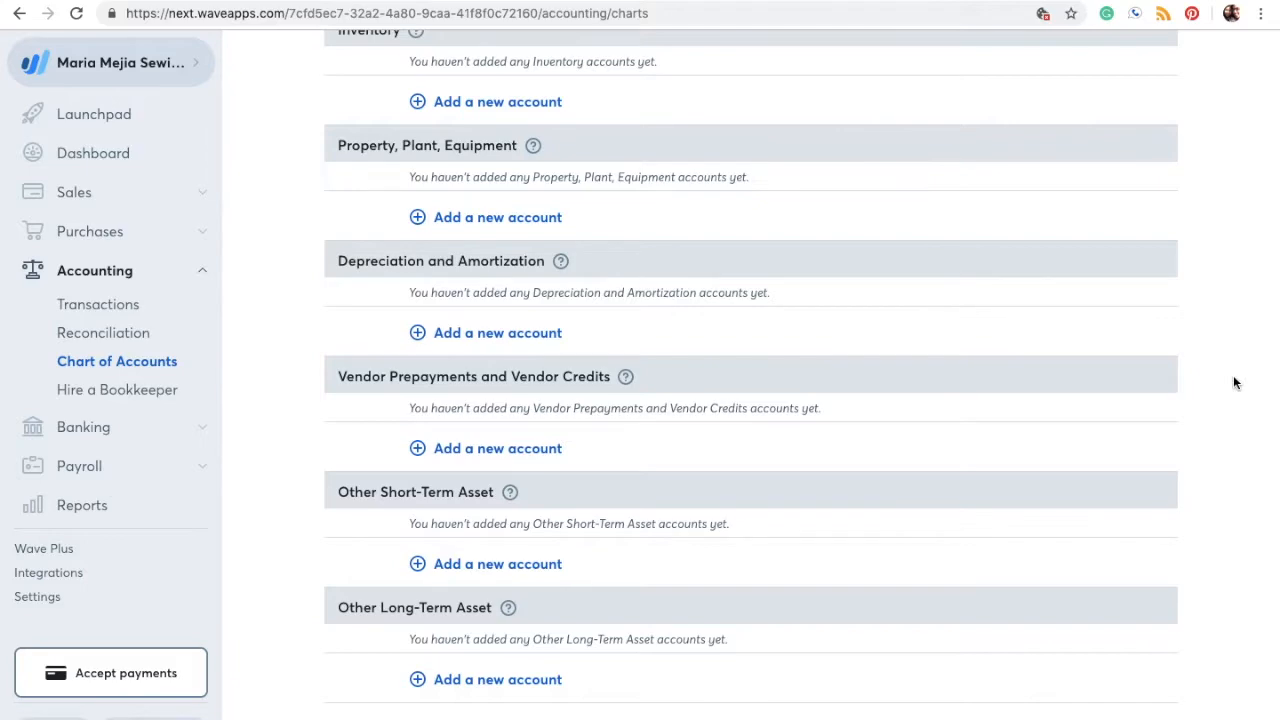
pyautogui.scroll(10, 1233, 382)
pyautogui.scroll(1, 1233, 382)
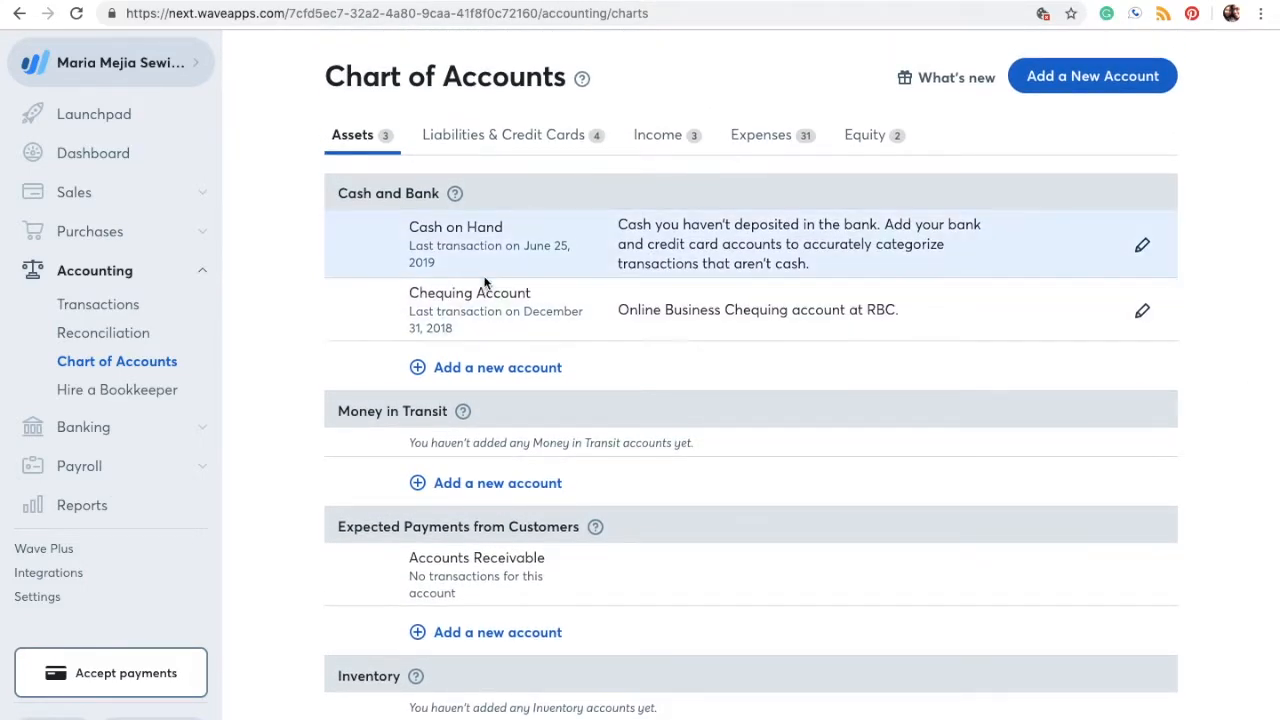
pyautogui.click(472, 140)
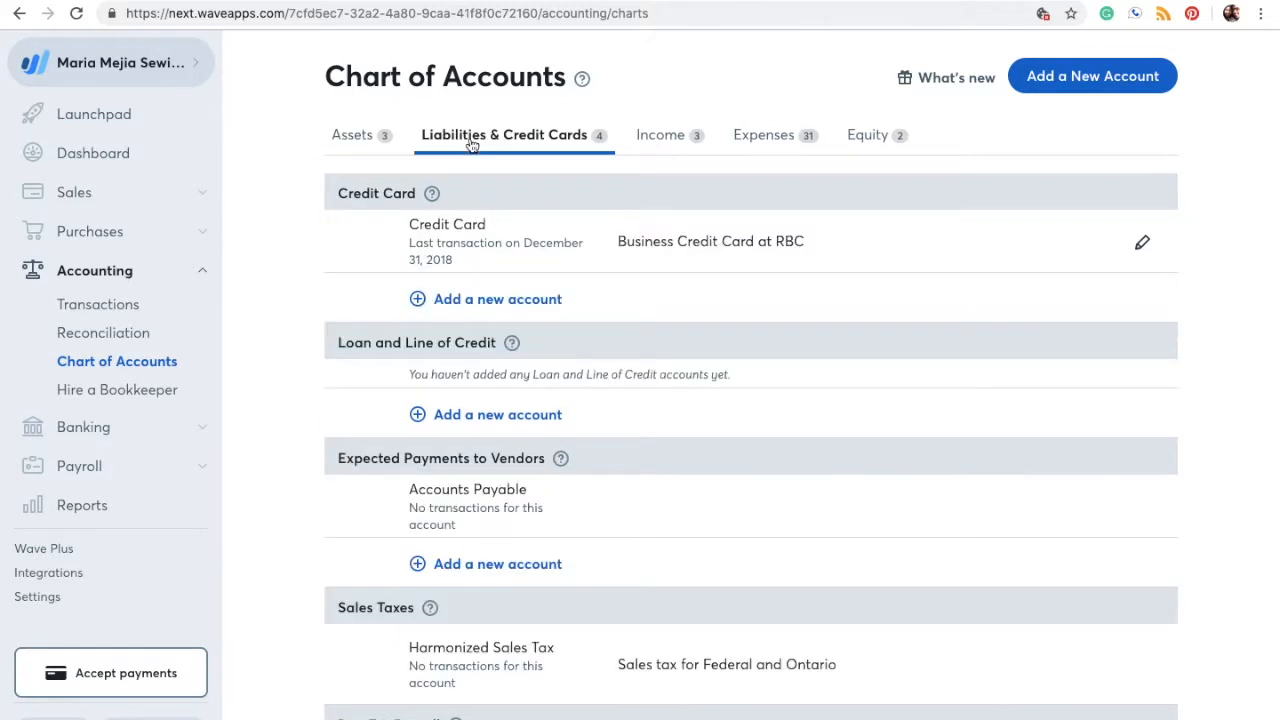
pyautogui.scroll(-6, 722, 443)
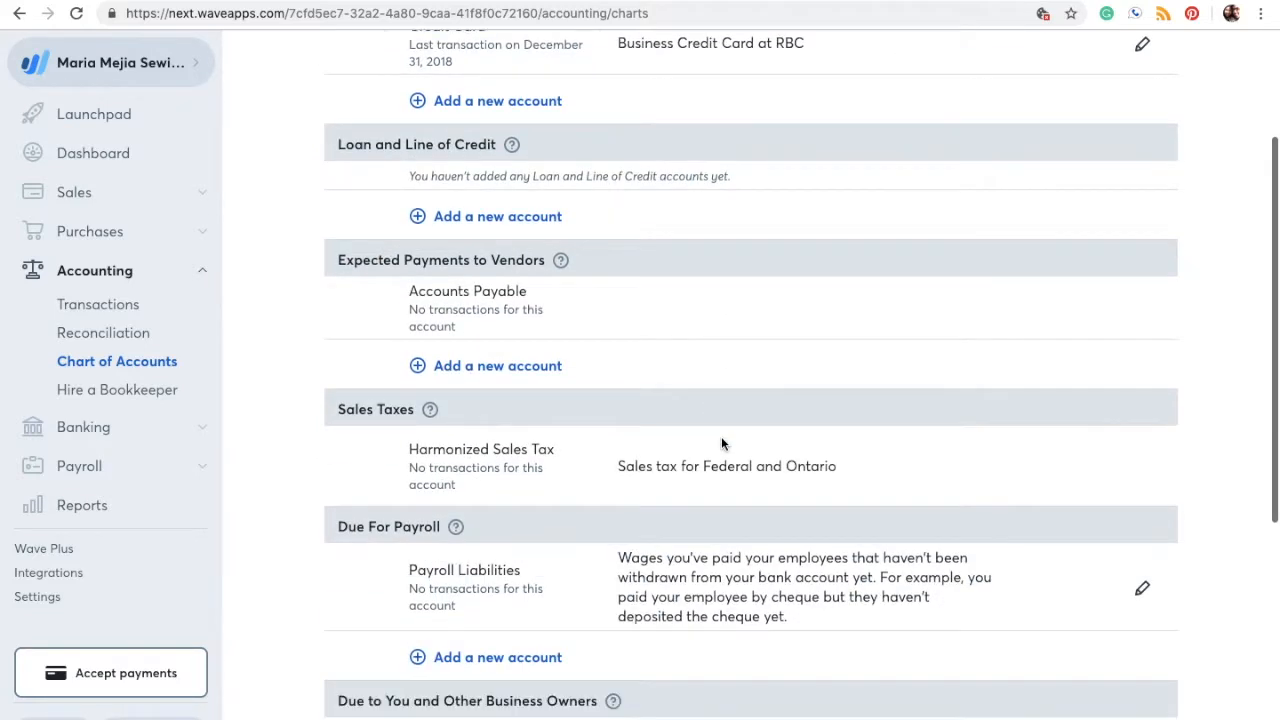
pyautogui.scroll(-1, 721, 443)
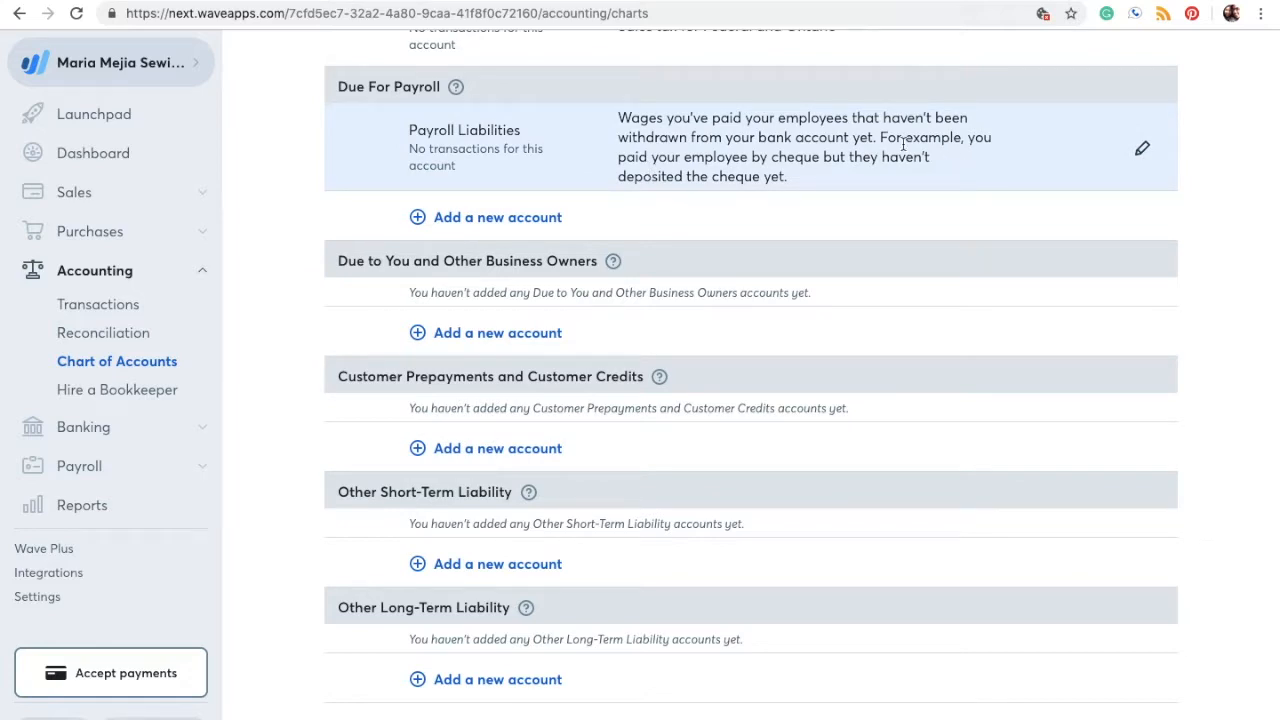
pyautogui.scroll(6, 908, 150)
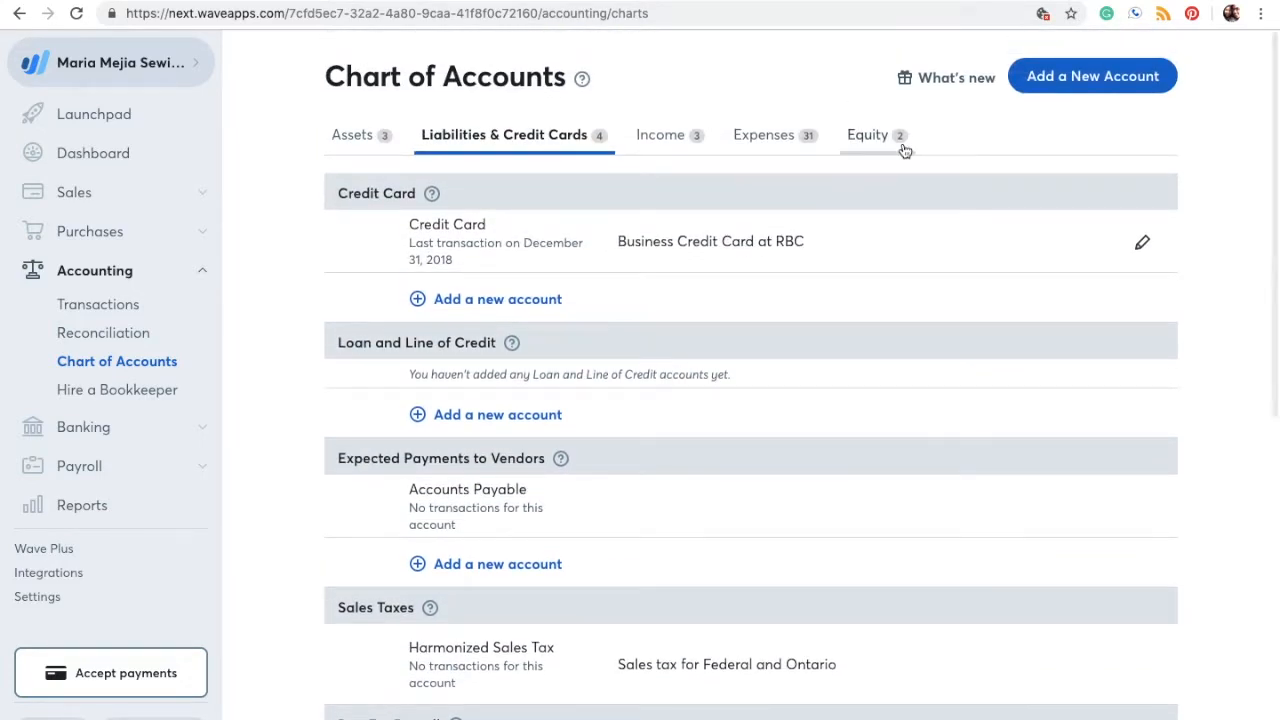
# Step: Review the Income accounts, then switch to the Expenses account list
pyautogui.click(660, 140)
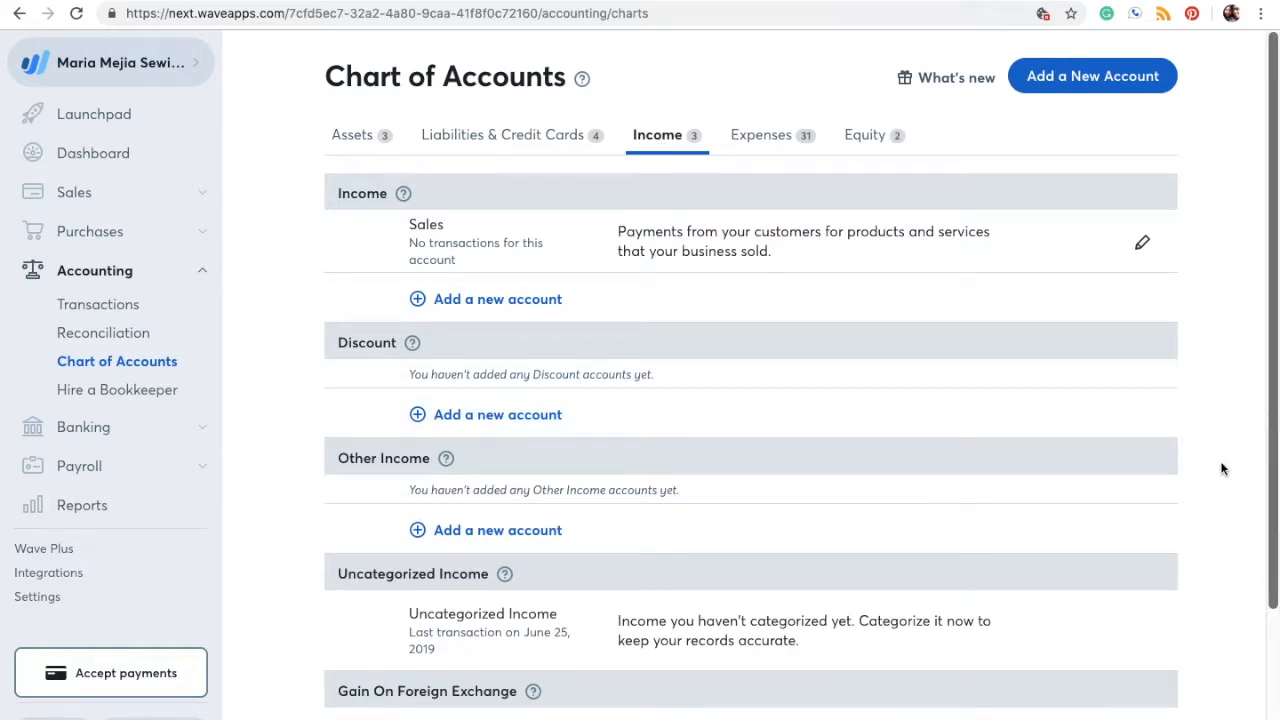
pyautogui.scroll(-2, 1221, 469)
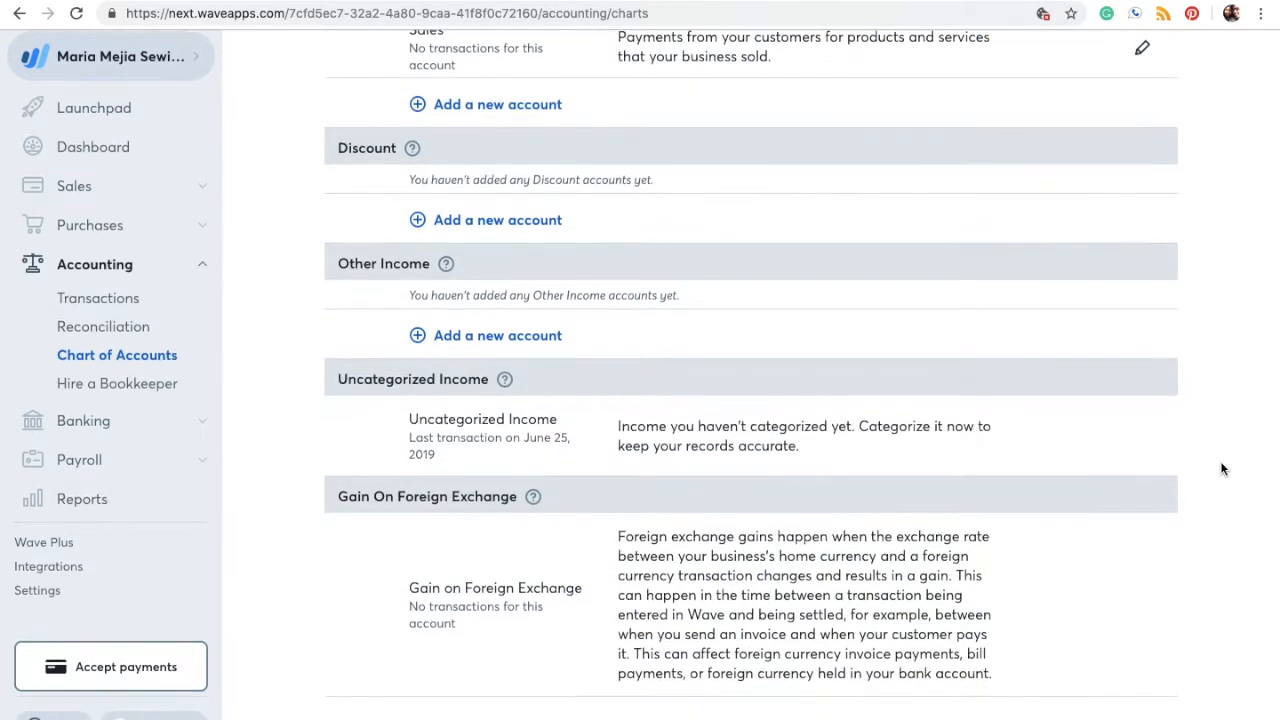
pyautogui.scroll(2, 1221, 469)
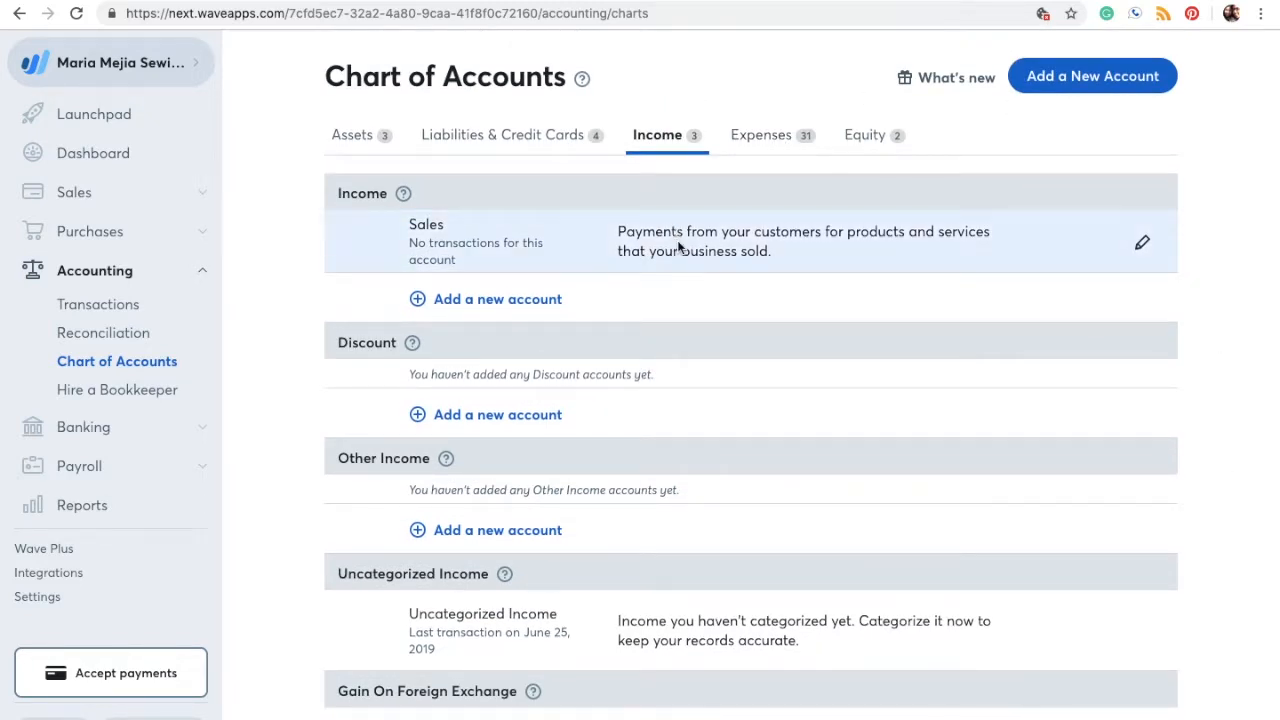
pyautogui.scroll(-1, 761, 326)
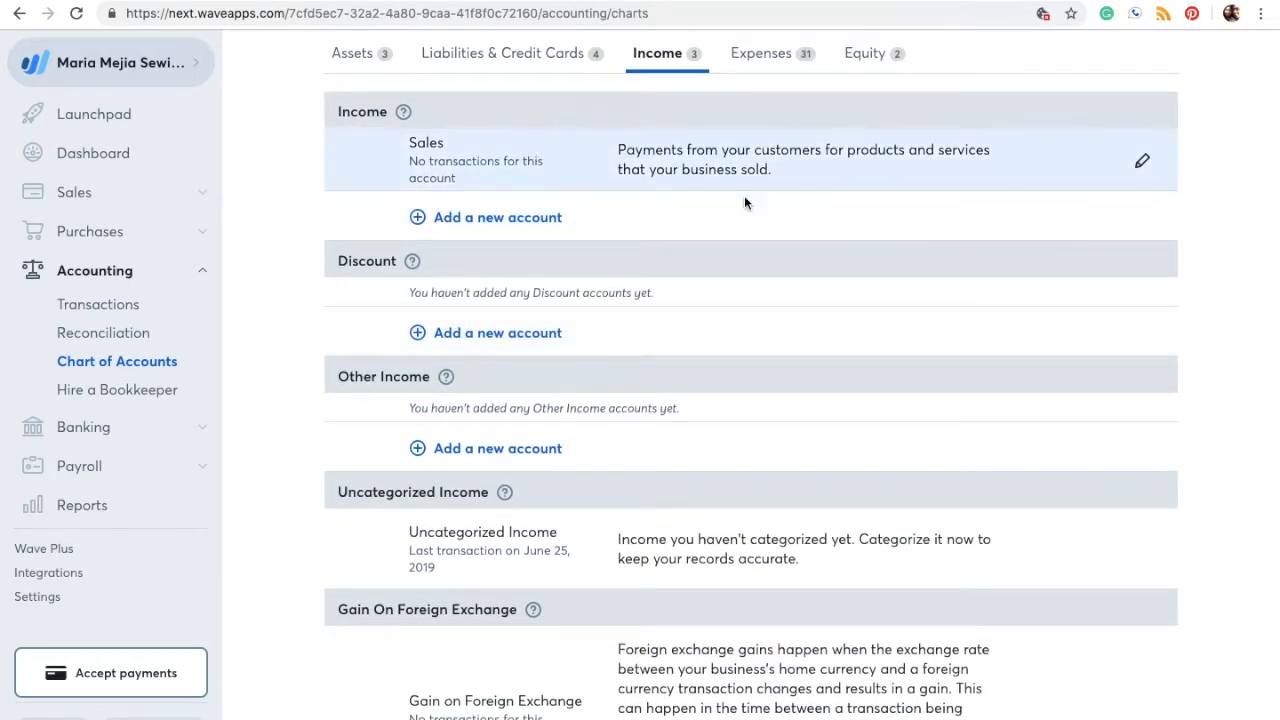
pyautogui.scroll(1, 806, 240)
pyautogui.click(772, 135)
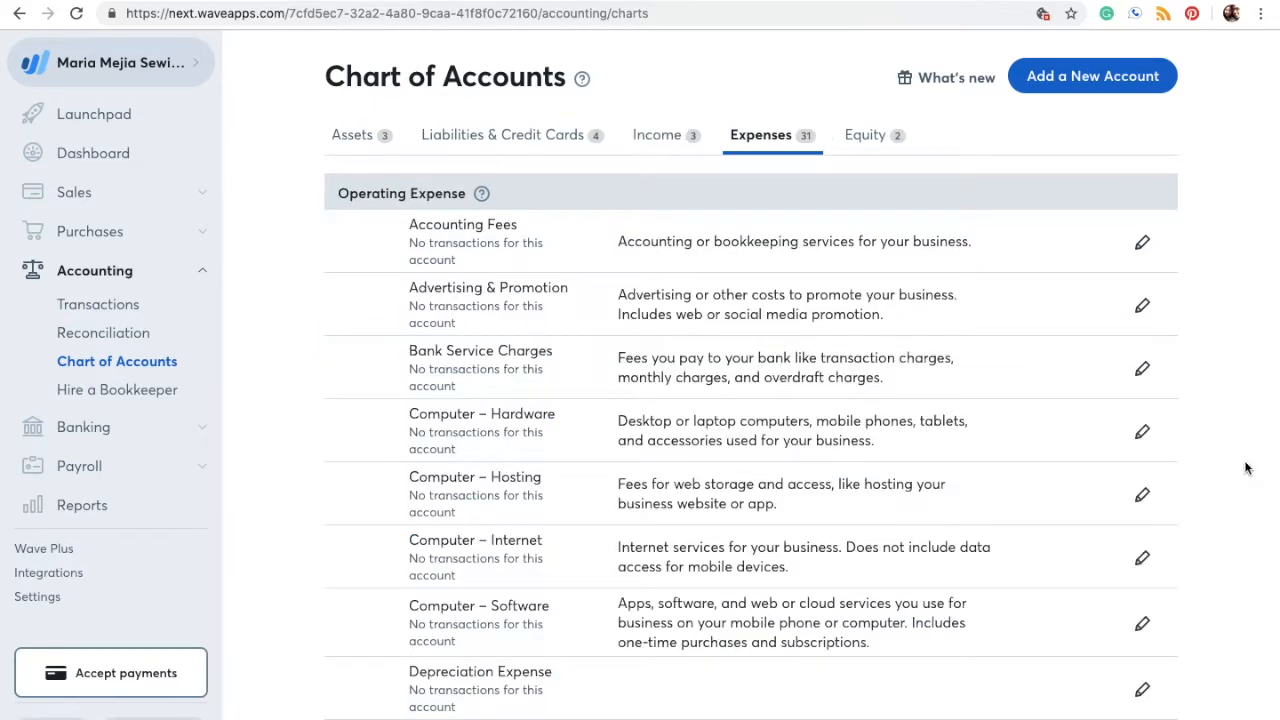
pyautogui.scroll(-6, 1243, 483)
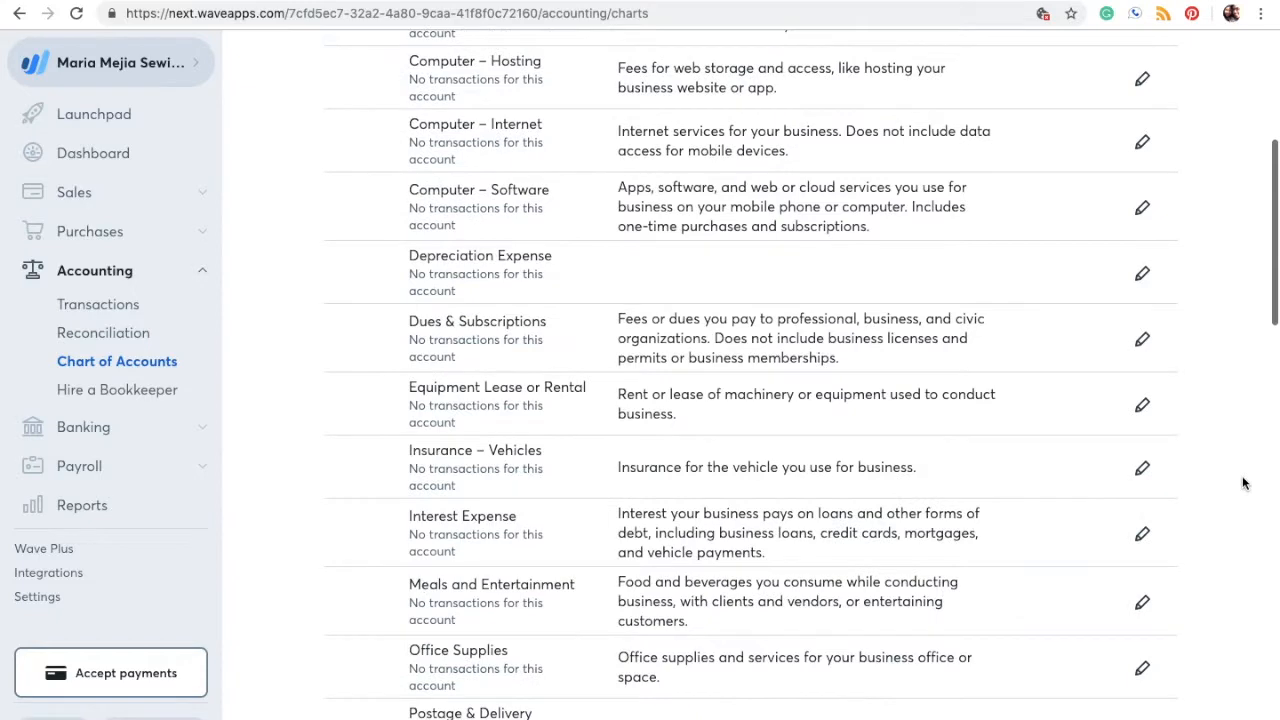
pyautogui.scroll(-5, 1243, 483)
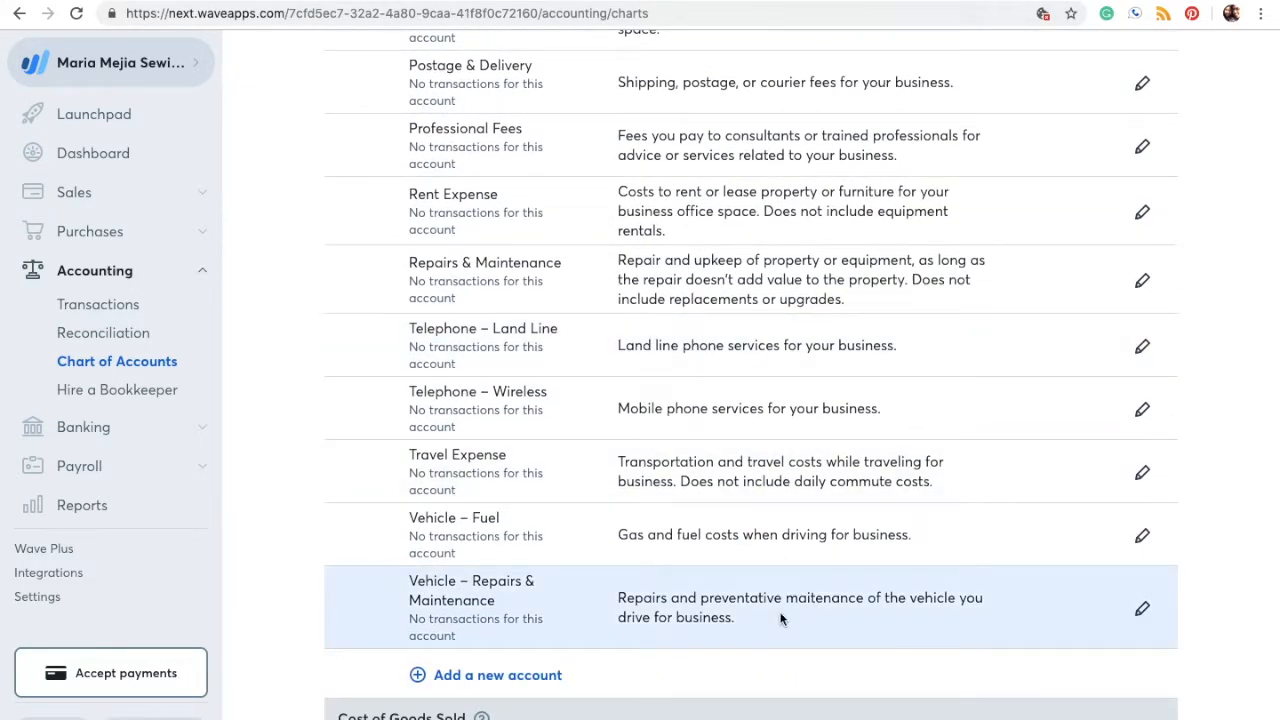
pyautogui.scroll(1, 781, 619)
pyautogui.scroll(4, 781, 619)
pyautogui.scroll(3, 712, 350)
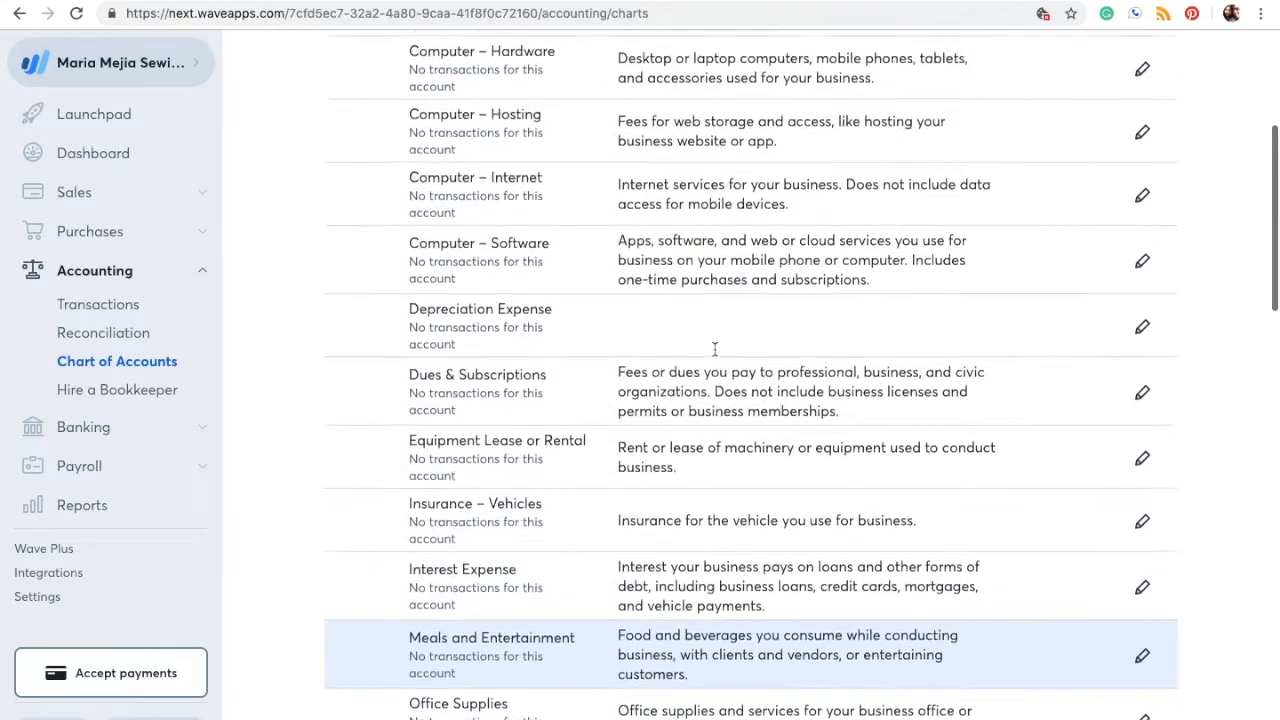
pyautogui.scroll(2, 714, 347)
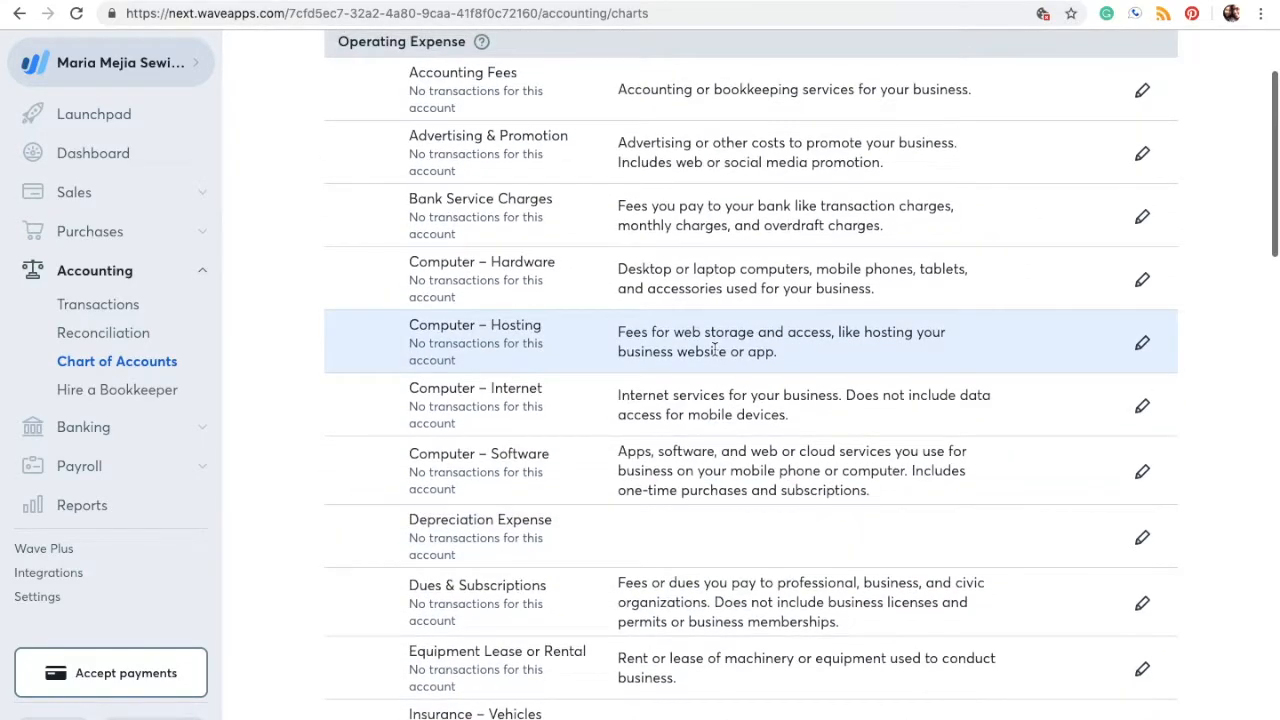
pyautogui.scroll(-1, 714, 350)
pyautogui.scroll(-14, 714, 349)
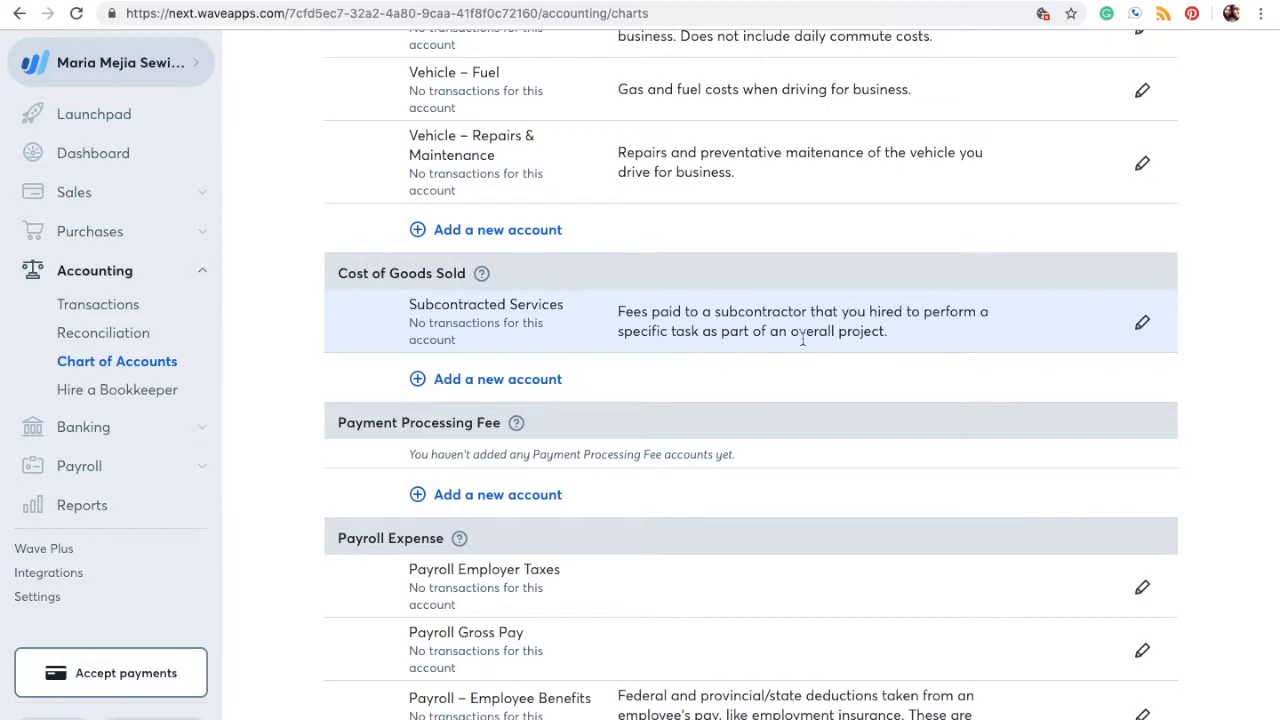
pyautogui.scroll(-3, 802, 343)
pyautogui.scroll(-3, 802, 343)
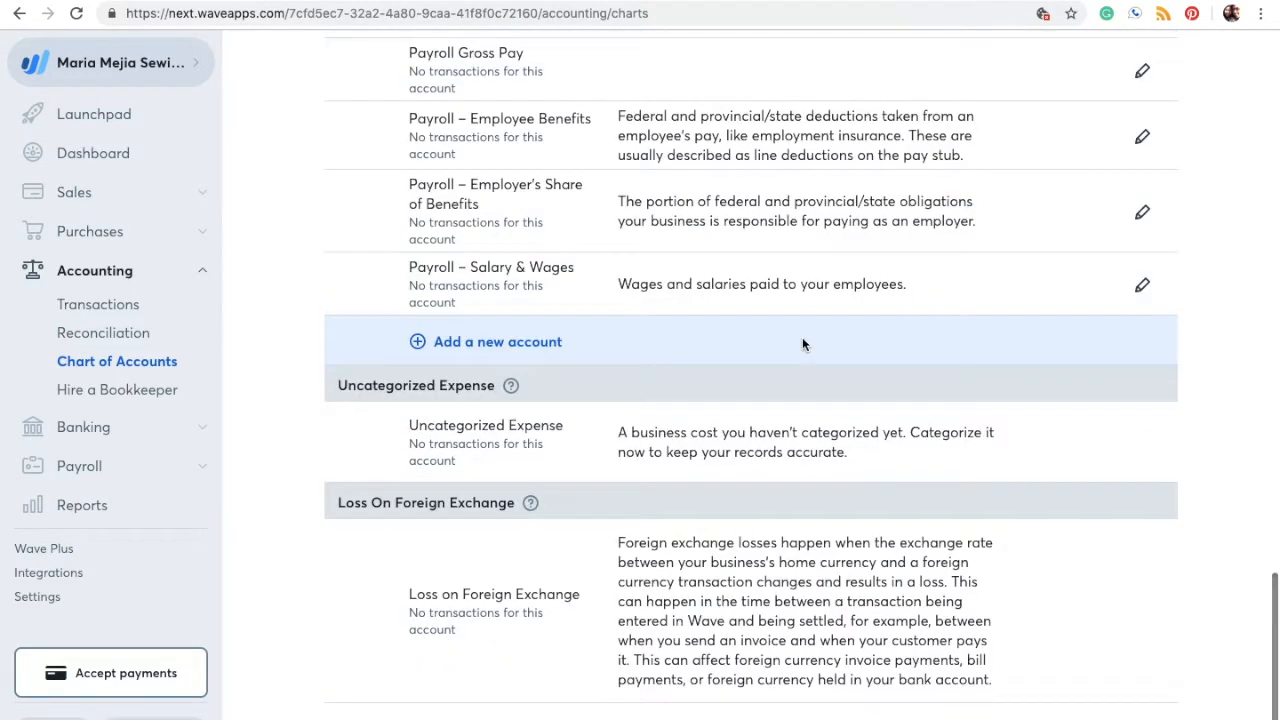
pyautogui.scroll(1, 802, 345)
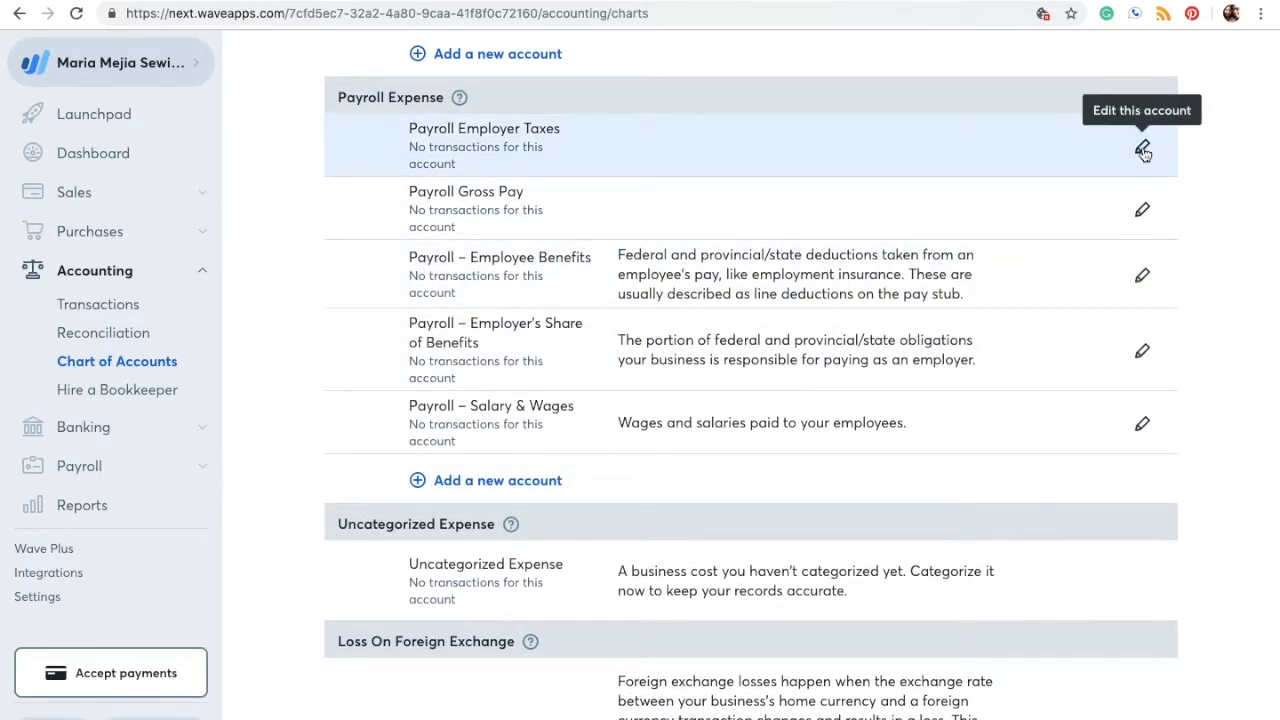
# Step: Archive the Payroll Employer Taxes expense account
pyautogui.click(1143, 149)
pyautogui.click(568, 306)
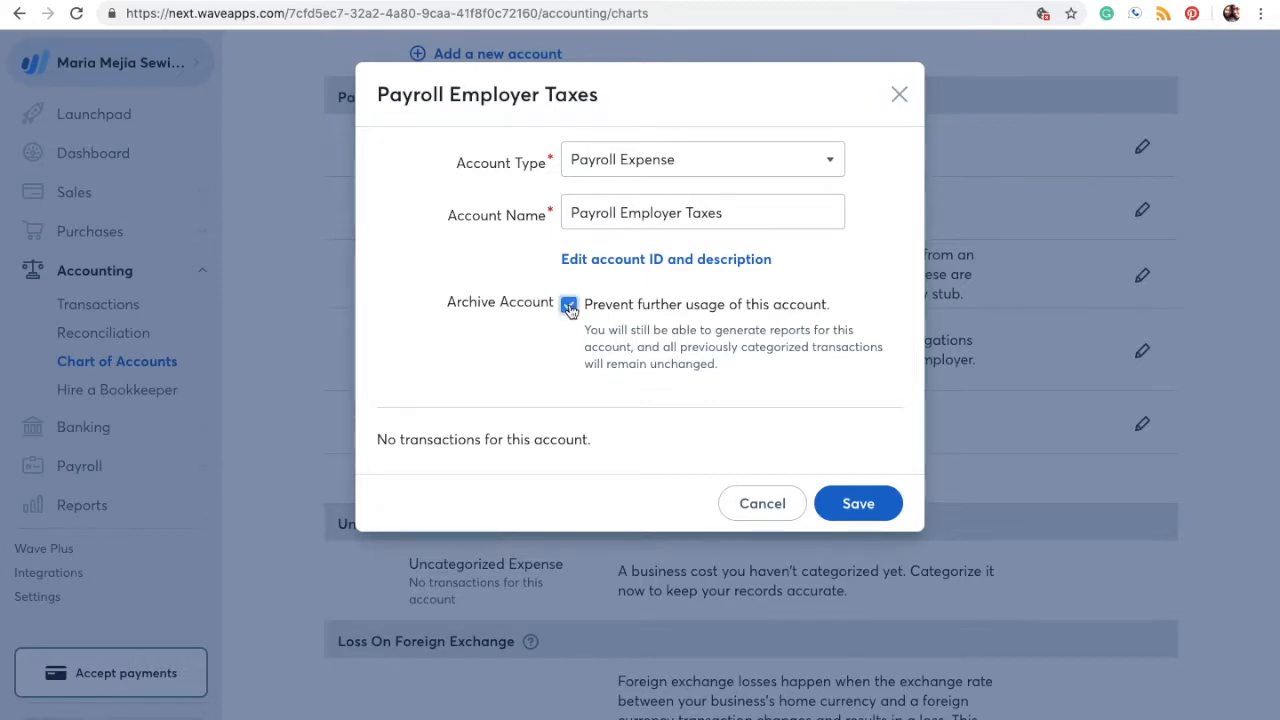
pyautogui.click(860, 505)
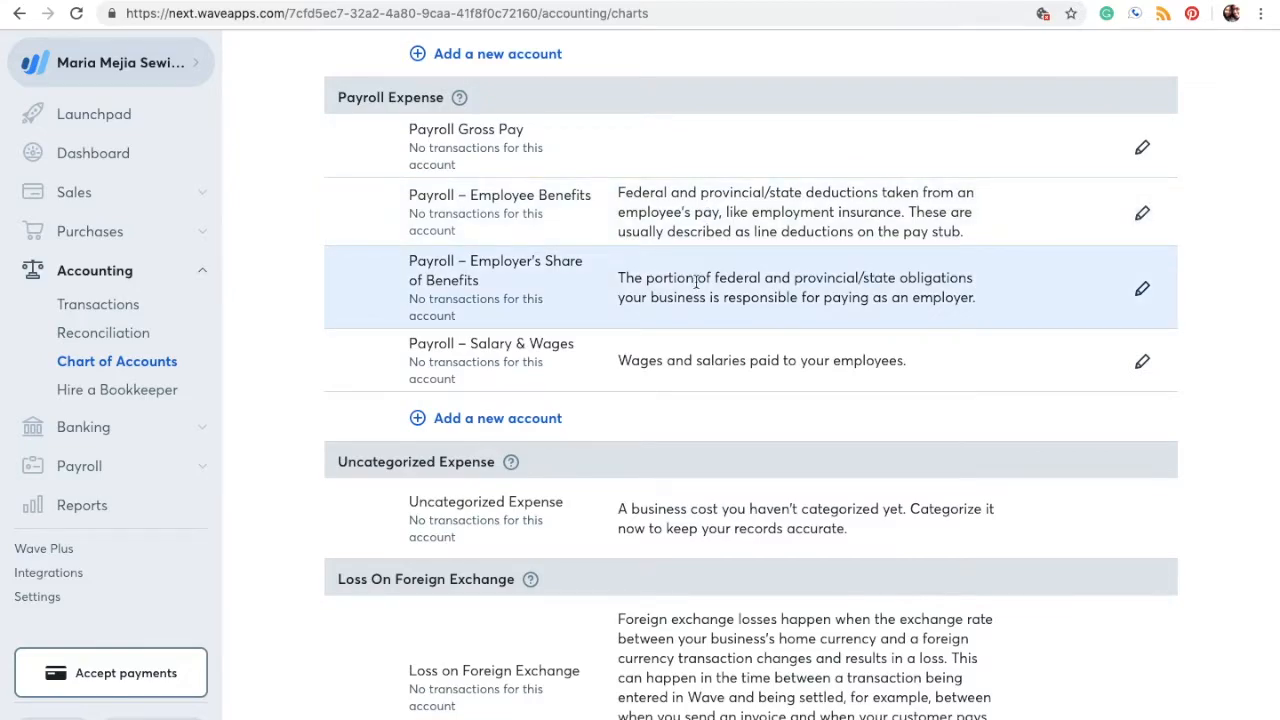
# Step: Check the Equity accounts, then bring up the Assets account list
pyautogui.scroll(12, 697, 282)
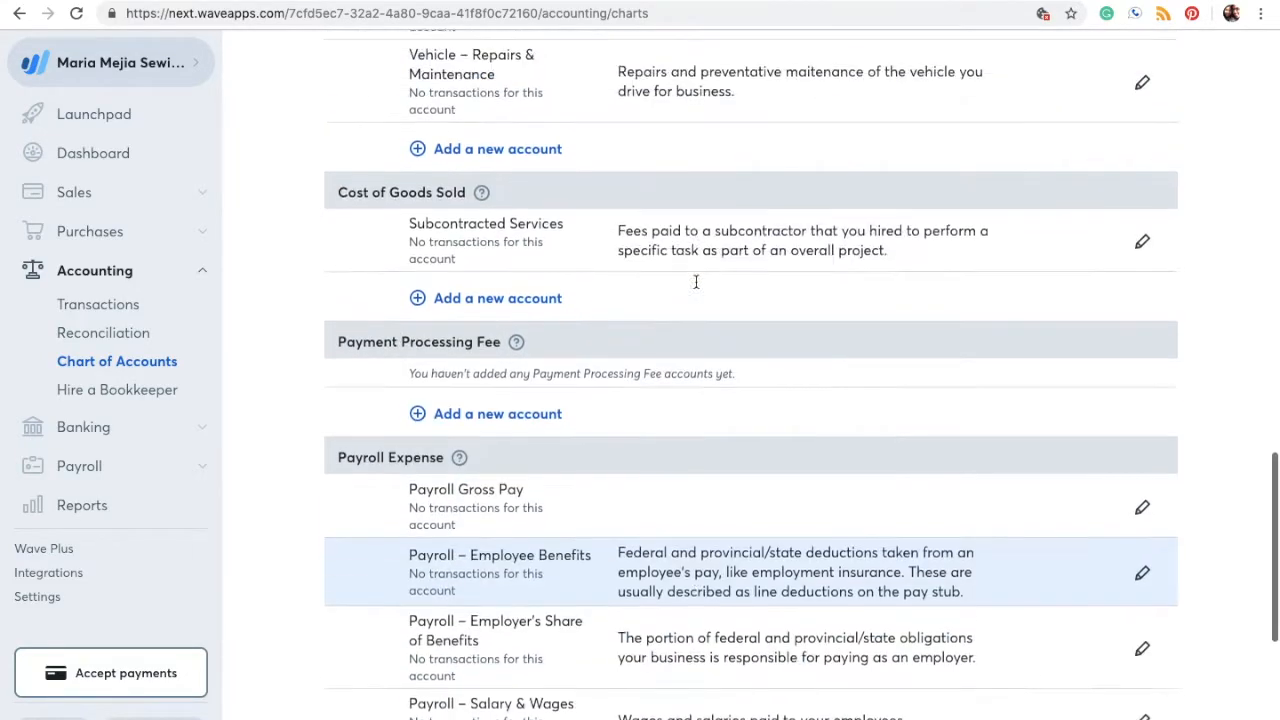
pyautogui.scroll(6, 697, 282)
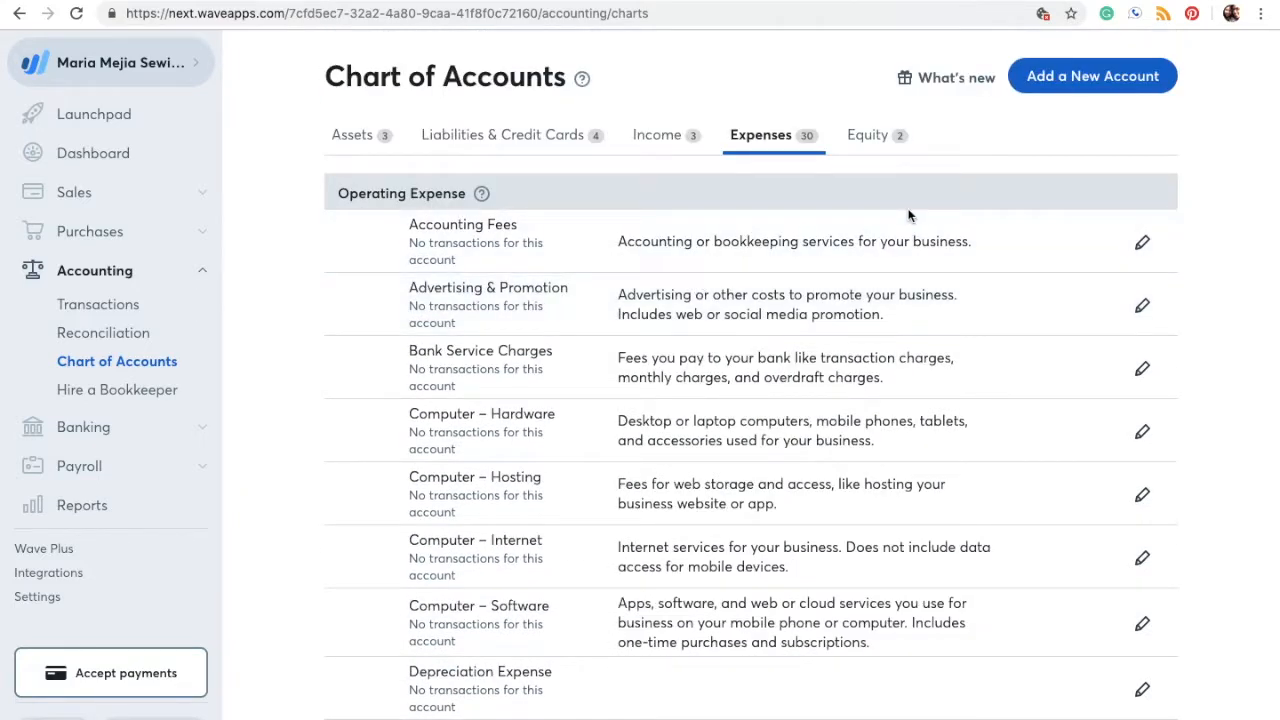
pyautogui.click(878, 148)
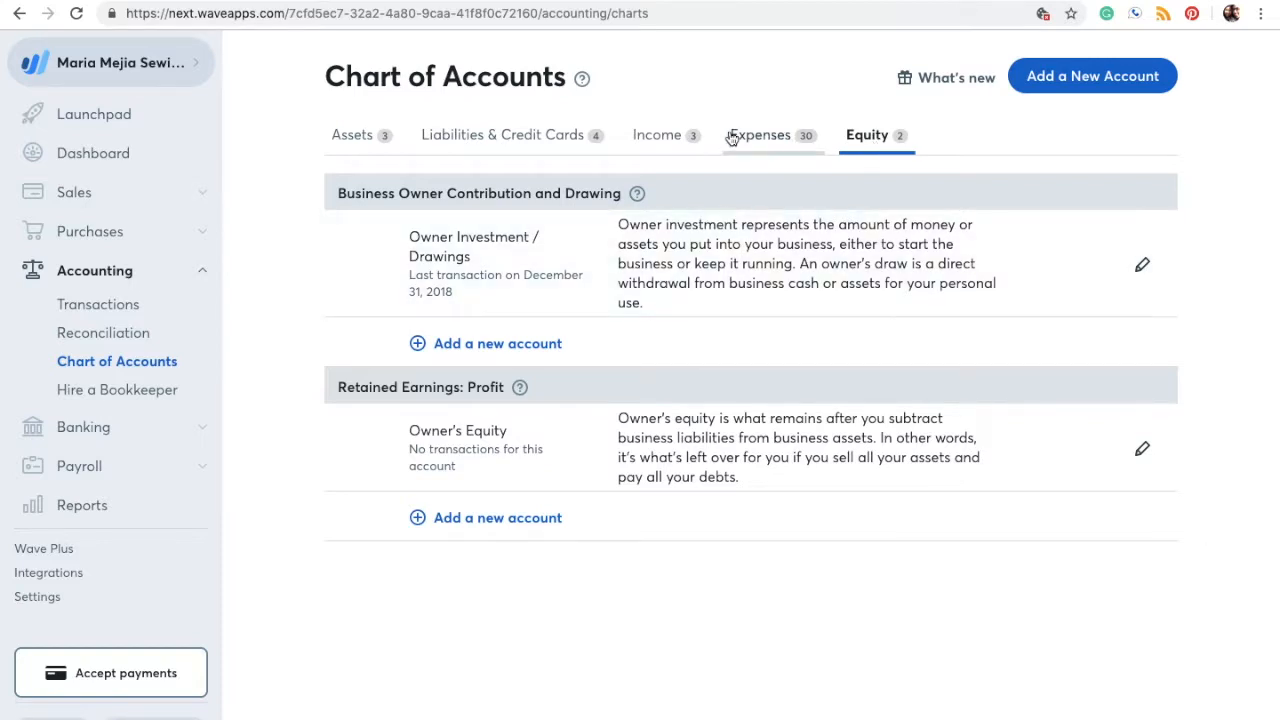
pyautogui.click(368, 142)
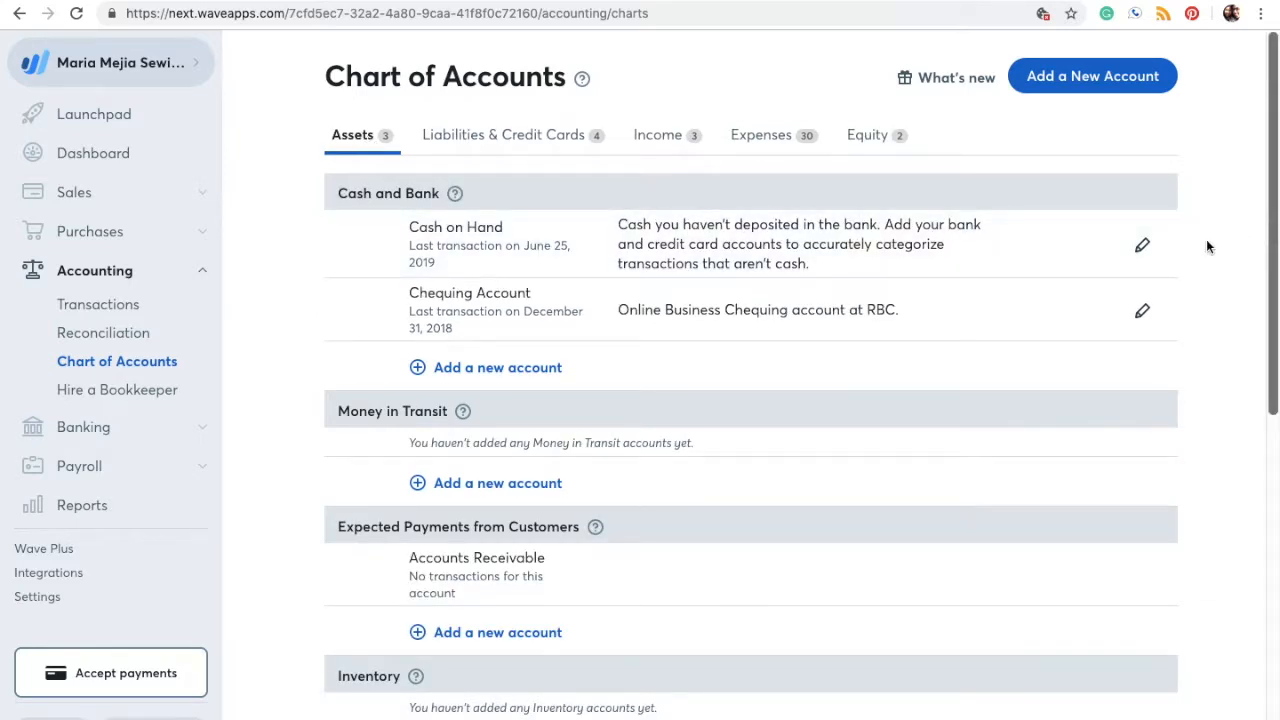
# Step: Start a new account and choose Cash and Bank as its type
pyautogui.click(1076, 88)
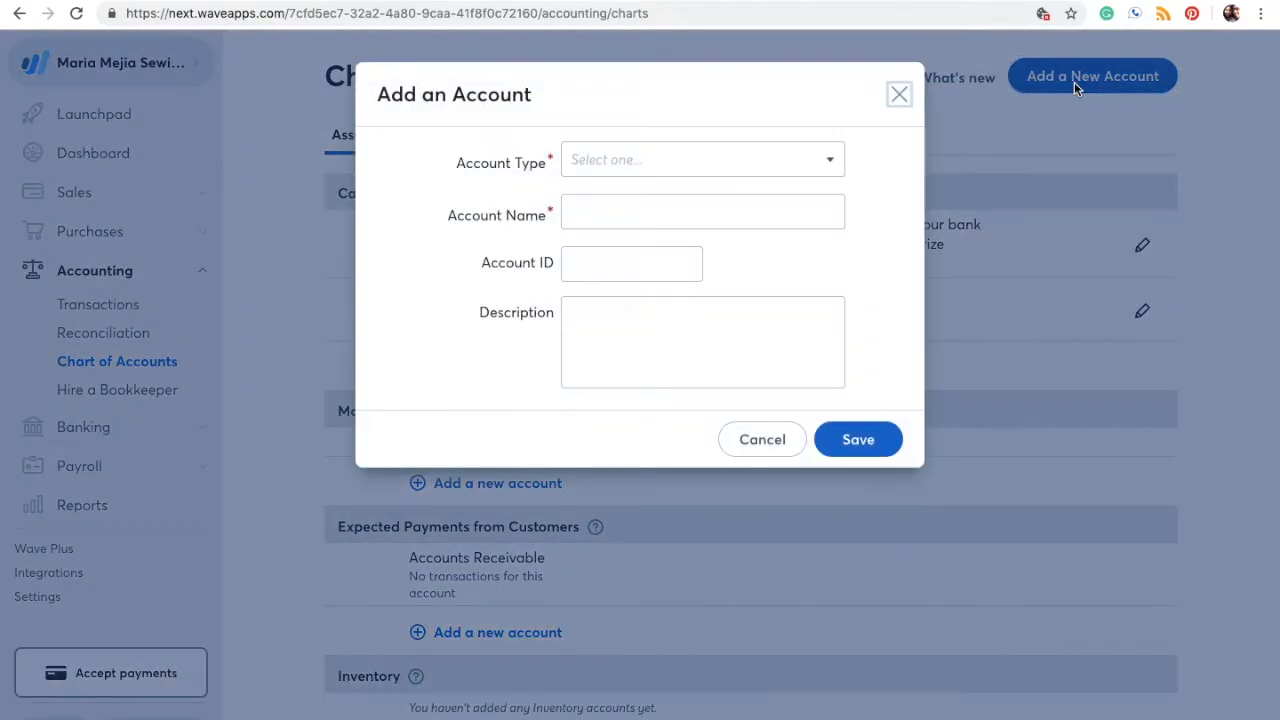
pyautogui.click(825, 162)
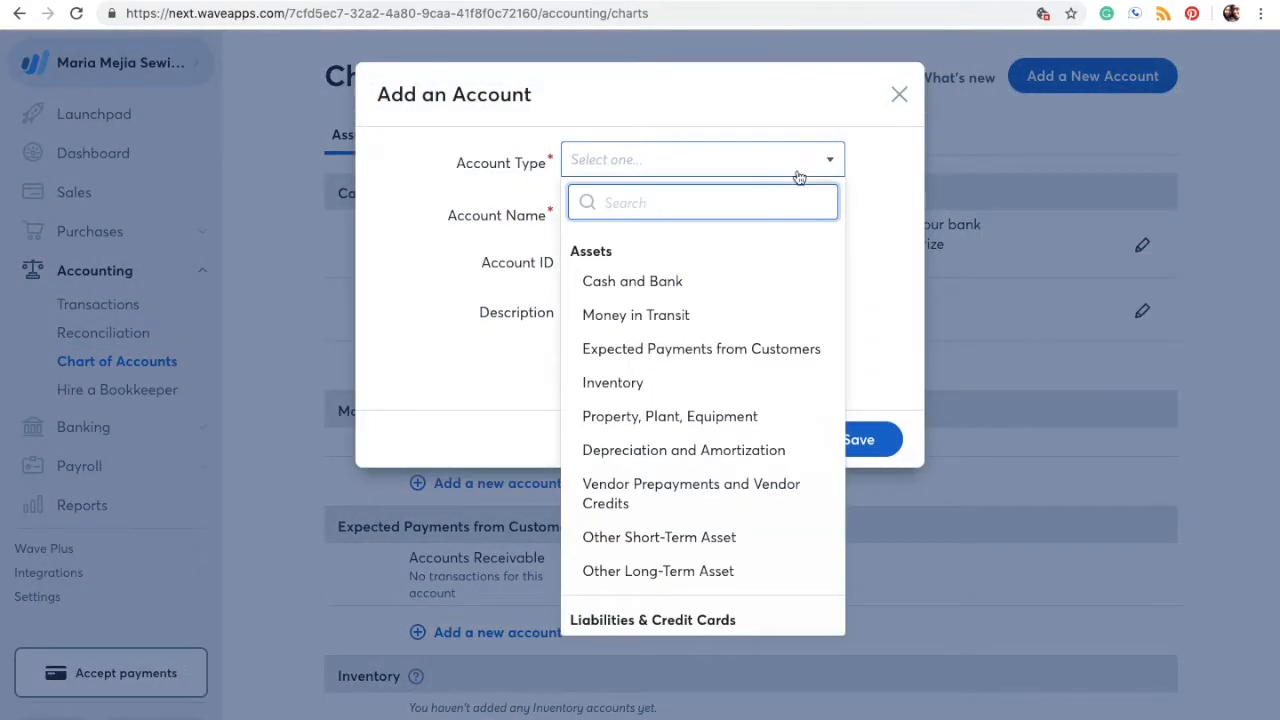
pyautogui.scroll(-1, 700, 482)
pyautogui.scroll(-6, 700, 482)
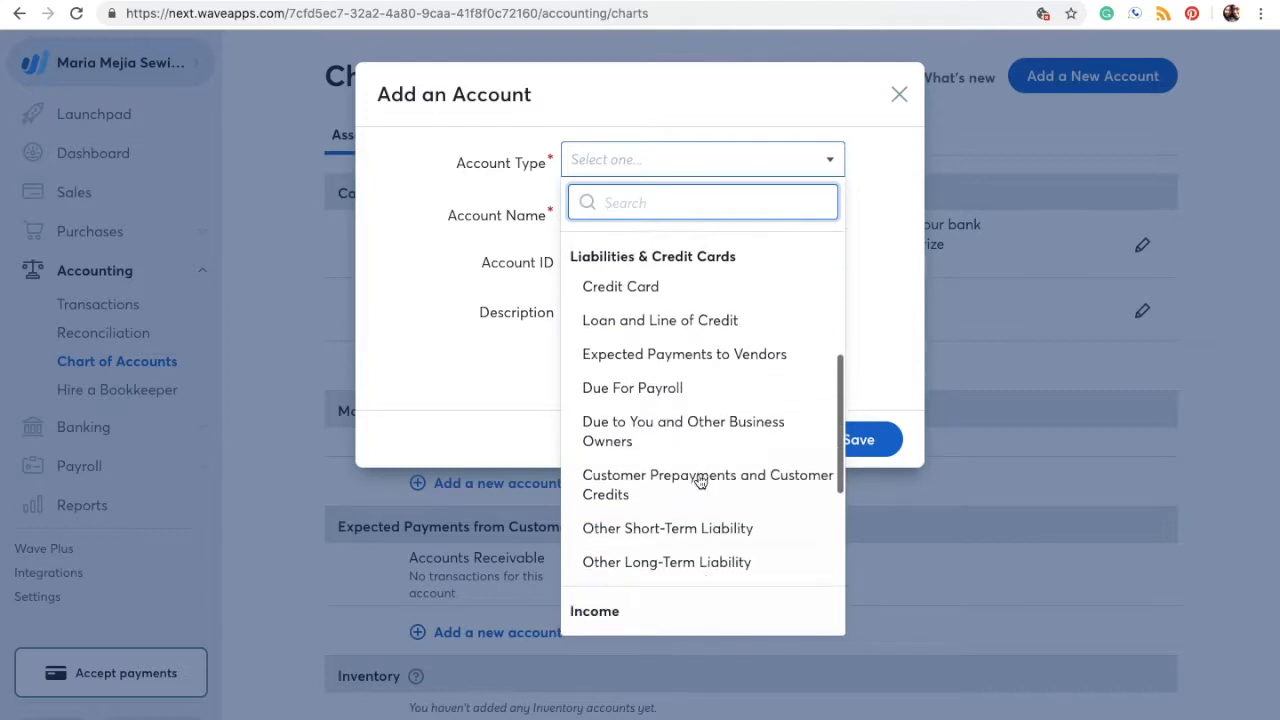
pyautogui.scroll(-4, 700, 482)
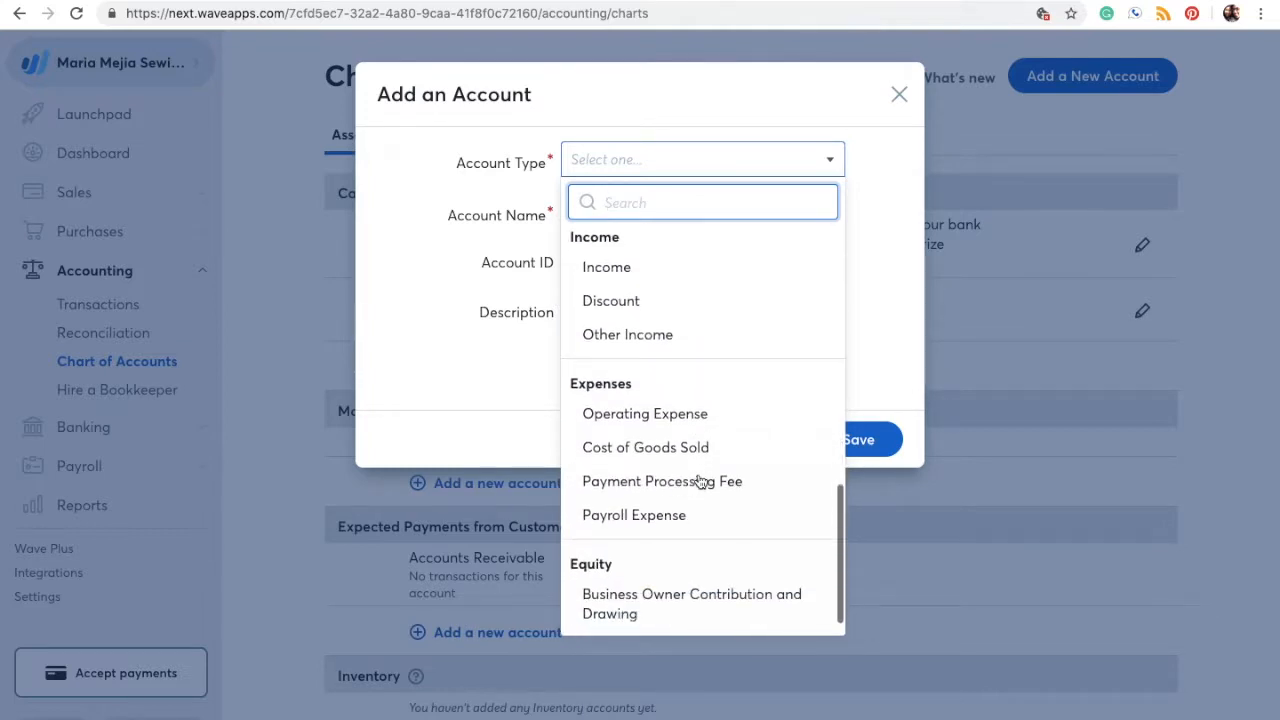
pyautogui.scroll(5, 700, 482)
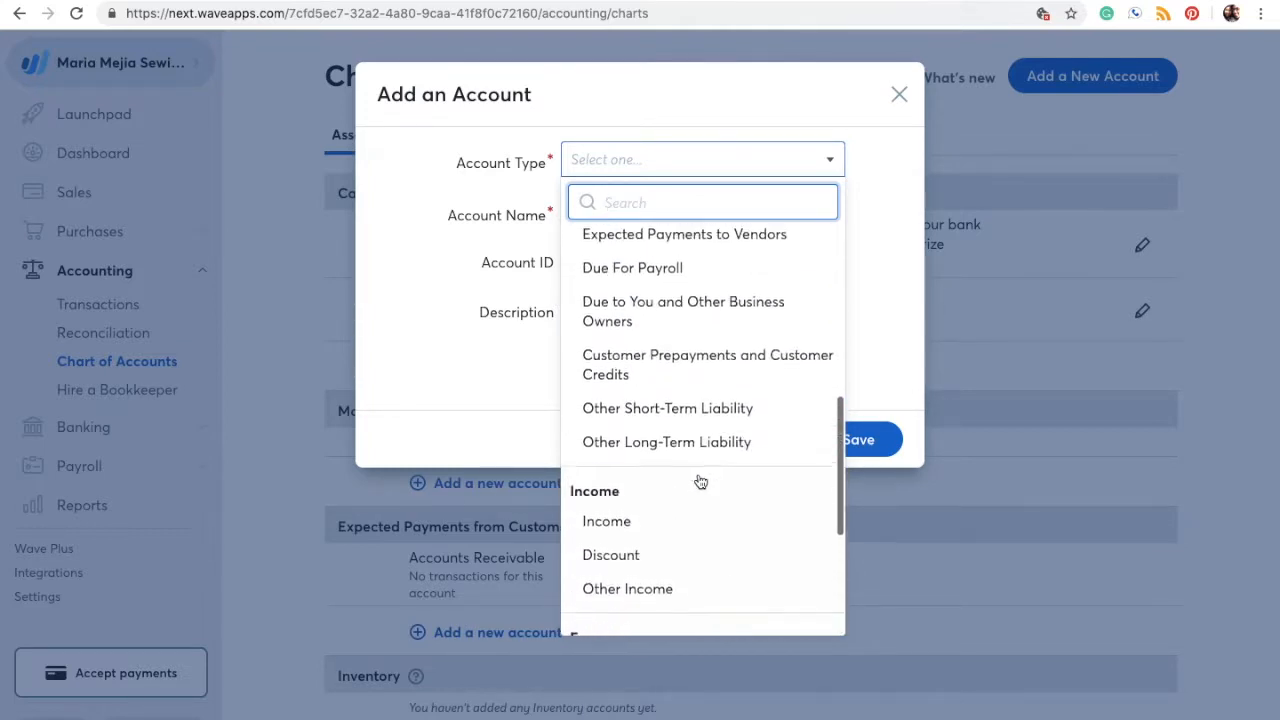
pyautogui.scroll(3, 700, 482)
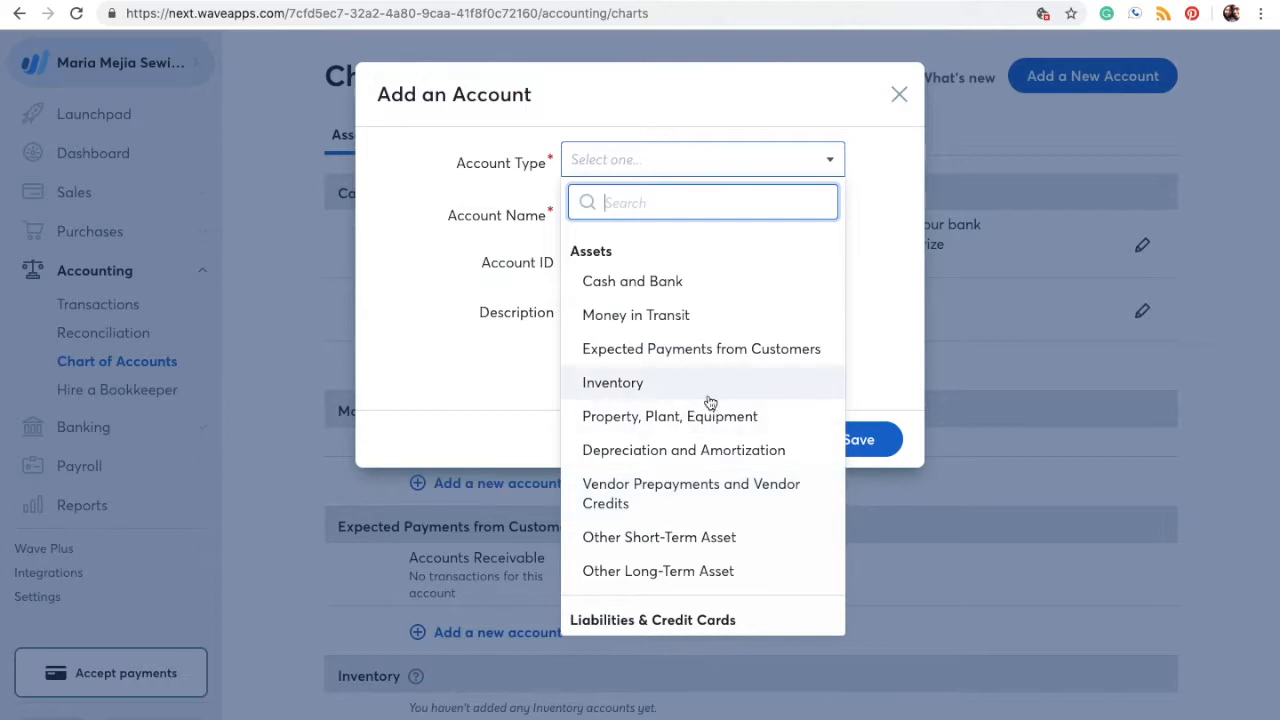
pyautogui.scroll(-5, 697, 302)
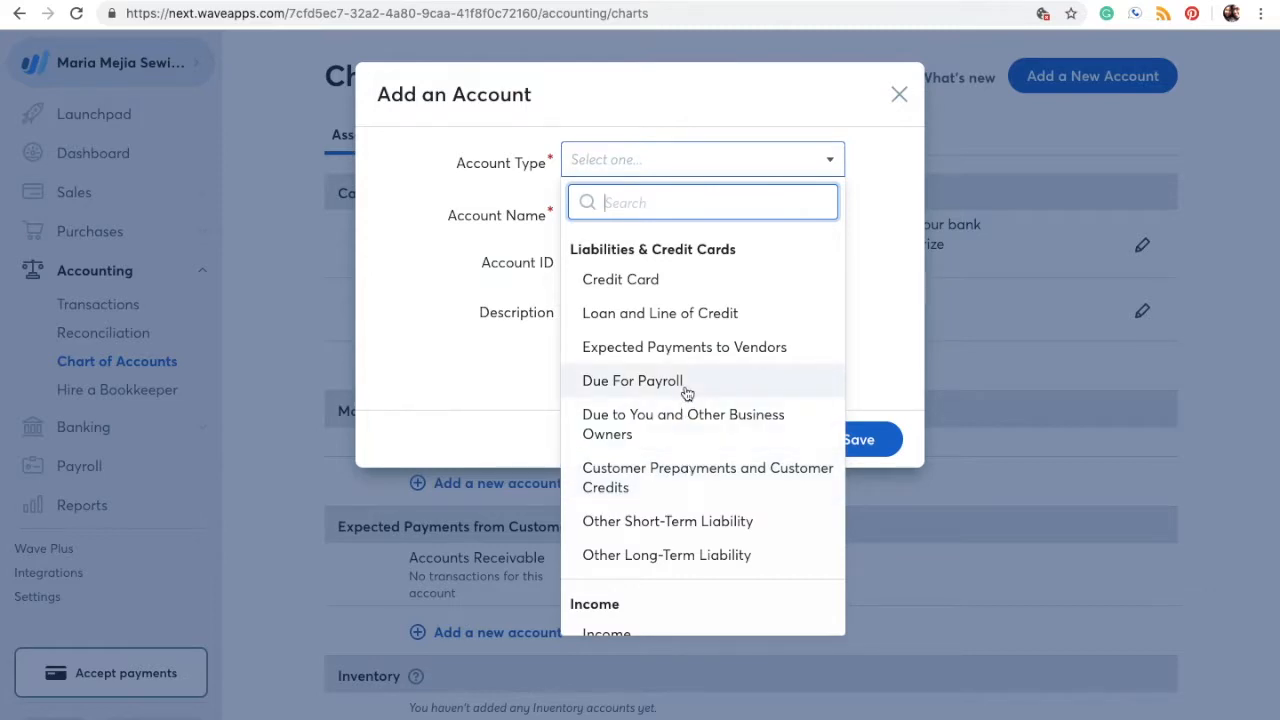
pyautogui.scroll(-5, 687, 392)
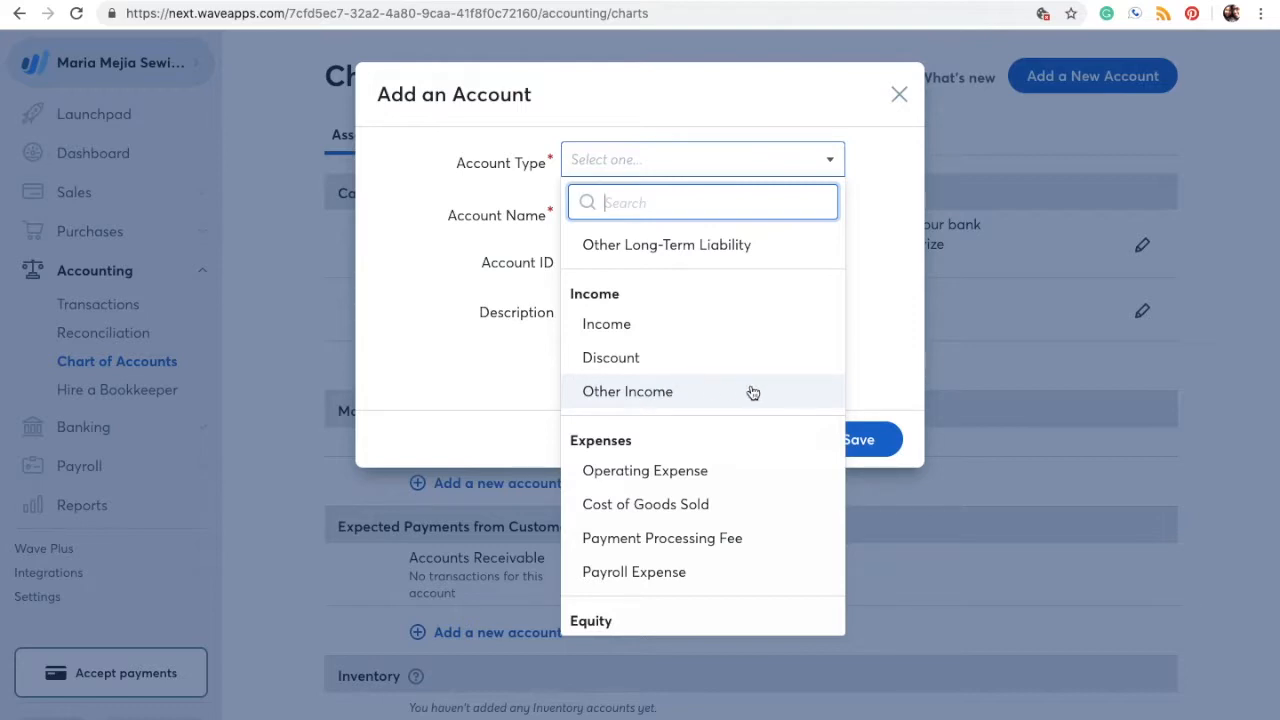
pyautogui.scroll(-2, 752, 392)
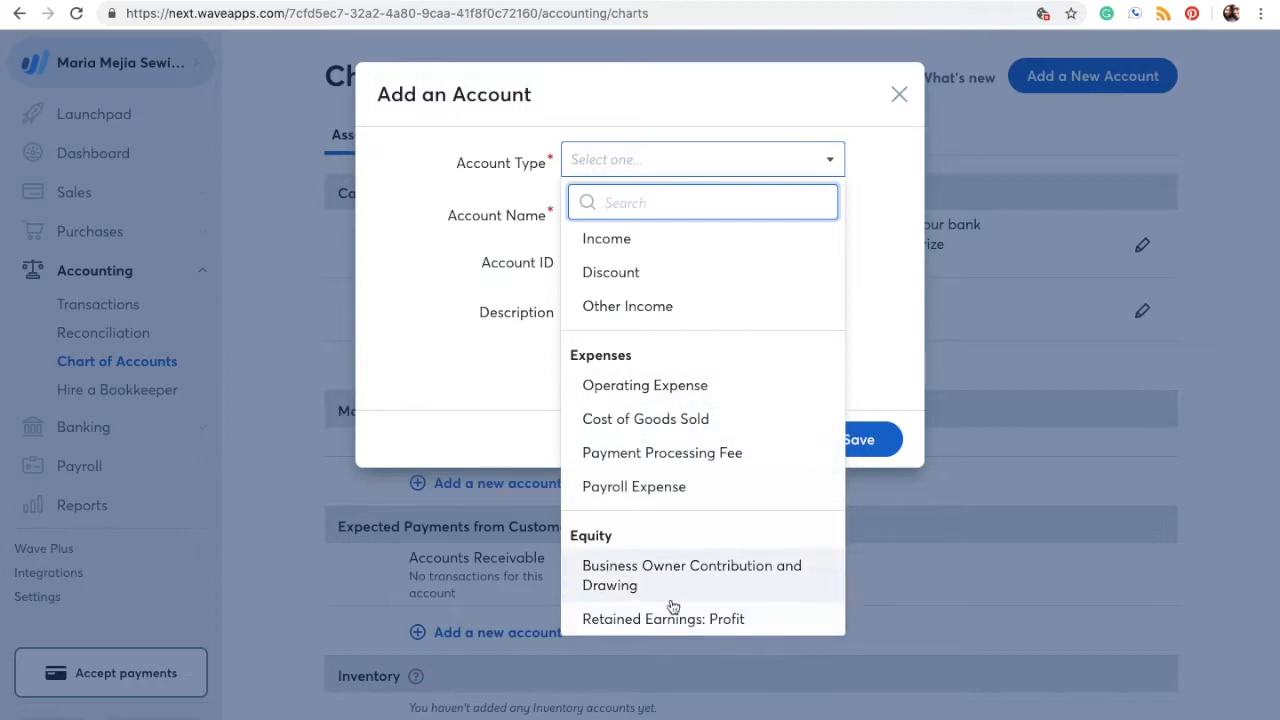
pyautogui.scroll(5, 688, 495)
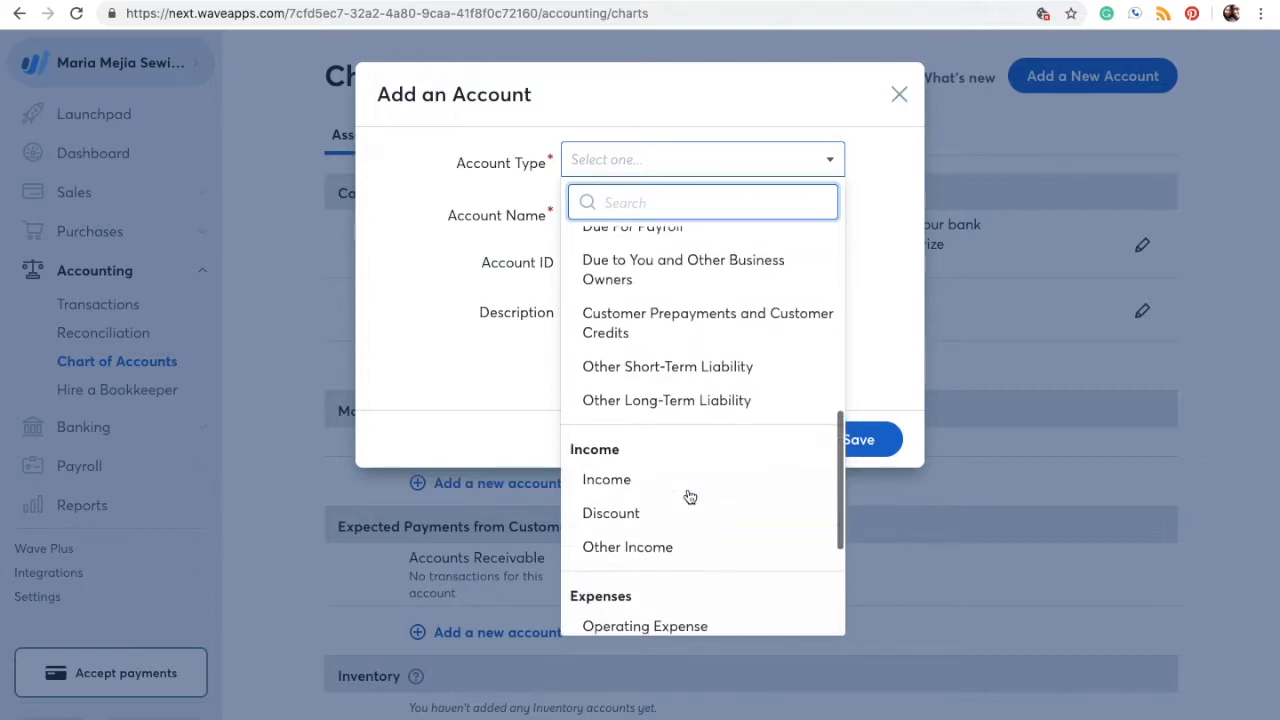
pyautogui.scroll(3, 688, 495)
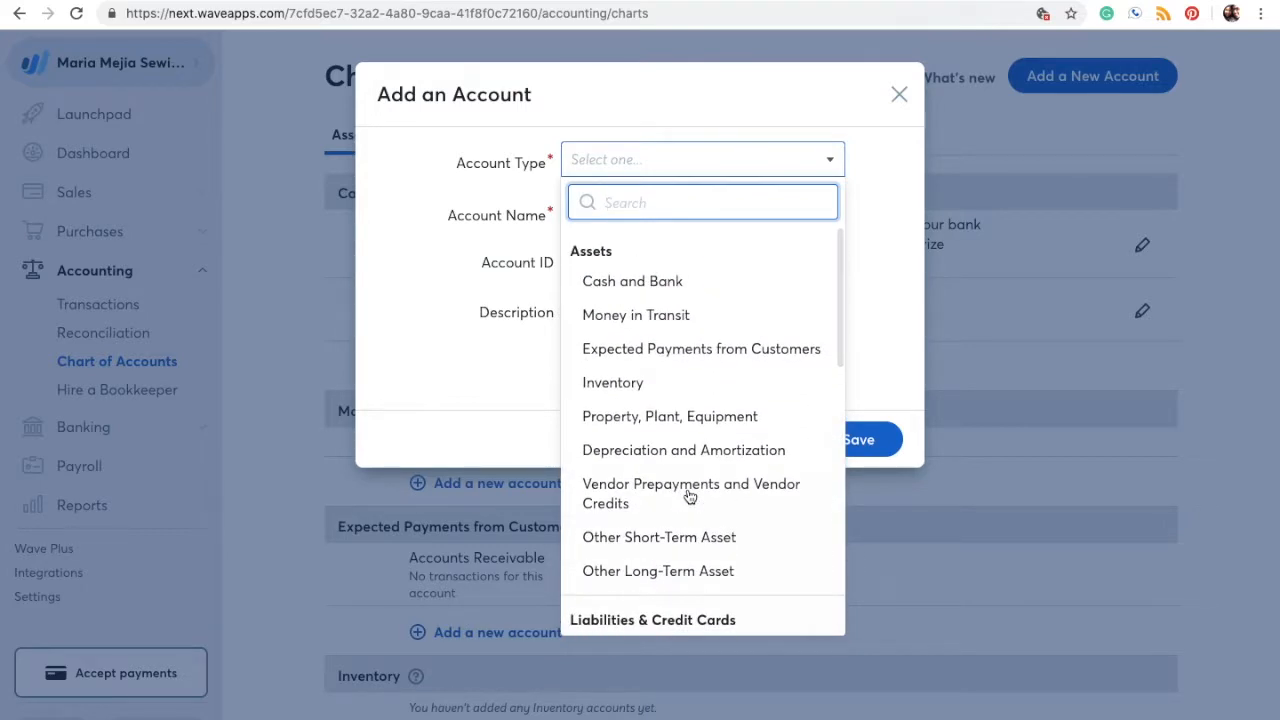
pyautogui.click(721, 290)
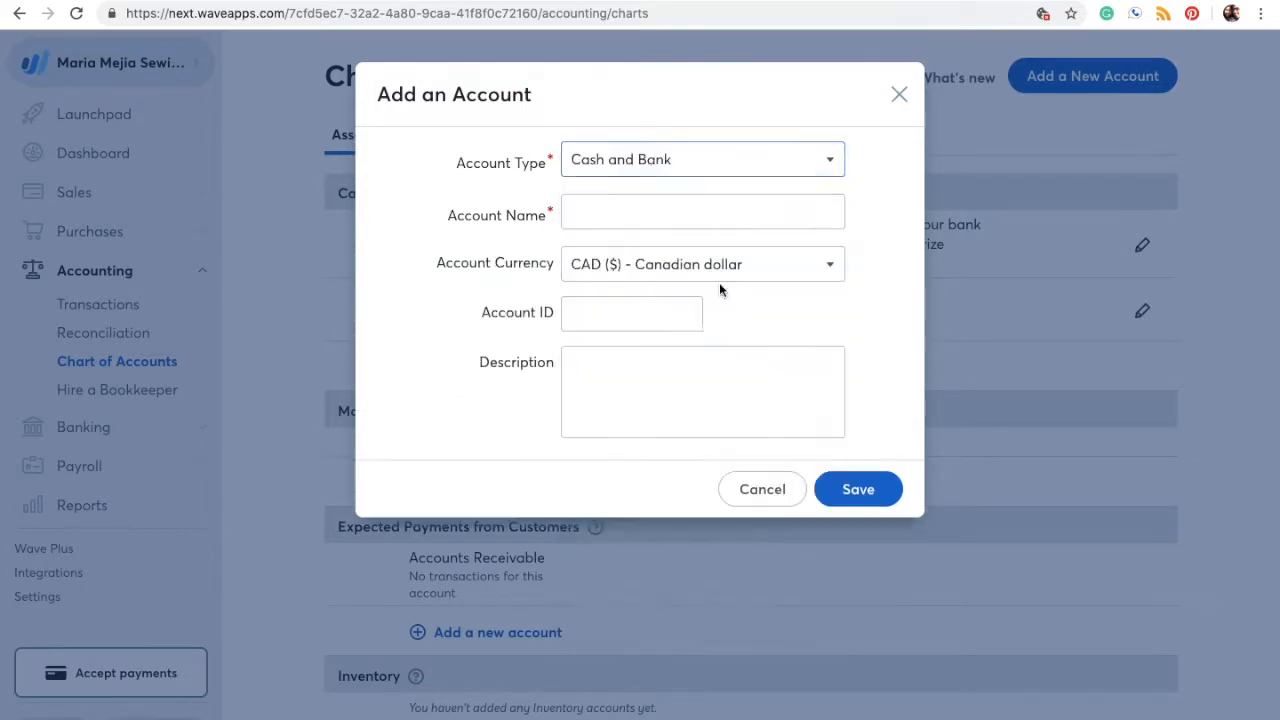
# Step: Name the account Petty Cash and set its currency to U.S. dollars
pyautogui.click(642, 215)
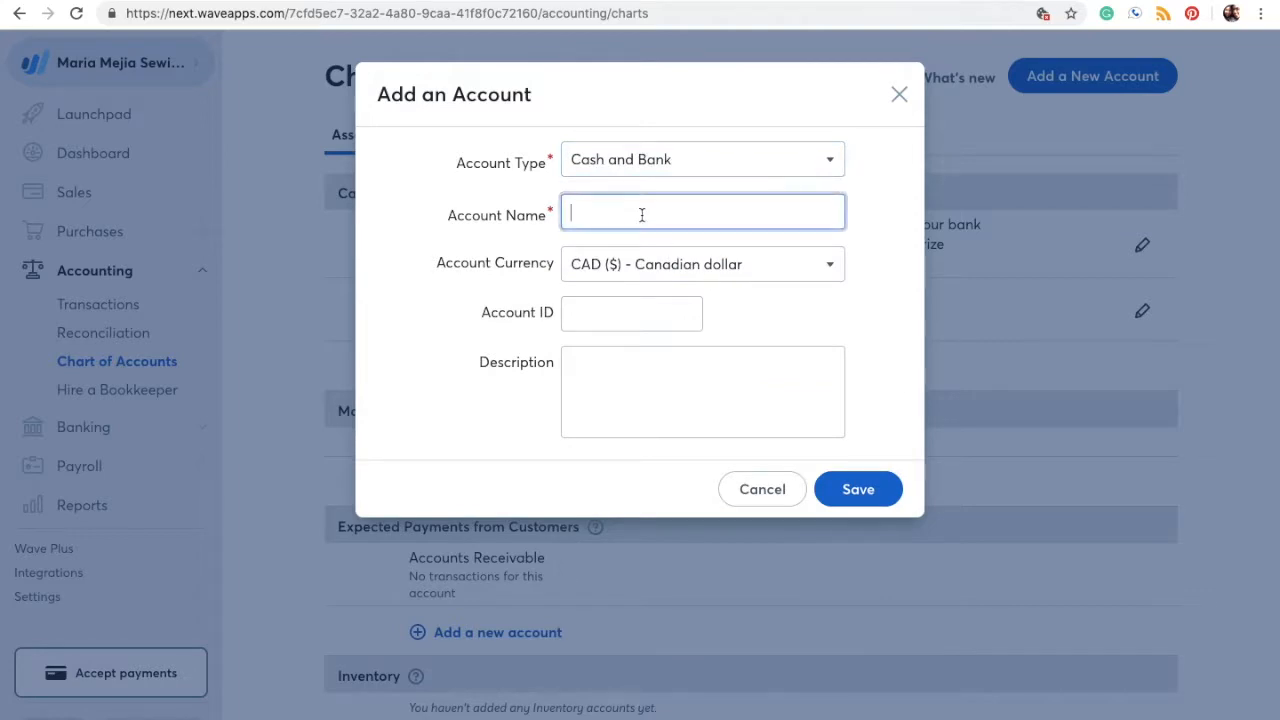
pyautogui.write('Petty ca')
pyautogui.press('BackSpace')
pyautogui.press('BackSpace')
pyautogui.write('Cahs')
pyautogui.write('sh')
pyautogui.click(648, 264)
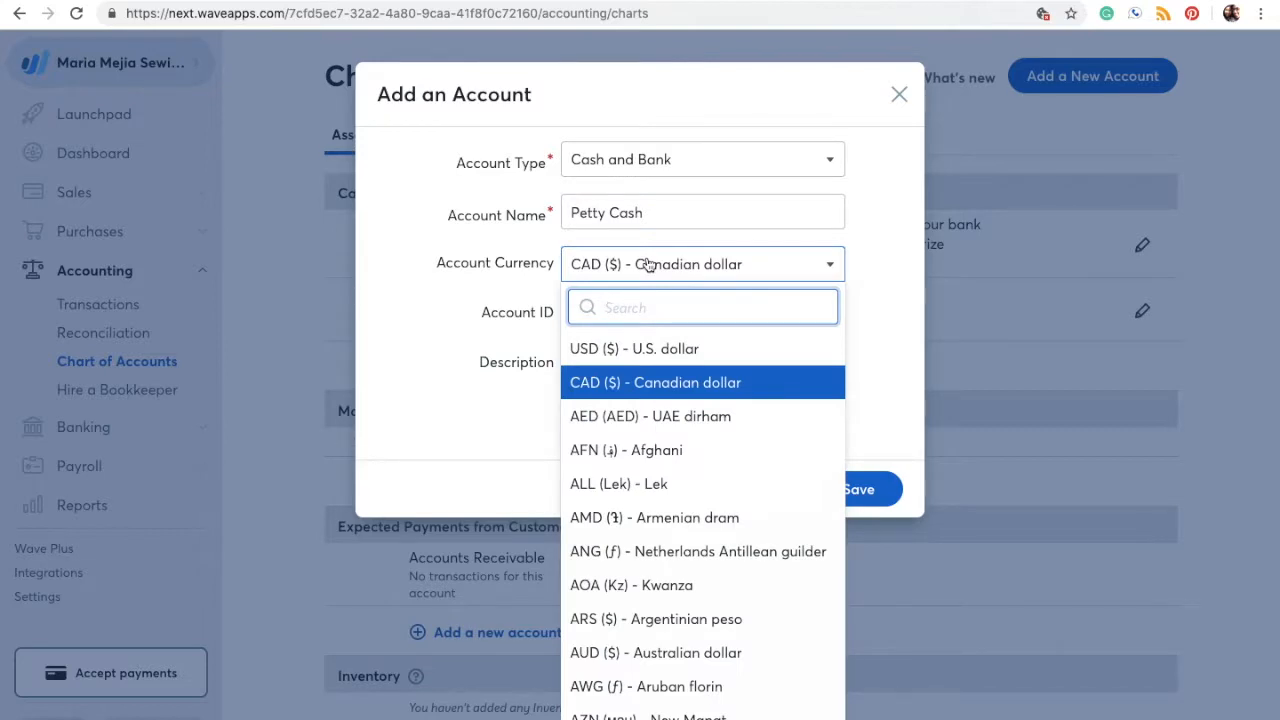
pyautogui.scroll(-5, 697, 660)
pyautogui.scroll(-4, 697, 674)
pyautogui.scroll(8, 697, 674)
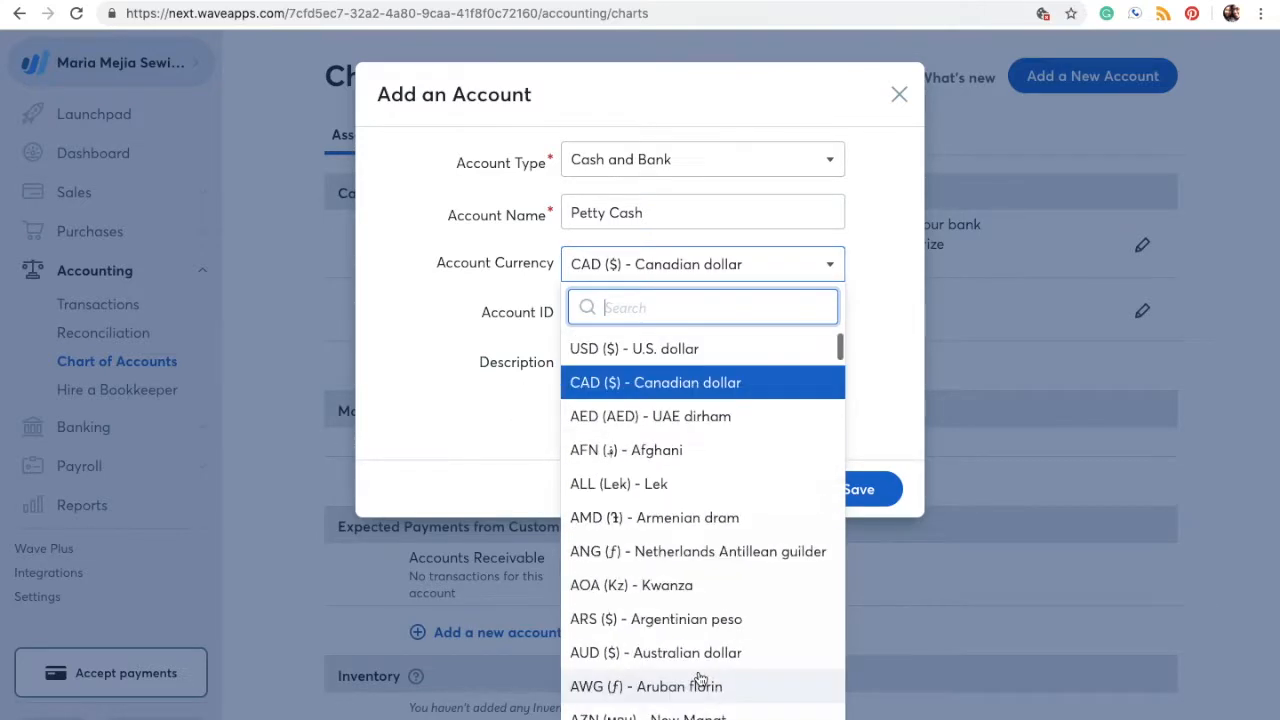
pyautogui.click(682, 349)
# Step: Describe it as 'US cash laying around' and save the Petty Cash account
pyautogui.click(646, 323)
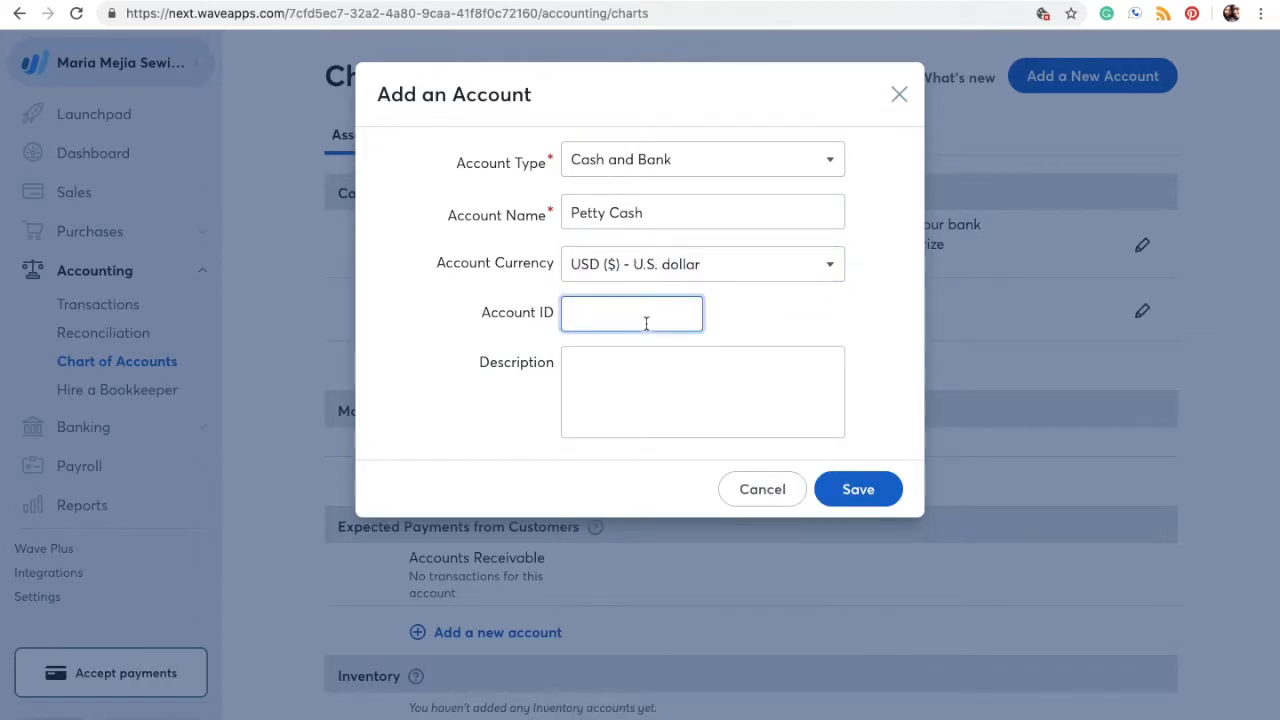
pyautogui.click(626, 385)
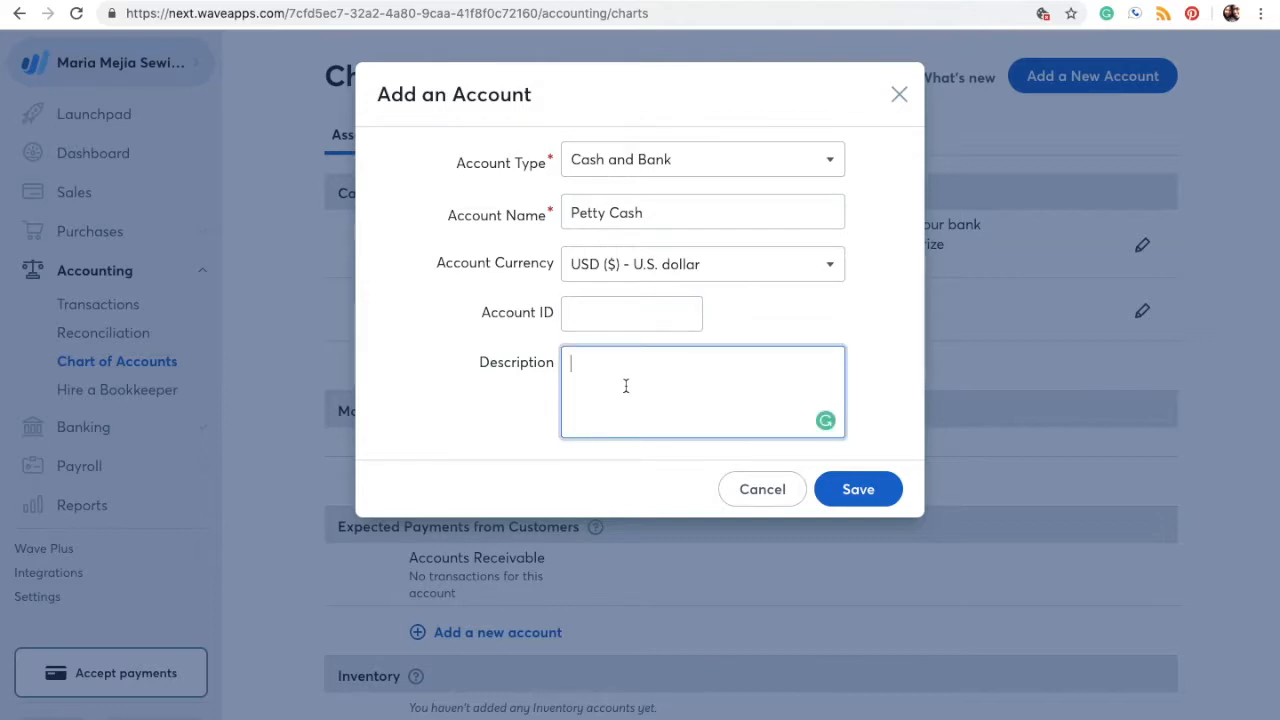
pyautogui.write('us cash laying around')
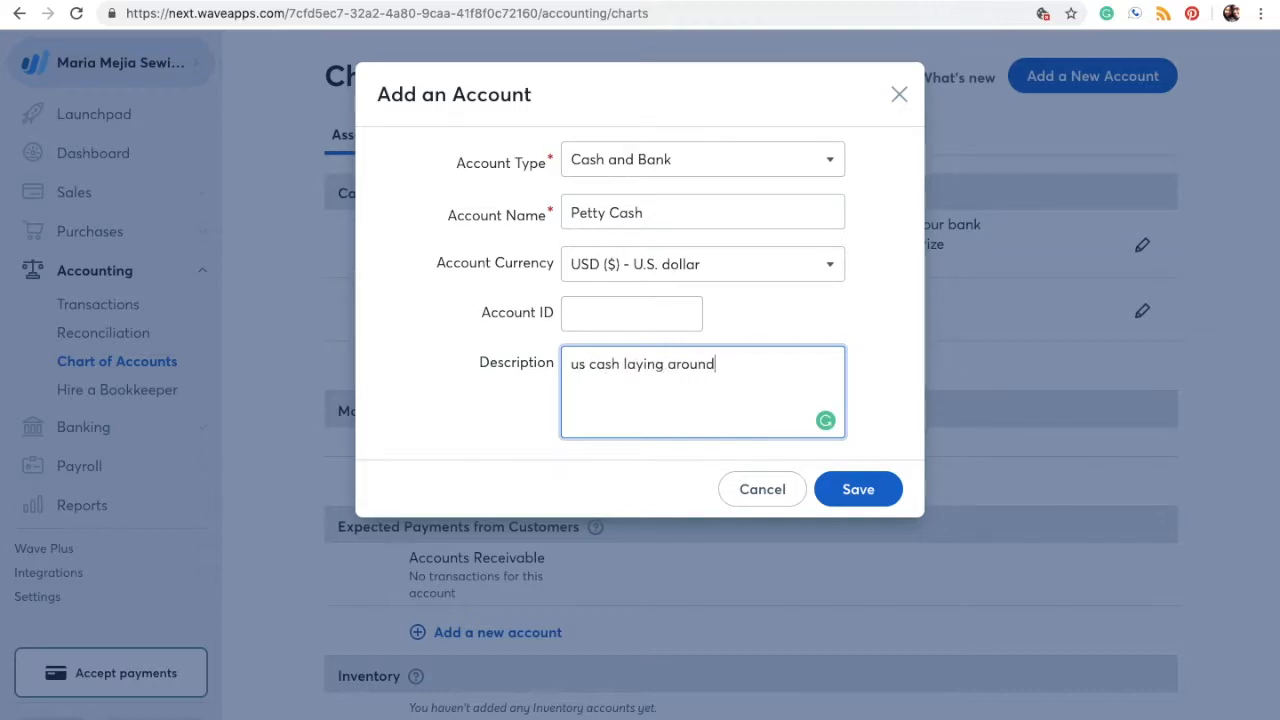
pyautogui.doubleClick(578, 366)
pyautogui.write('US')
pyautogui.click(857, 489)
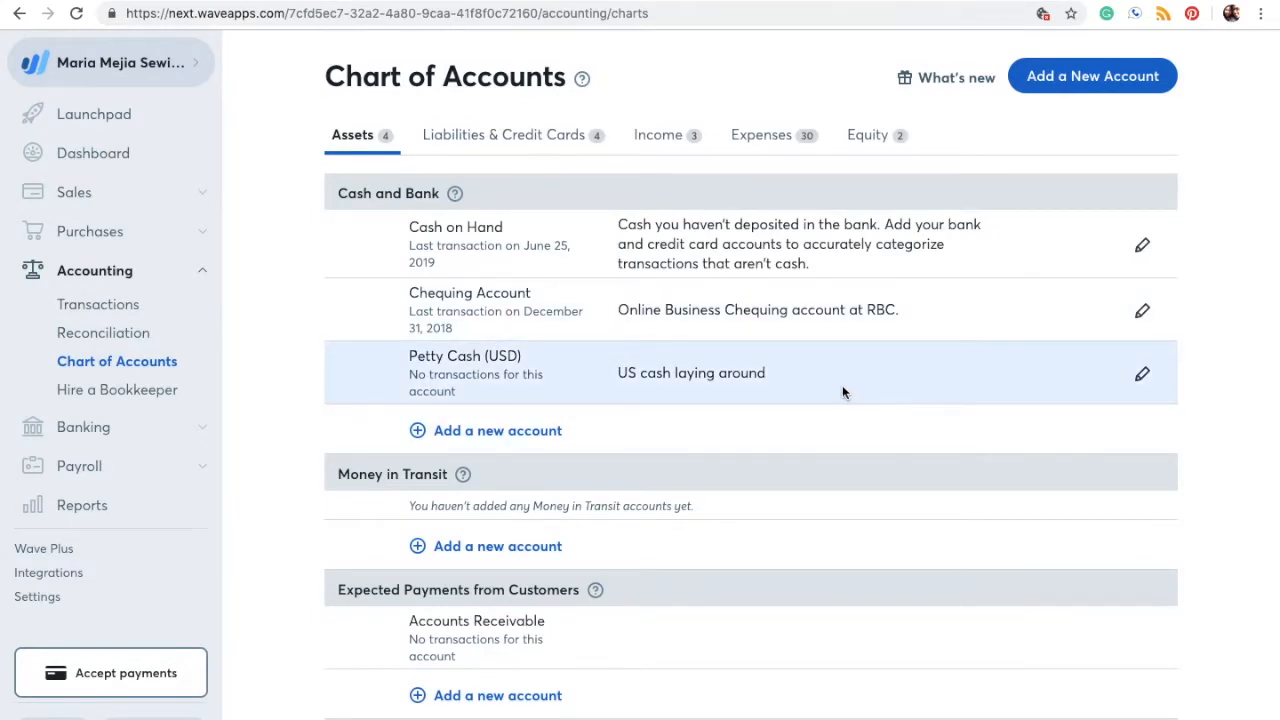
pyautogui.click(1143, 375)
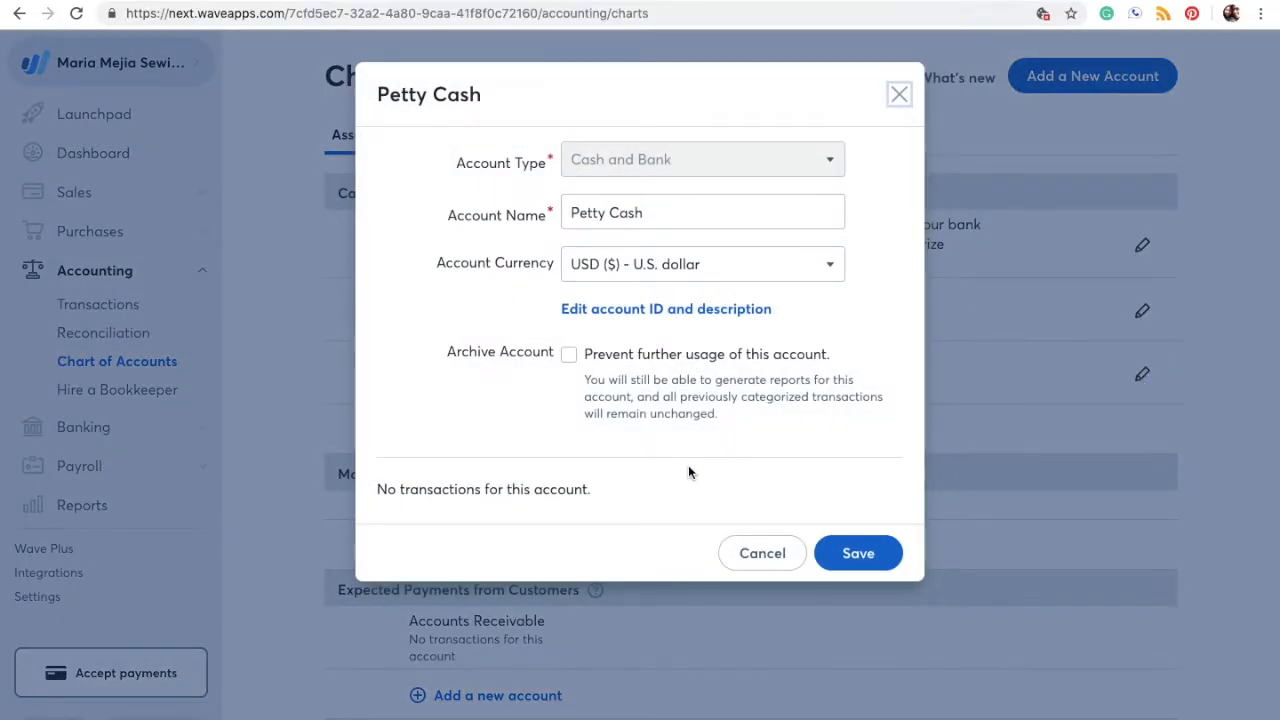
pyautogui.moveTo(645, 160)
pyautogui.moveTo(763, 170)
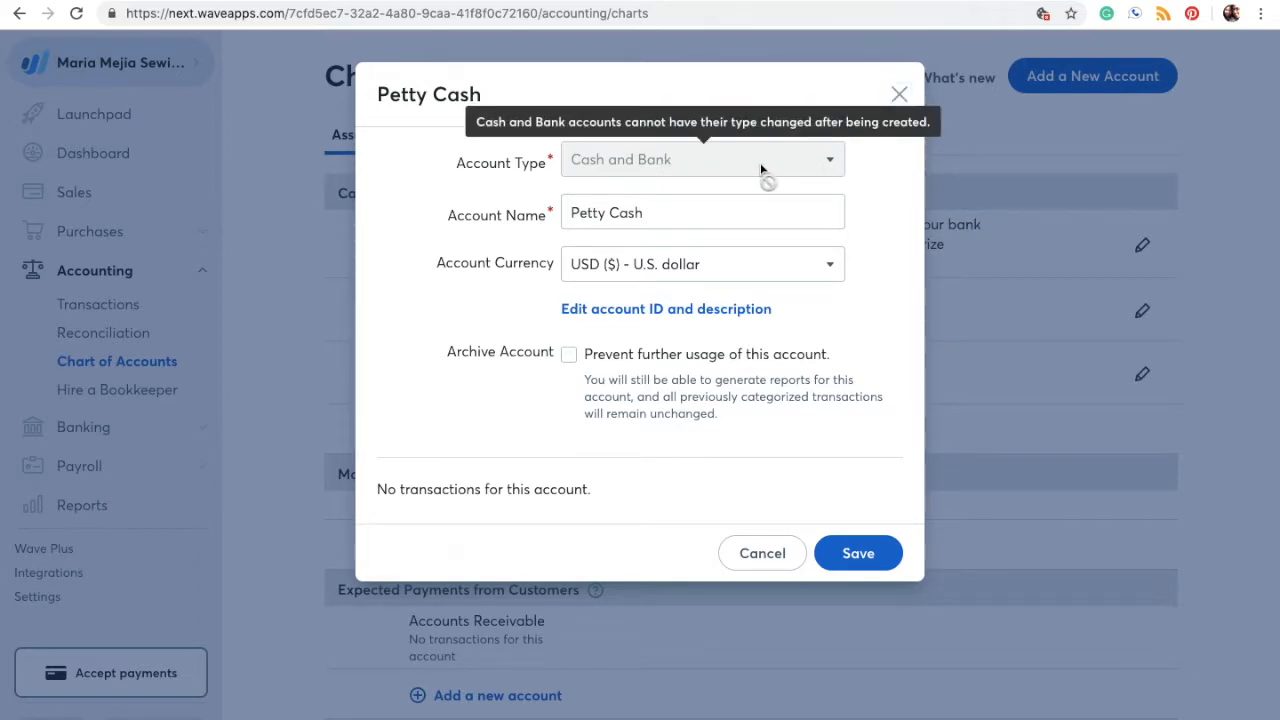
pyautogui.click(655, 309)
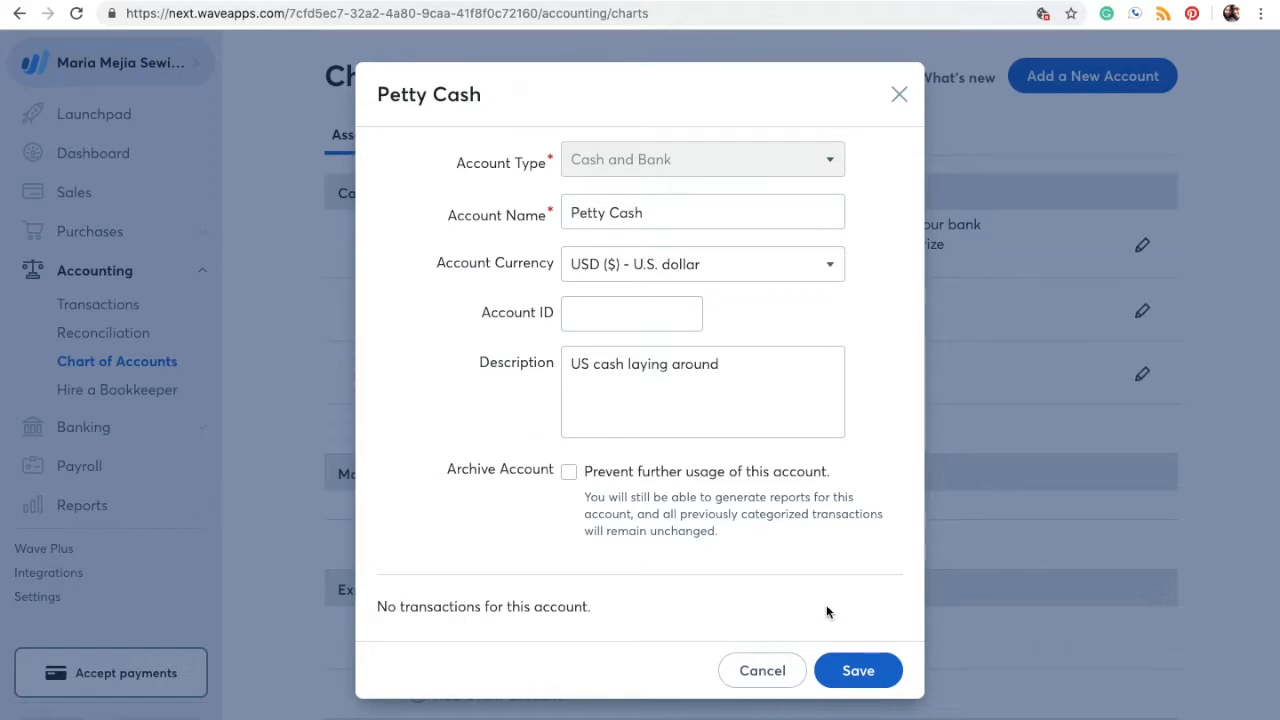
pyautogui.click(747, 672)
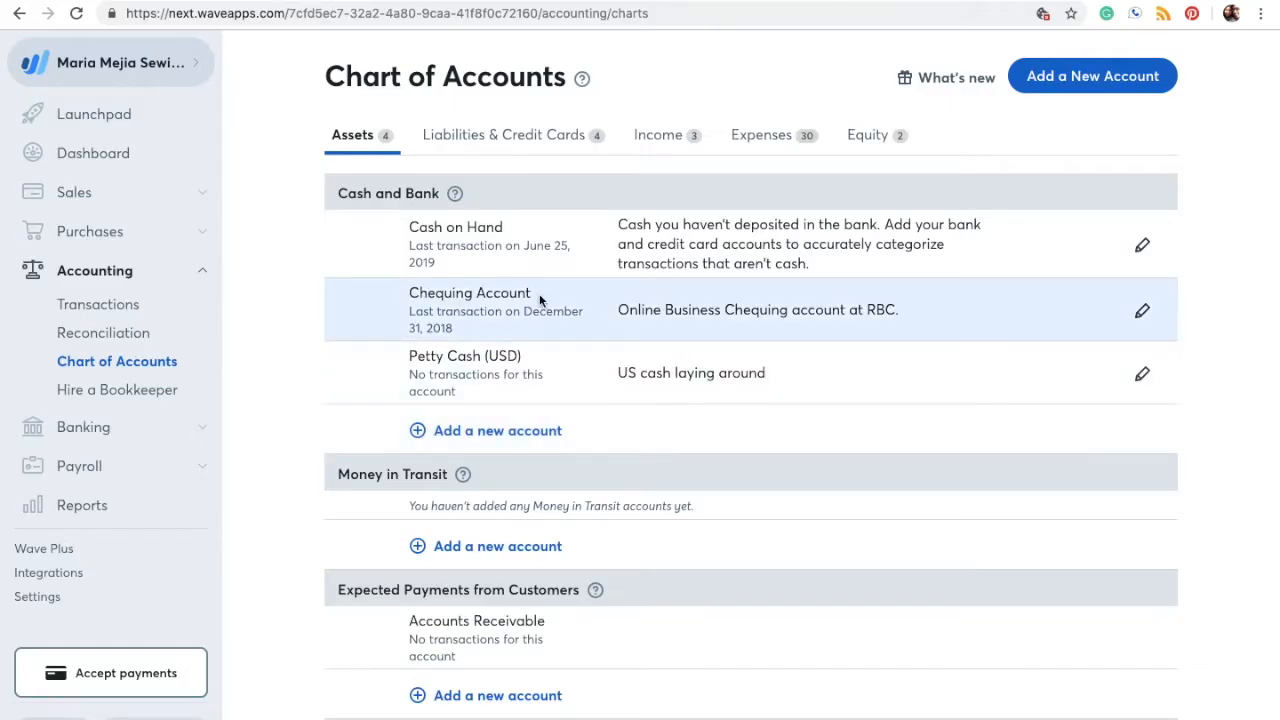
# Step: Go to Banking > Bank Connections and search for 'wellsfargo'
pyautogui.click(203, 432)
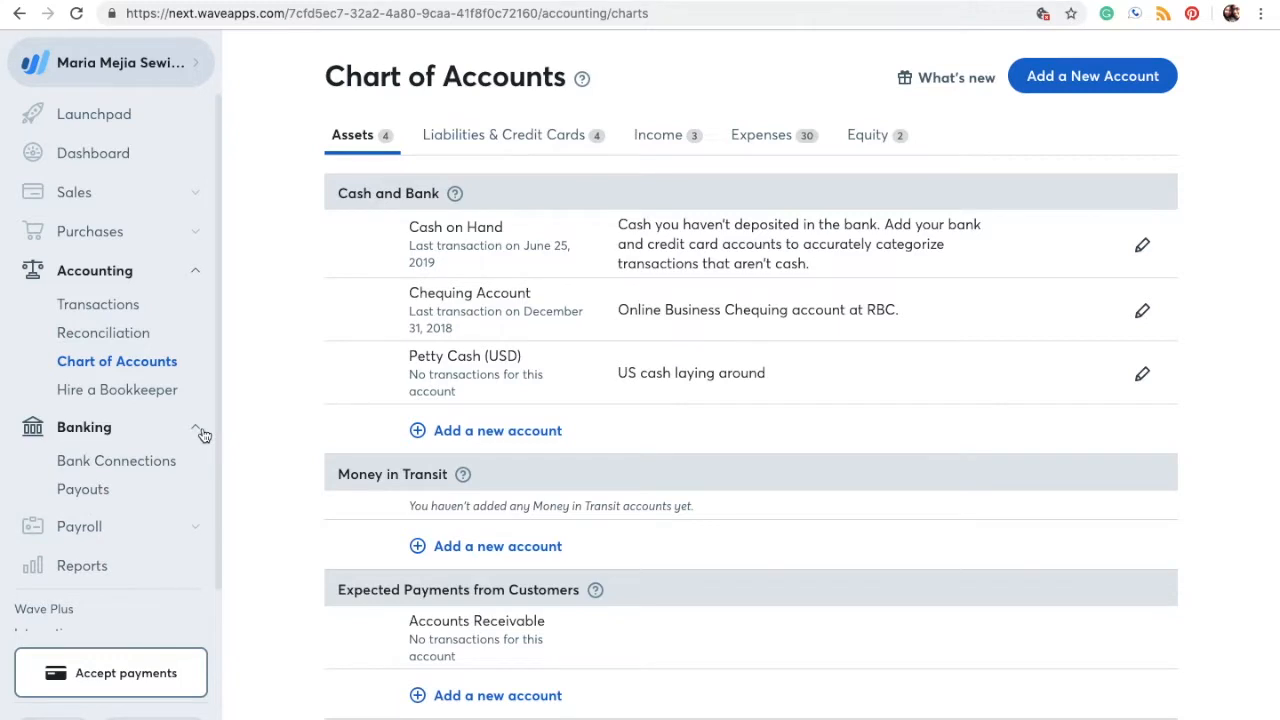
pyautogui.click(102, 464)
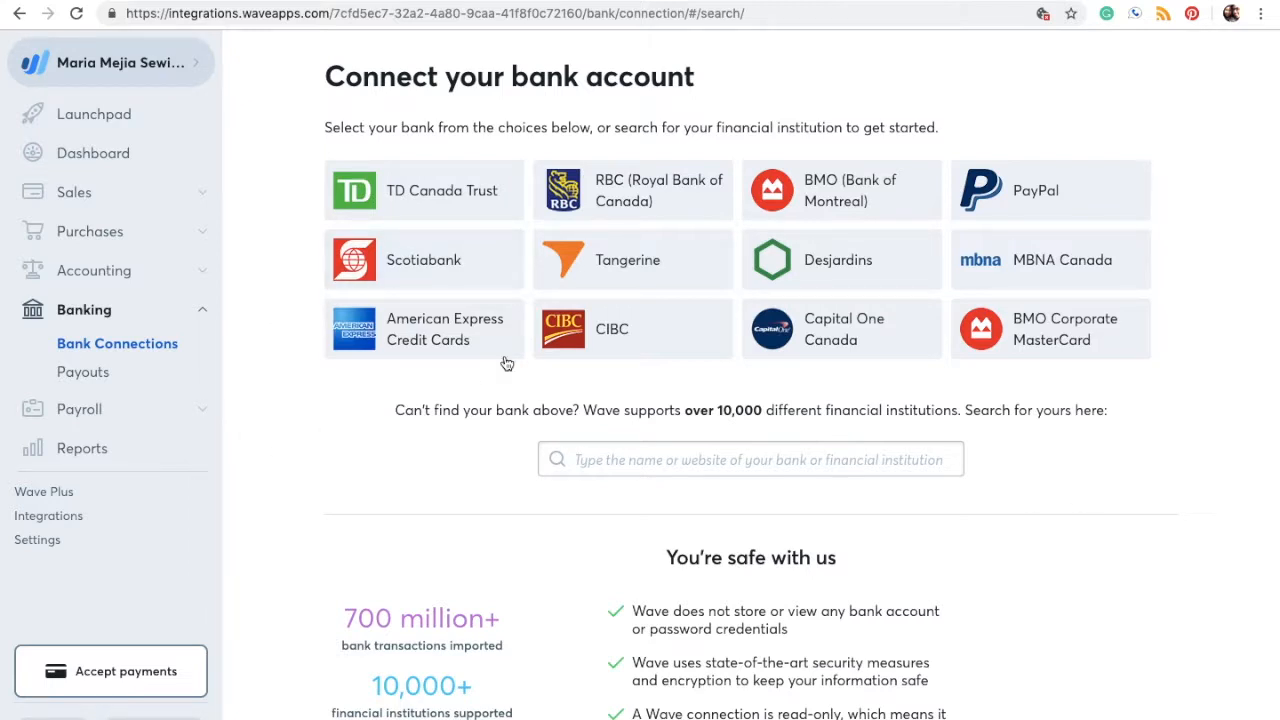
pyautogui.click(701, 451)
pyautogui.write('wellsfargo')
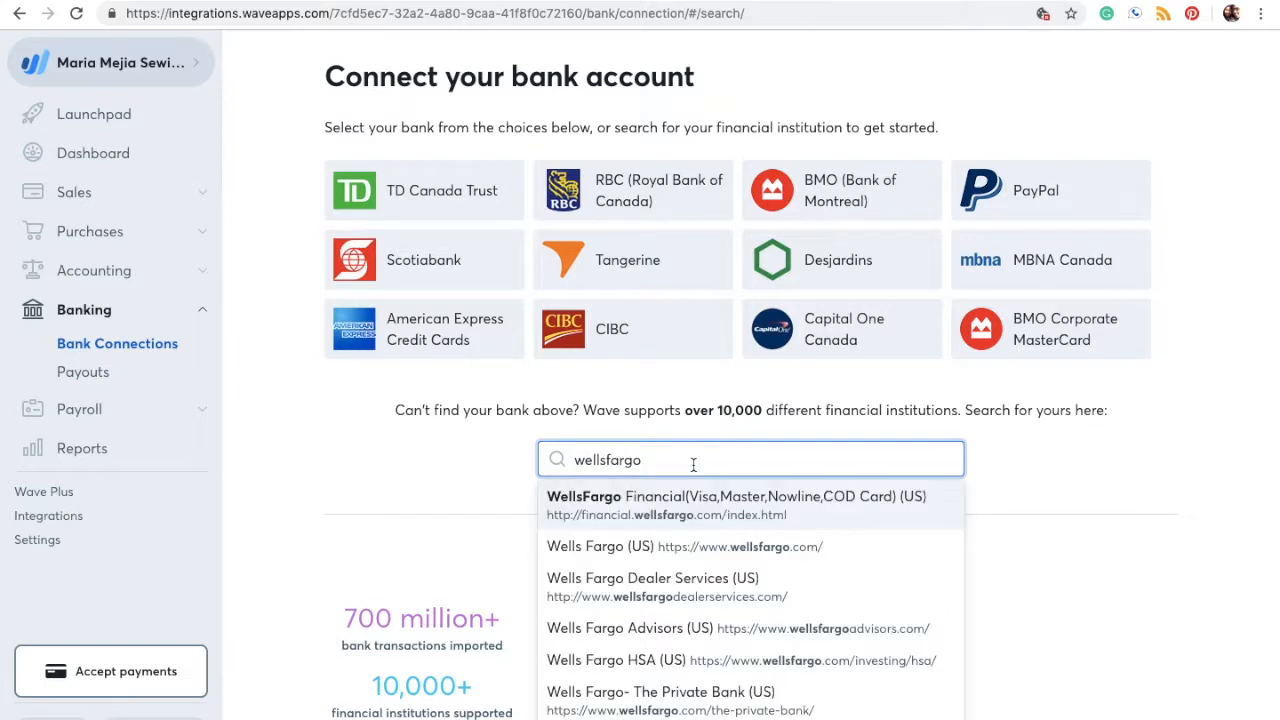
# Step: Replace the search with 'something cool' and open the unlisted-bank request form
pyautogui.scroll(-5, 672, 604)
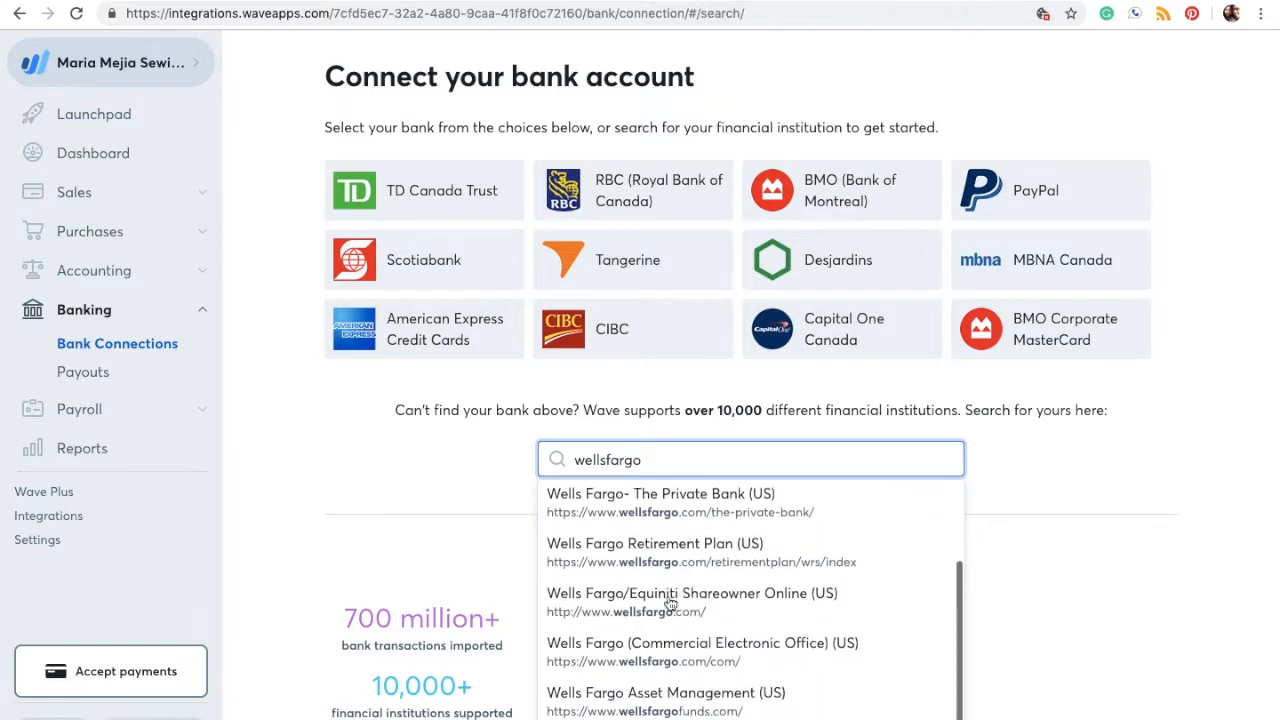
pyautogui.scroll(-6, 670, 604)
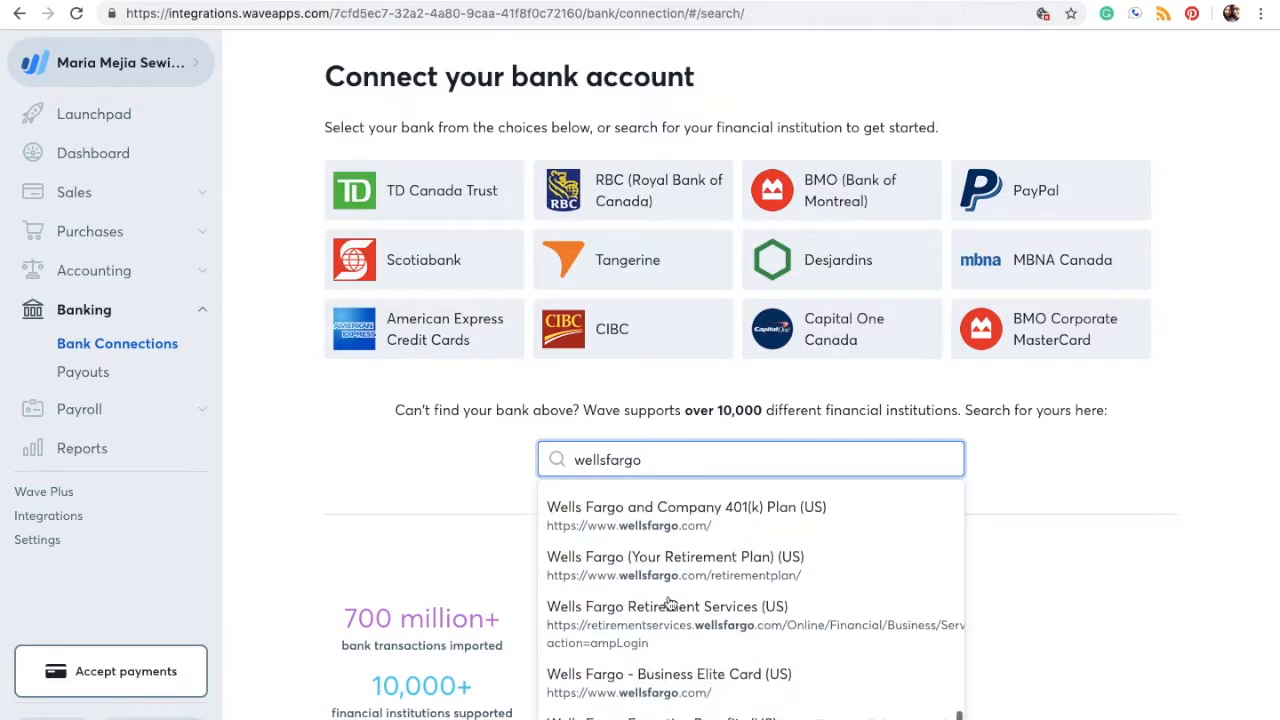
pyautogui.moveTo(655, 460); pyautogui.dragTo(518, 450)
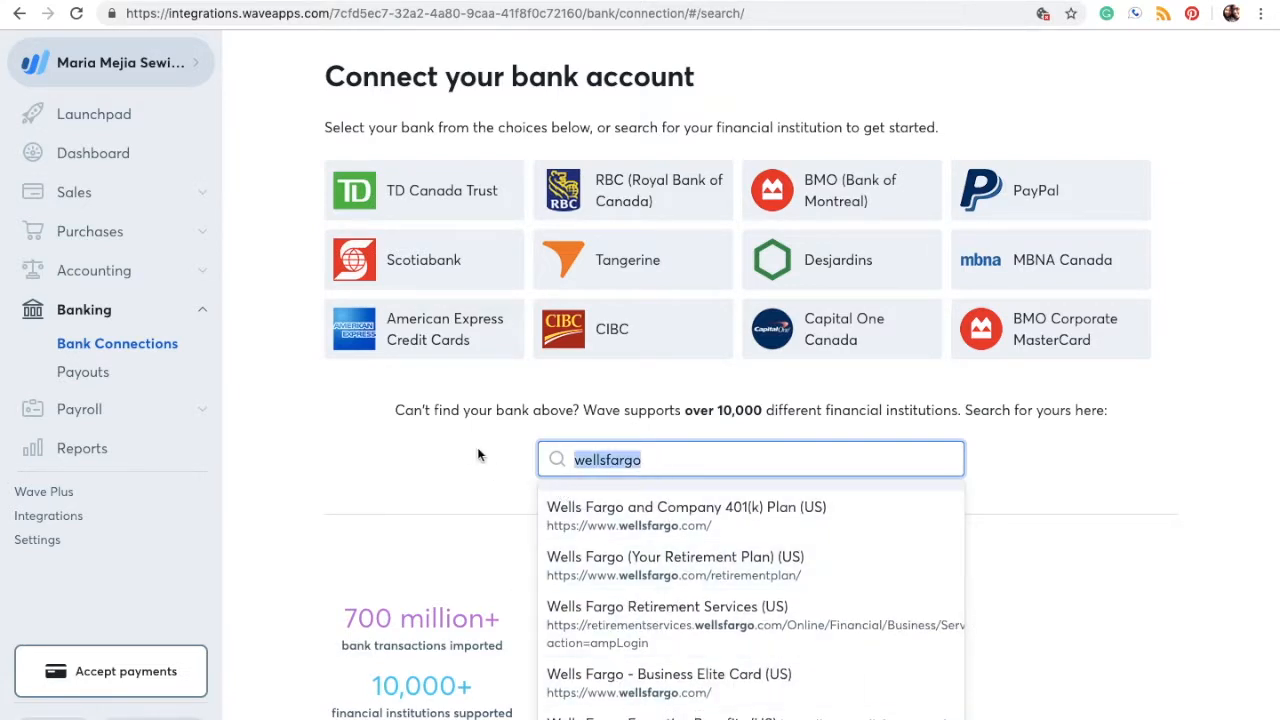
pyautogui.write('something ')
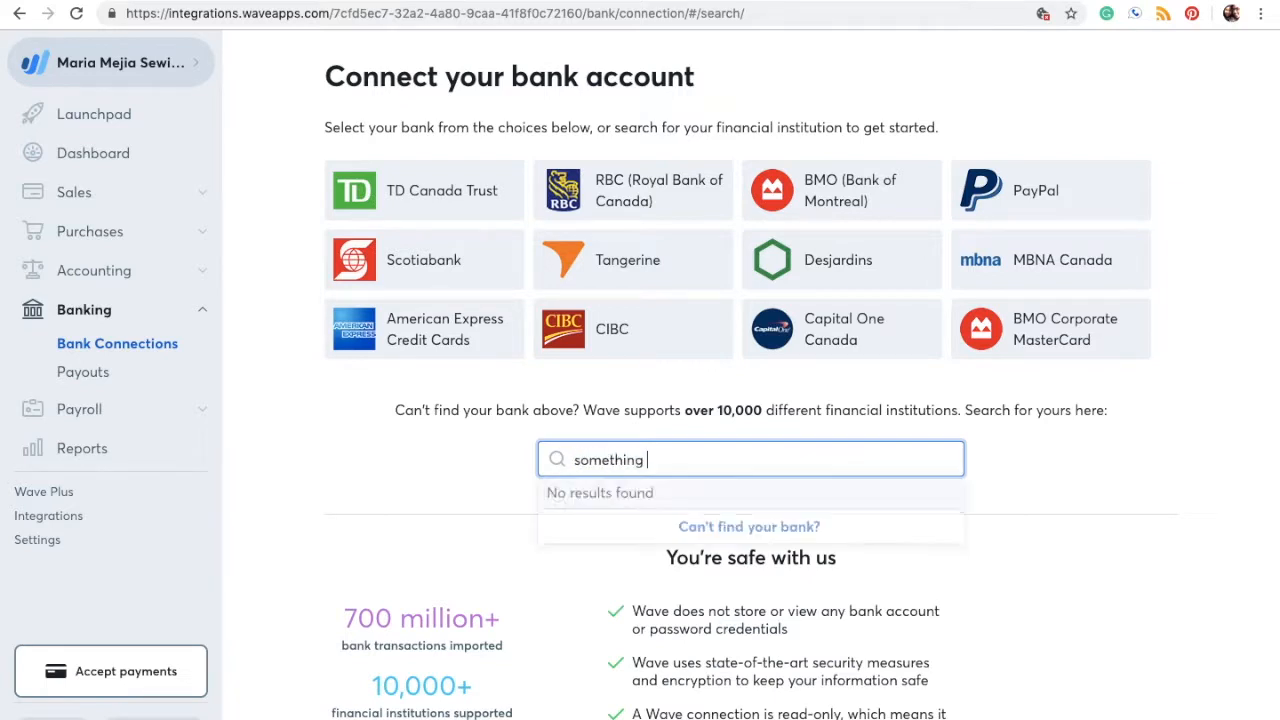
pyautogui.write('cool')
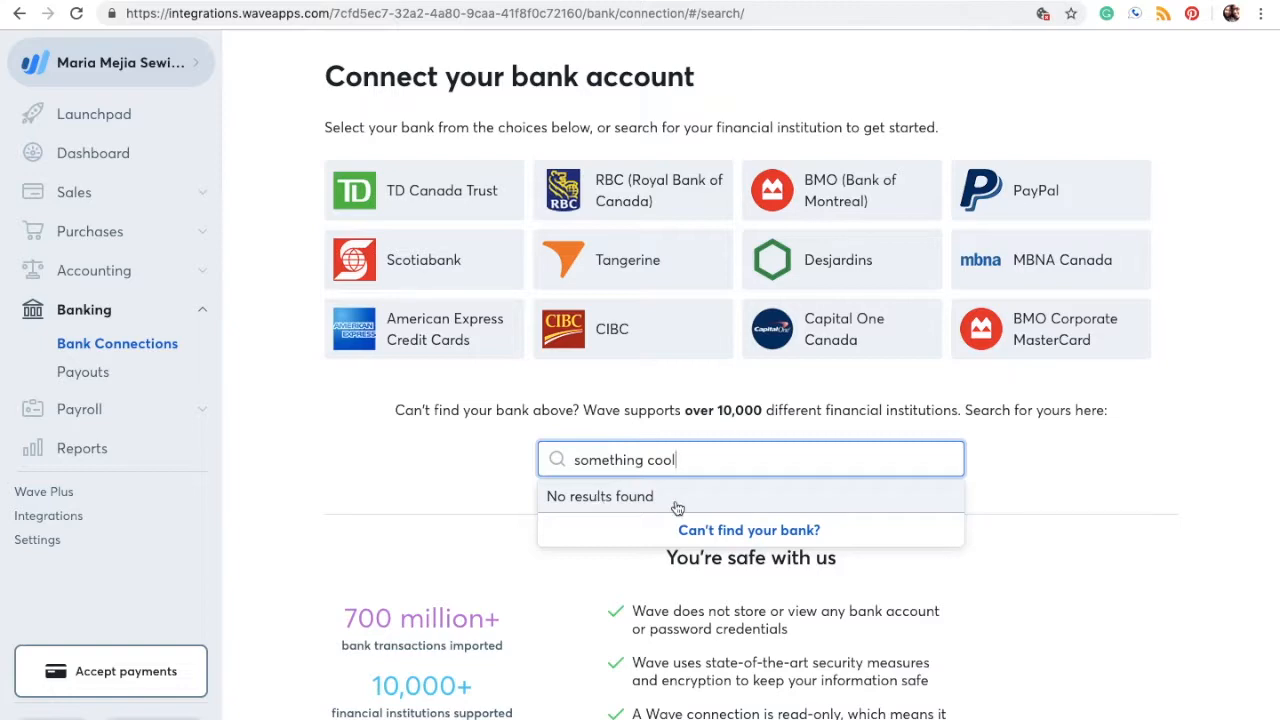
pyautogui.click(731, 531)
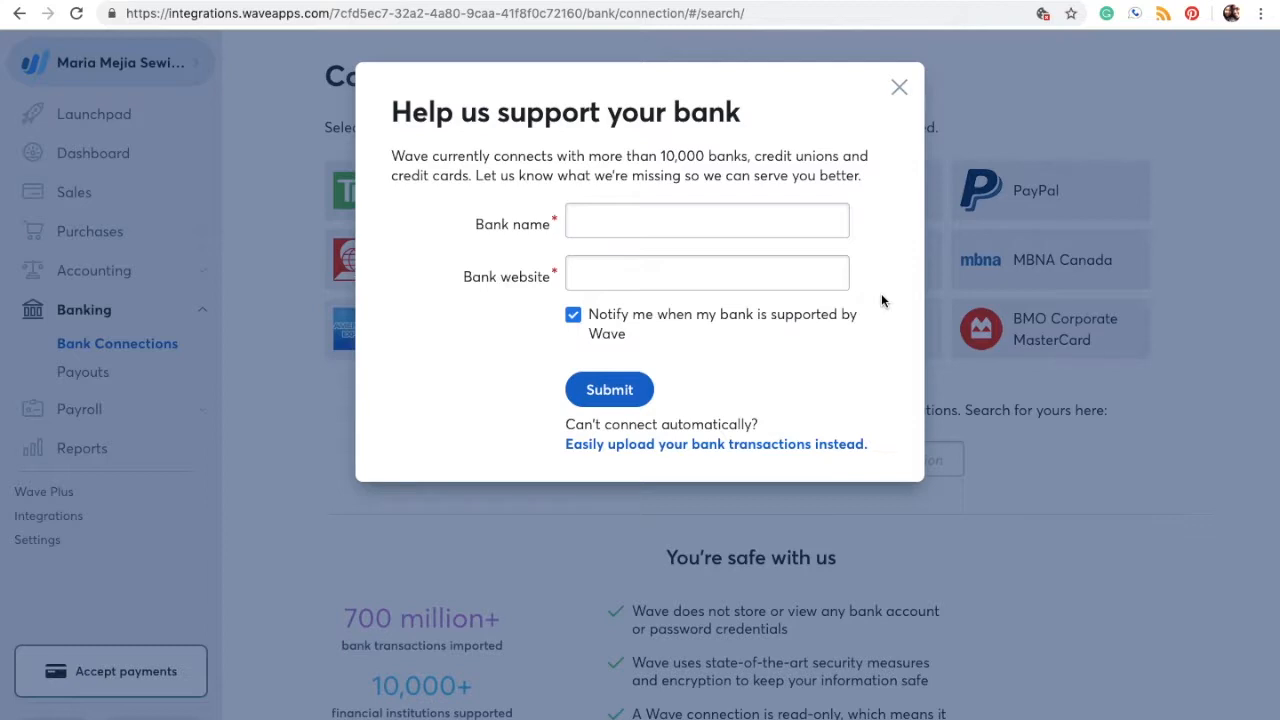
# Step: Close the bank request form, link PayPal to the sewing business, and name the account PayPal
pyautogui.click(899, 90)
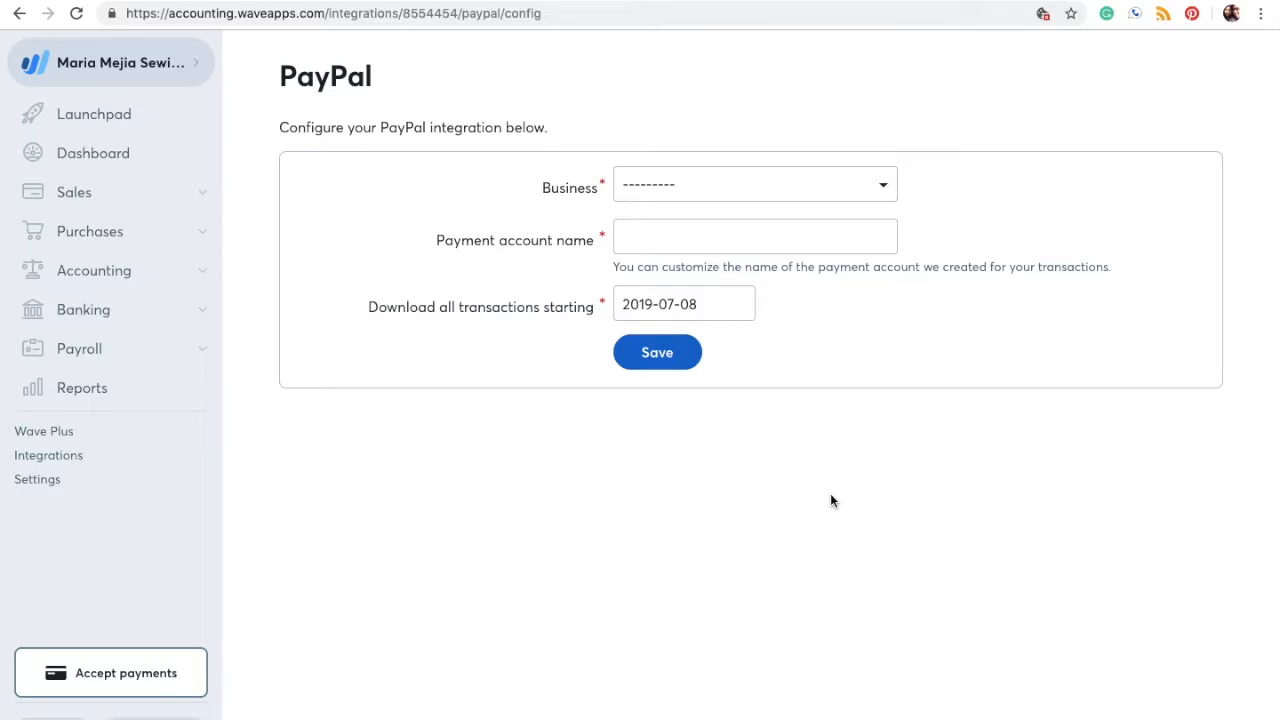
pyautogui.click(884, 200)
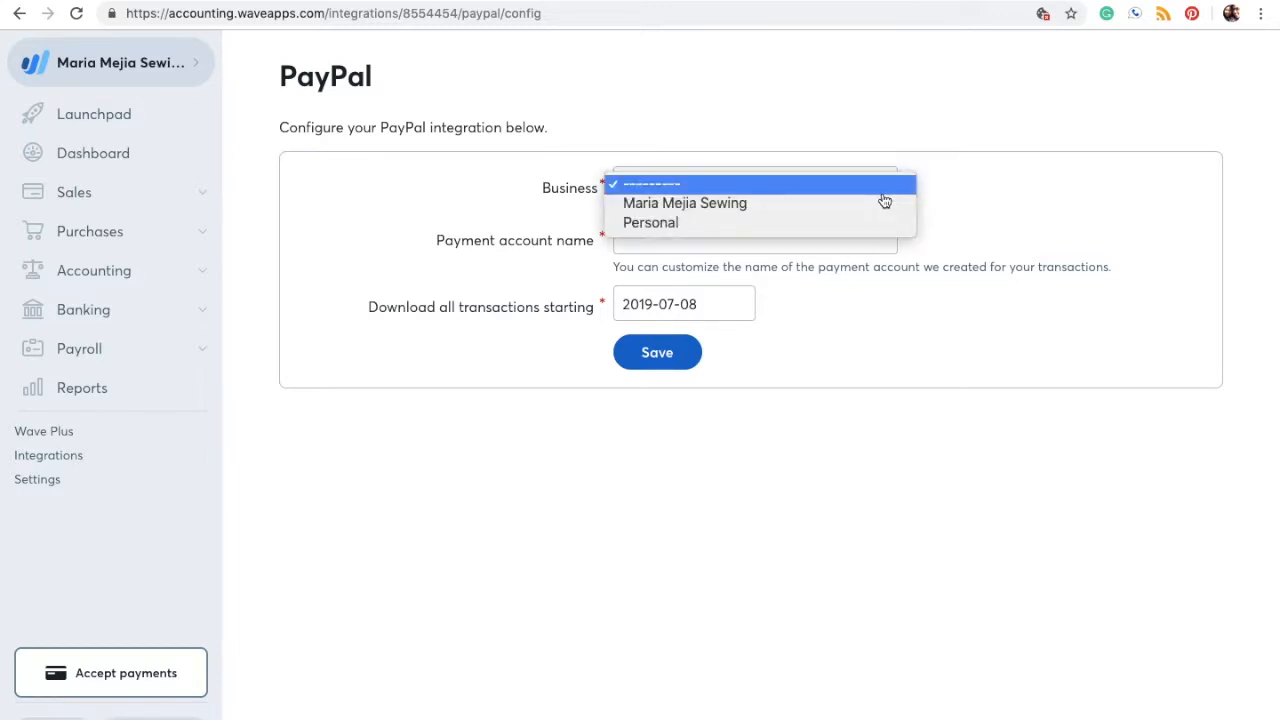
pyautogui.click(737, 205)
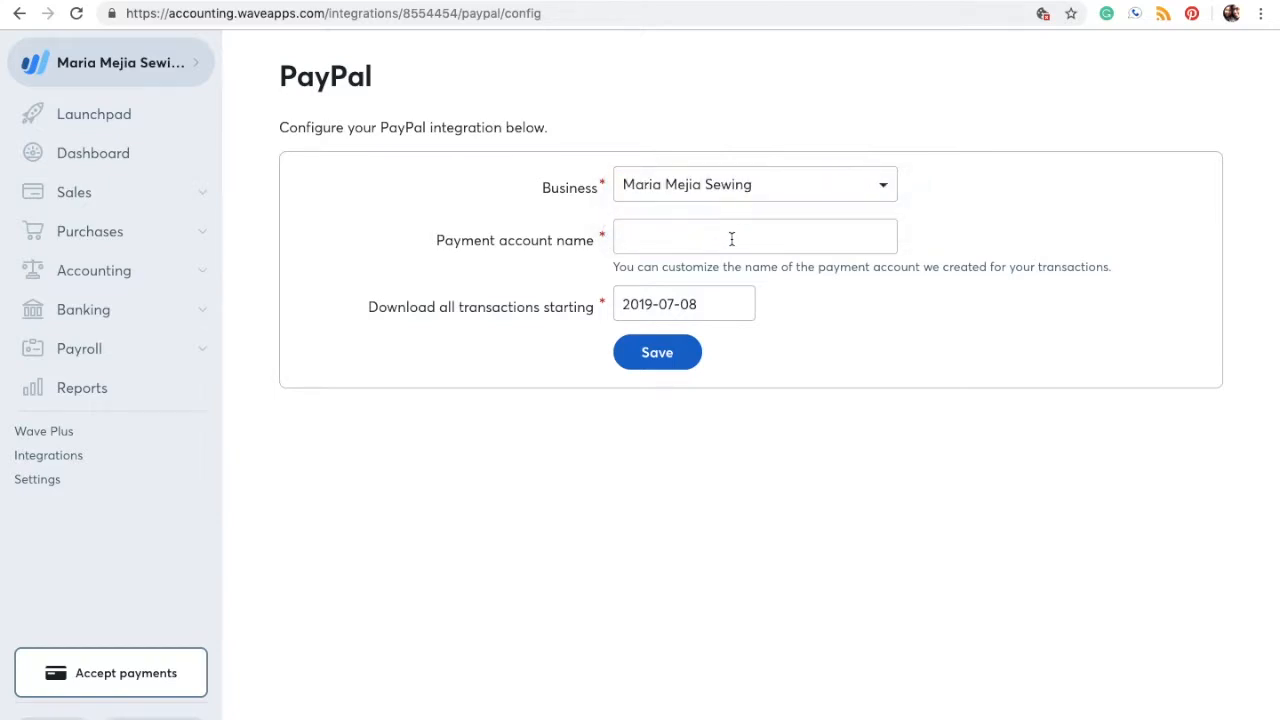
pyautogui.click(704, 243)
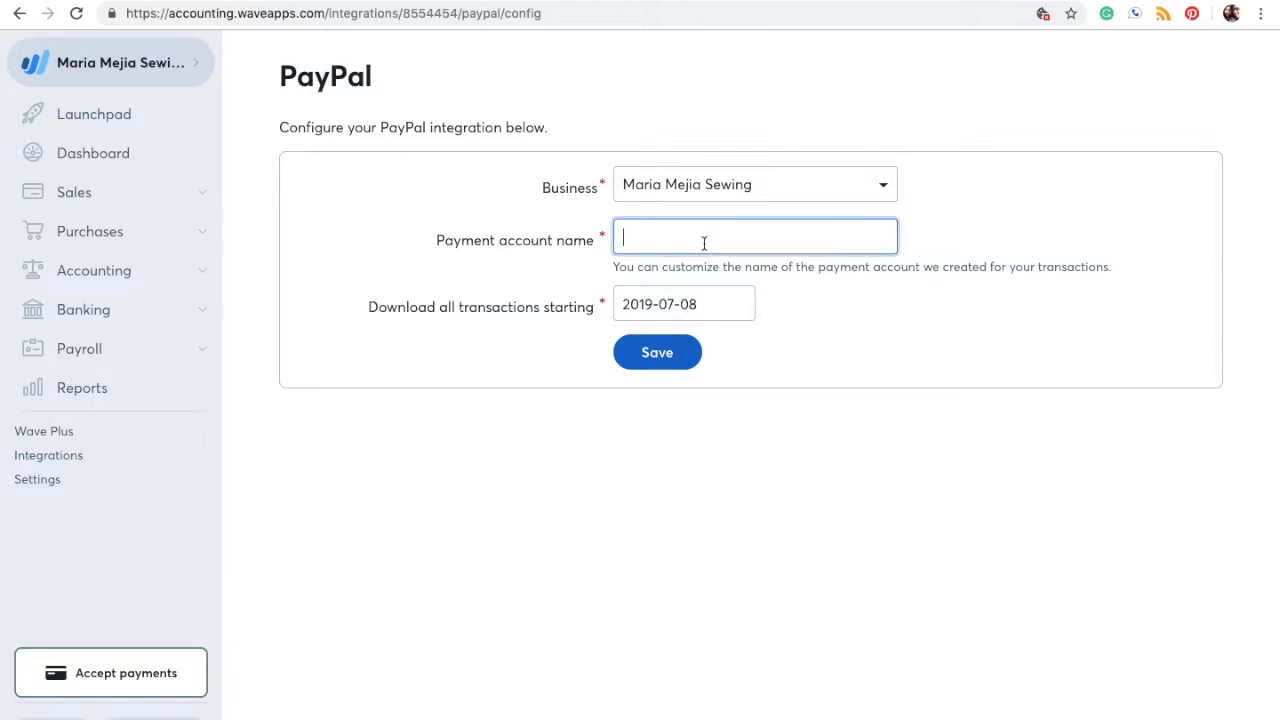
pyautogui.write('PayPal')
# Step: Set the transaction import start date to 2019-01-01 and save the PayPal integration
pyautogui.click(710, 304)
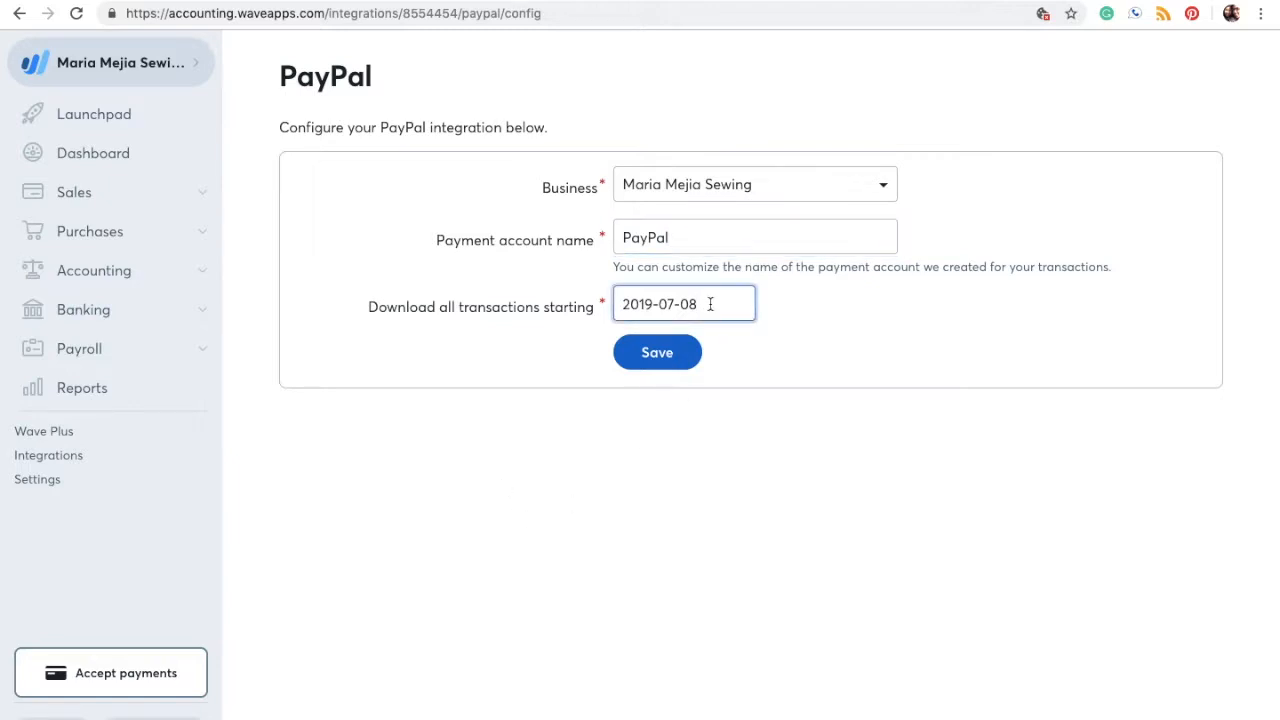
pyautogui.click(672, 304)
pyautogui.press('BackSpace')
pyautogui.write('1')
pyautogui.press('Right')
pyautogui.press('Right')
pyautogui.press('Right')
pyautogui.press('BackSpace')
pyautogui.write('2')
pyautogui.press('BackSpace')
pyautogui.write('1')
pyautogui.click(665, 356)
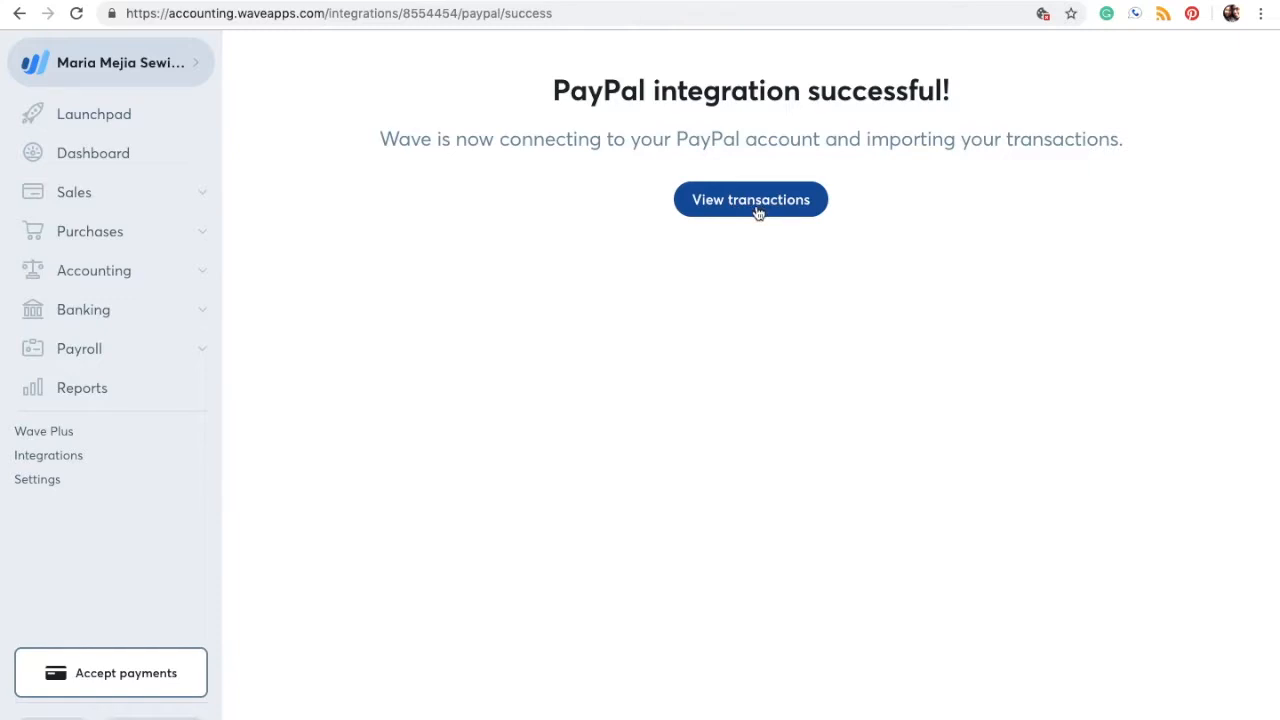
# Step: View the imported PayPal transactions, two USD entries of $12.99 each
pyautogui.click(758, 213)
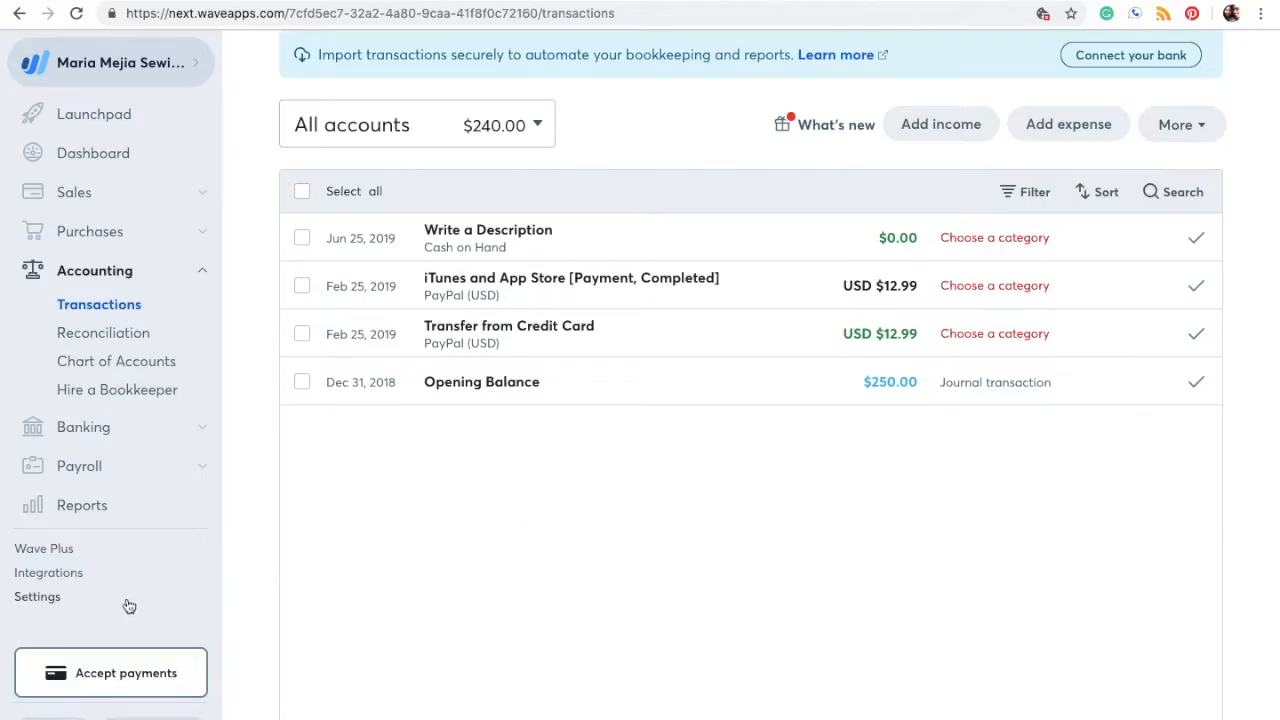
# Step: Go to Settings > Sales Taxes and start creating a new sales tax
pyautogui.click(47, 601)
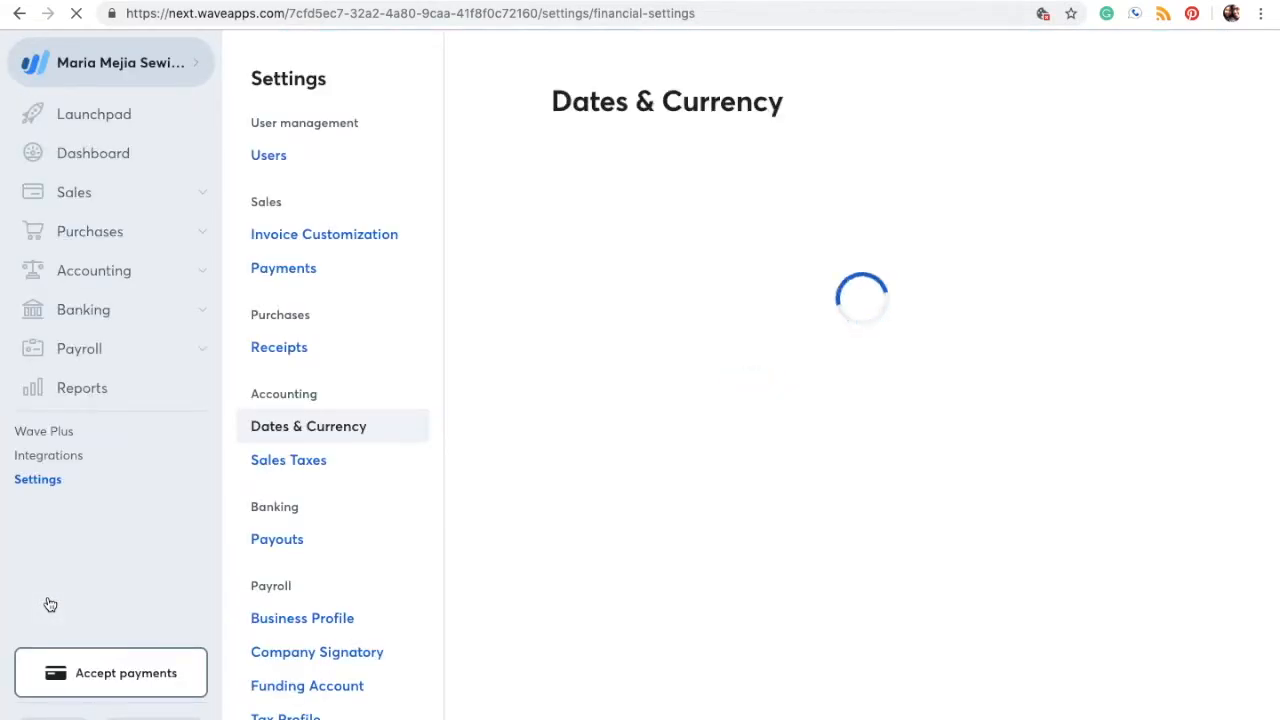
pyautogui.click(293, 470)
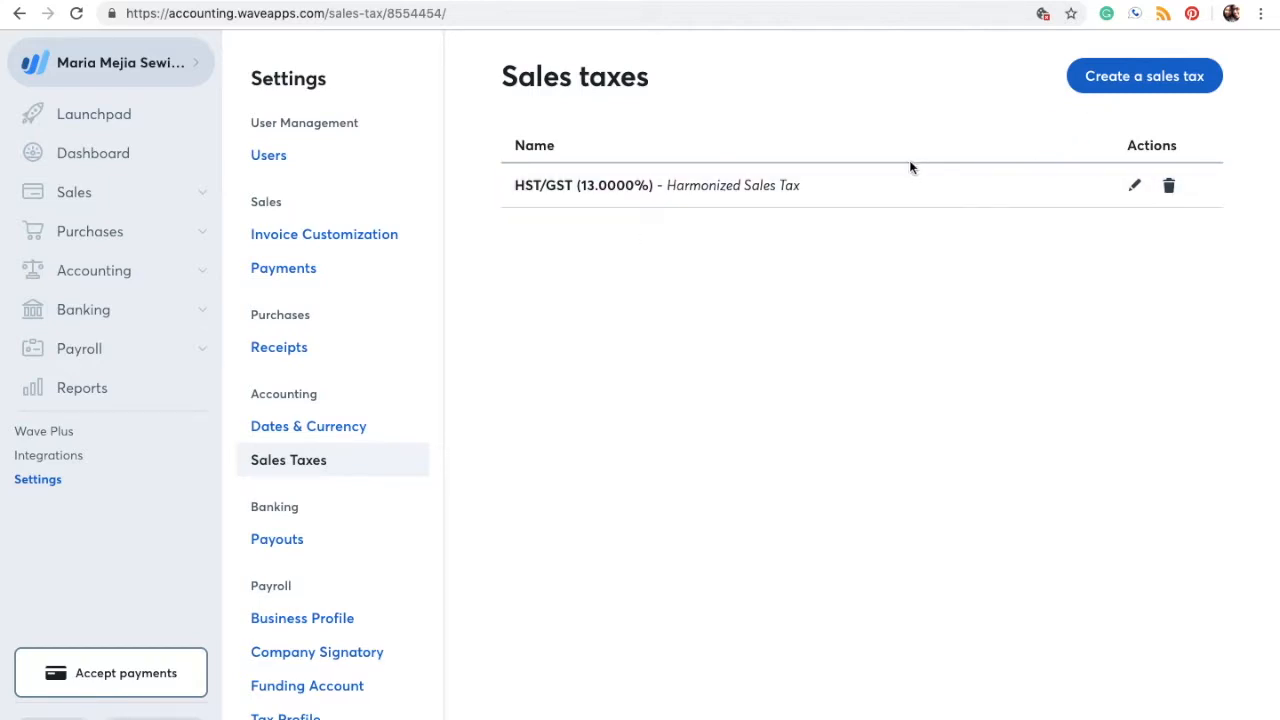
pyautogui.click(1114, 91)
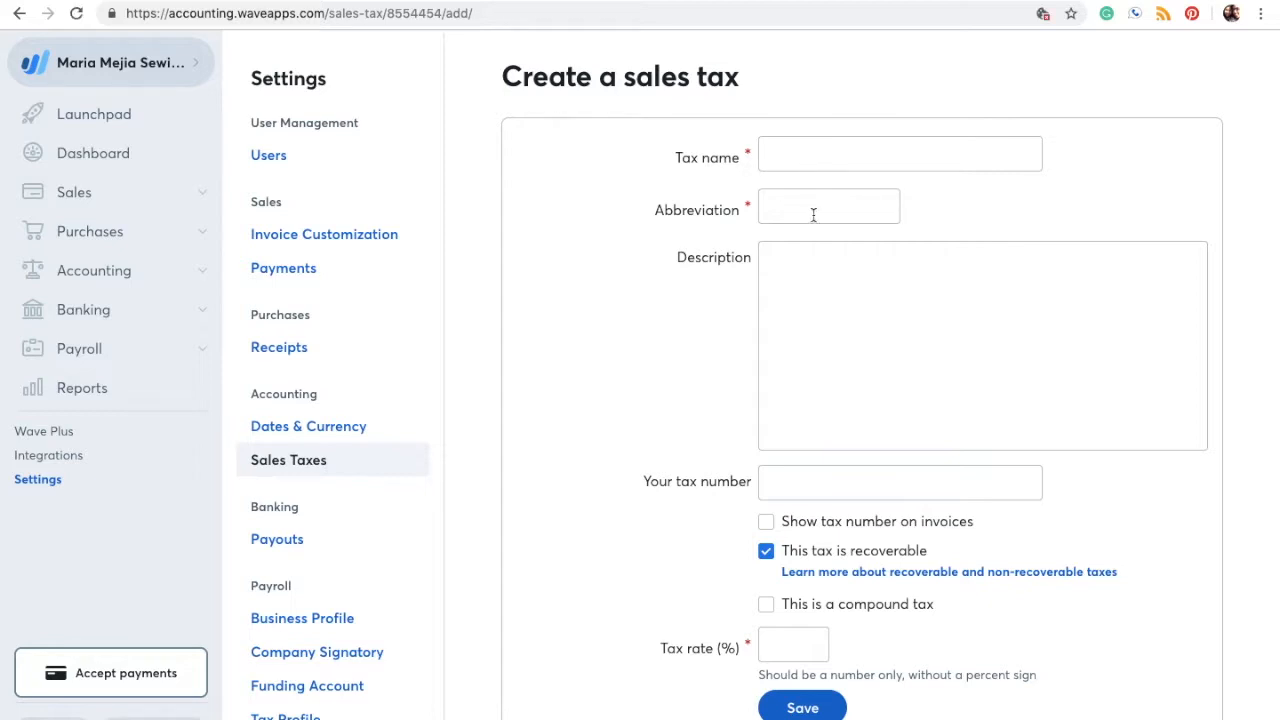
# Step: Leave the tax name and rate blank and return to the Sales Taxes list with HST/GST at 13%
pyautogui.click(800, 145)
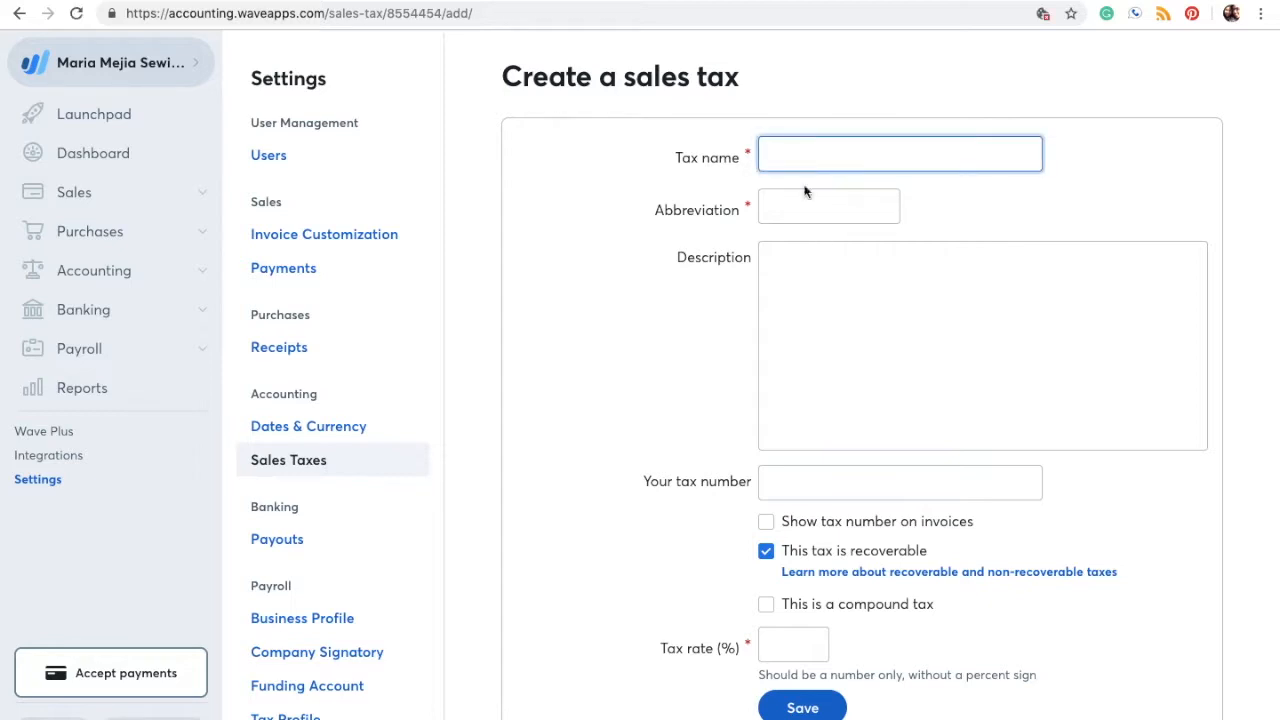
pyautogui.scroll(-1, 826, 361)
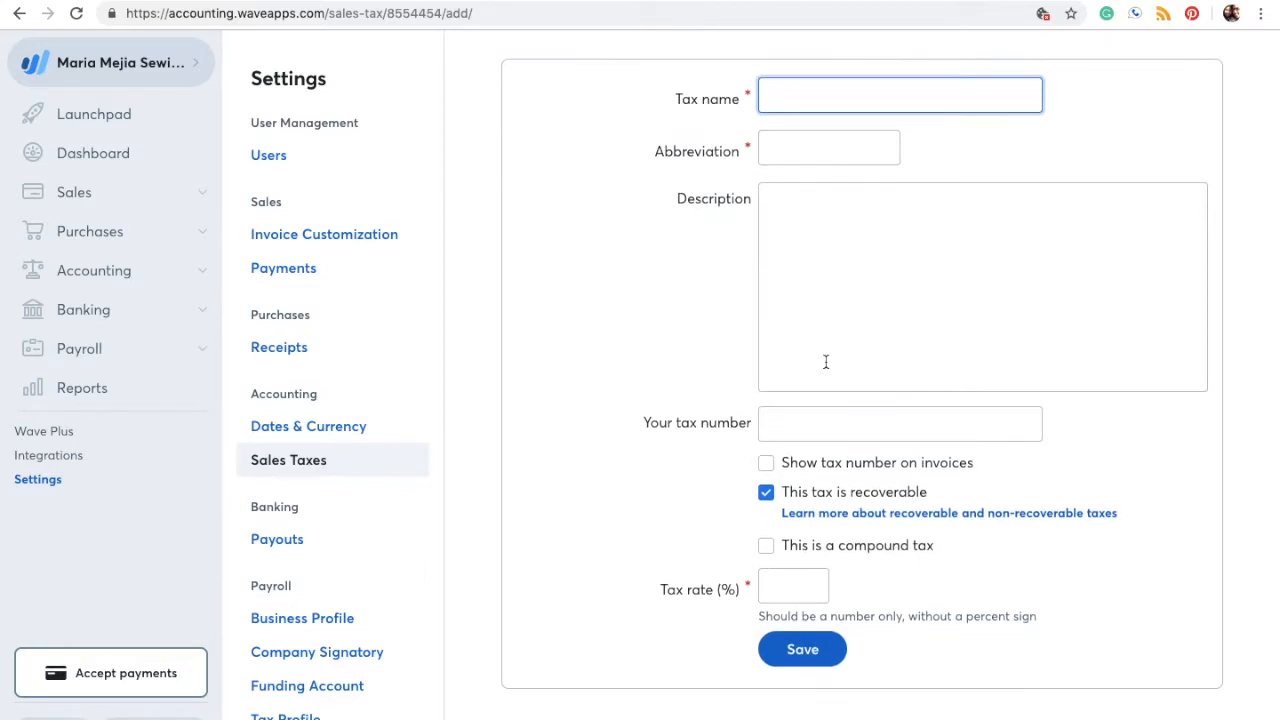
pyautogui.scroll(1, 826, 370)
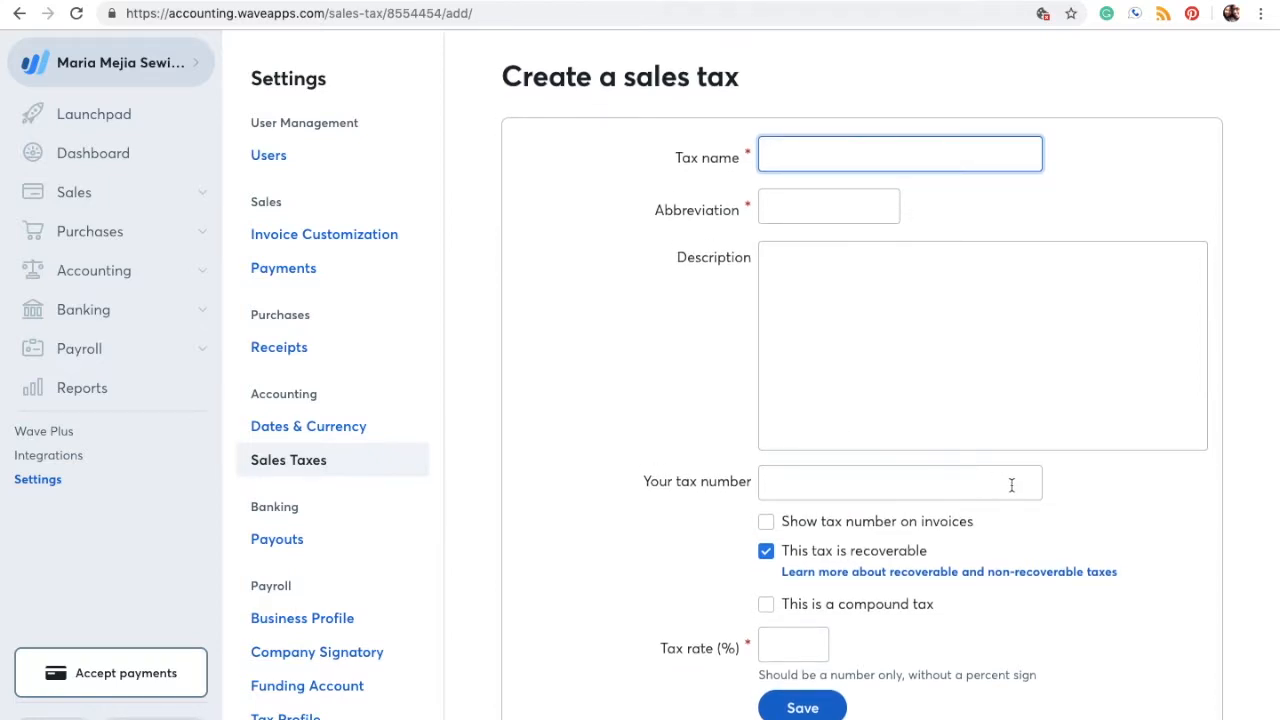
pyautogui.scroll(-1, 1011, 485)
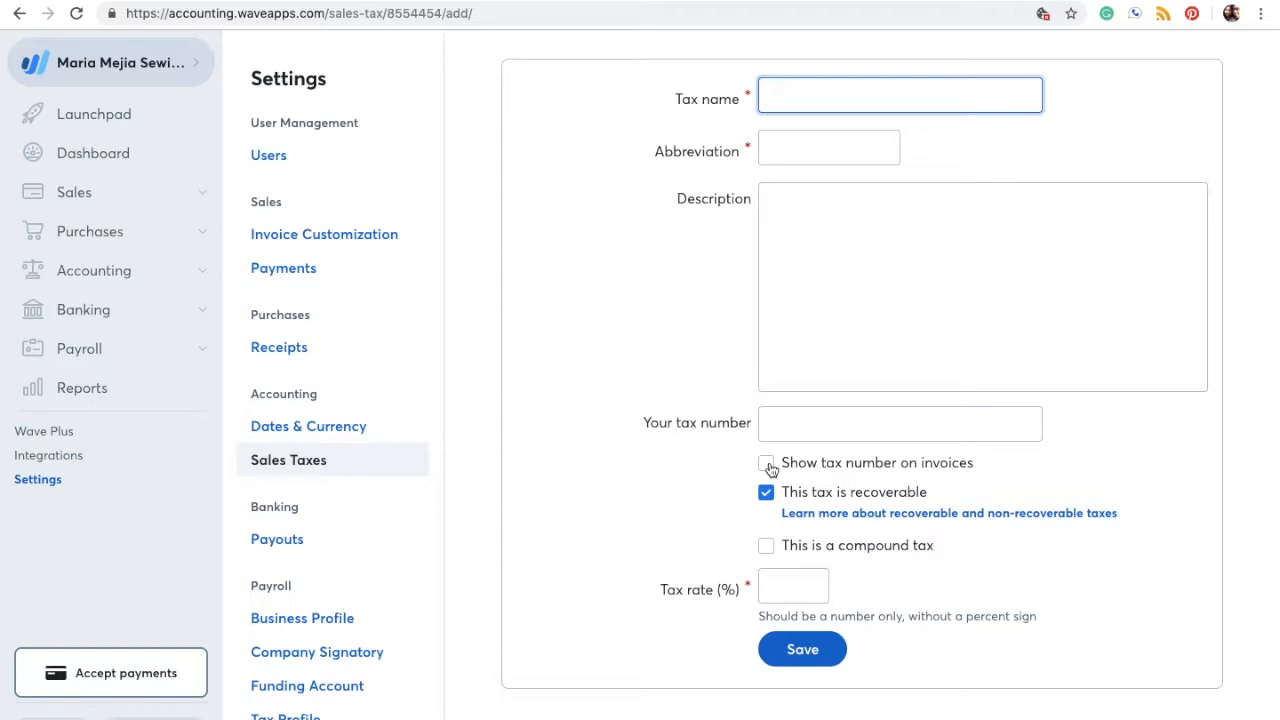
pyautogui.click(797, 584)
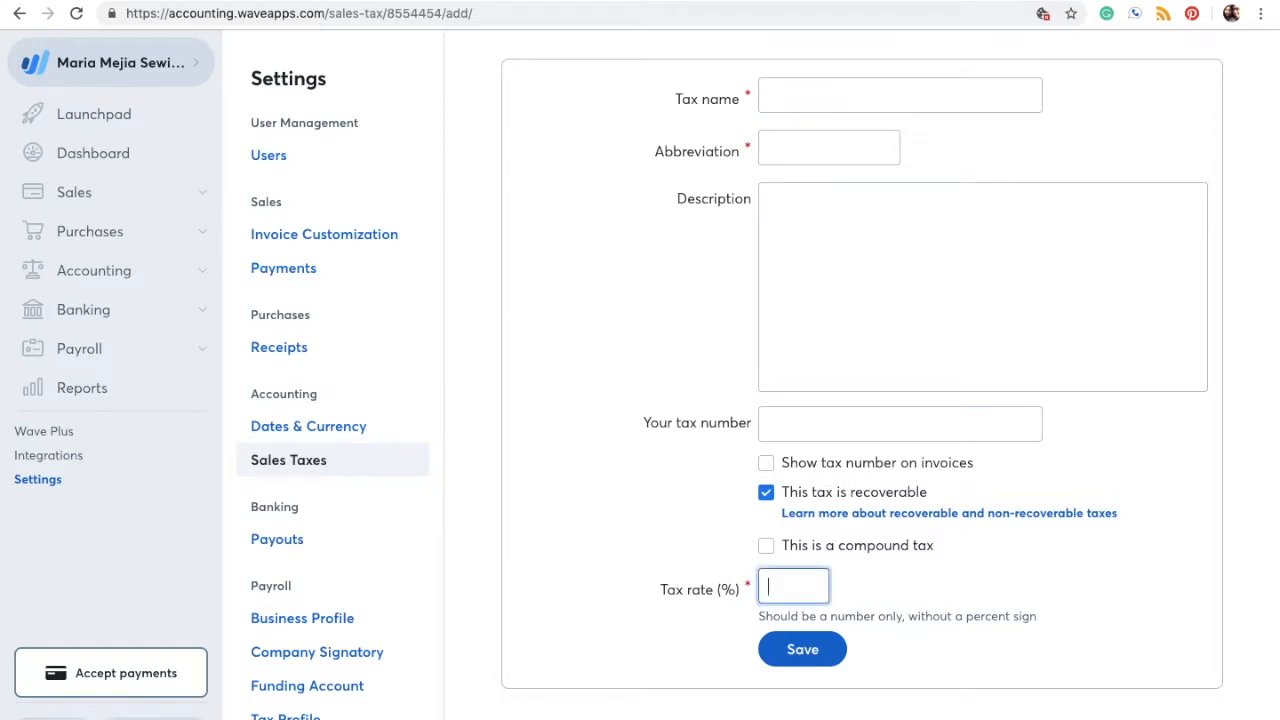
pyautogui.click(814, 648)
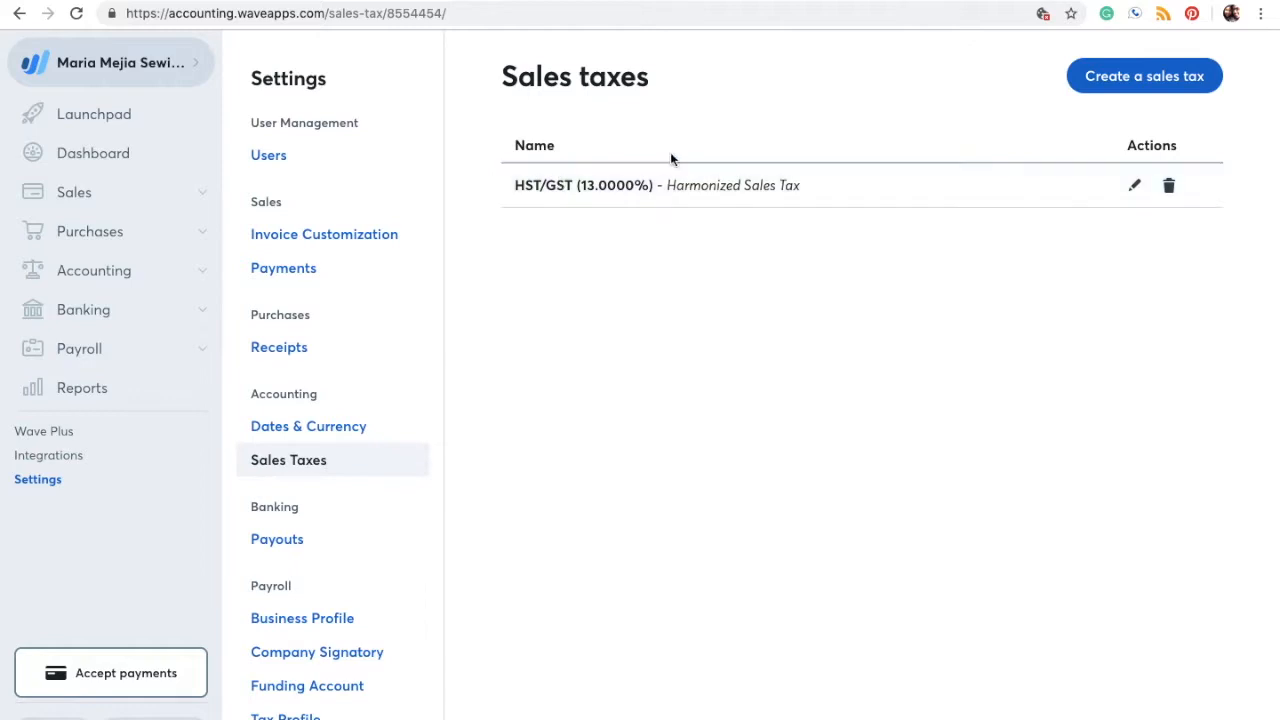
pyautogui.click(1135, 190)
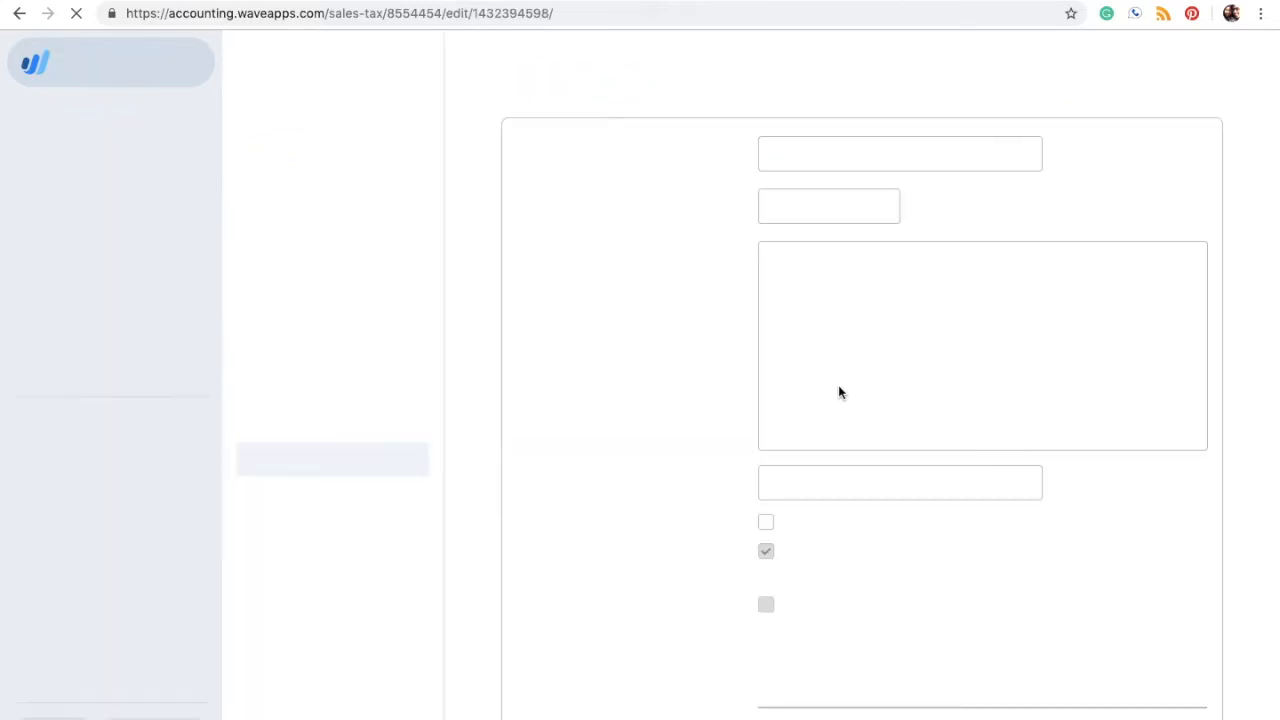
pyautogui.scroll(-2, 845, 583)
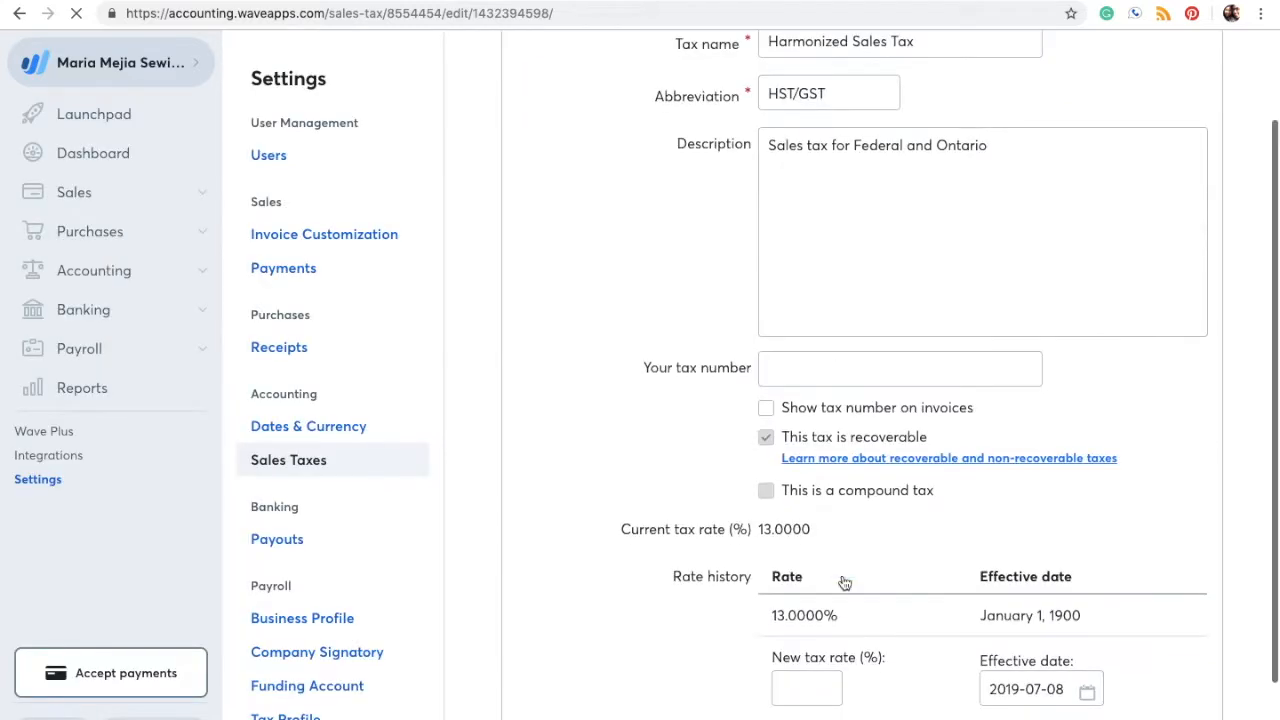
pyautogui.scroll(-1, 813, 520)
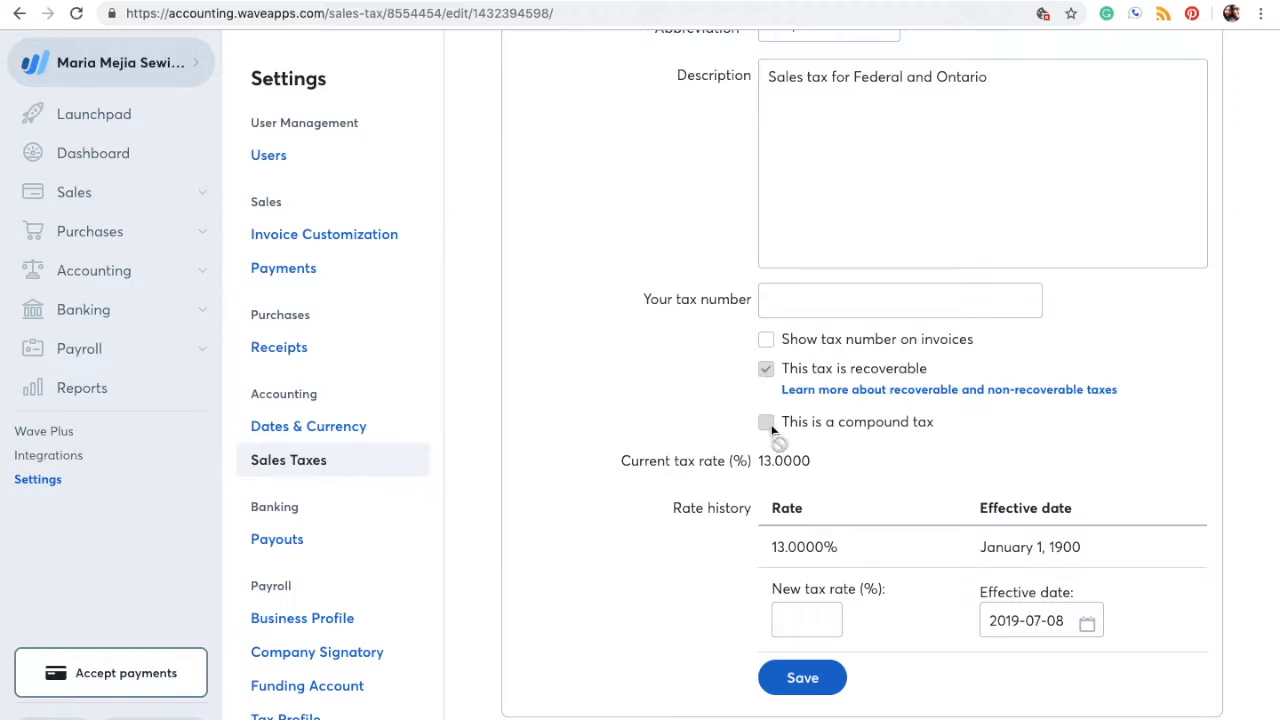
pyautogui.scroll(-1, 775, 430)
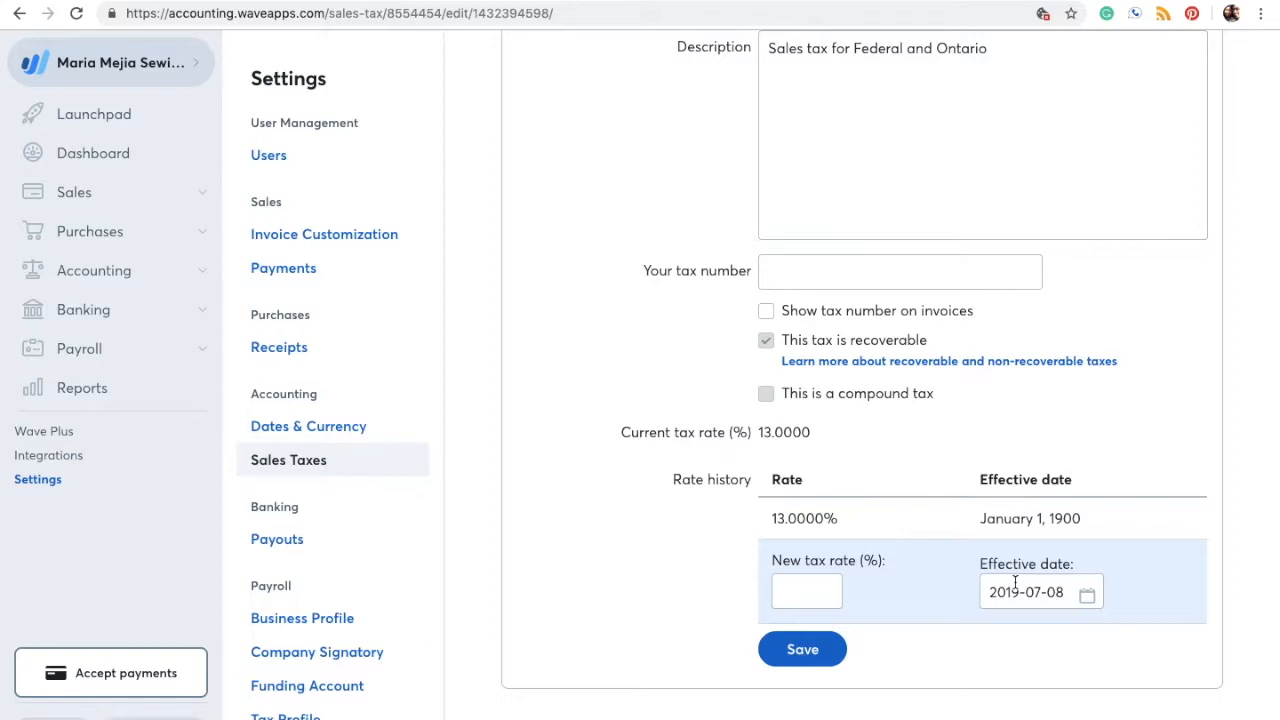
pyautogui.click(789, 598)
pyautogui.write('15')
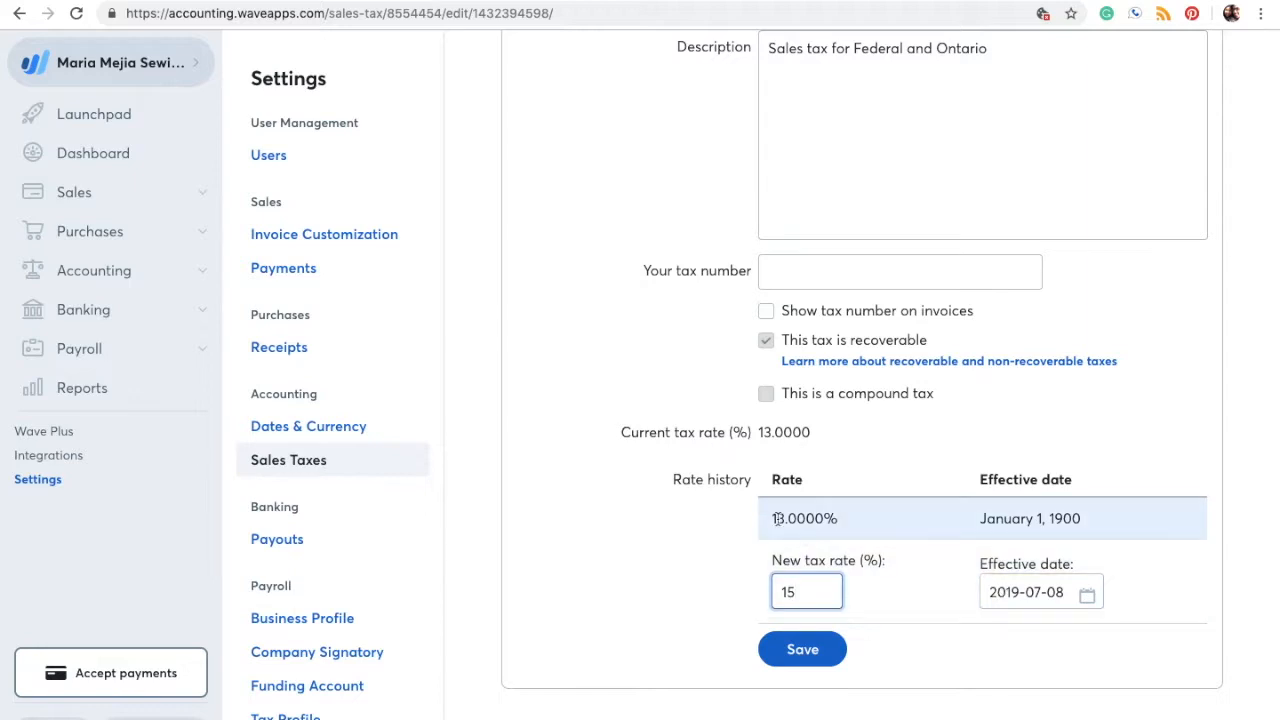
pyautogui.scroll(3, 774, 560)
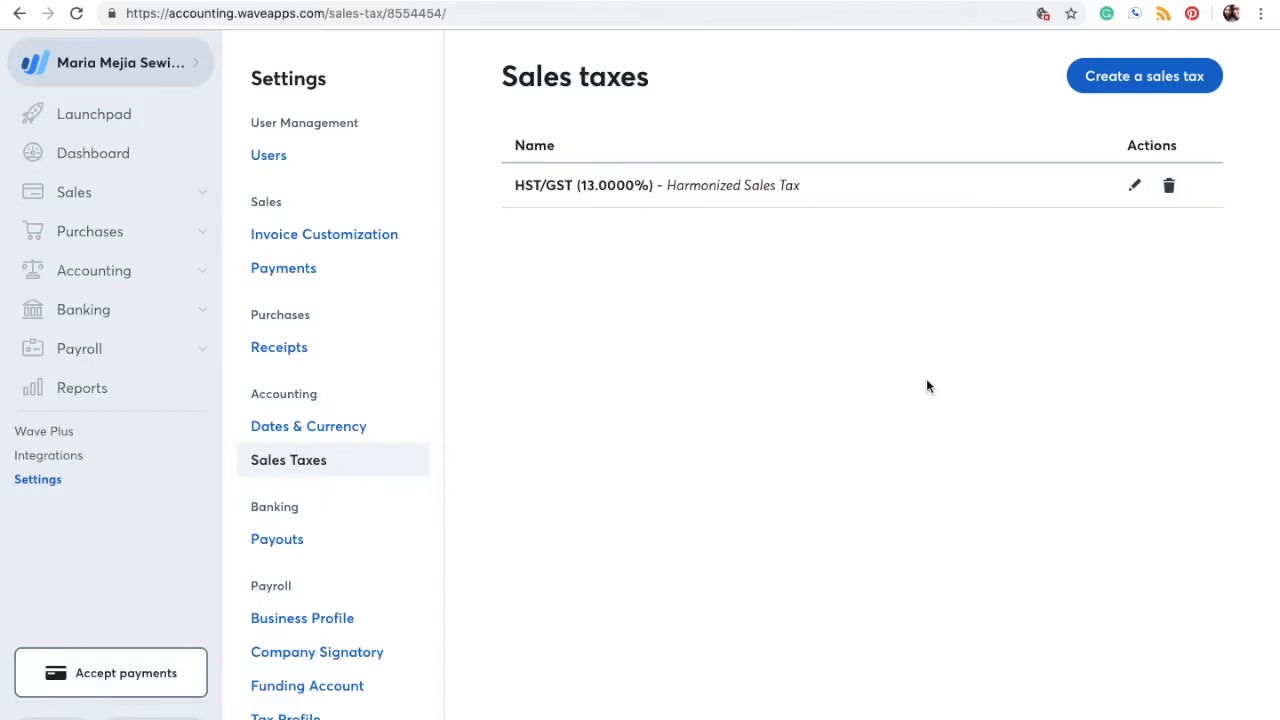
# Step: Start a new product named Baby Quilt, described 'Small quilt for baby'
pyautogui.click(200, 198)
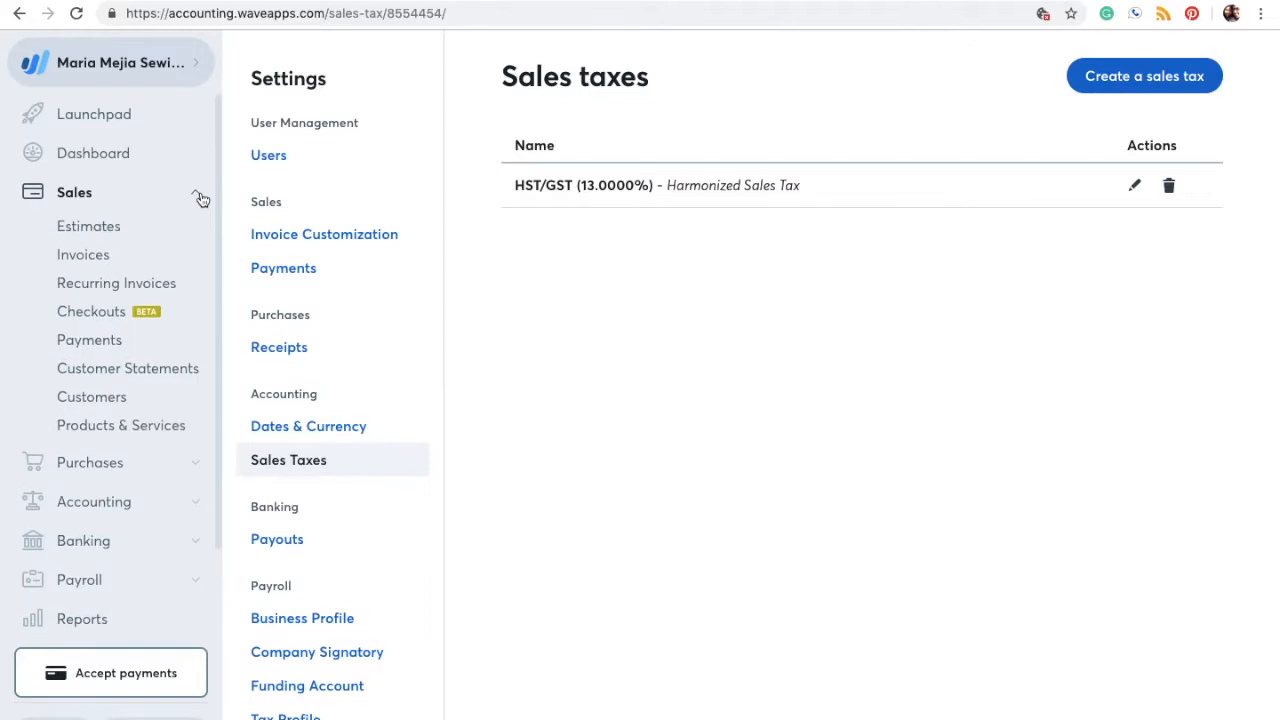
pyautogui.click(114, 427)
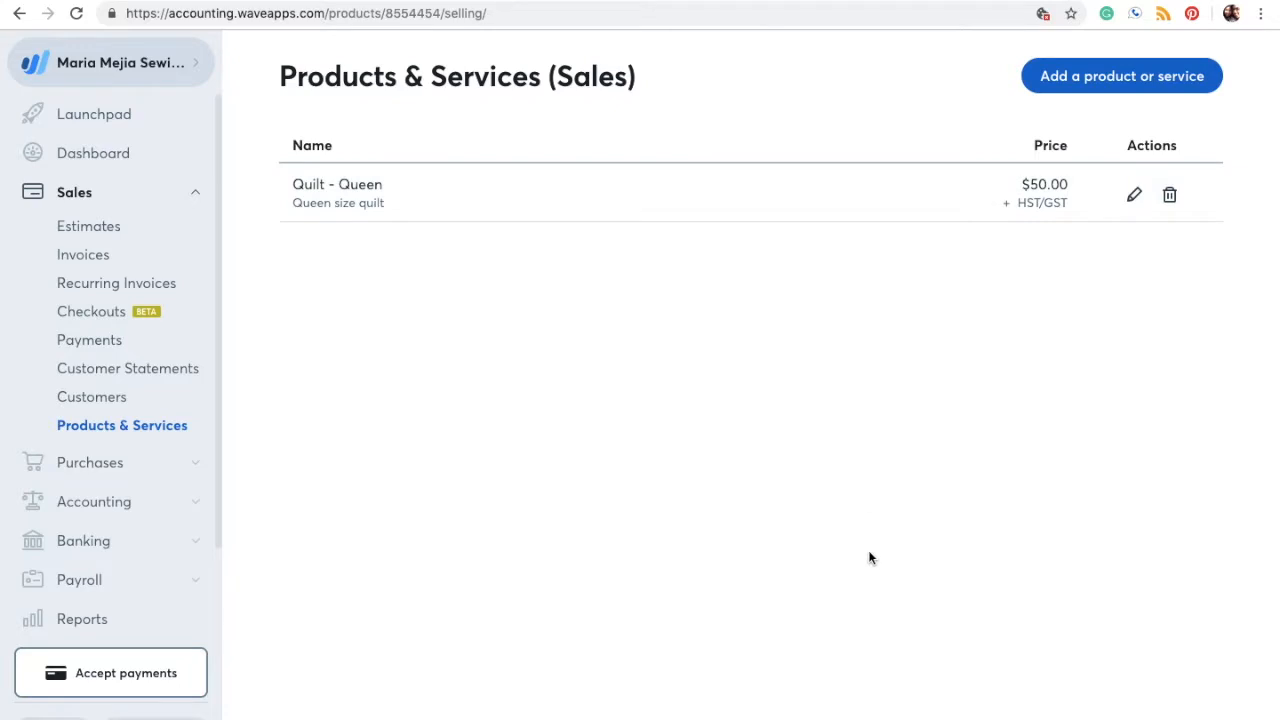
pyautogui.click(1105, 86)
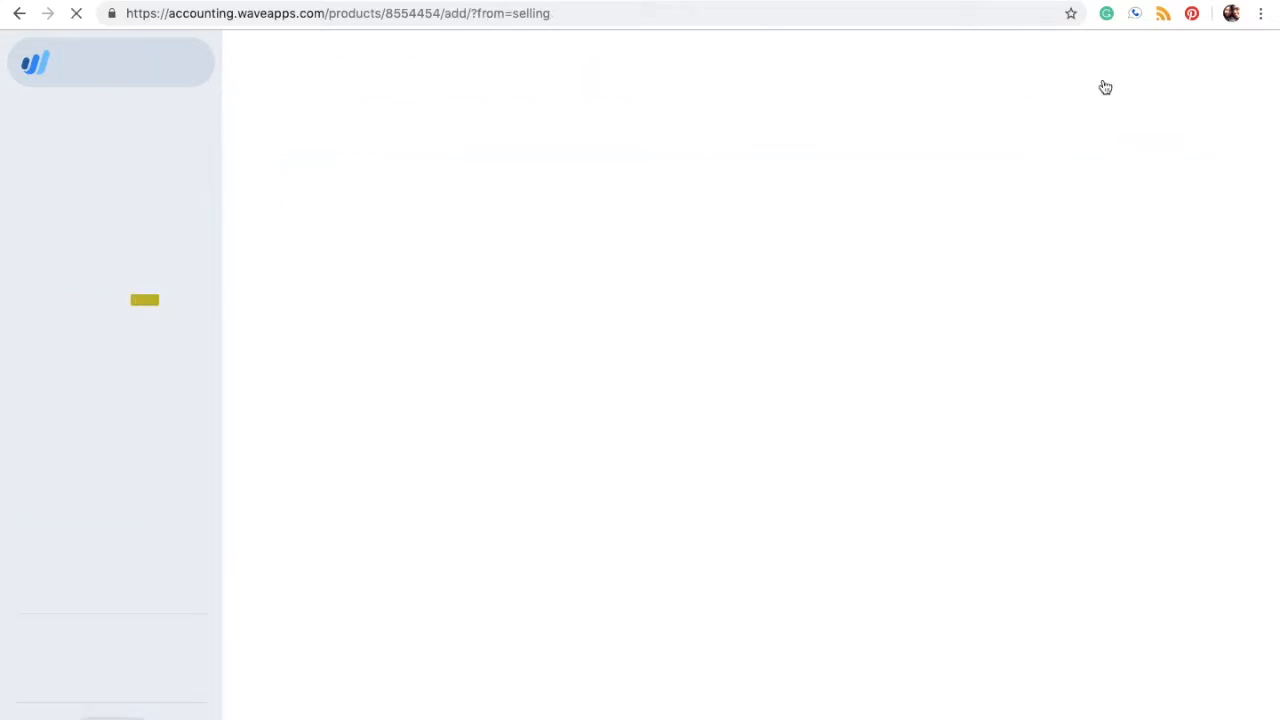
pyautogui.click(570, 200)
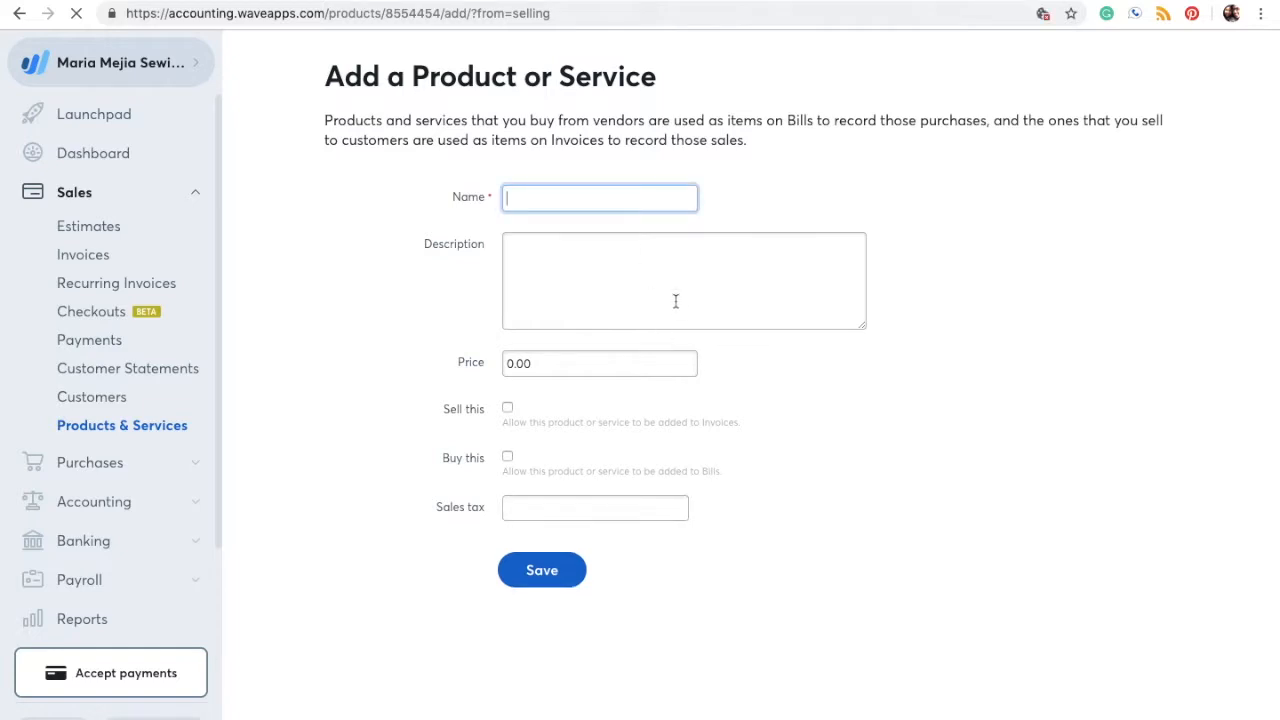
pyautogui.write('Baby Quilt')
pyautogui.click(651, 301)
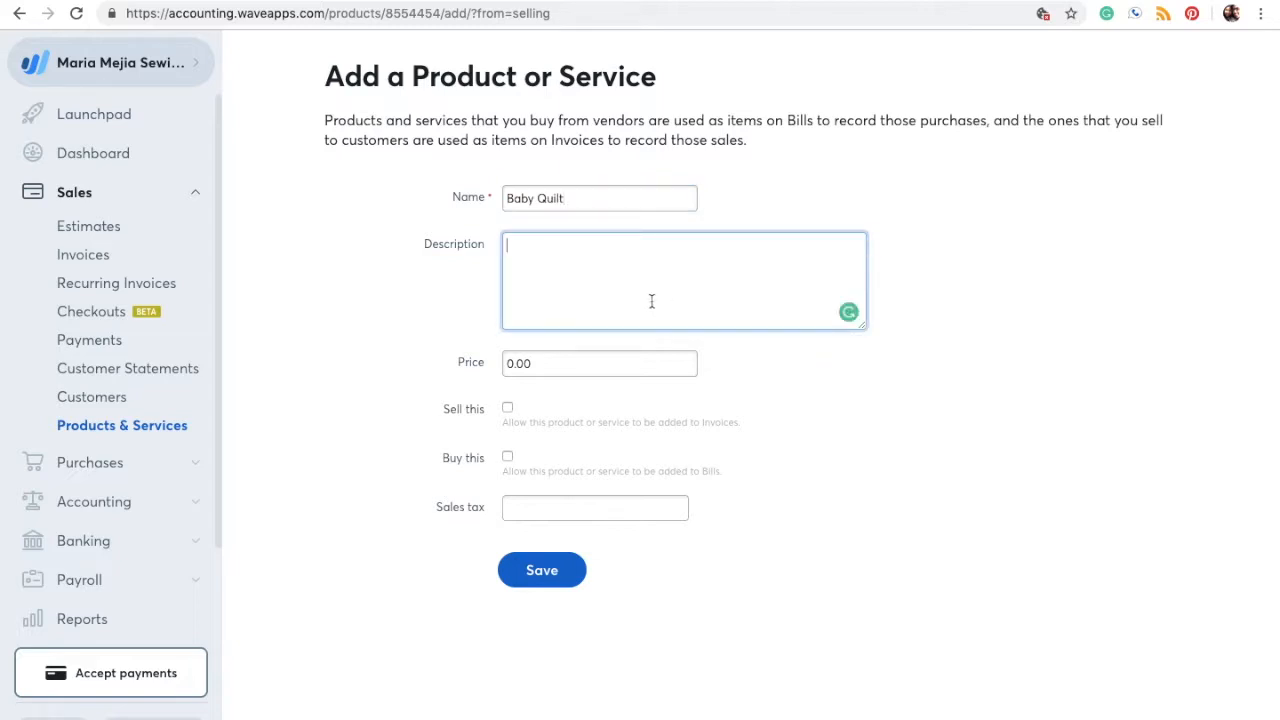
pyautogui.write('Small quilt for baby')
# Step: Fix the description typo, set the price to 15.00, and sell it under Sales income
pyautogui.press('BackSpace')
pyautogui.write('y')
pyautogui.click(627, 371)
pyautogui.tripleClick(627, 371)
pyautogui.press('BackSpace')
pyautogui.write('15')
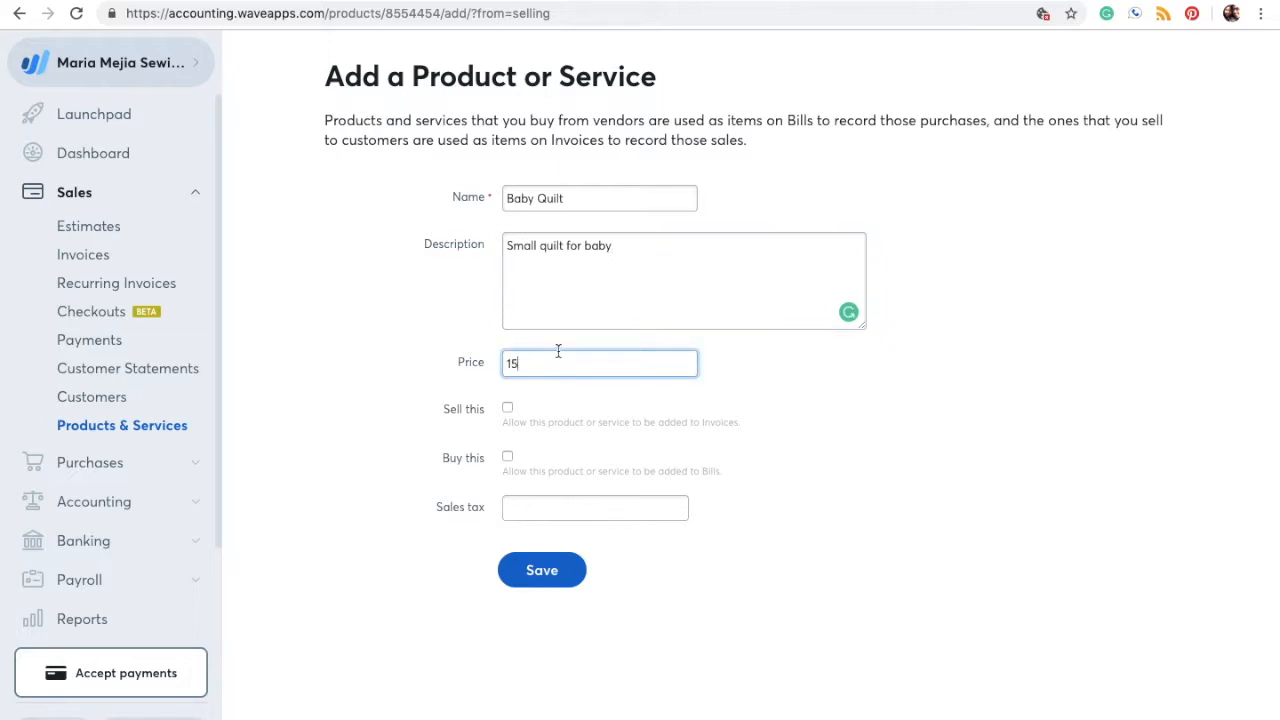
pyautogui.click(507, 409)
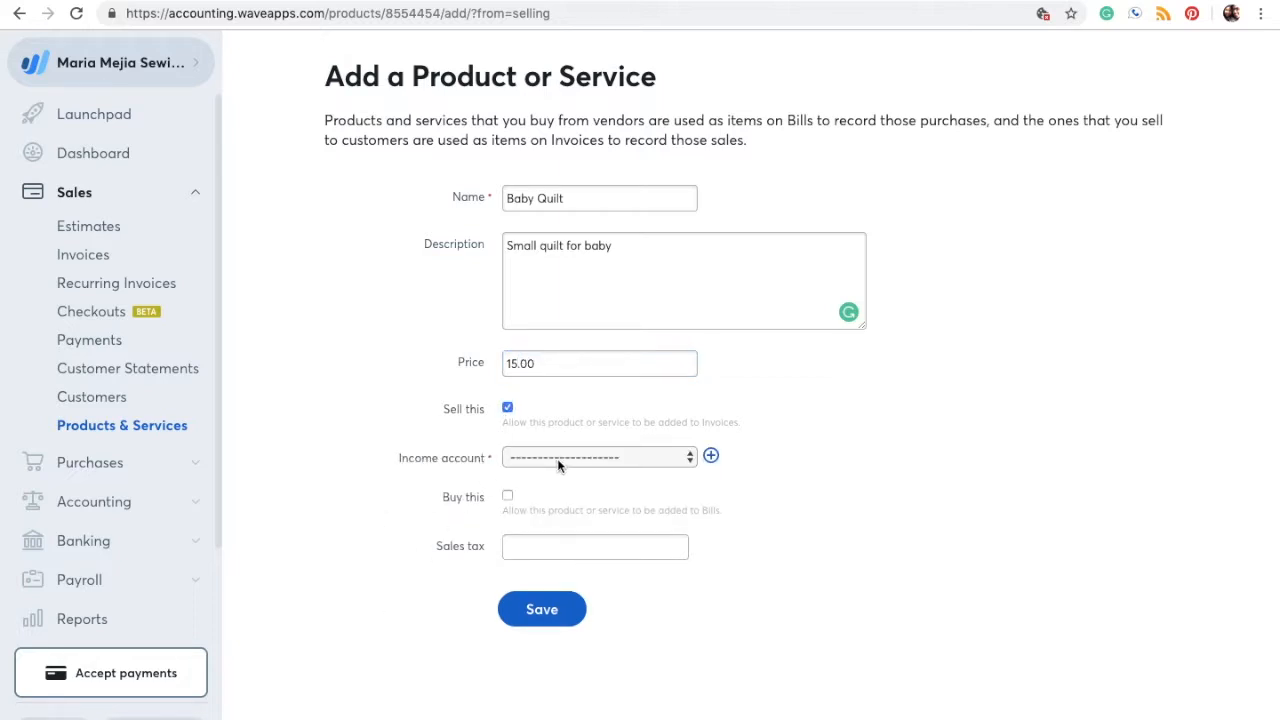
pyautogui.click(558, 458)
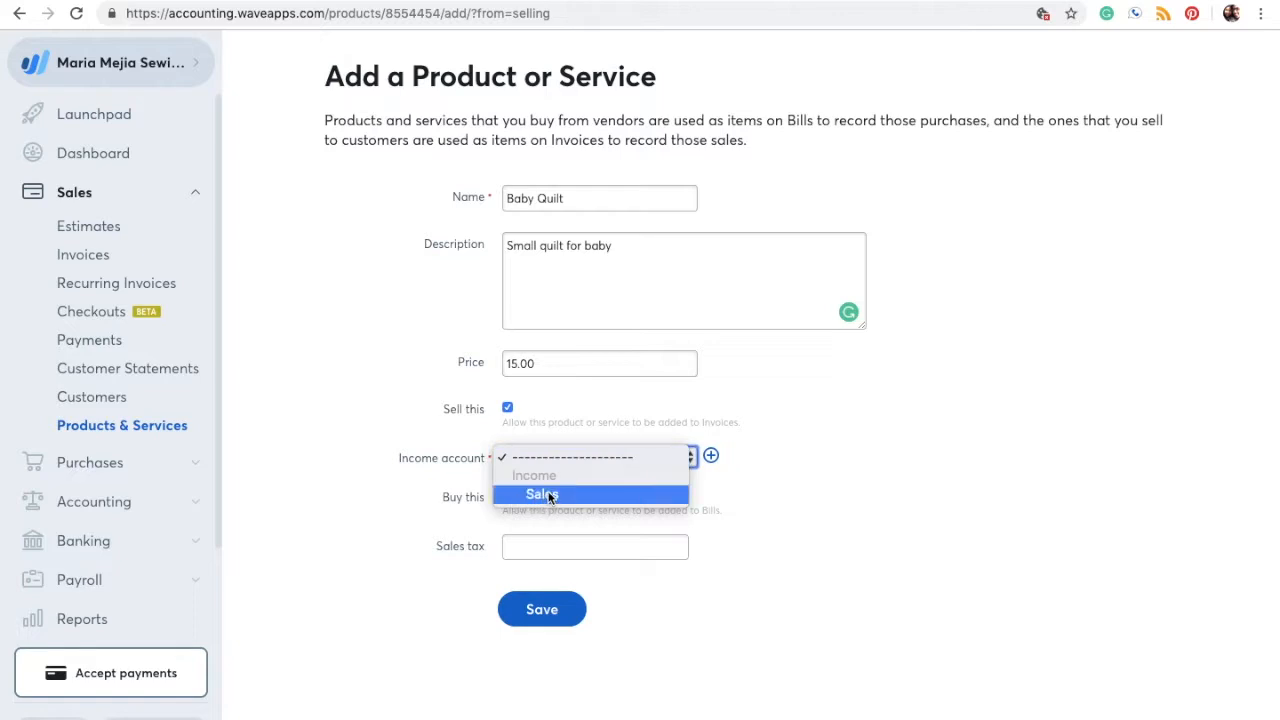
pyautogui.click(545, 495)
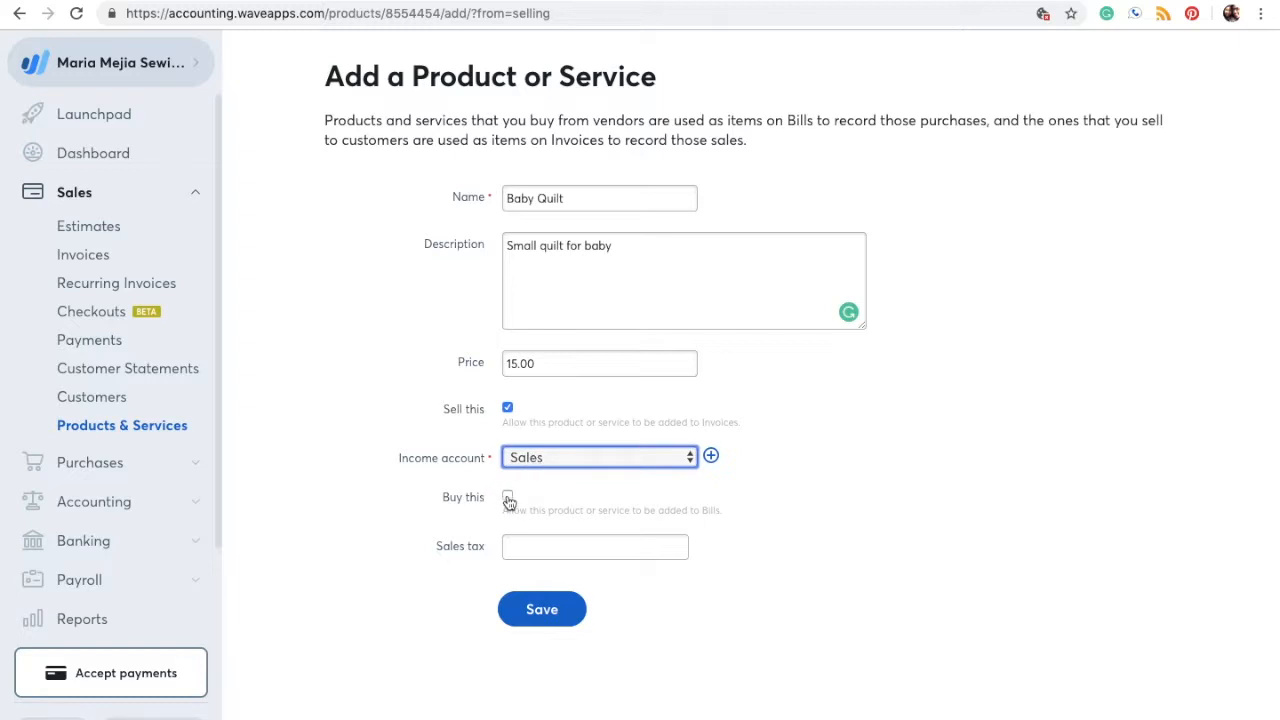
# Step: Keep the product unpurchased, apply Harmonized Sales Tax, and save Baby Quilt
pyautogui.click(508, 498)
pyautogui.click(549, 541)
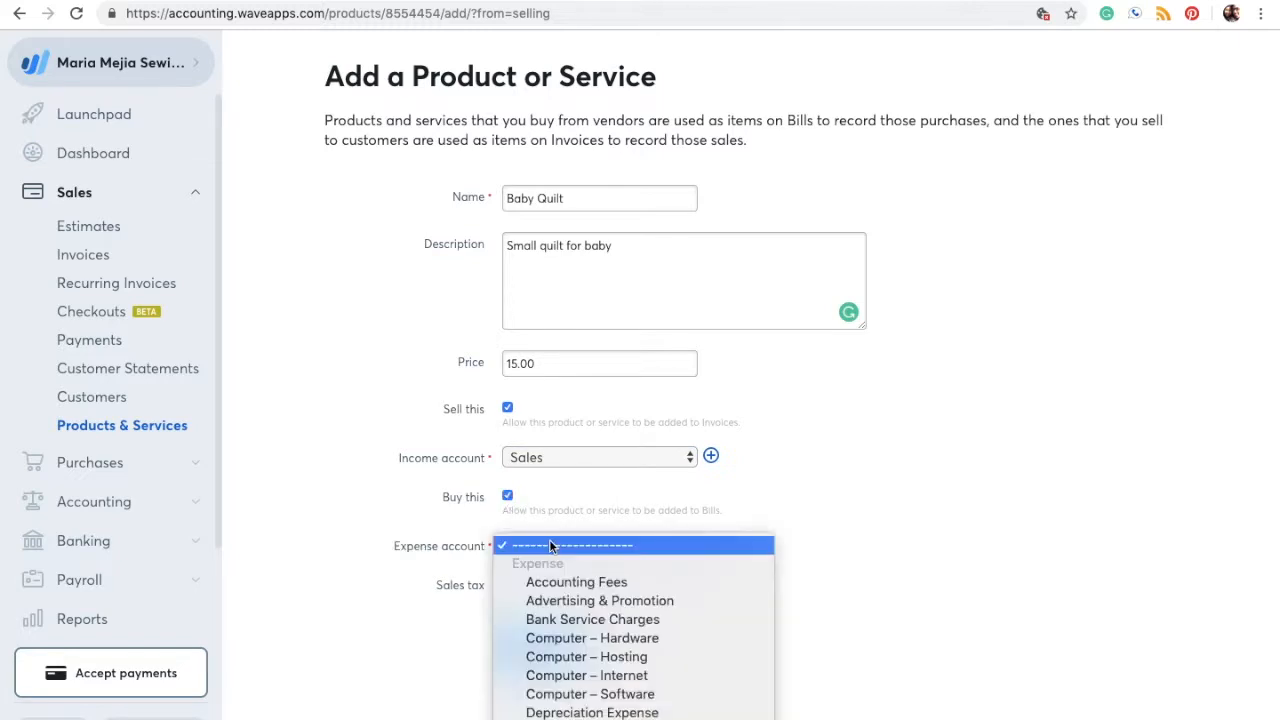
pyautogui.scroll(-5, 598, 645)
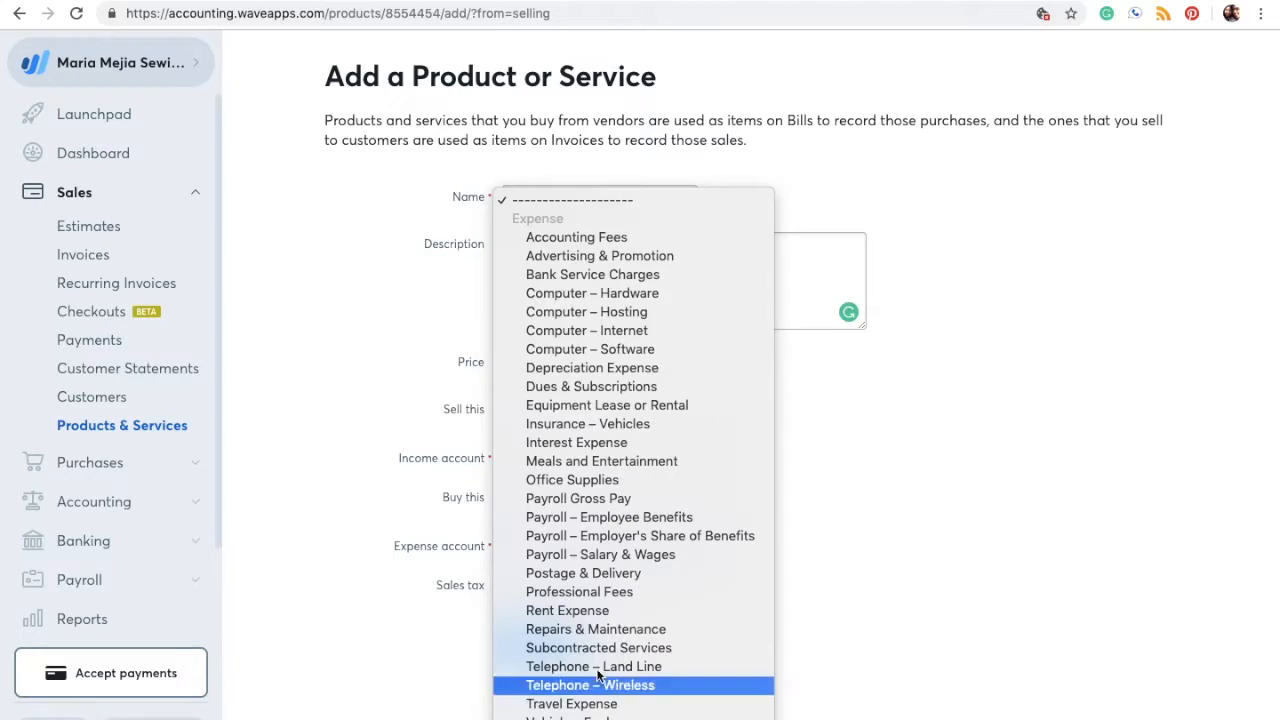
pyautogui.click(574, 588)
pyautogui.click(507, 497)
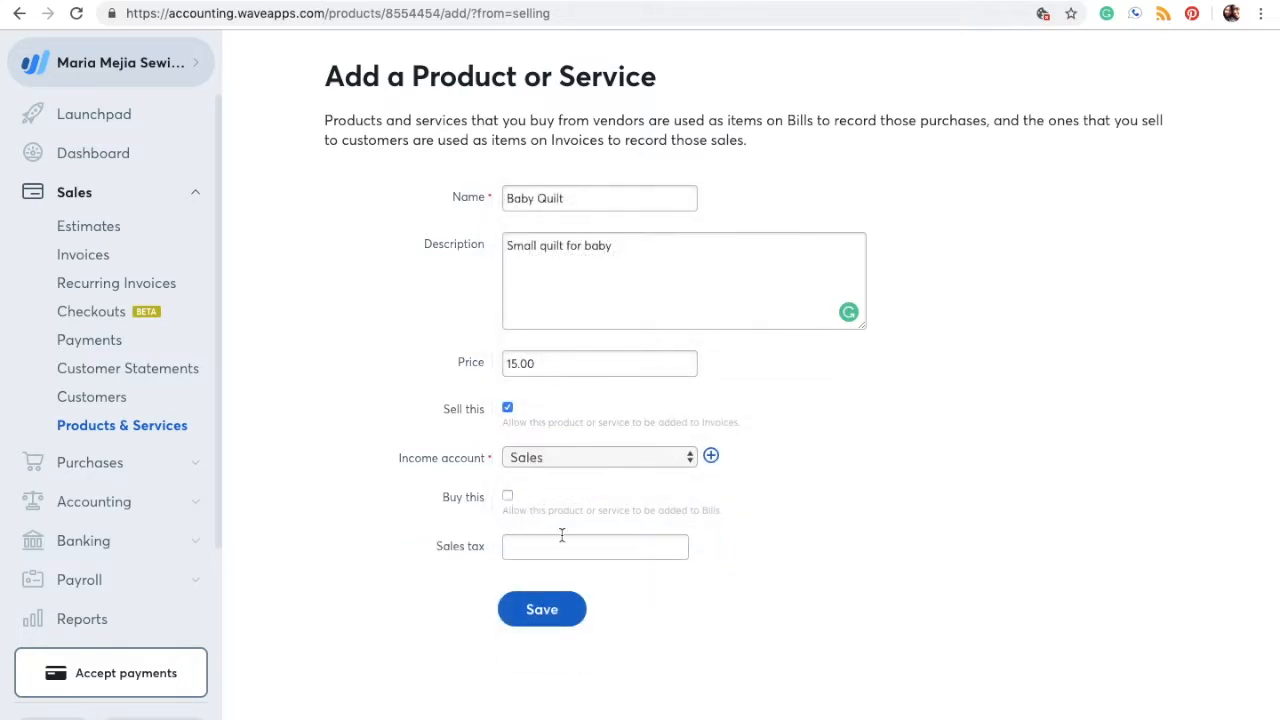
pyautogui.click(526, 545)
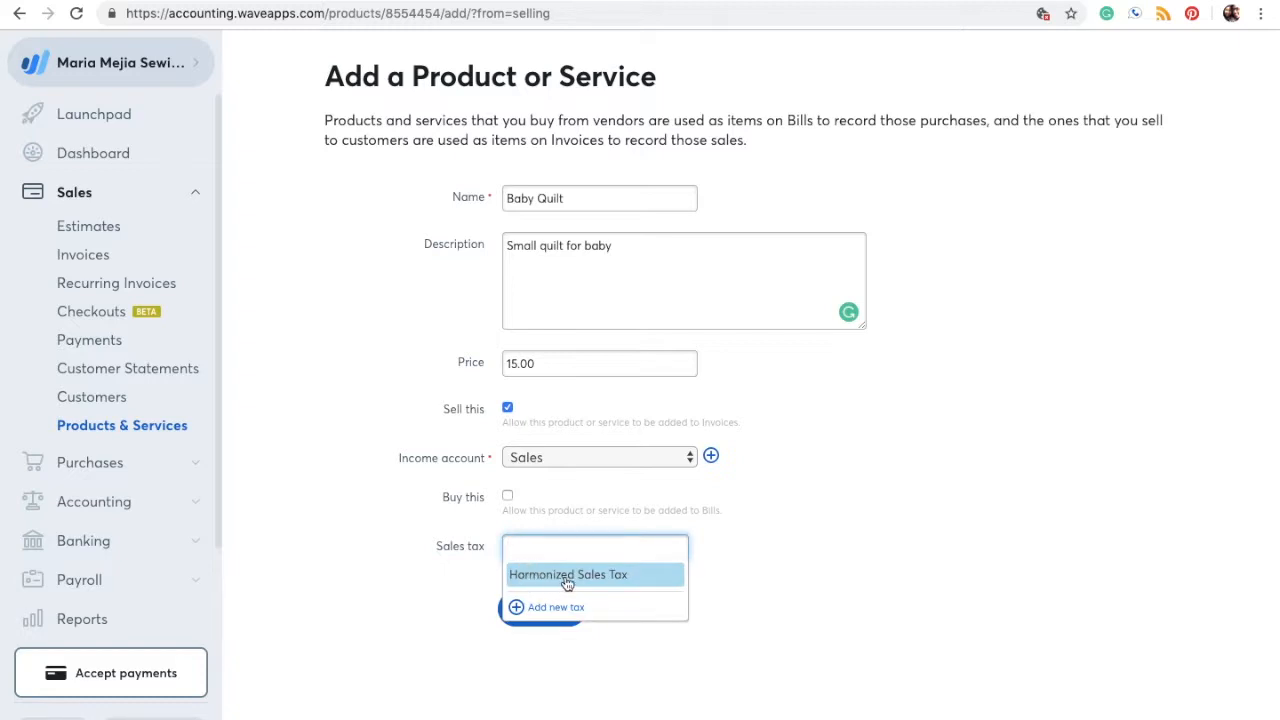
pyautogui.click(637, 577)
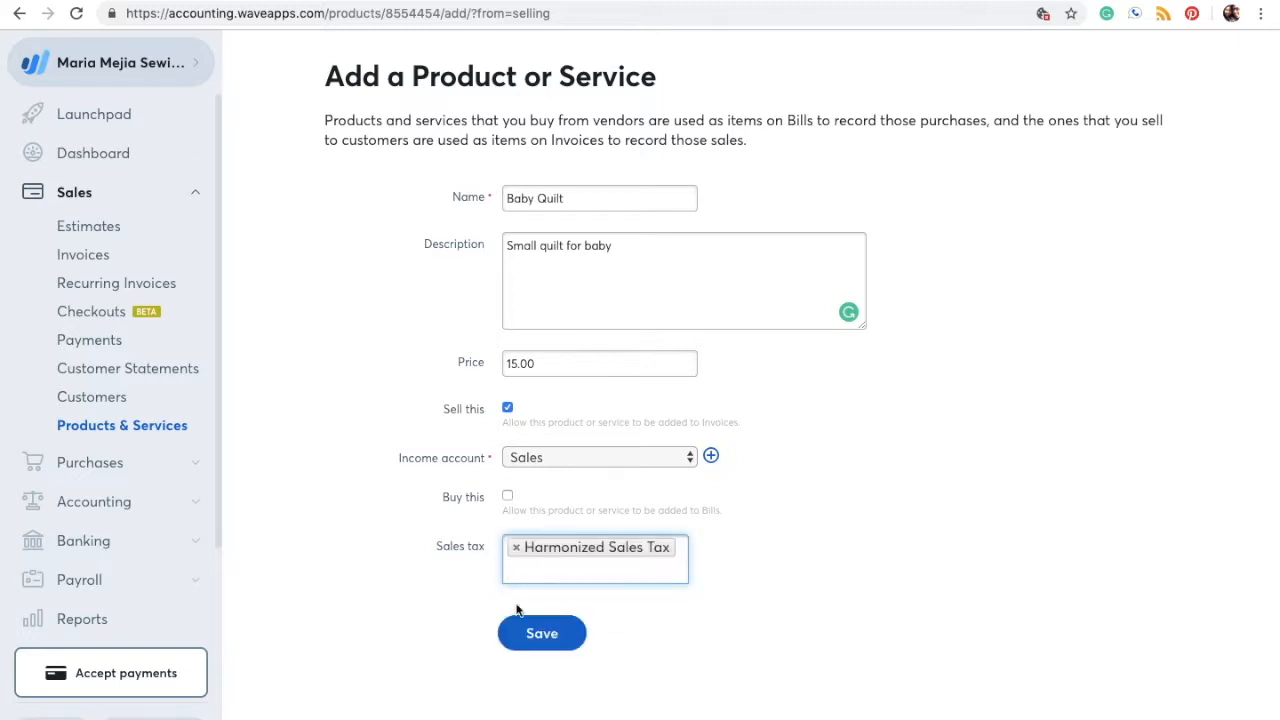
pyautogui.click(535, 638)
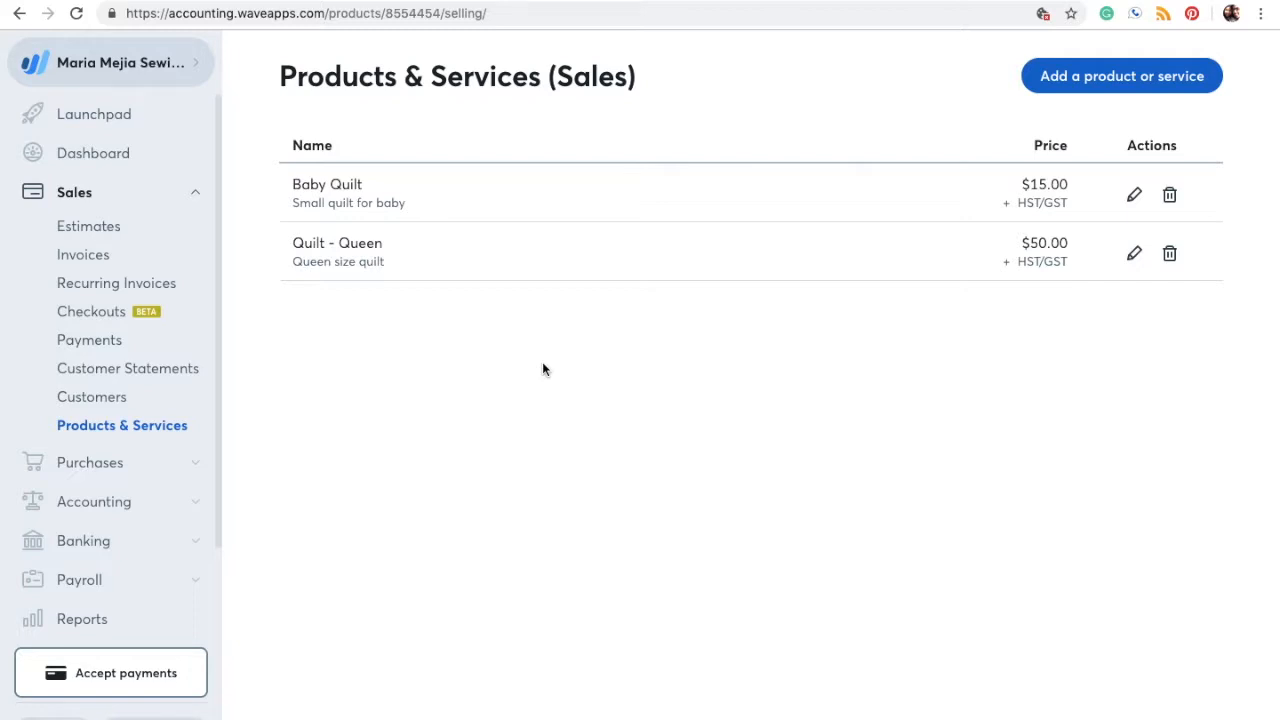
# Step: On the Customers page, dismiss the Import from options and begin adding a customer
pyautogui.click(124, 400)
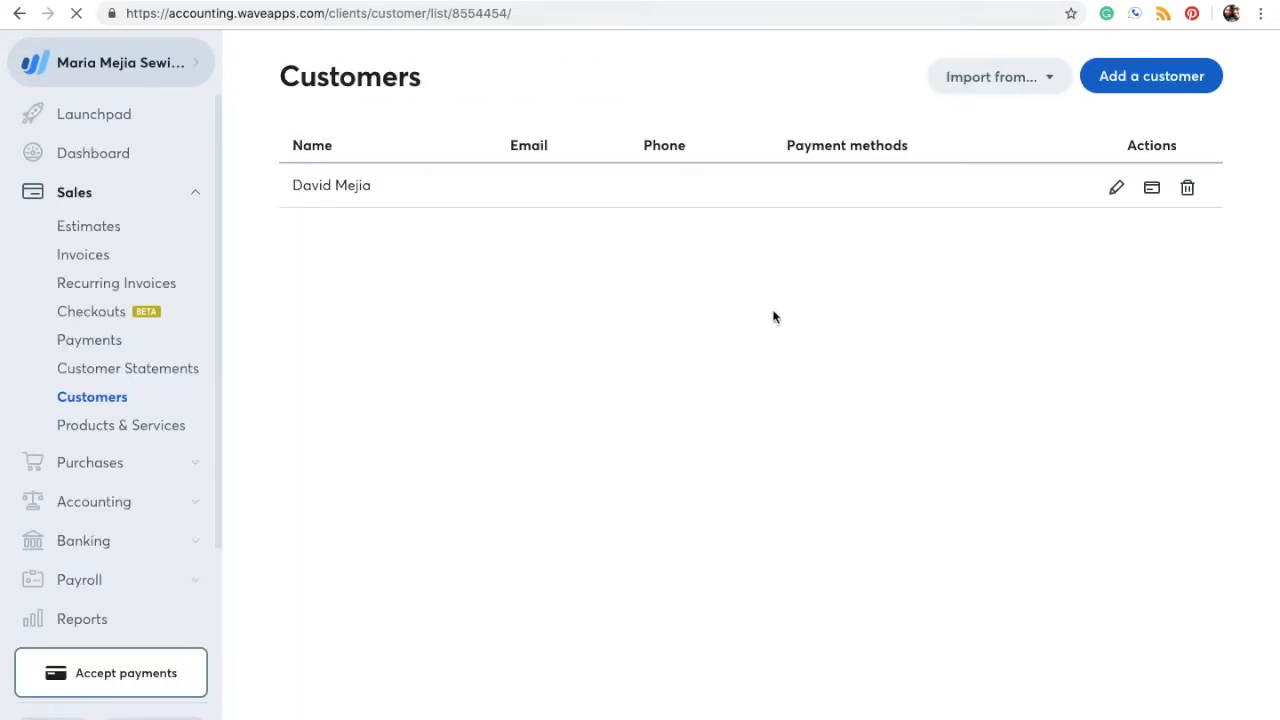
pyautogui.click(1050, 77)
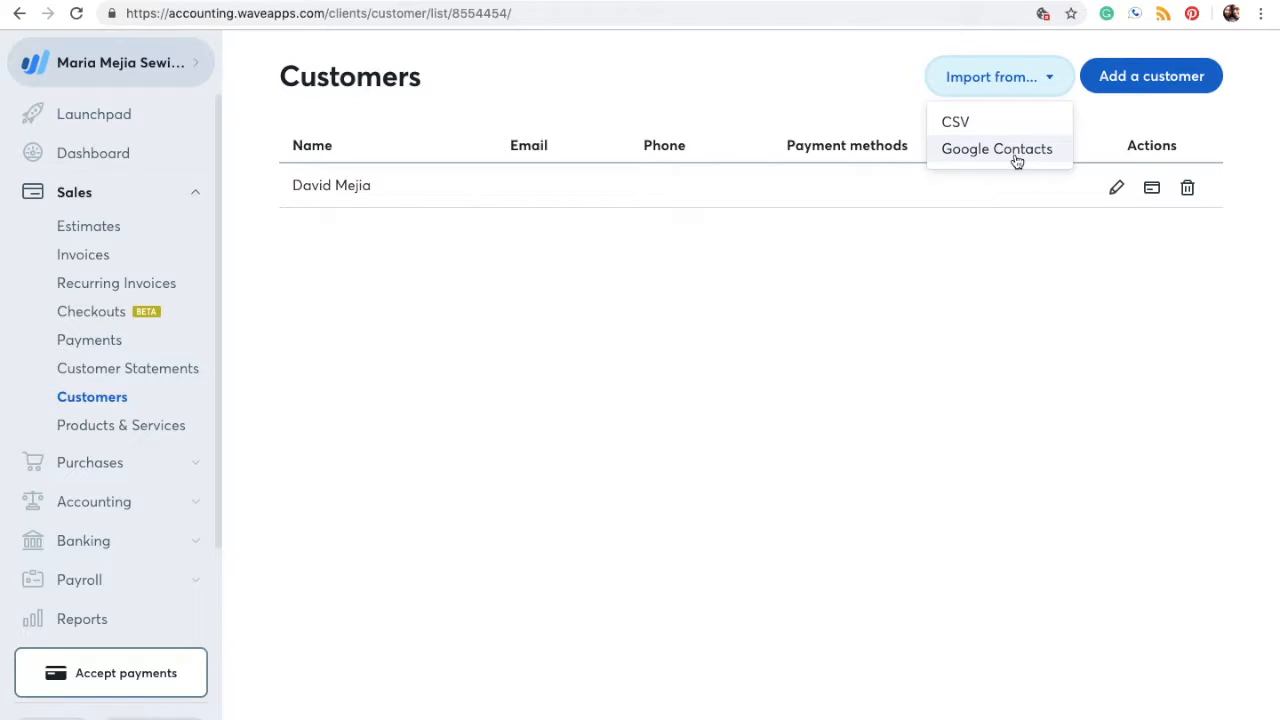
pyautogui.click(902, 298)
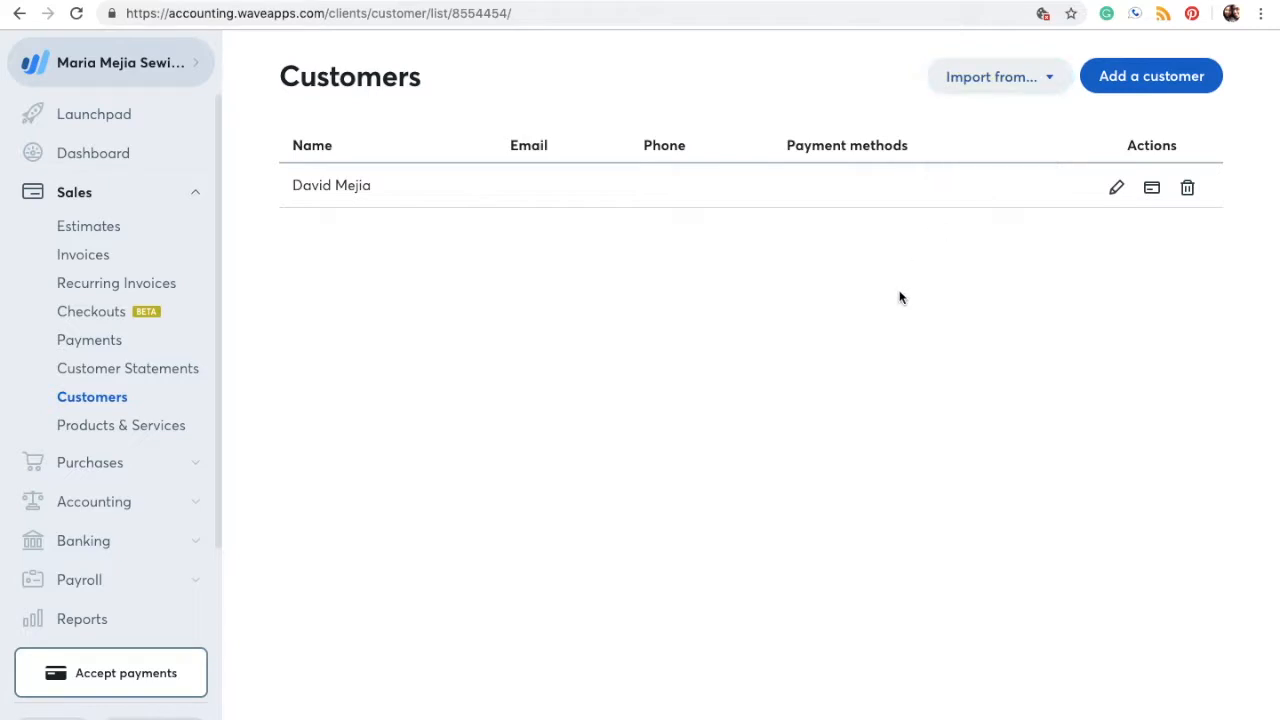
pyautogui.click(1150, 78)
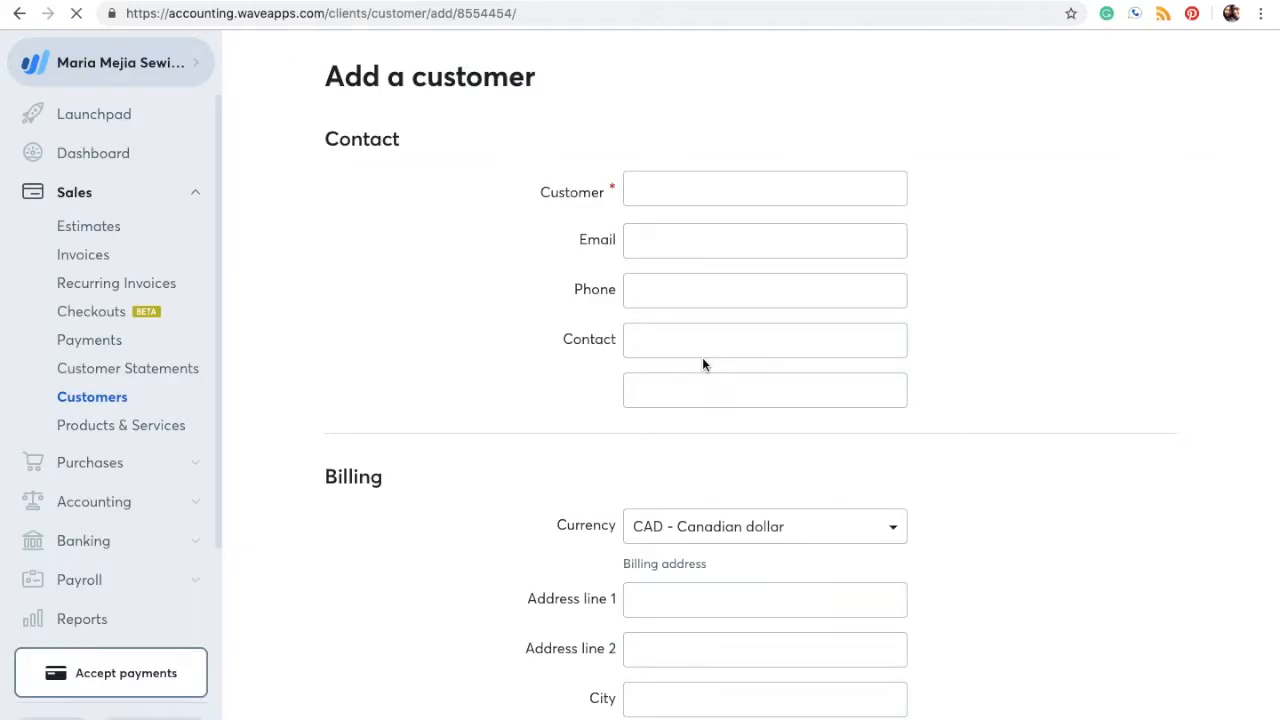
# Step: Enter the customer's full name and set the billing currency to USD - U.S. dollar
pyautogui.click(655, 192)
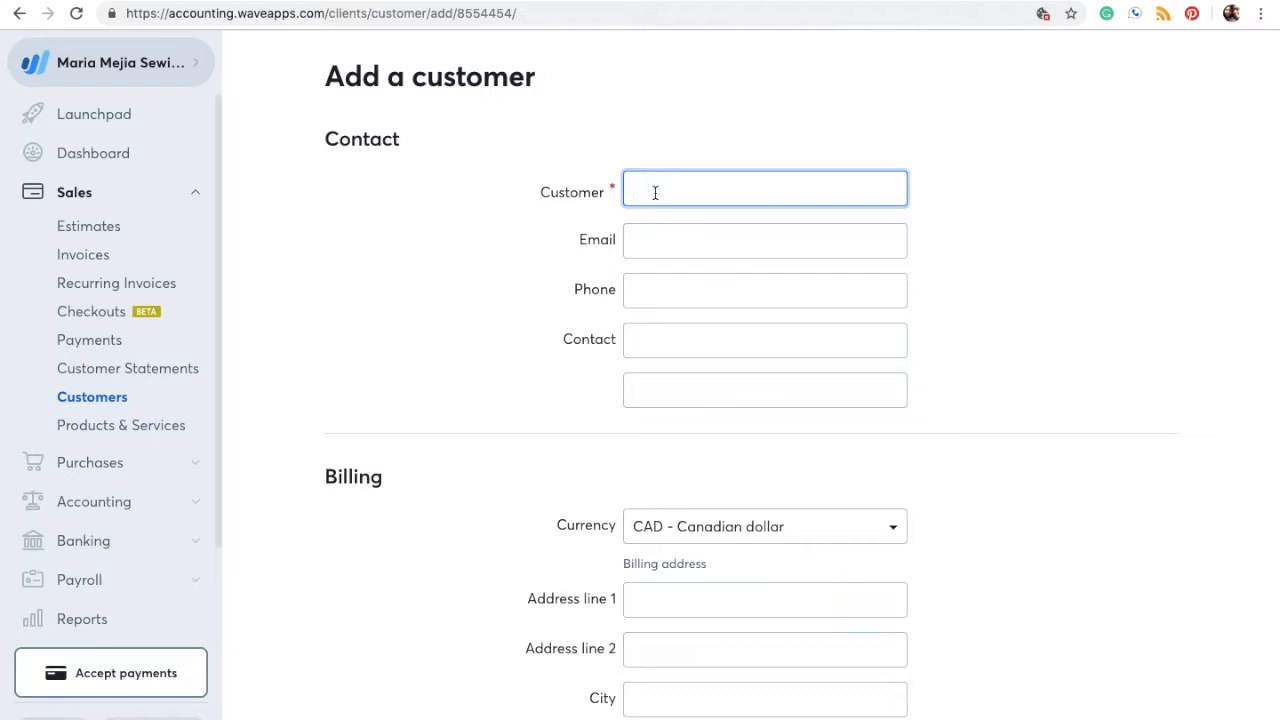
pyautogui.scroll(-5, 683, 313)
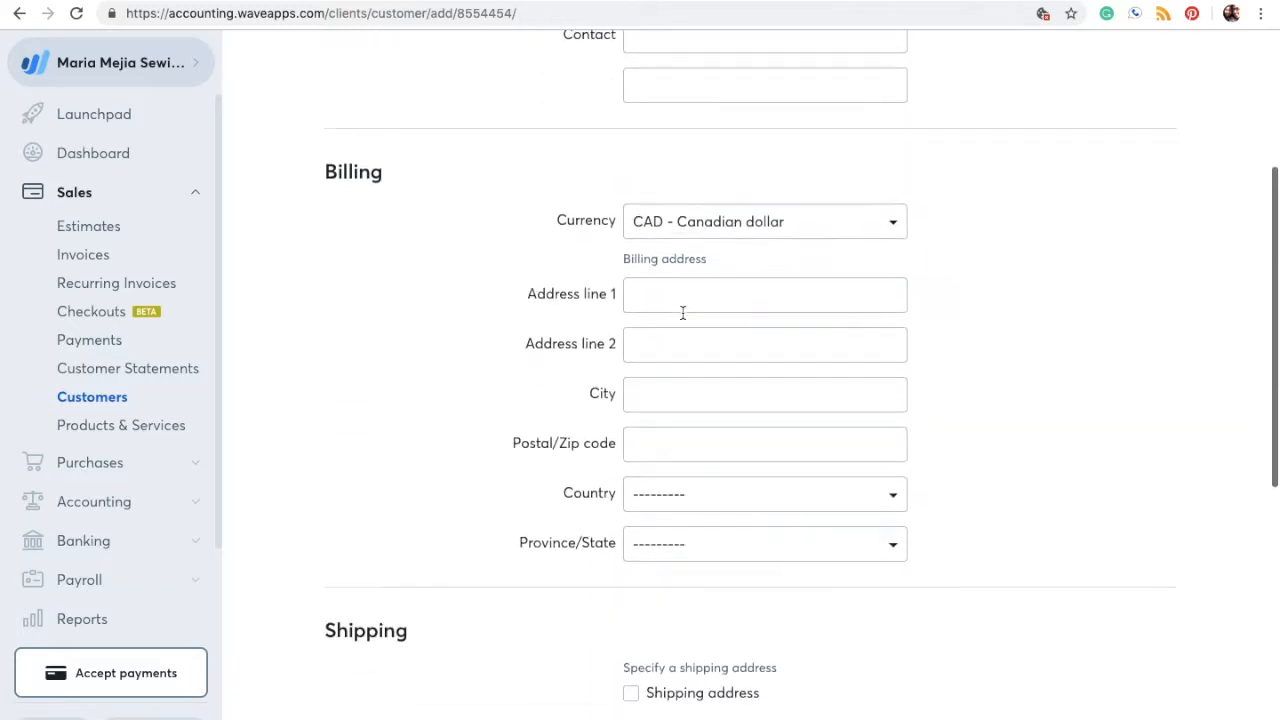
pyautogui.click(683, 226)
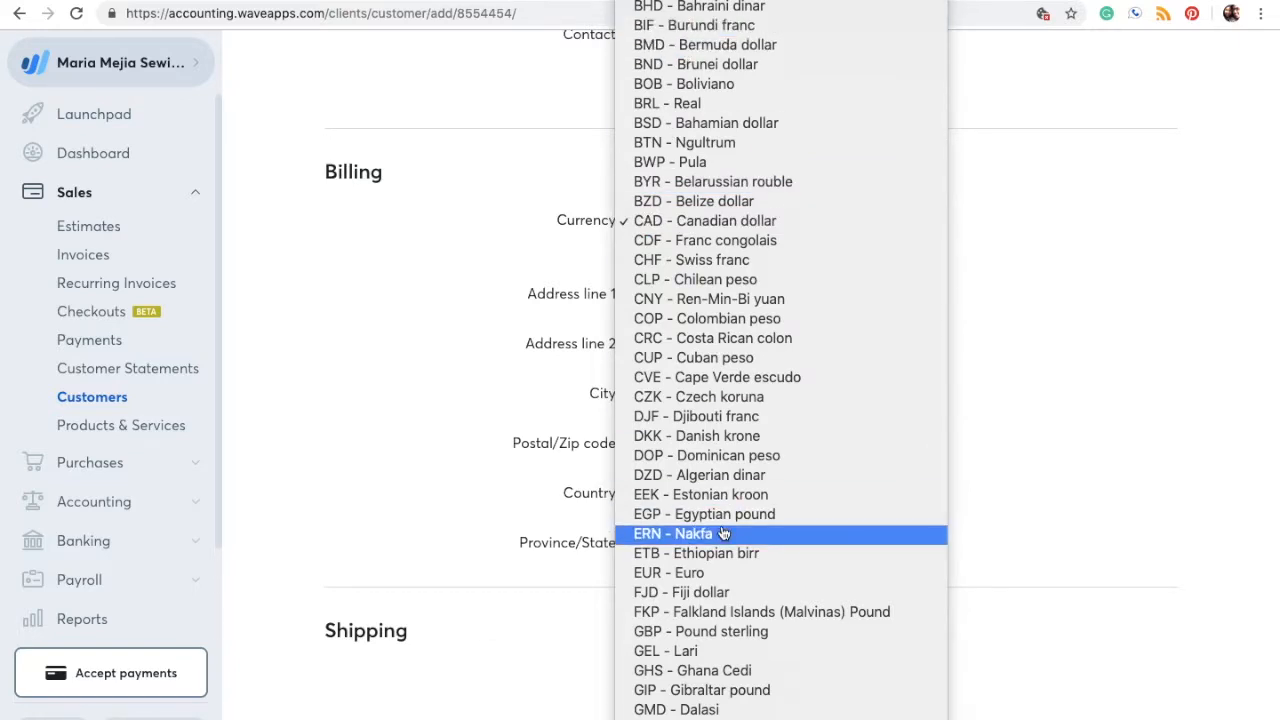
pyautogui.press('u')
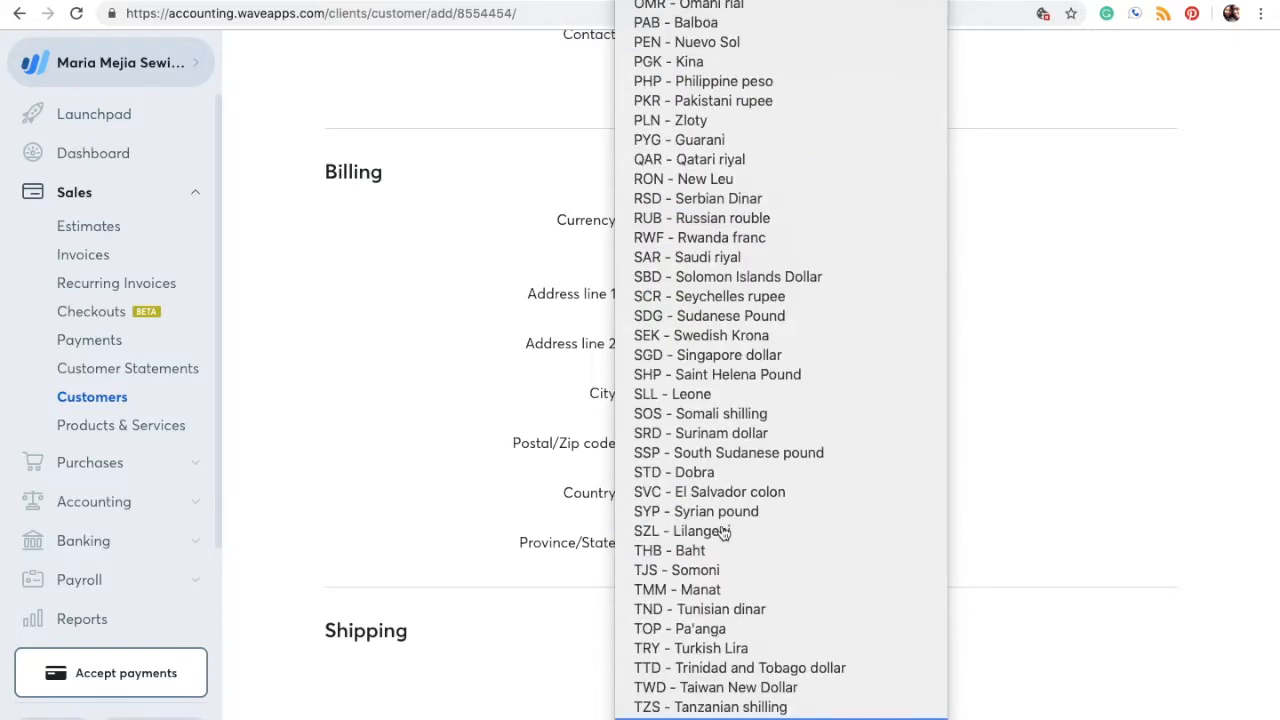
pyautogui.scroll(-3, 725, 533)
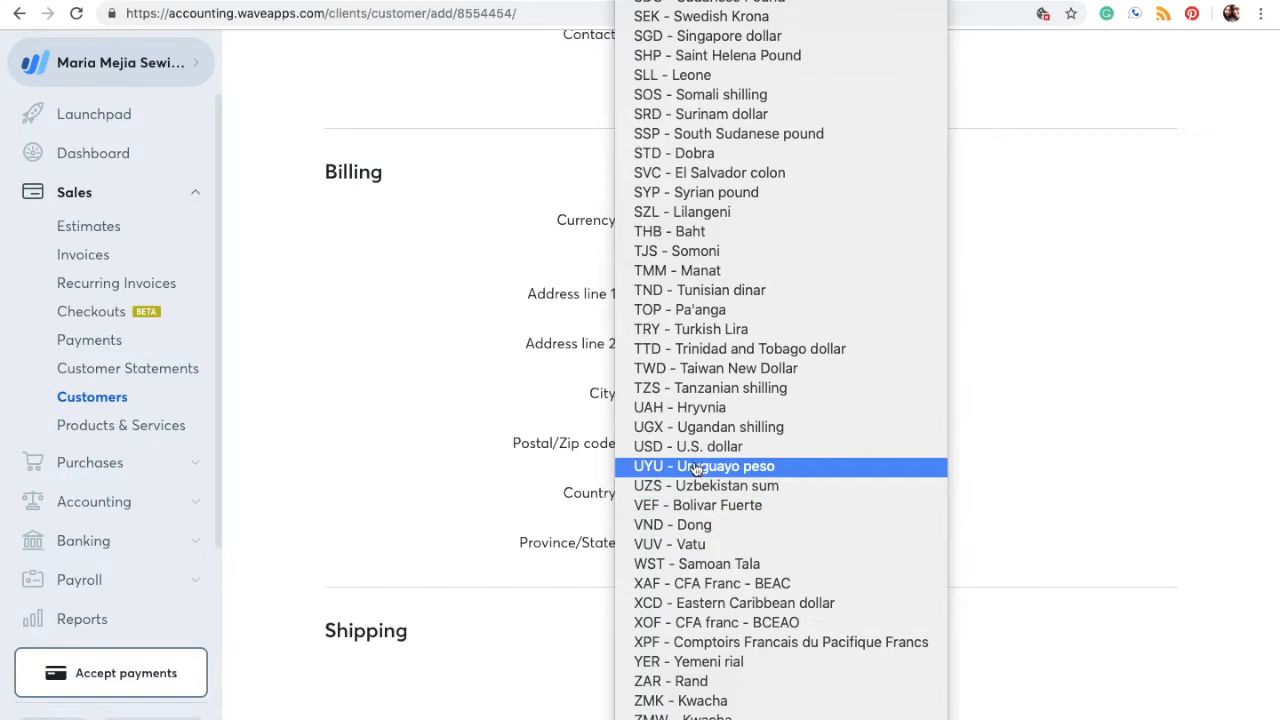
pyautogui.click(686, 448)
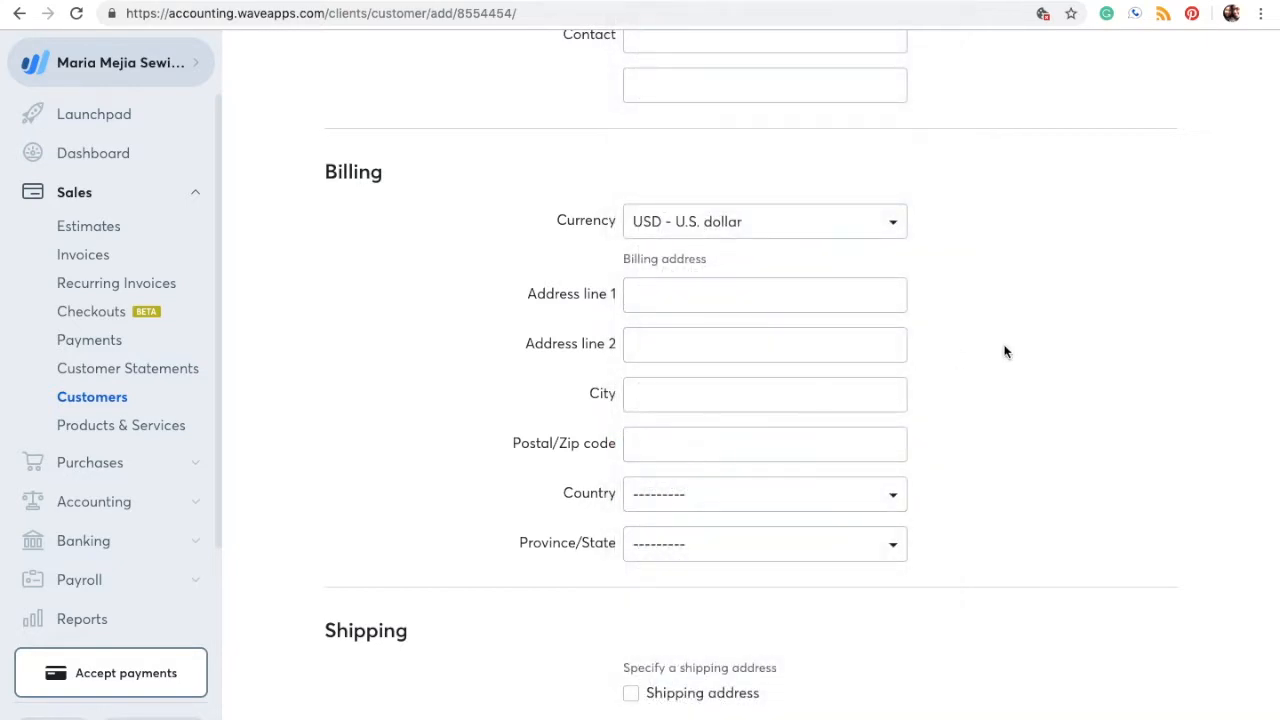
# Step: Set the customer's billing country to United States
pyautogui.scroll(4, 1005, 351)
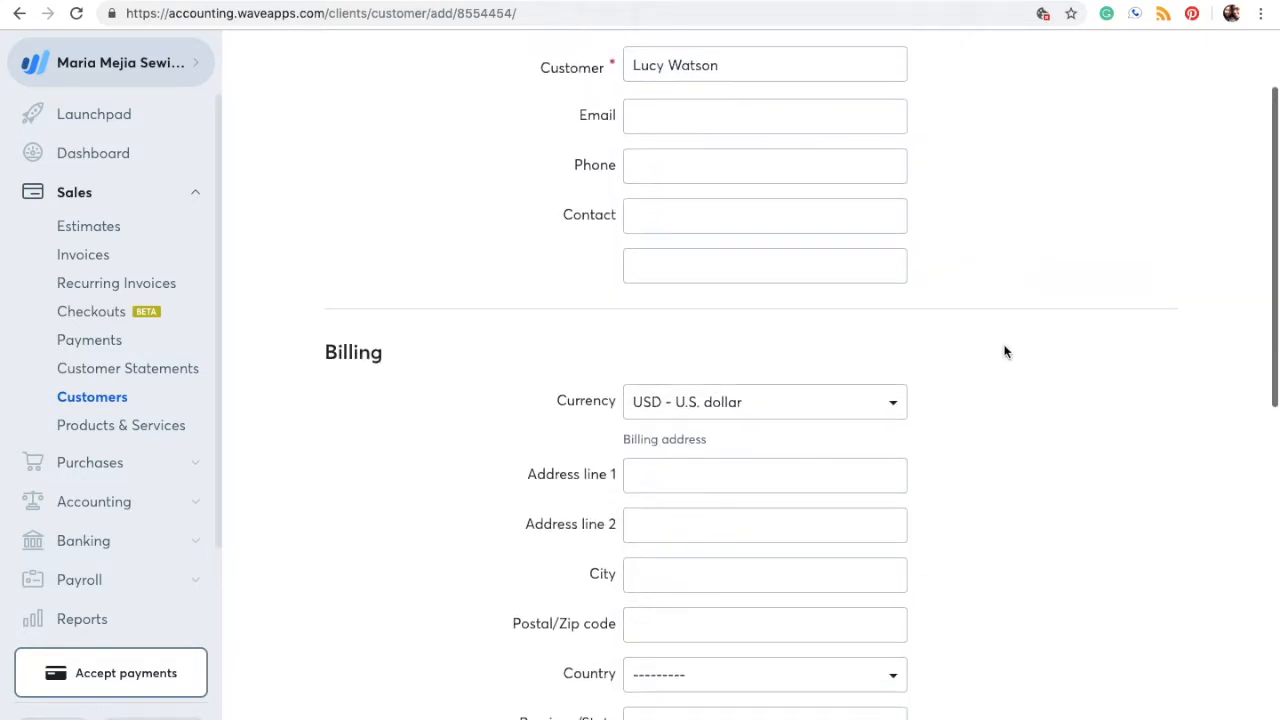
pyautogui.scroll(-3, 1005, 351)
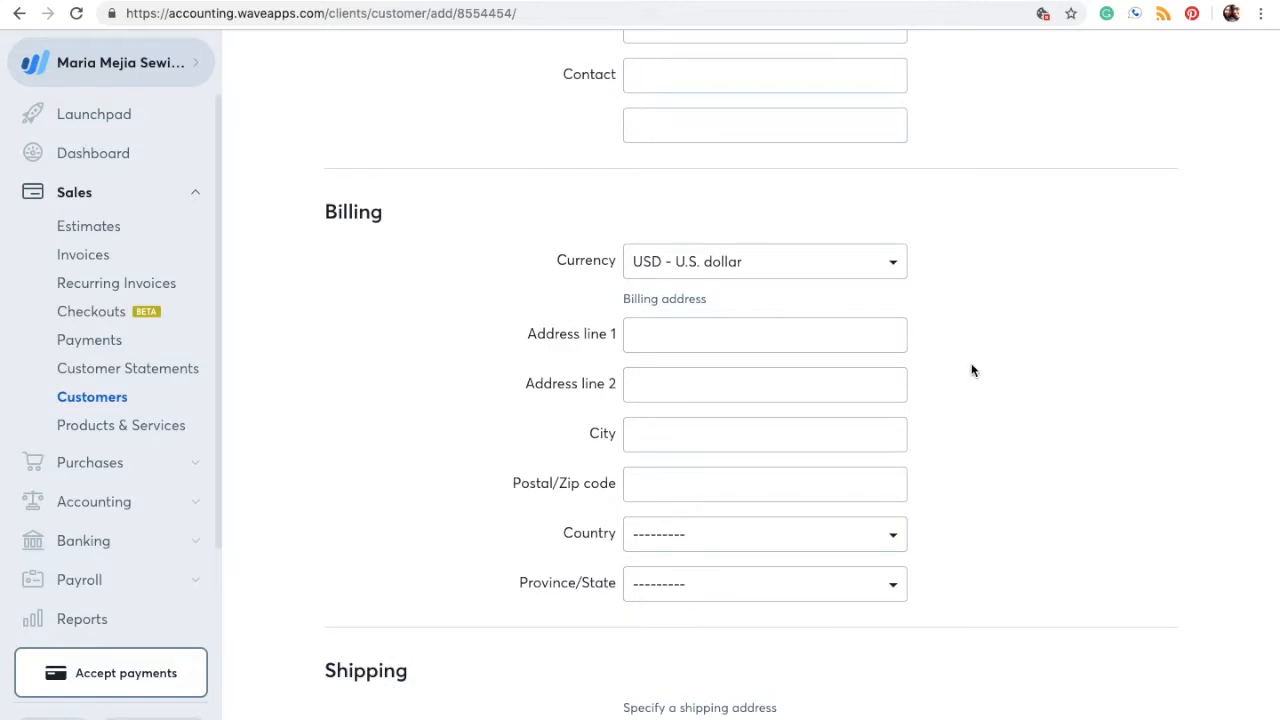
pyautogui.scroll(-1, 686, 520)
pyautogui.scroll(-2, 686, 523)
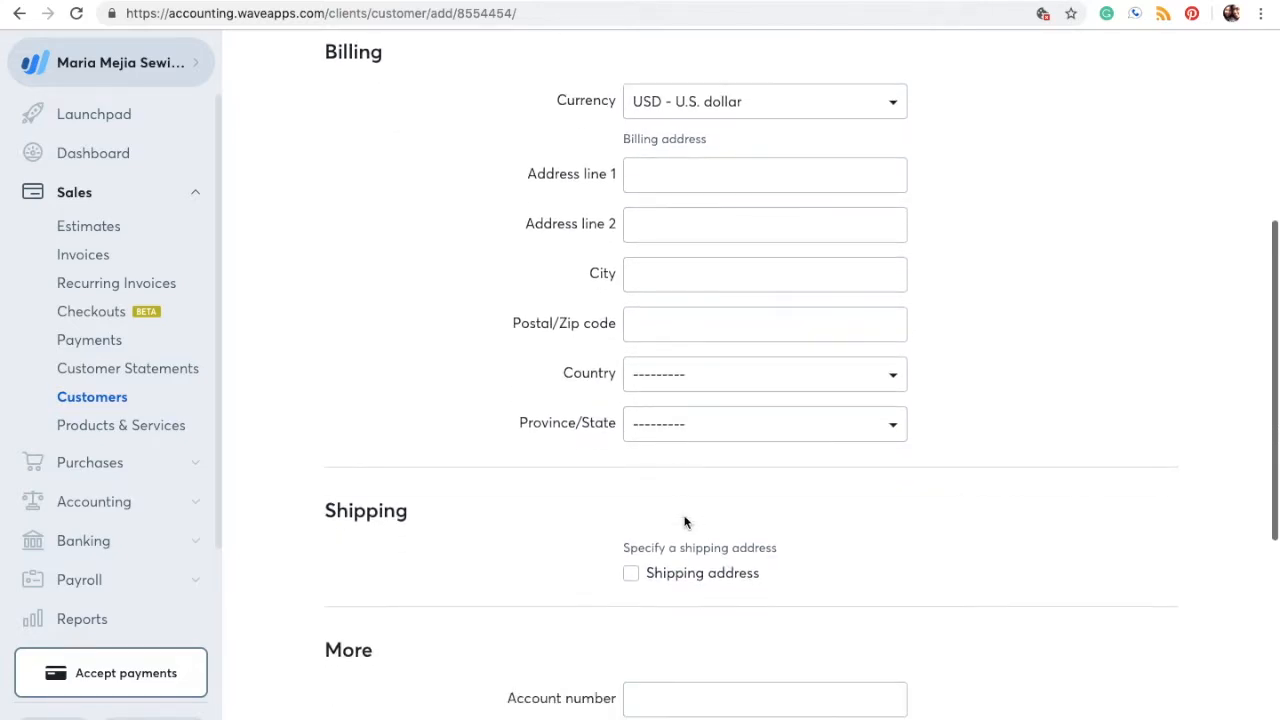
pyautogui.click(656, 385)
pyautogui.scroll(-20, 663, 380)
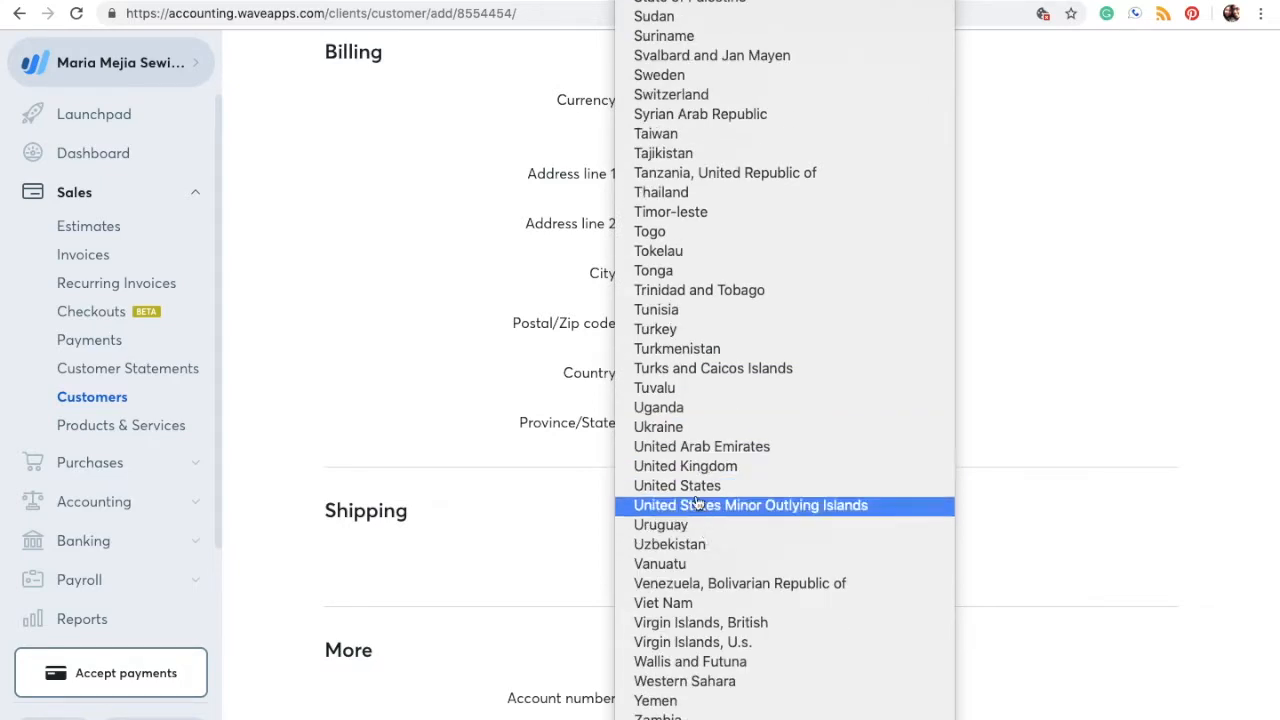
pyautogui.click(690, 486)
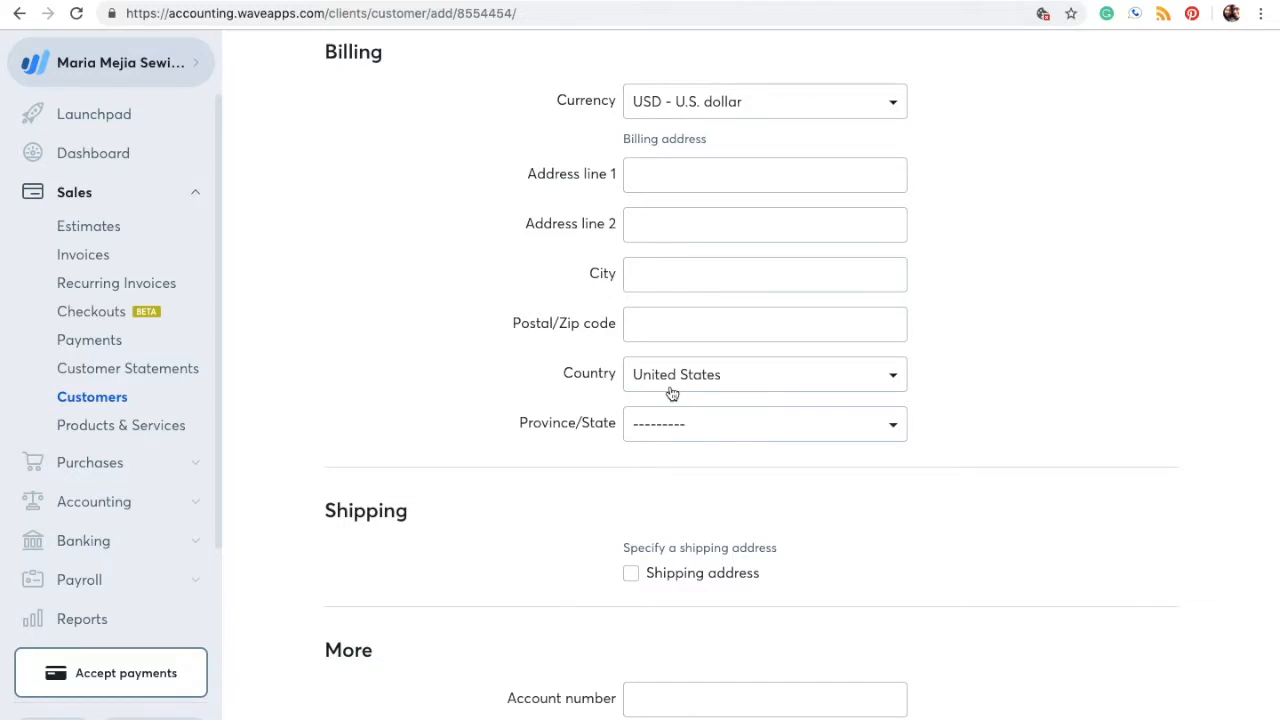
pyautogui.scroll(-3, 671, 394)
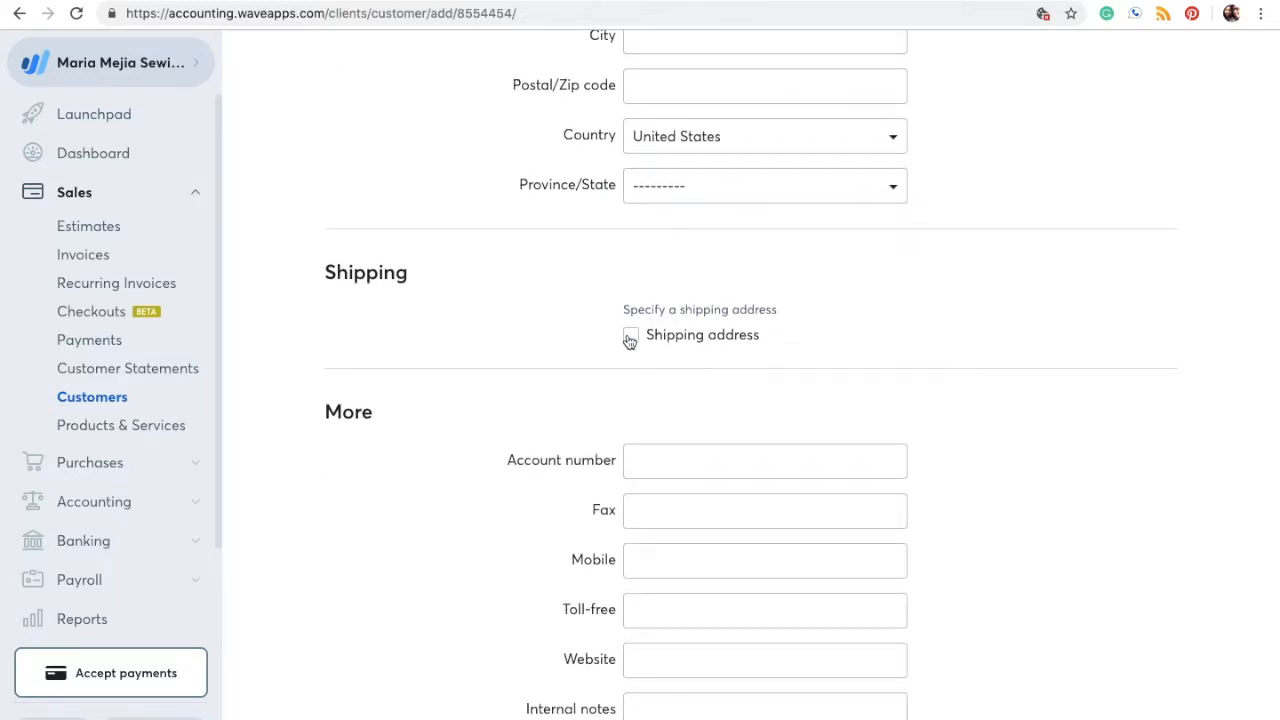
pyautogui.scroll(3, 628, 340)
pyautogui.scroll(-4, 712, 500)
pyautogui.scroll(-3, 706, 482)
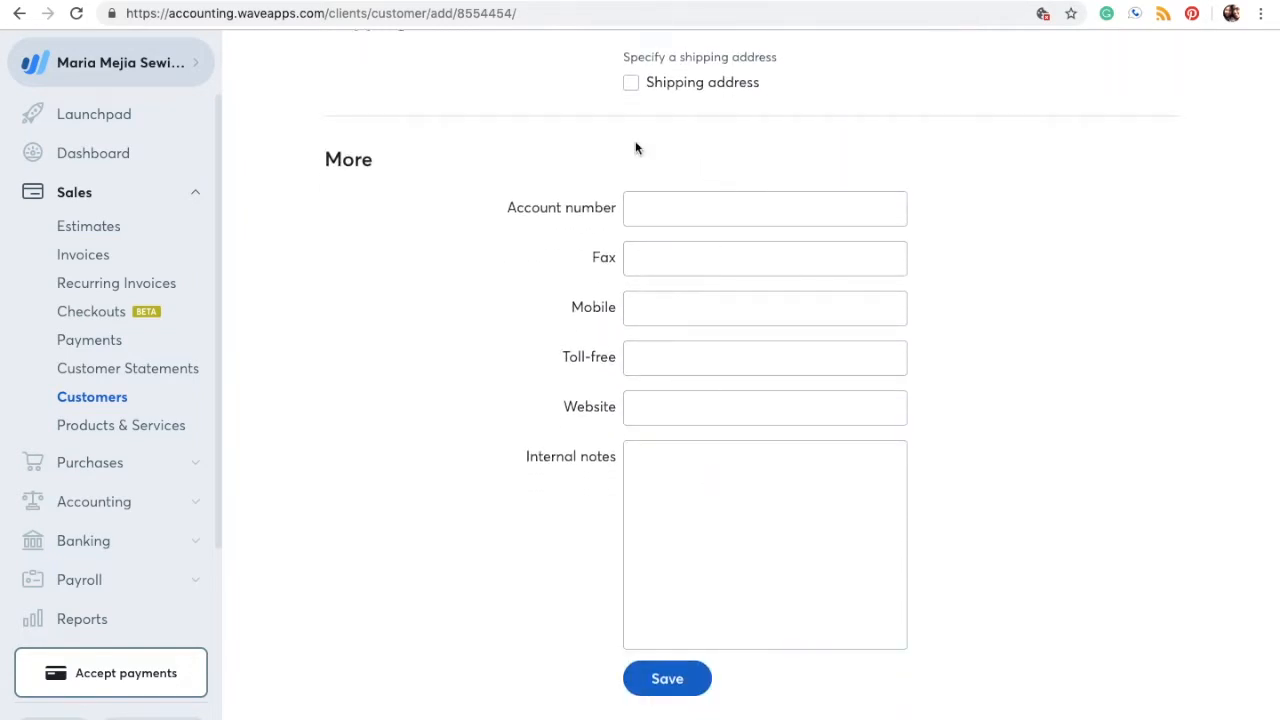
# Step: Give the customer an account number and the internal note 'parents dog', then save
pyautogui.click(811, 210)
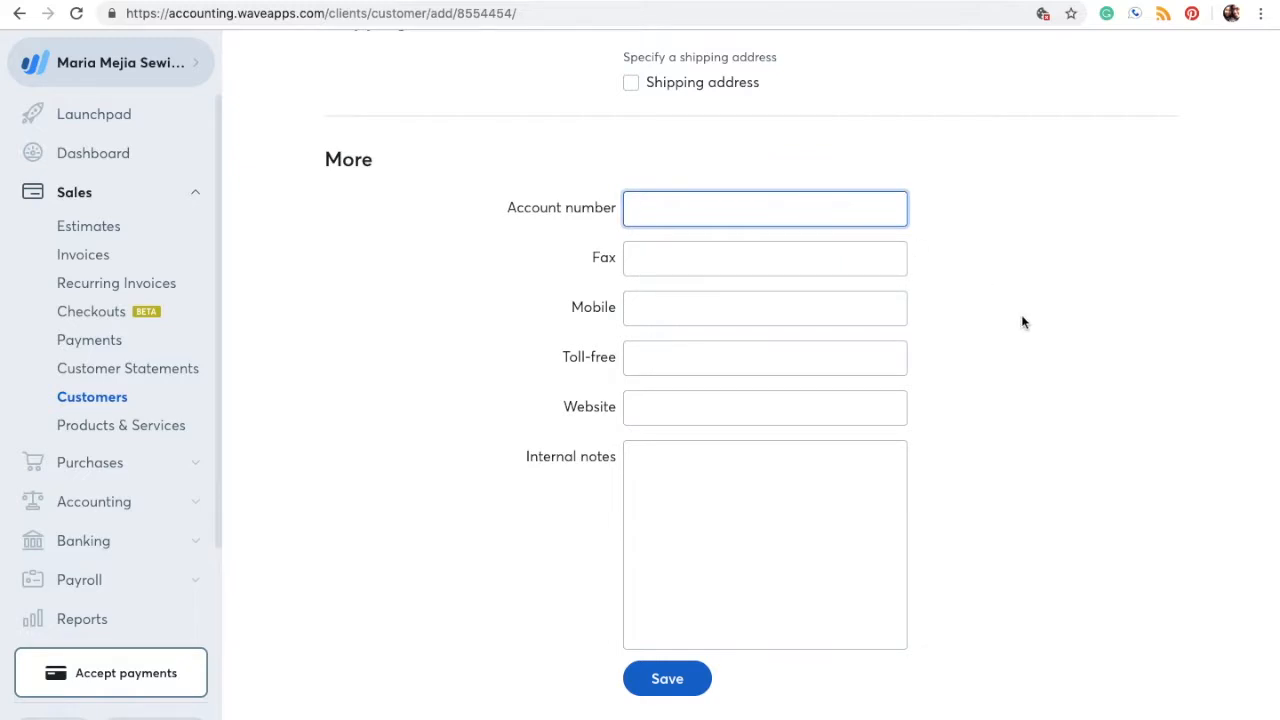
pyautogui.write('LW007')
pyautogui.click(711, 554)
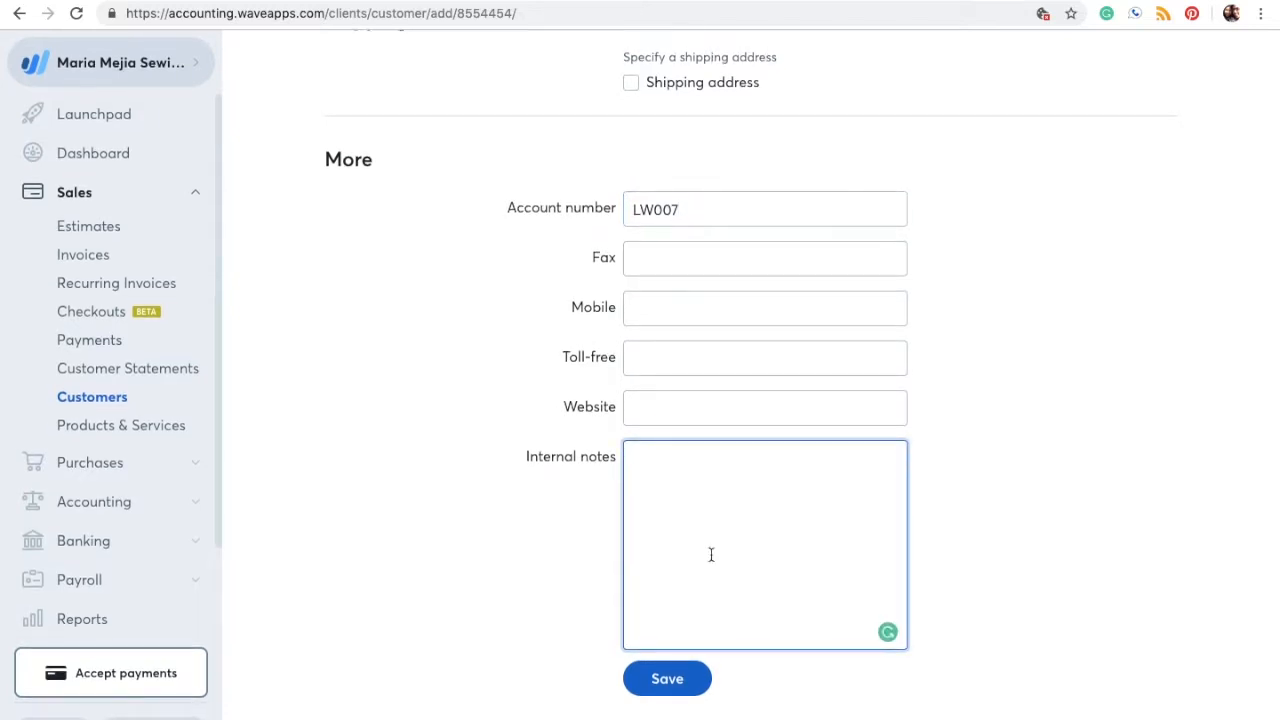
pyautogui.write('parents dog')
pyautogui.click(667, 679)
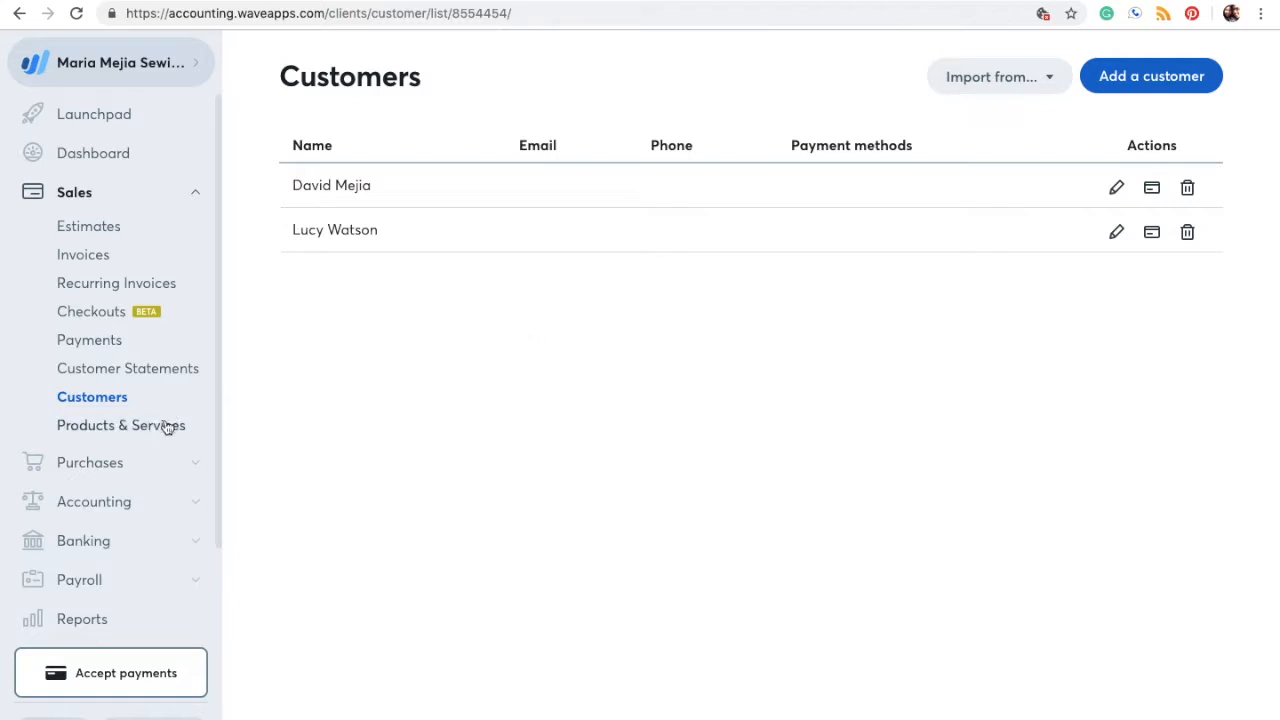
# Step: Open the Trial Balance report, with Uncategorized Income and Expense each at 17.04
pyautogui.click(200, 504)
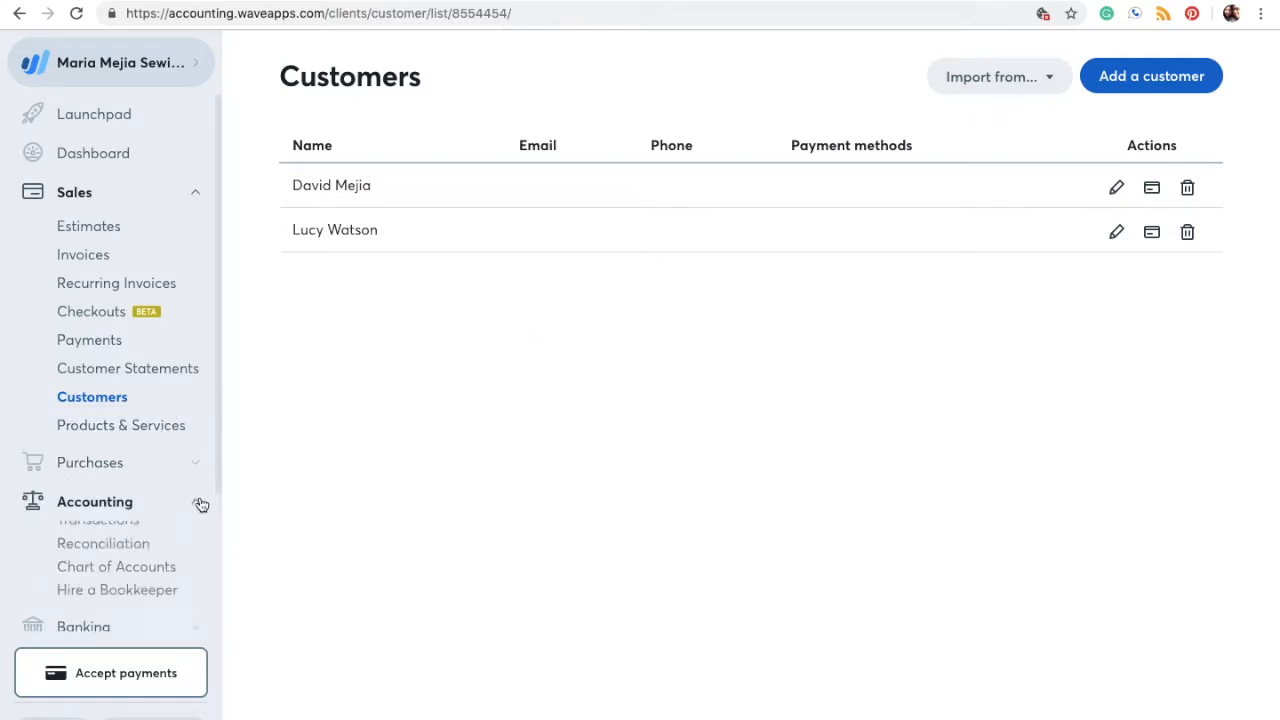
pyautogui.scroll(-1, 135, 560)
pyautogui.scroll(-3, 133, 560)
pyautogui.click(156, 545)
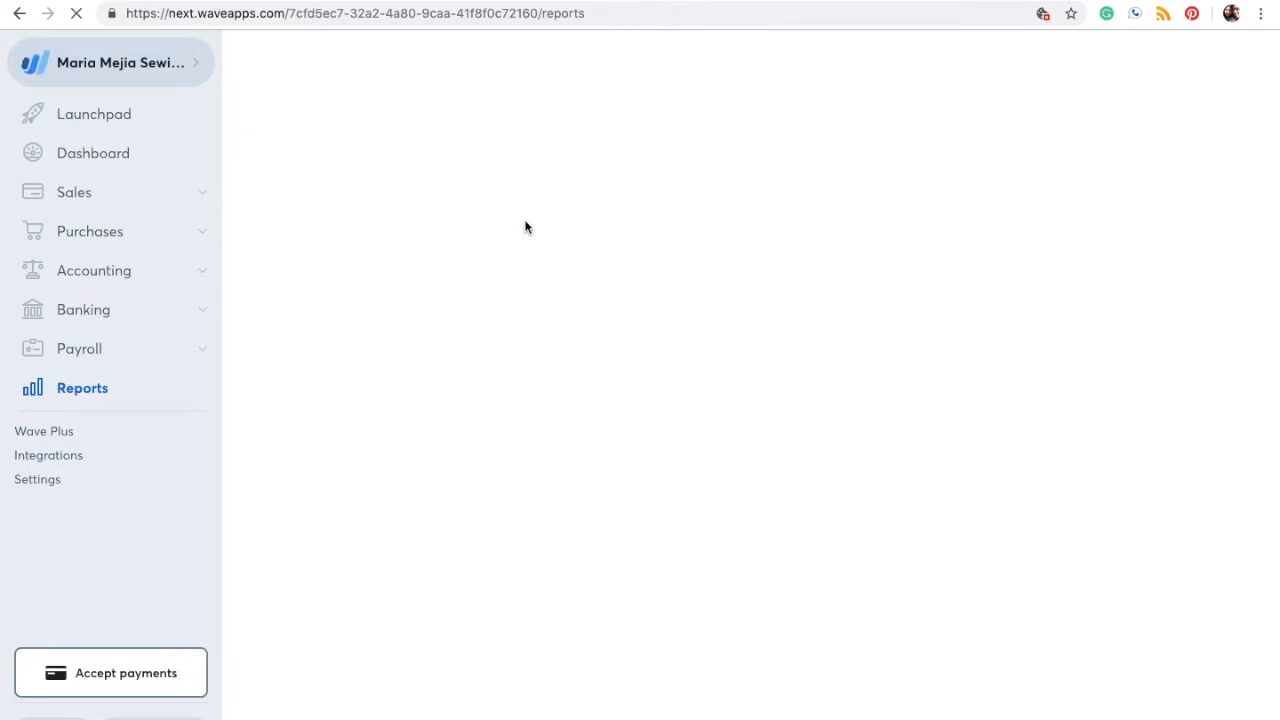
pyautogui.scroll(-6, 617, 356)
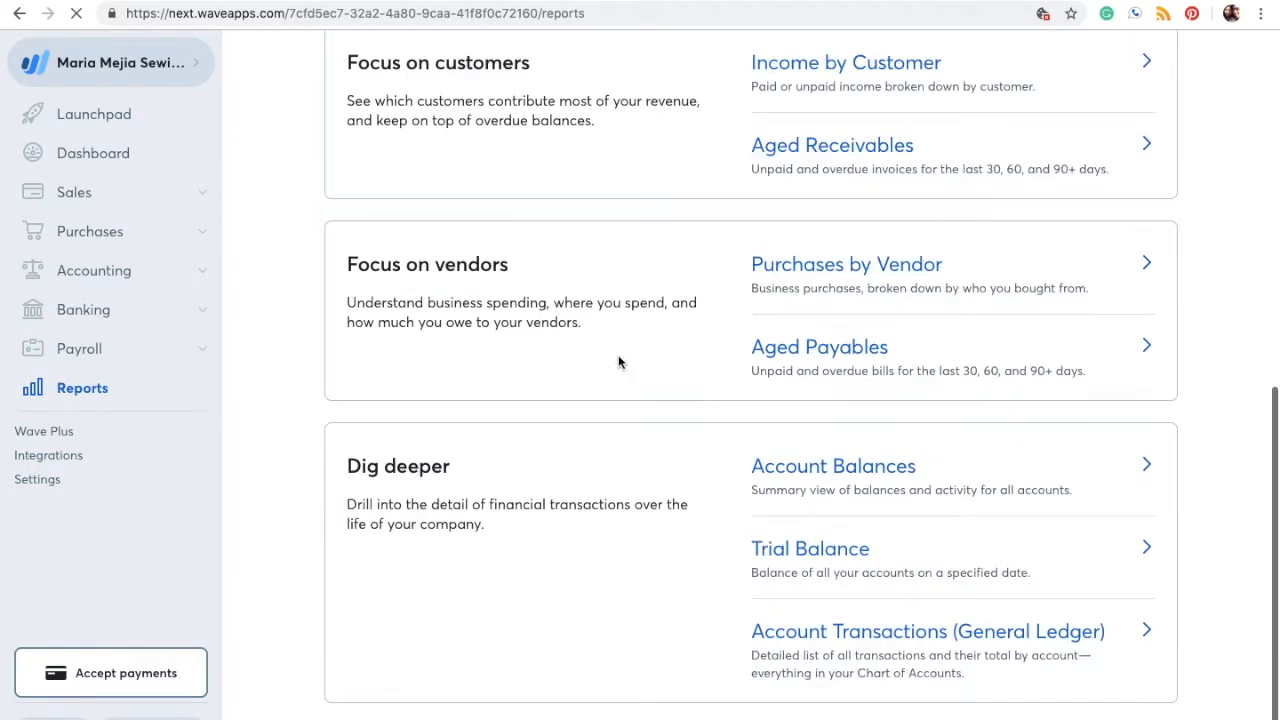
pyautogui.click(810, 555)
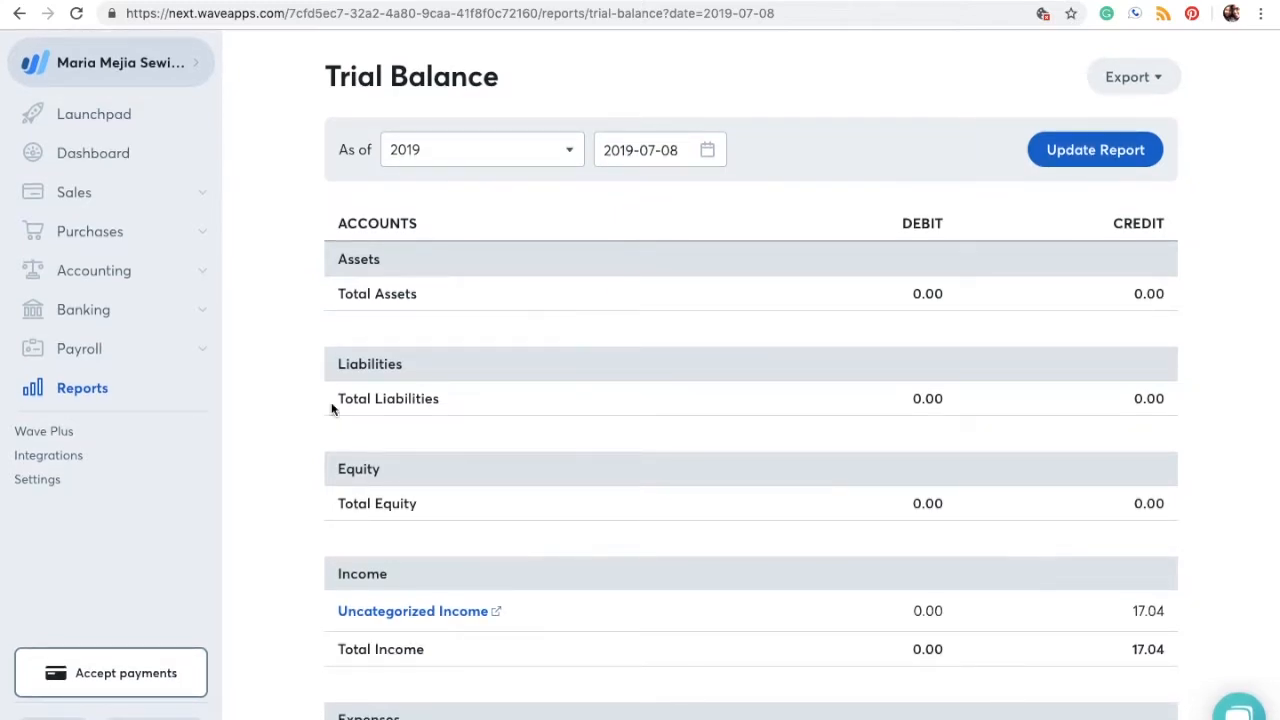
pyautogui.scroll(-3, 680, 540)
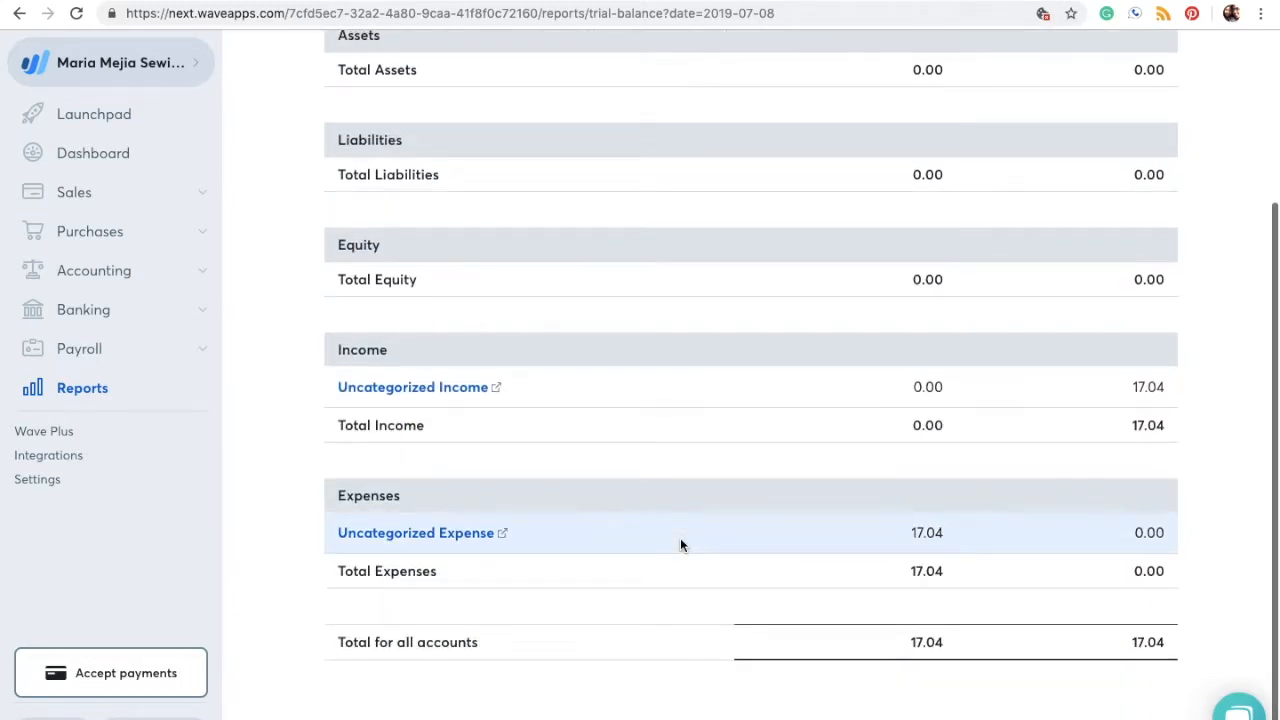
pyautogui.scroll(-1, 750, 467)
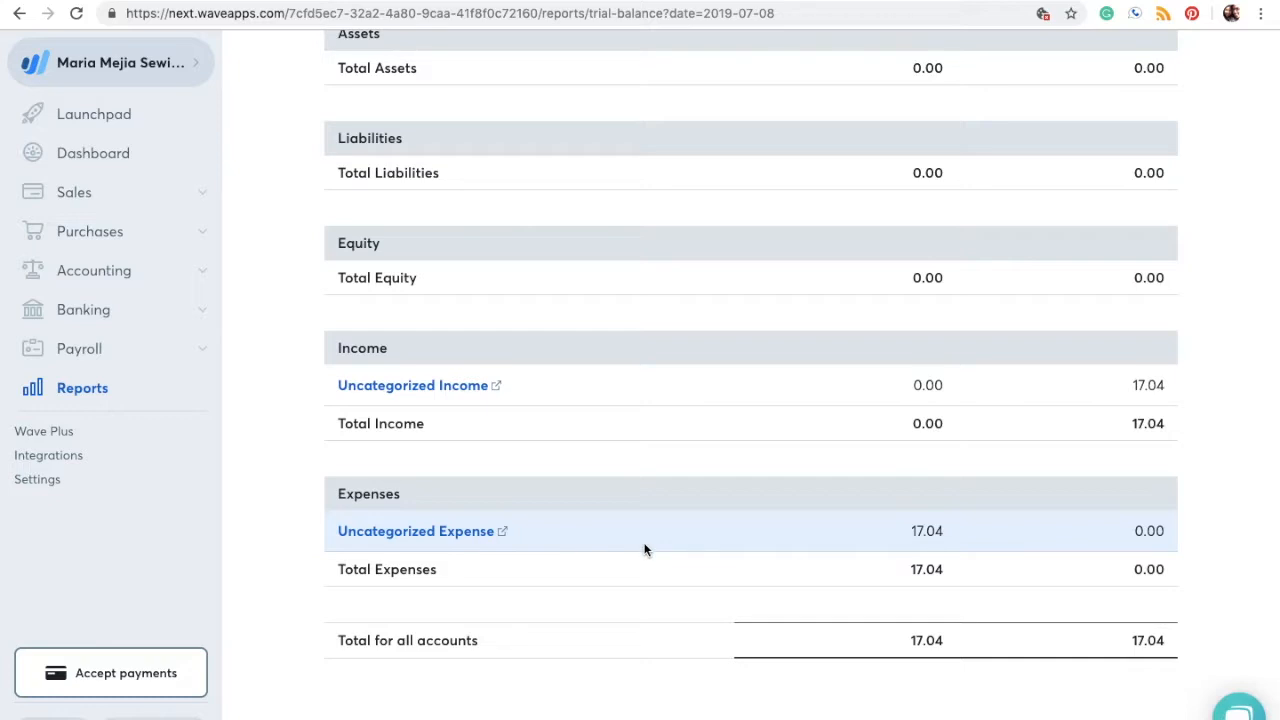
pyautogui.scroll(5, 644, 549)
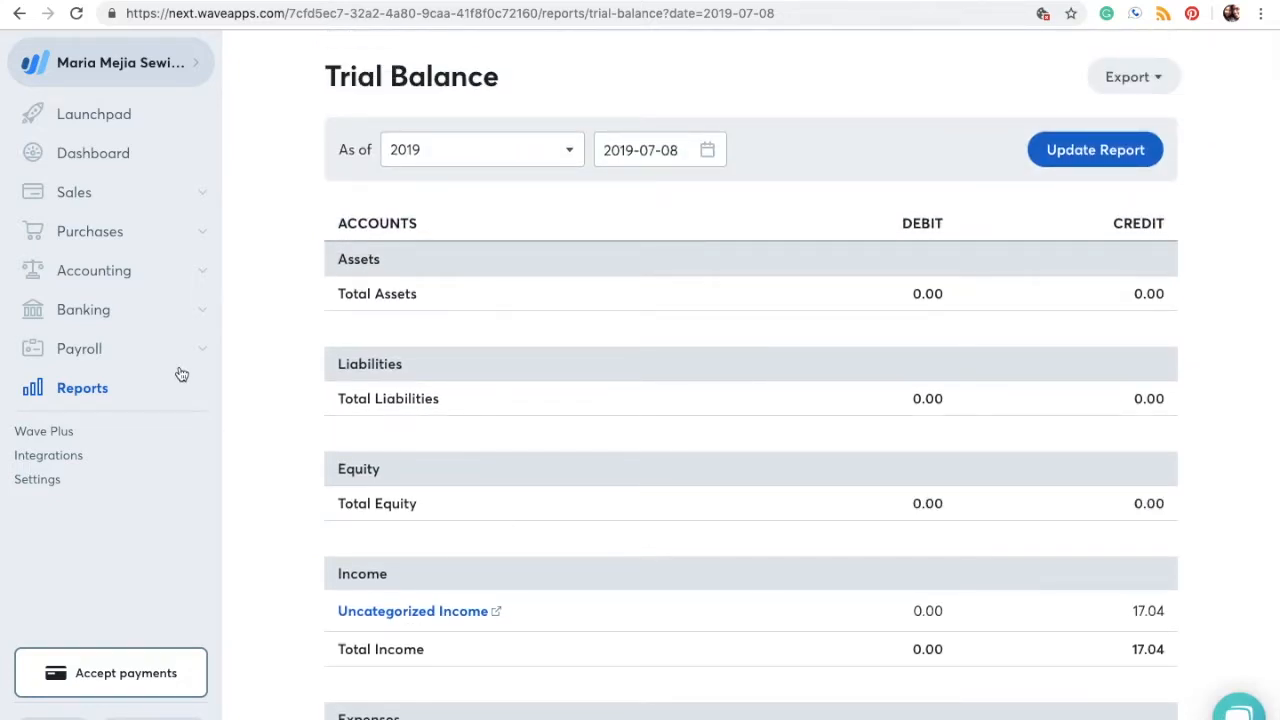
# Step: Add a journal transaction and save the 250.00 Opening Balance entry dated 2018-12-31
pyautogui.click(202, 276)
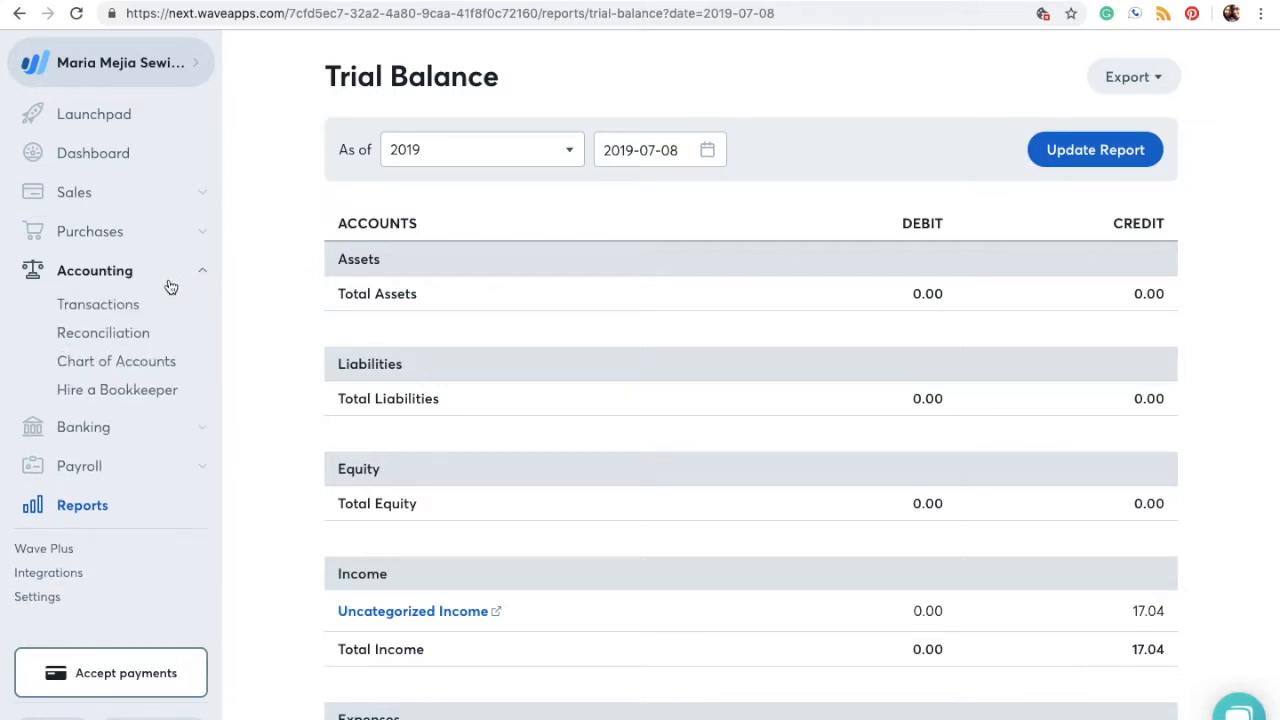
pyautogui.click(107, 306)
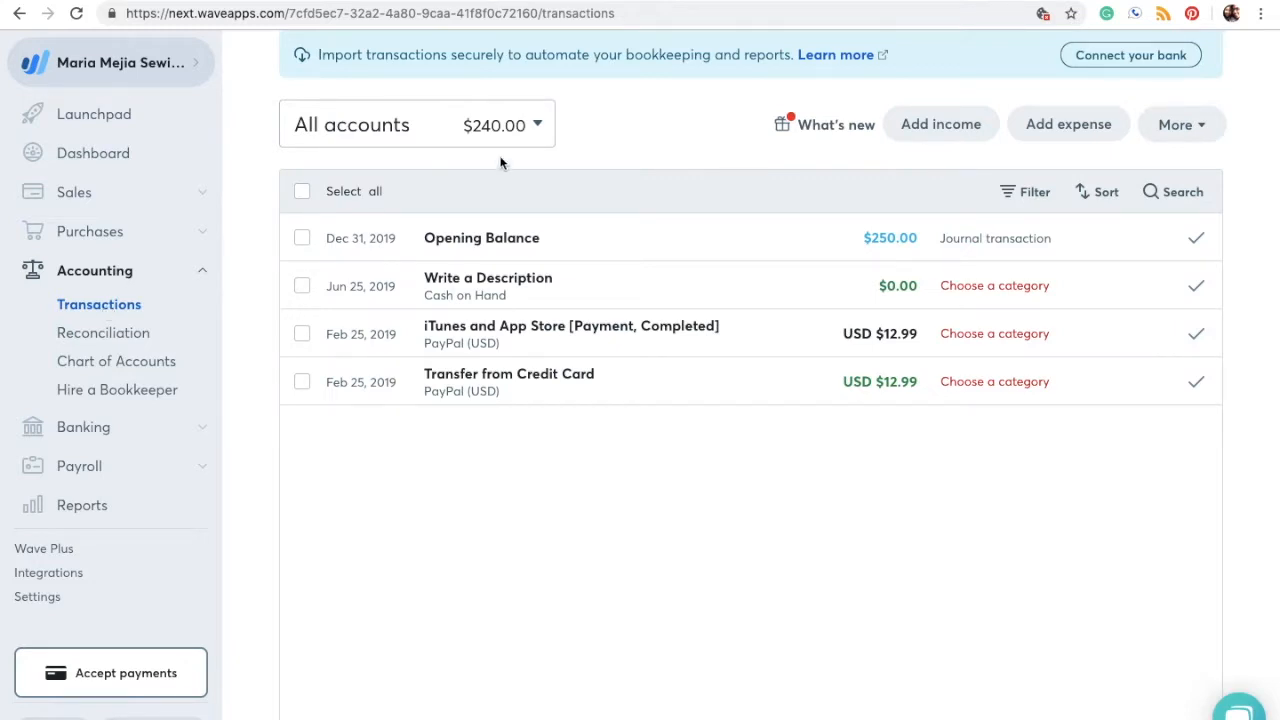
pyautogui.click(1208, 130)
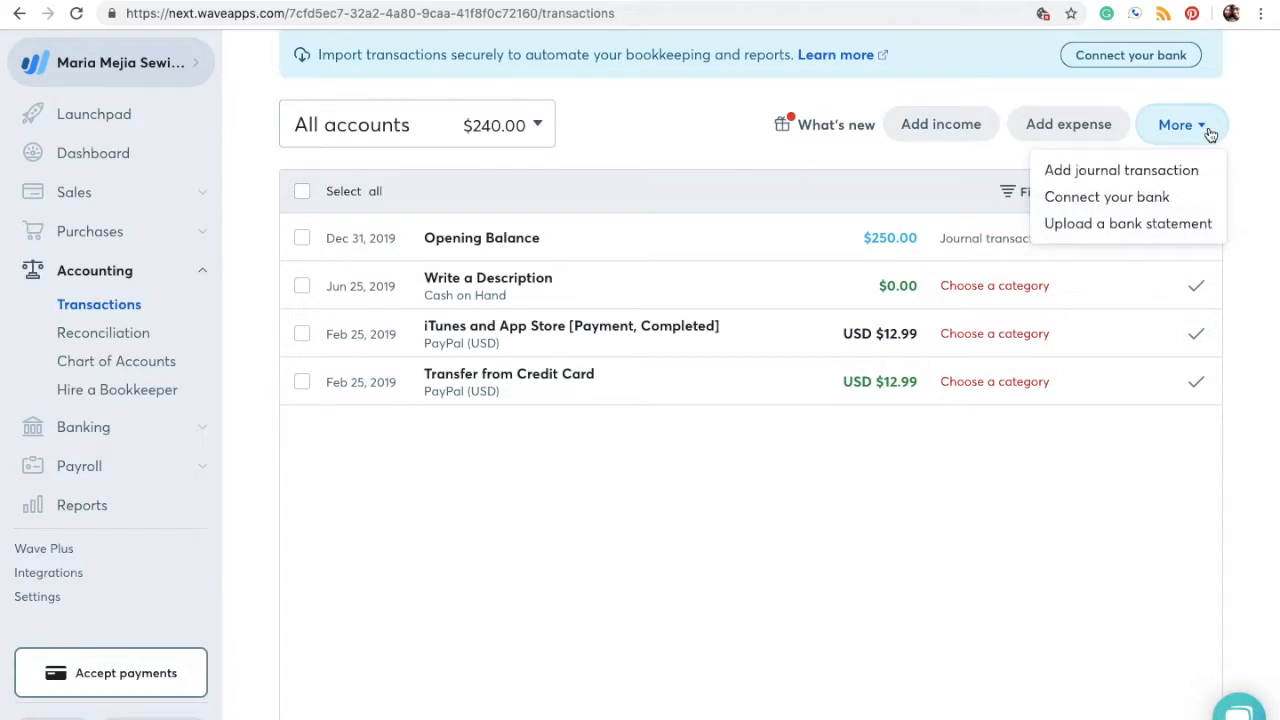
pyautogui.click(1148, 174)
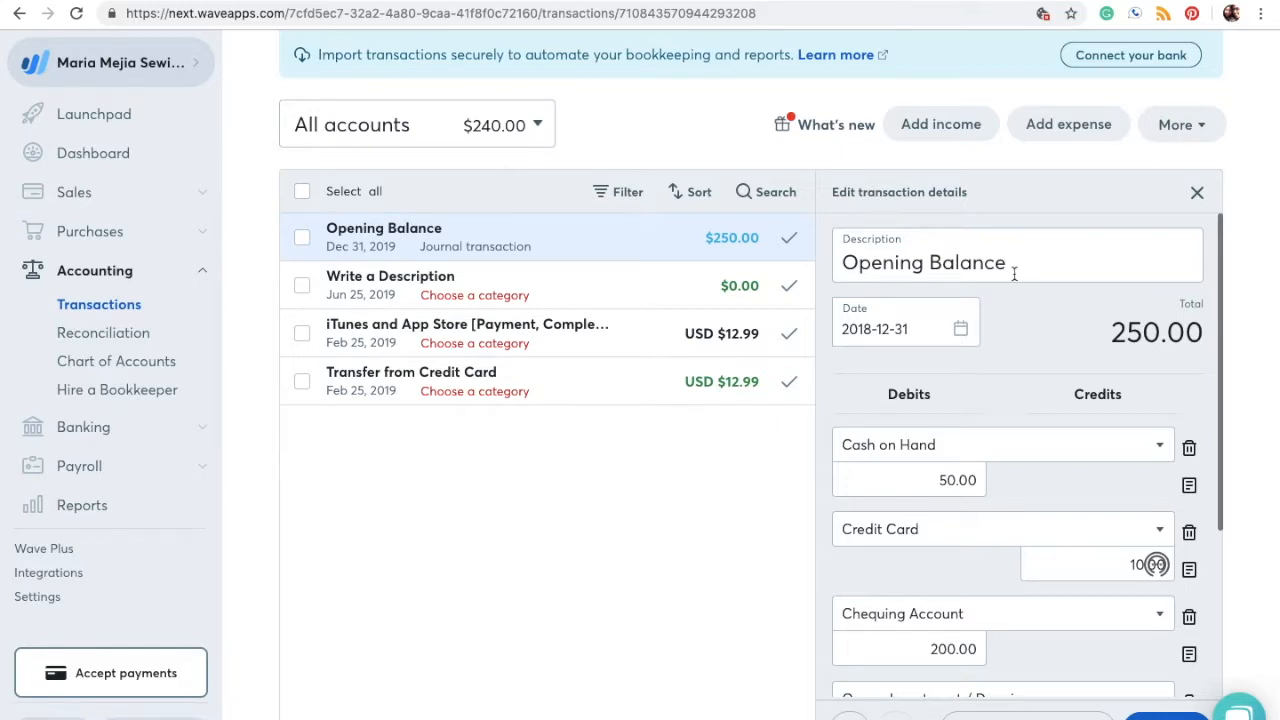
pyautogui.scroll(-3, 1022, 369)
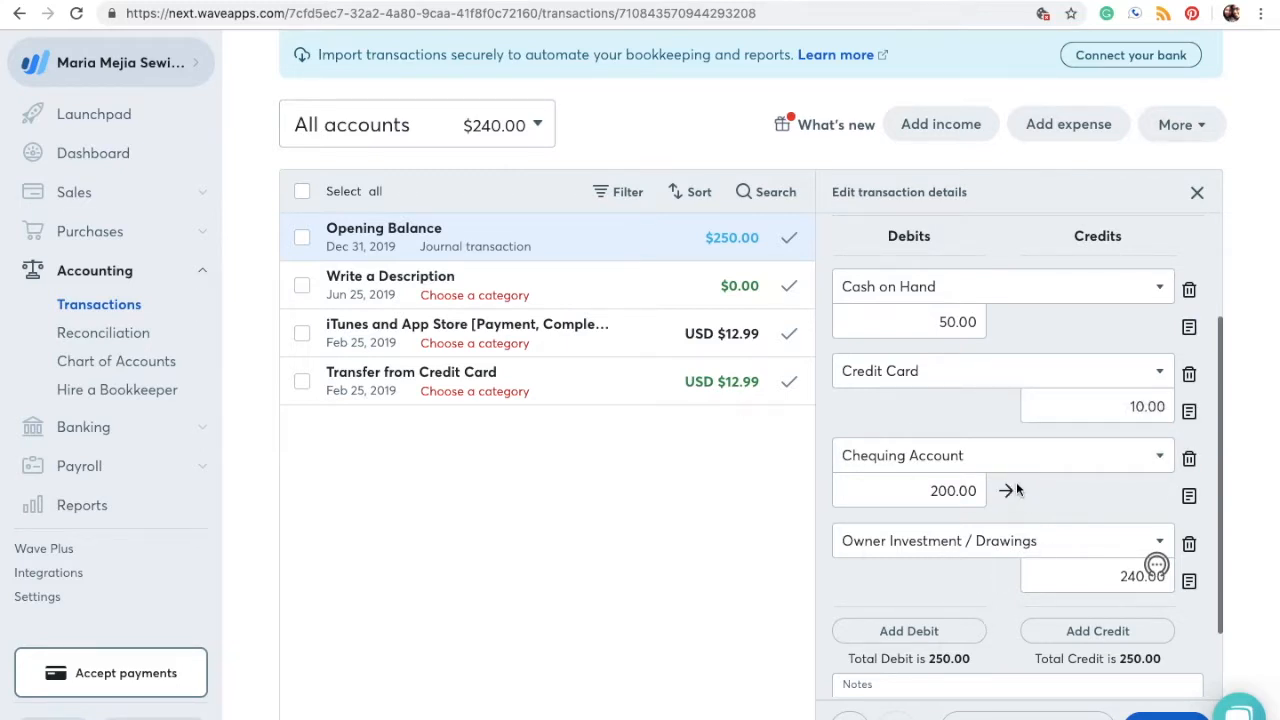
pyautogui.scroll(-2, 1076, 532)
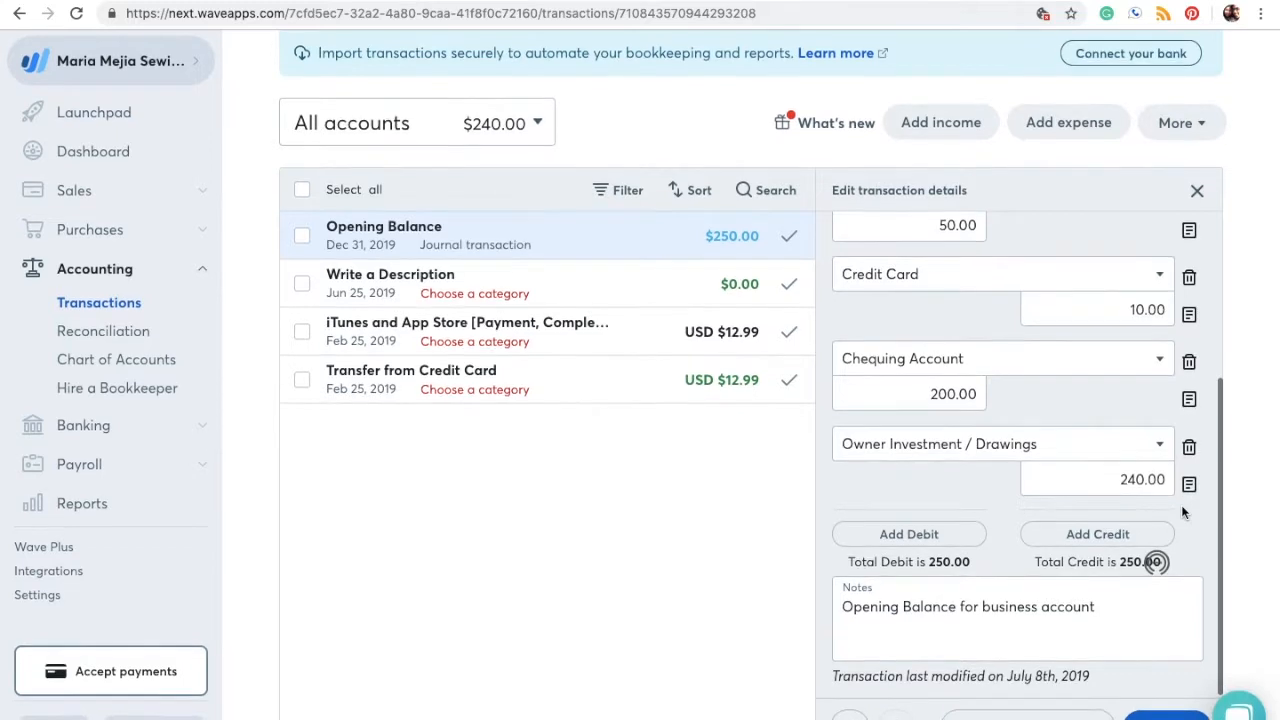
pyautogui.scroll(5, 1138, 508)
pyautogui.press('super+s')
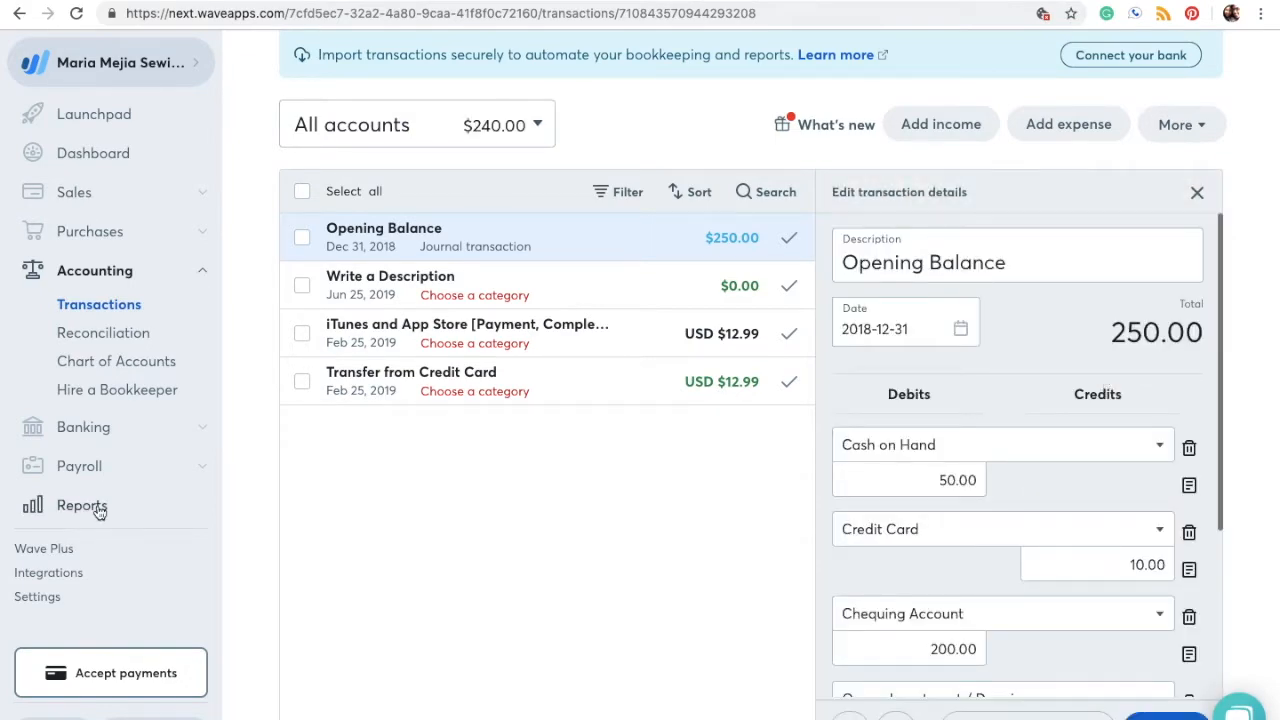
# Step: Open the Trial Balance report and confirm debits and credits both total 267.04
pyautogui.click(66, 505)
pyautogui.scroll(-10, 717, 468)
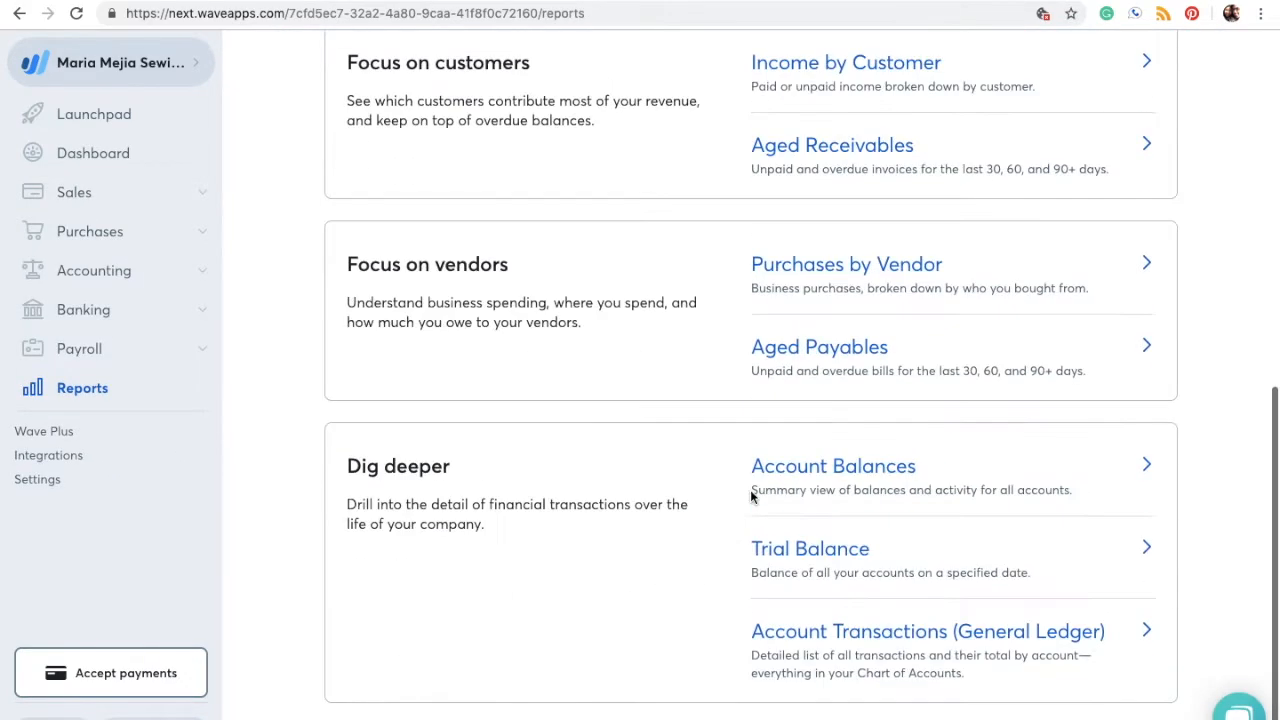
pyautogui.click(814, 549)
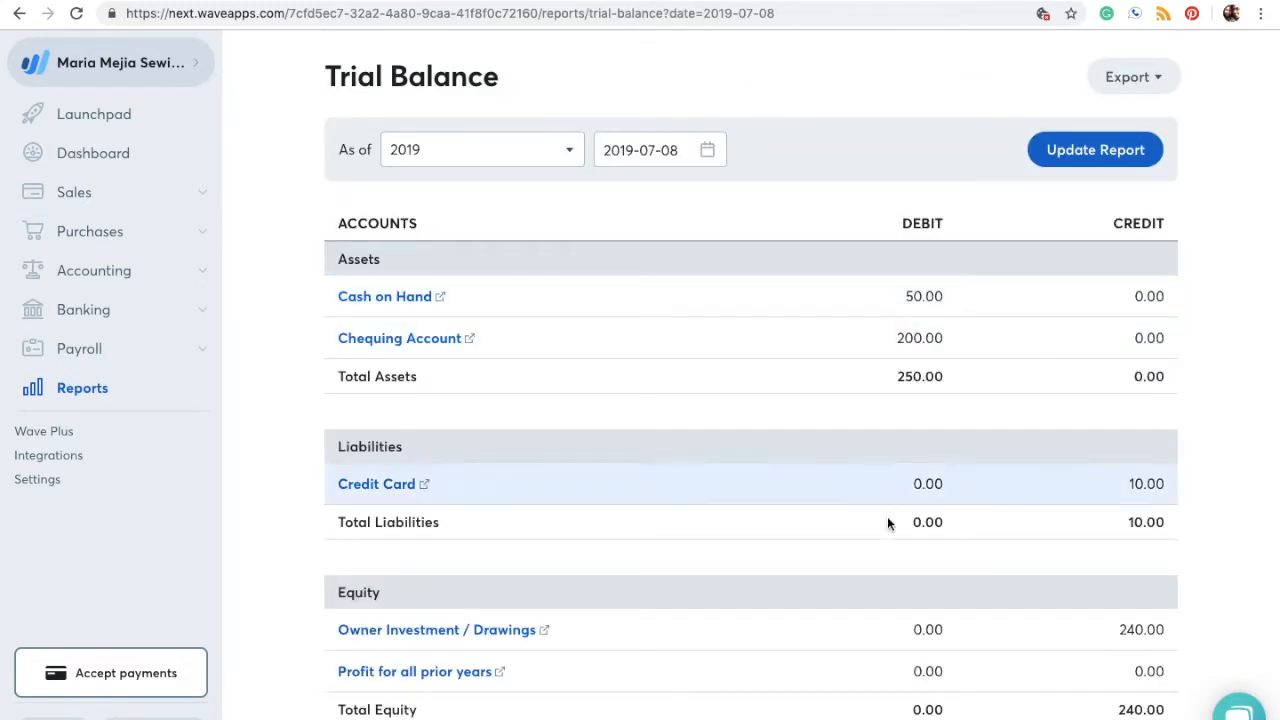
pyautogui.scroll(-3, 907, 582)
pyautogui.scroll(2, 908, 590)
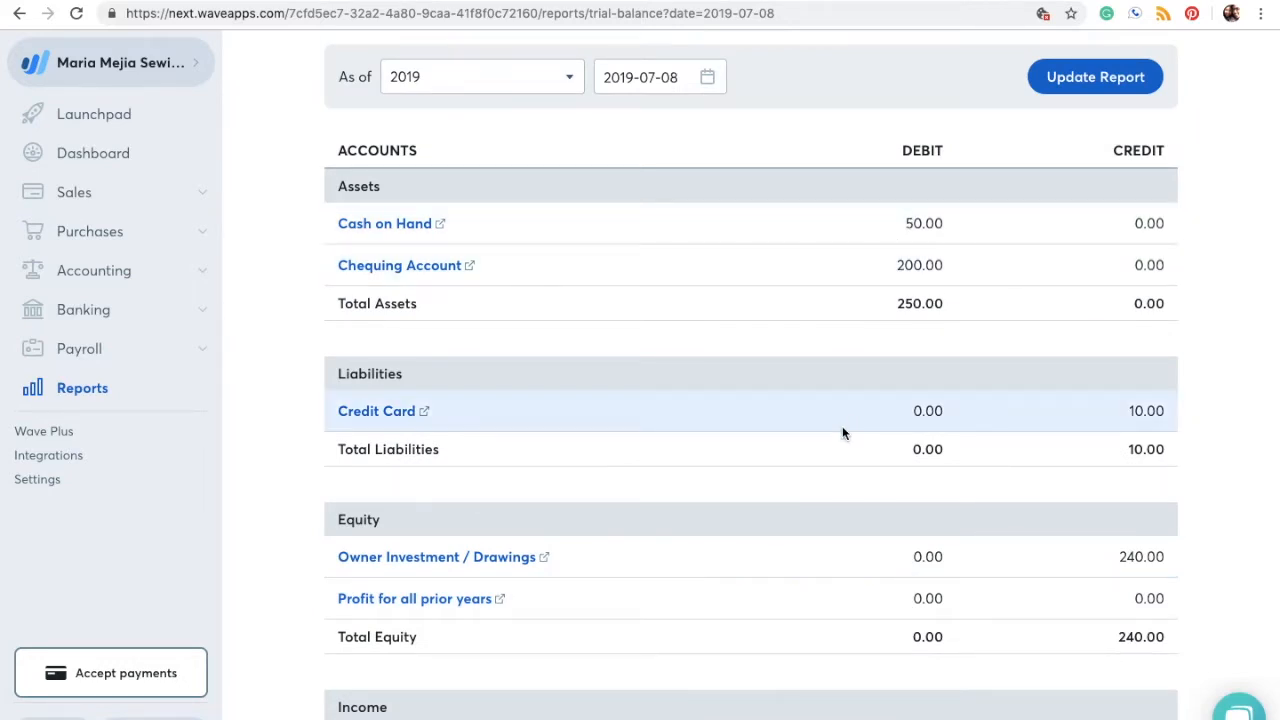
pyautogui.scroll(-5, 842, 432)
pyautogui.scroll(-1, 842, 432)
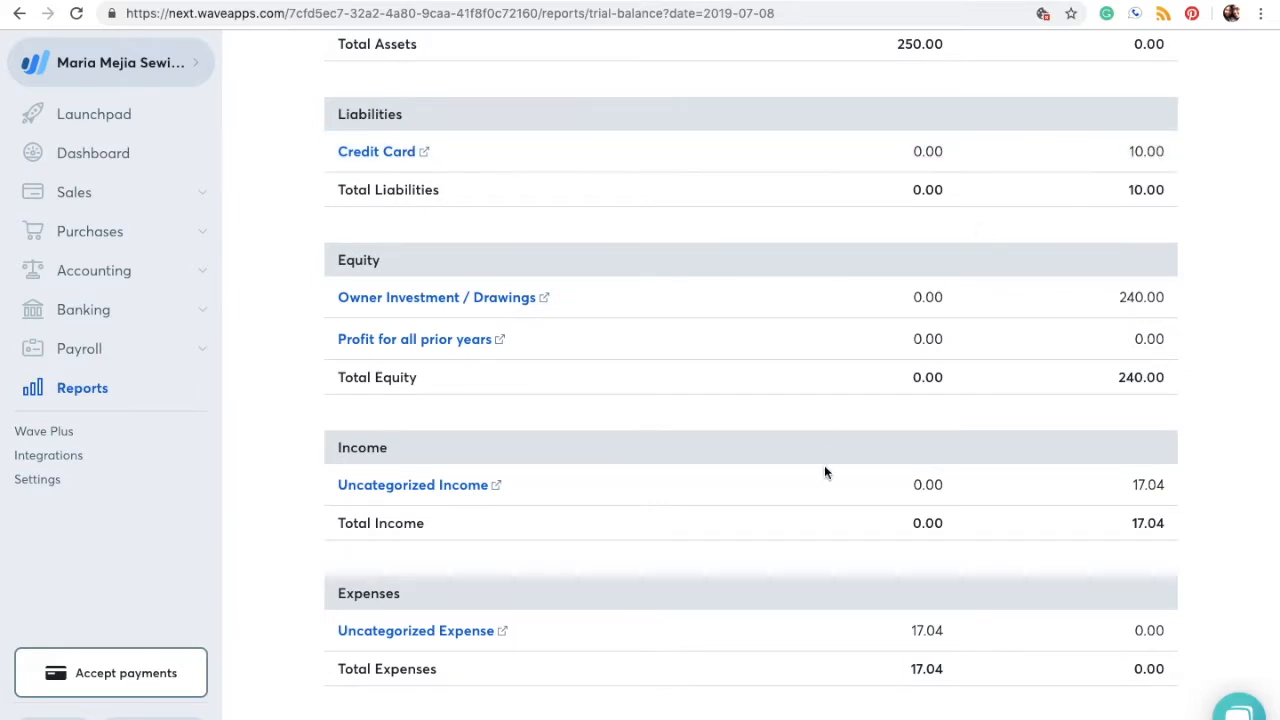
pyautogui.scroll(-1, 833, 500)
pyautogui.scroll(-1, 833, 500)
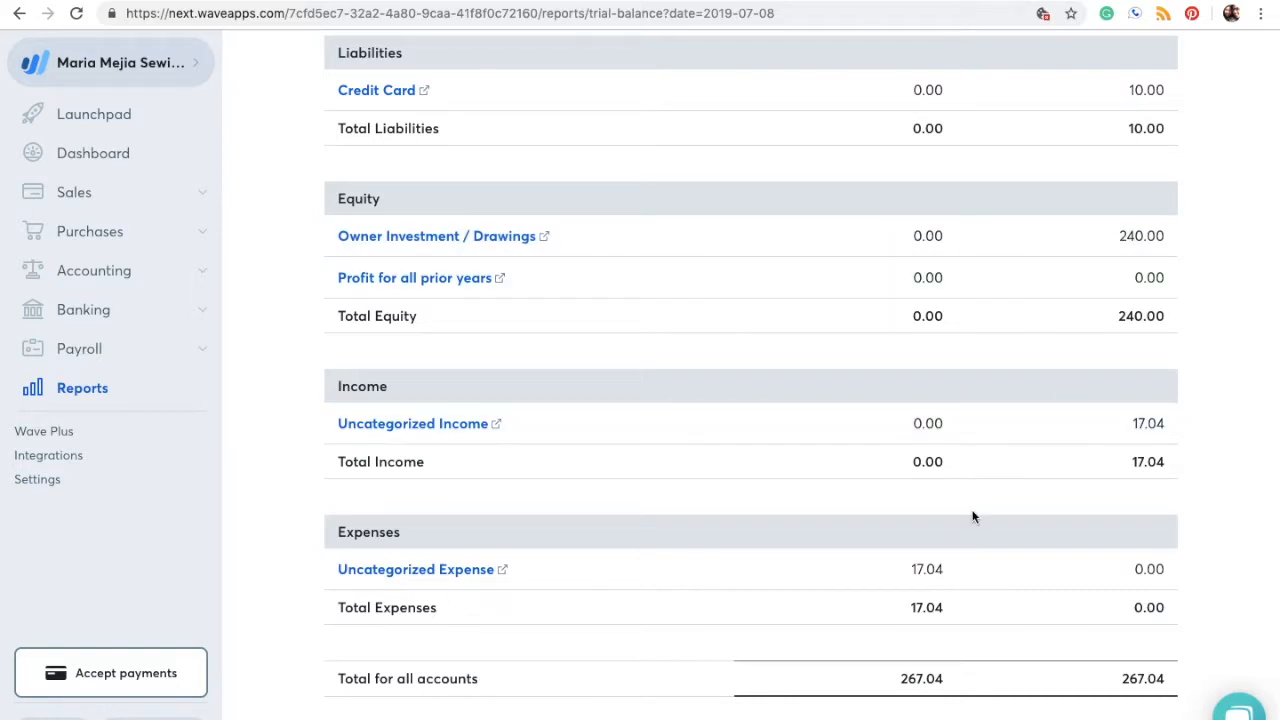
pyautogui.scroll(5, 972, 517)
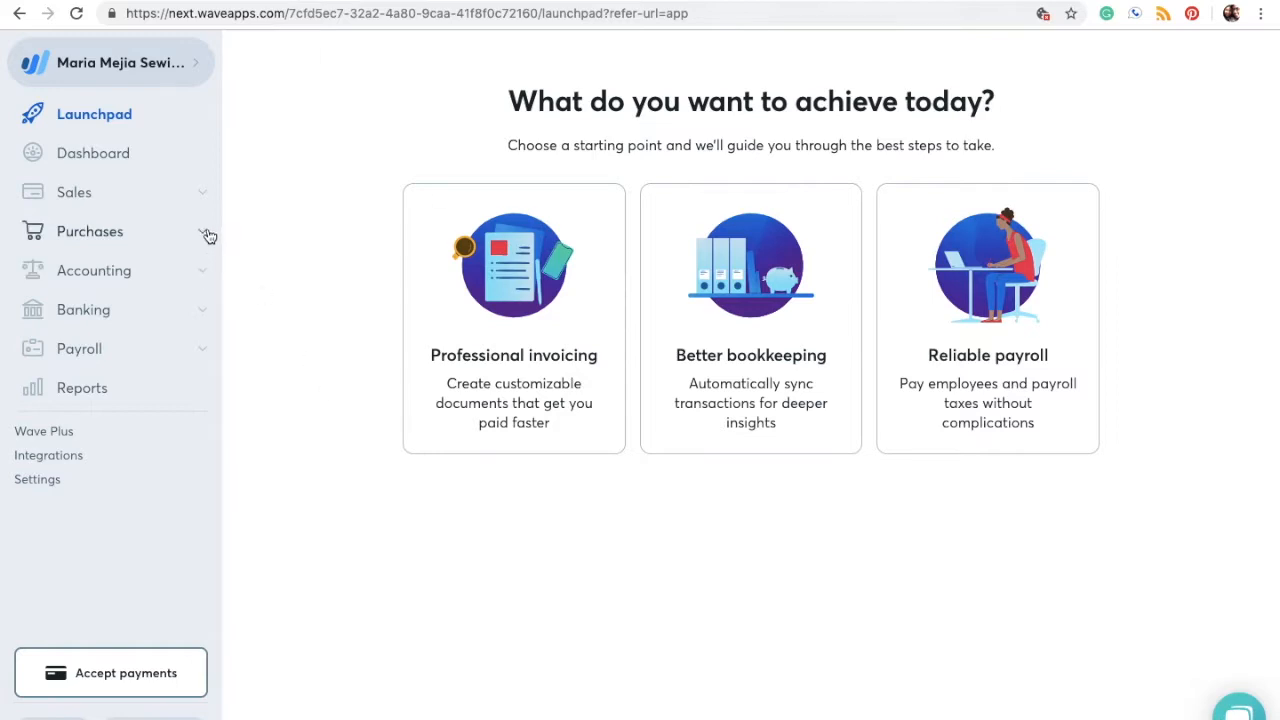
pyautogui.click(203, 197)
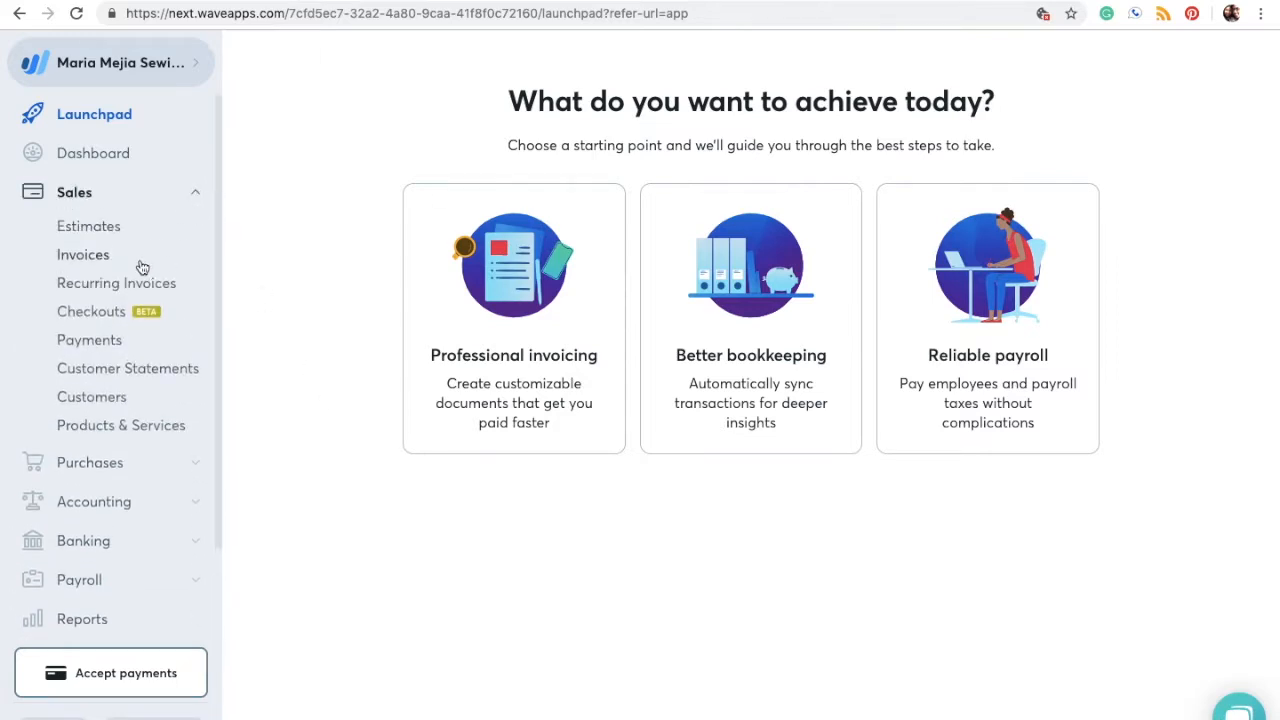
# Step: Open Invoice Customization, with the Contemporary template and #a40c0c accent color, from Invoices settings
pyautogui.click(138, 262)
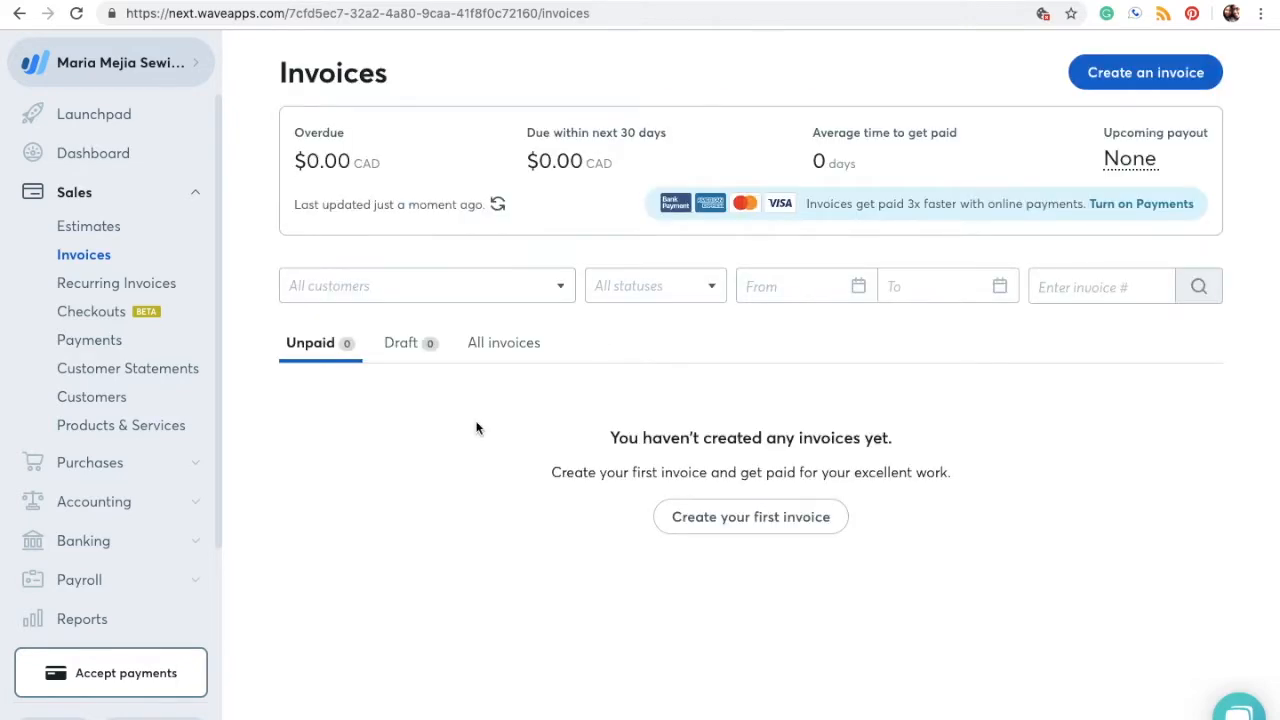
pyautogui.scroll(-2, 60, 530)
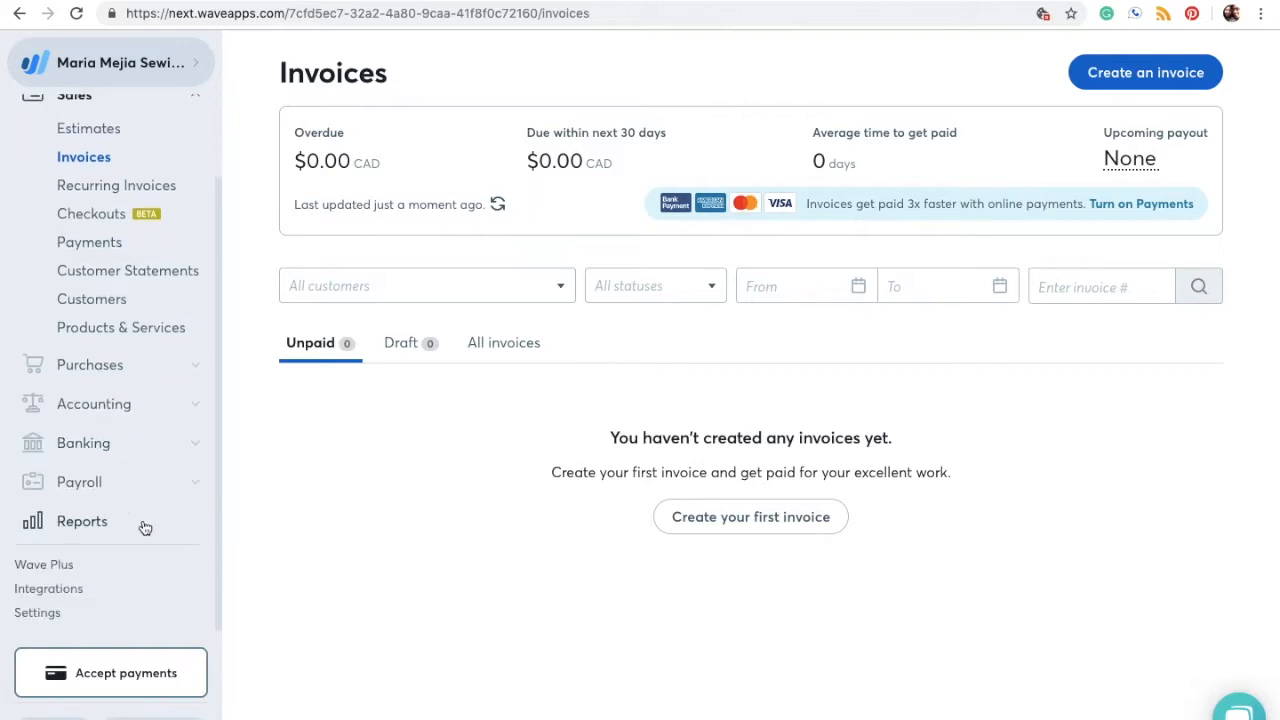
pyautogui.click(37, 613)
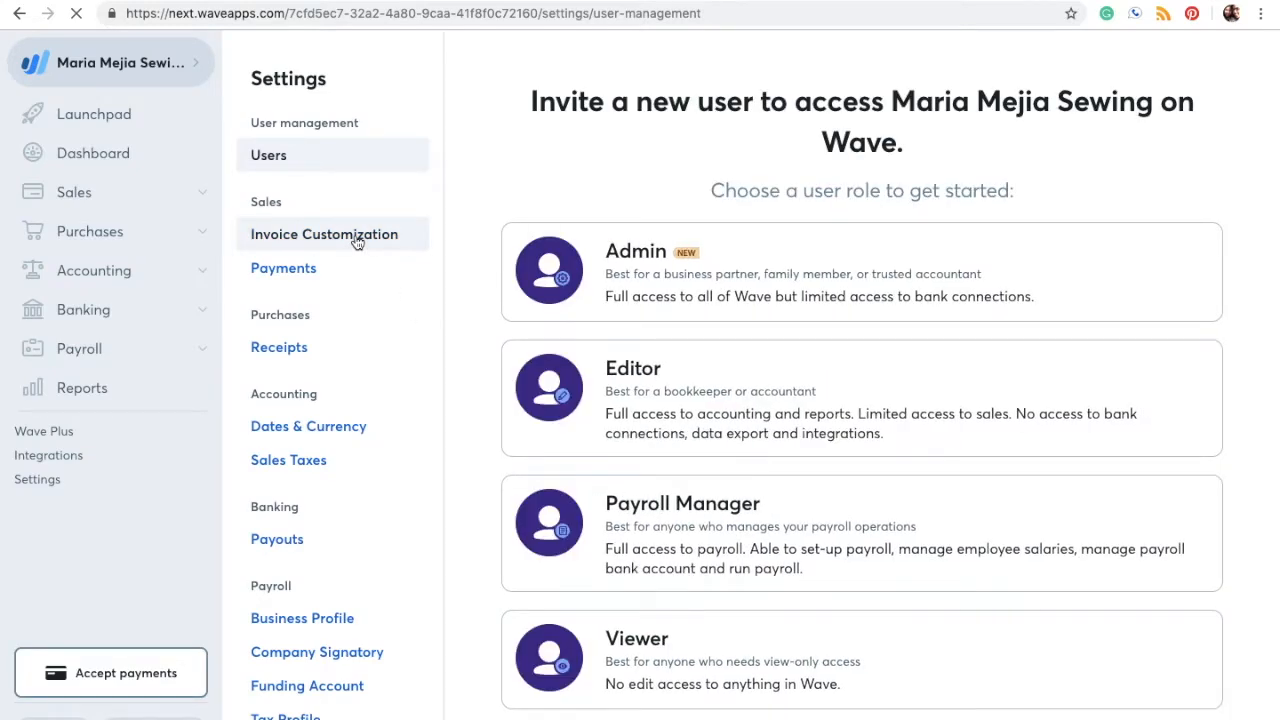
pyautogui.click(357, 239)
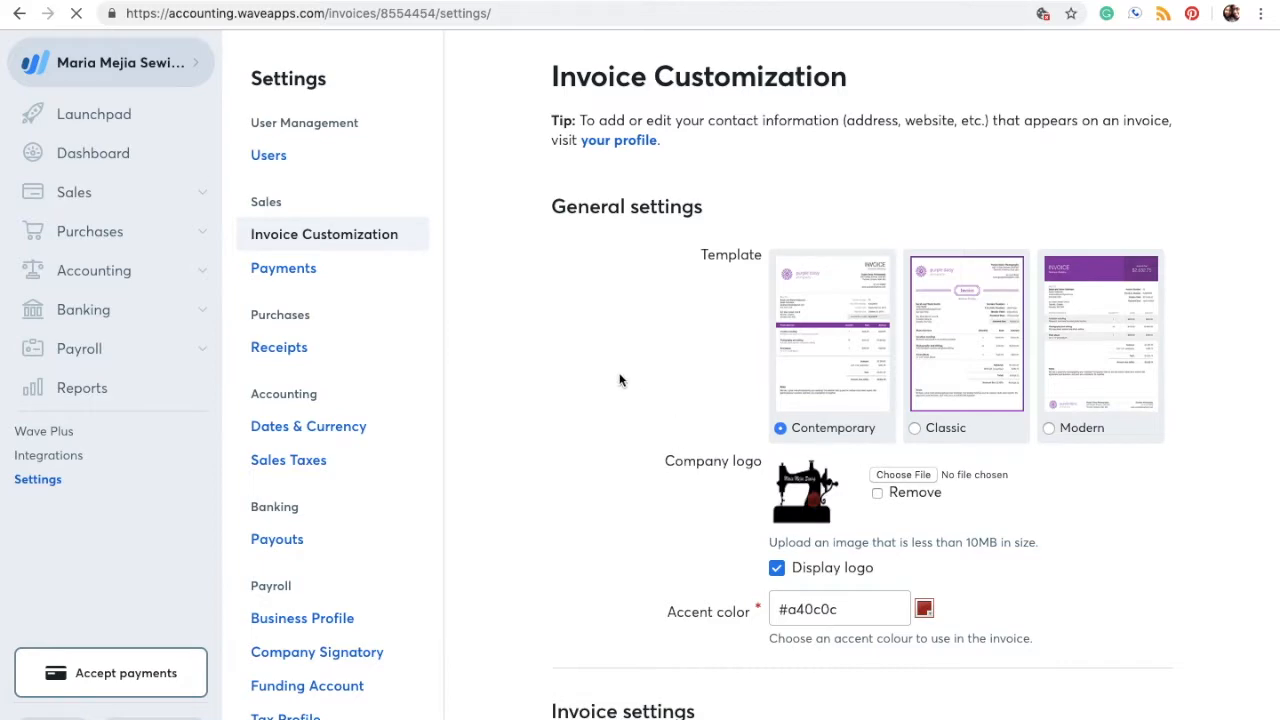
pyautogui.click(1100, 334)
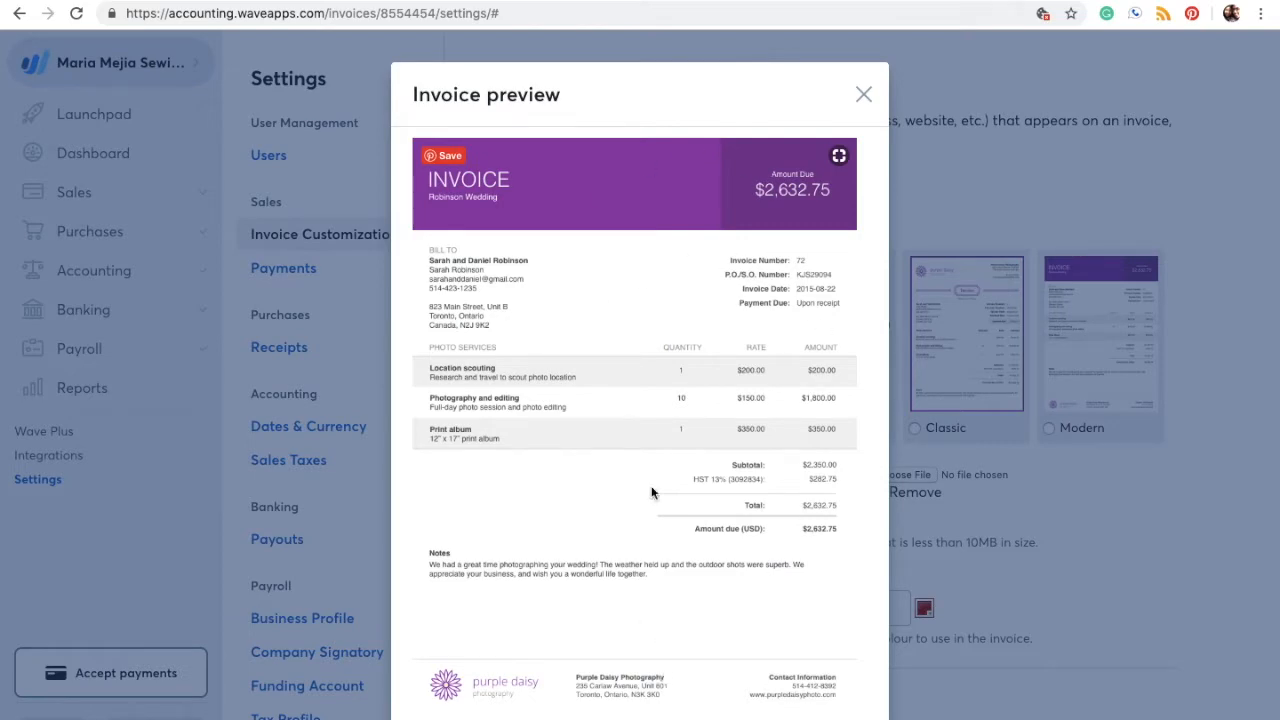
pyautogui.click(863, 95)
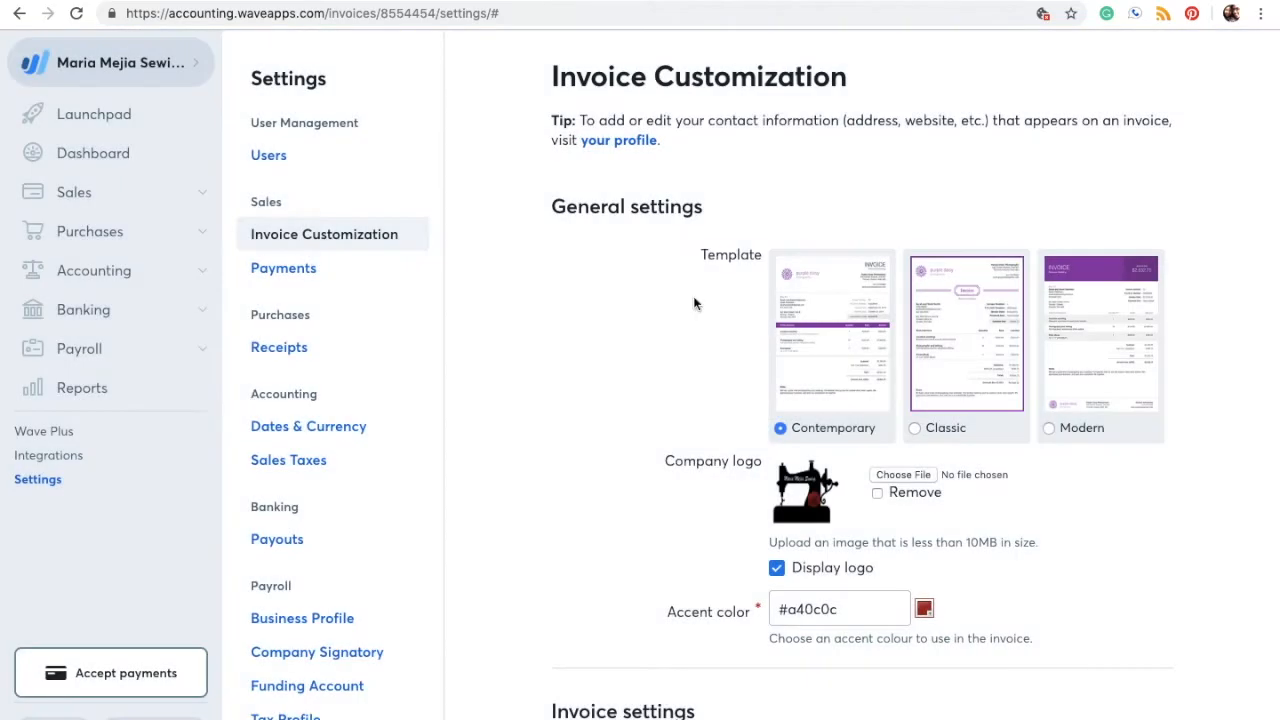
pyautogui.scroll(-1, 673, 404)
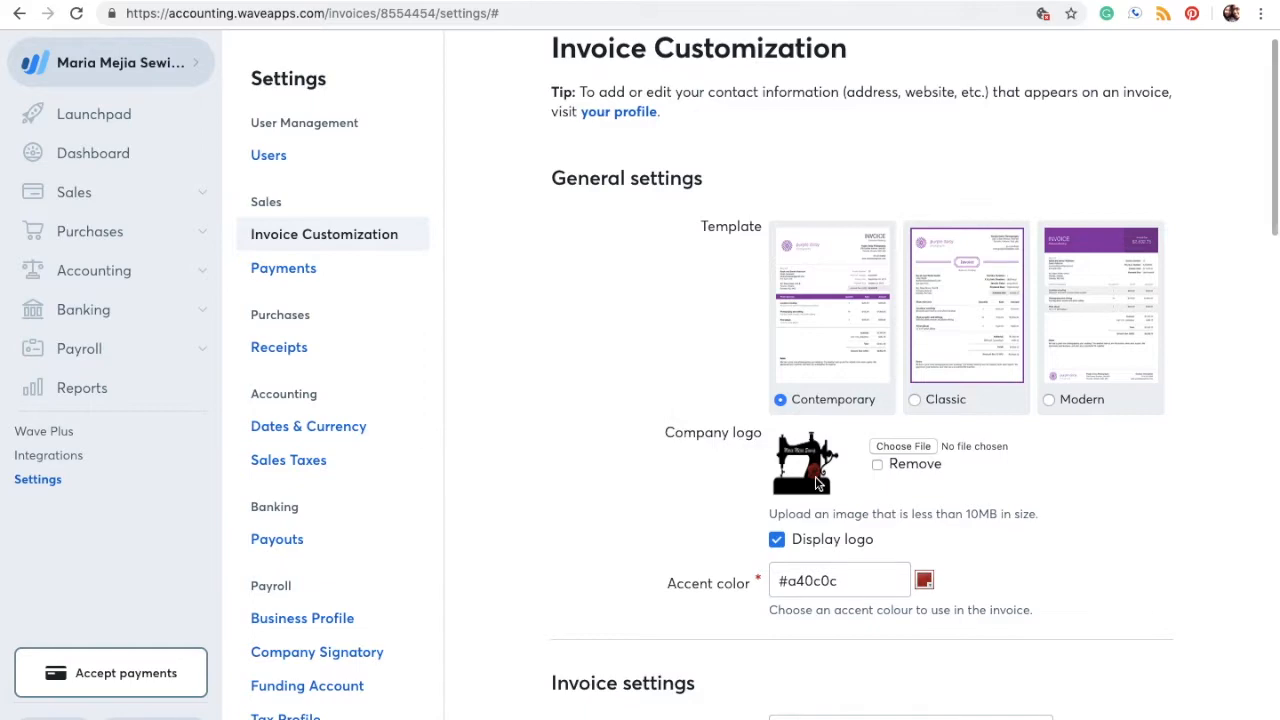
pyautogui.click(829, 305)
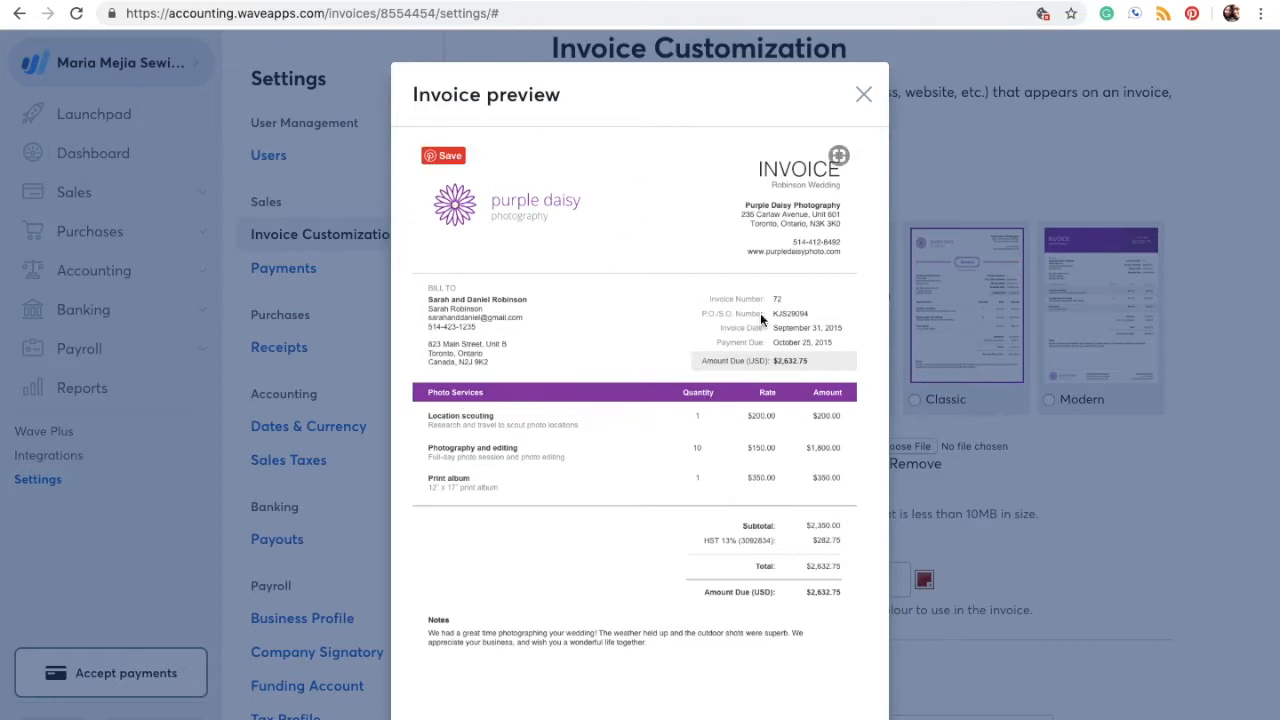
pyautogui.click(863, 94)
pyautogui.scroll(-2, 880, 440)
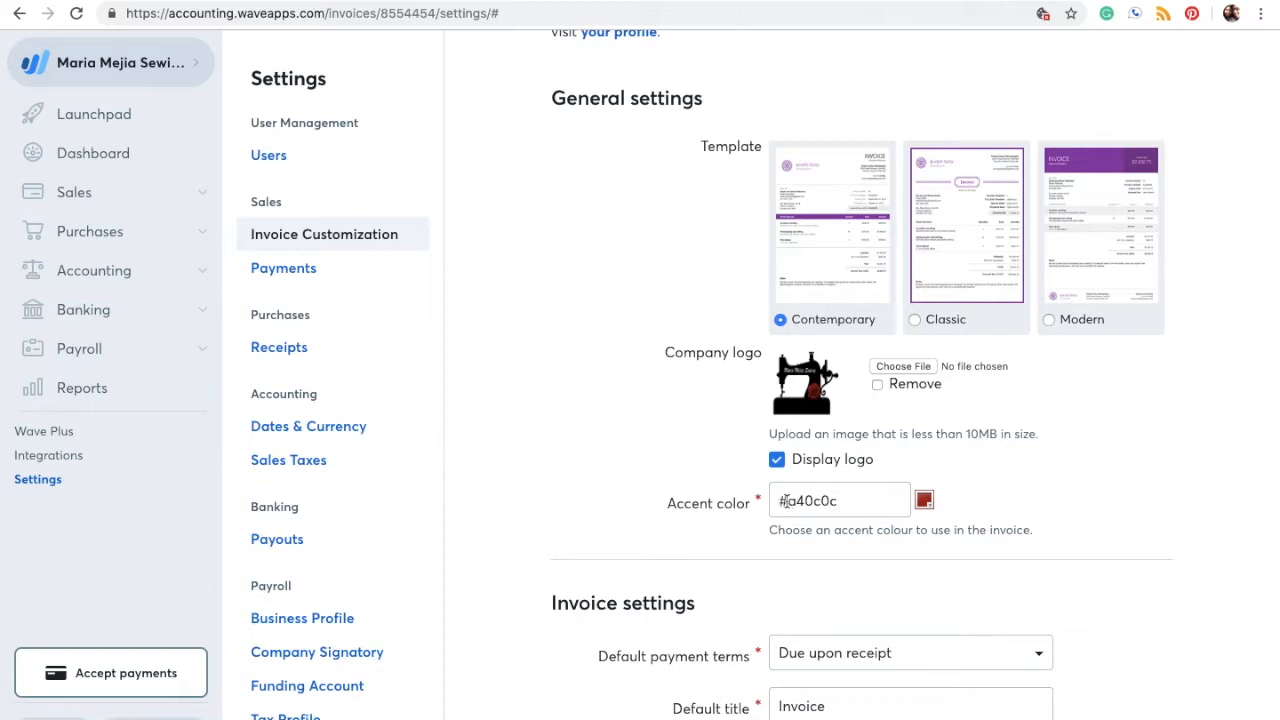
pyautogui.click(852, 502)
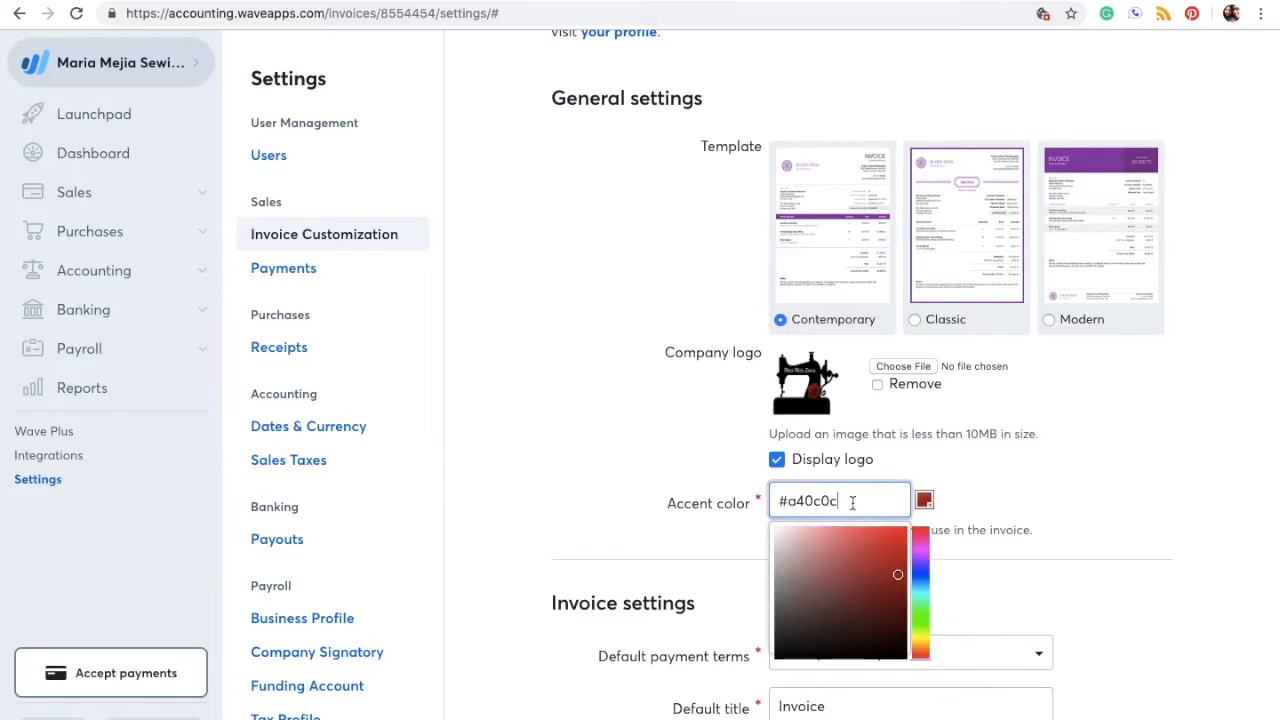
pyautogui.click(1013, 510)
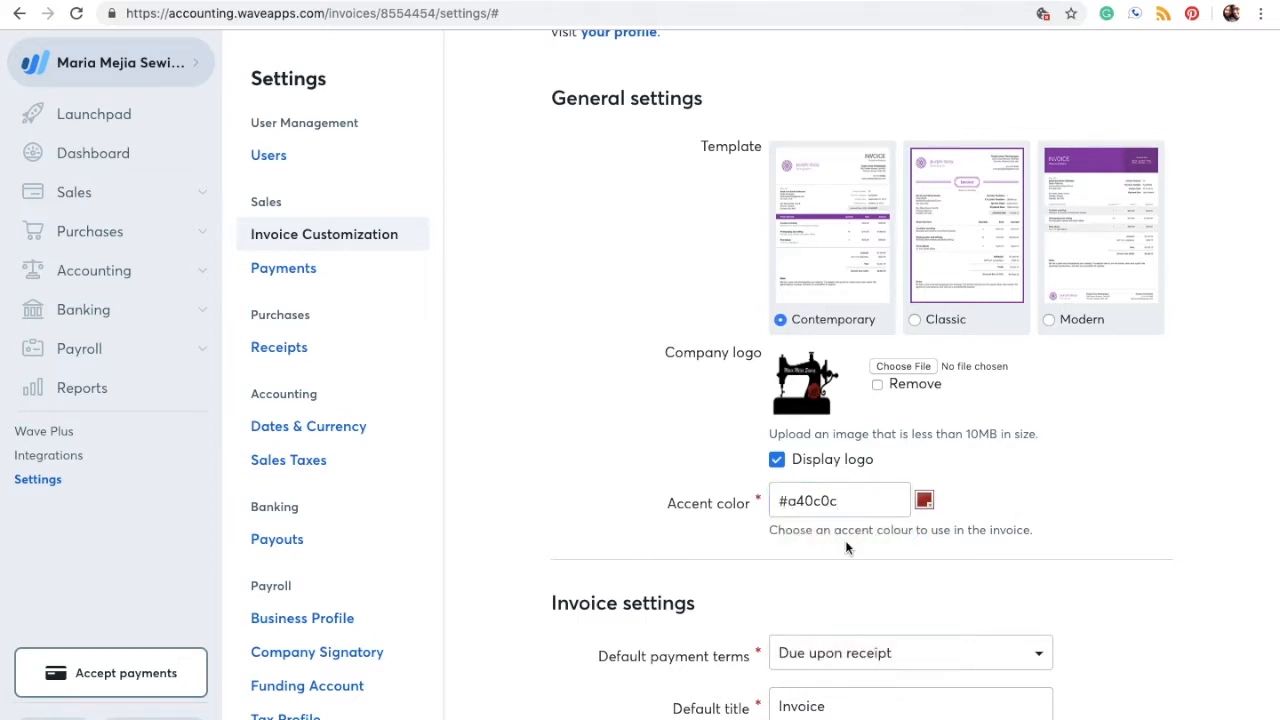
pyautogui.scroll(-3, 802, 550)
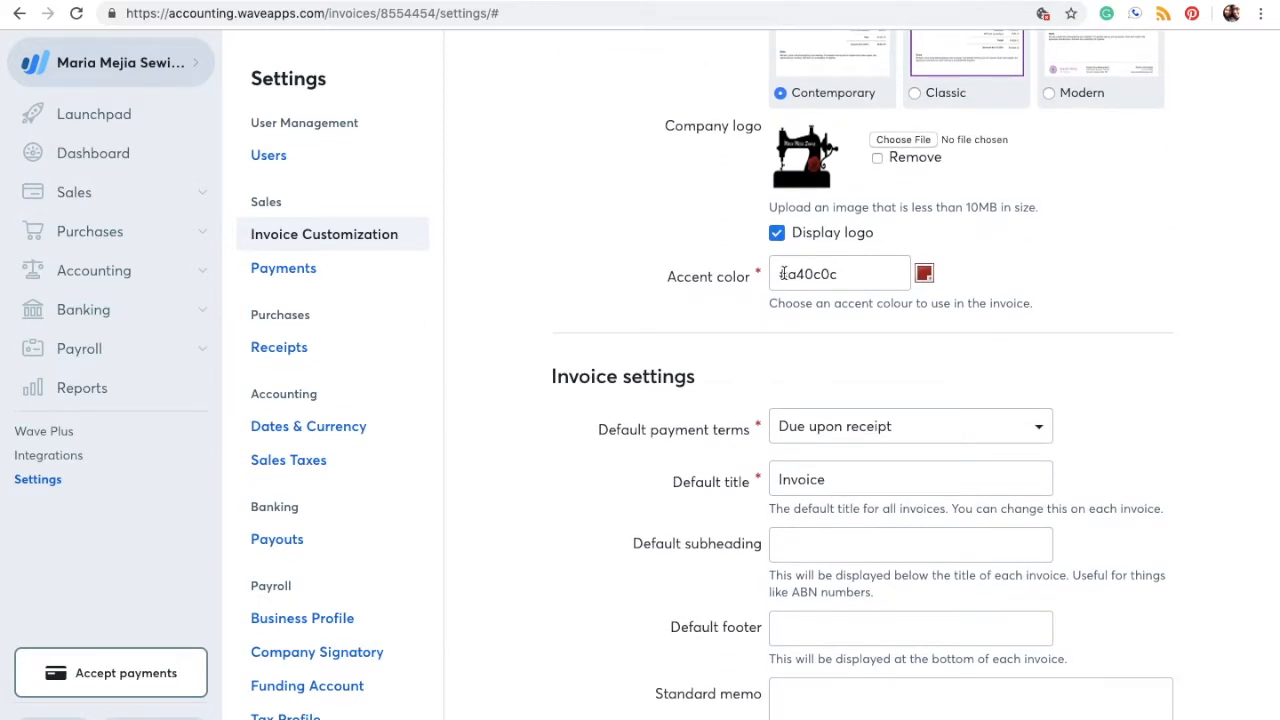
pyautogui.click(925, 276)
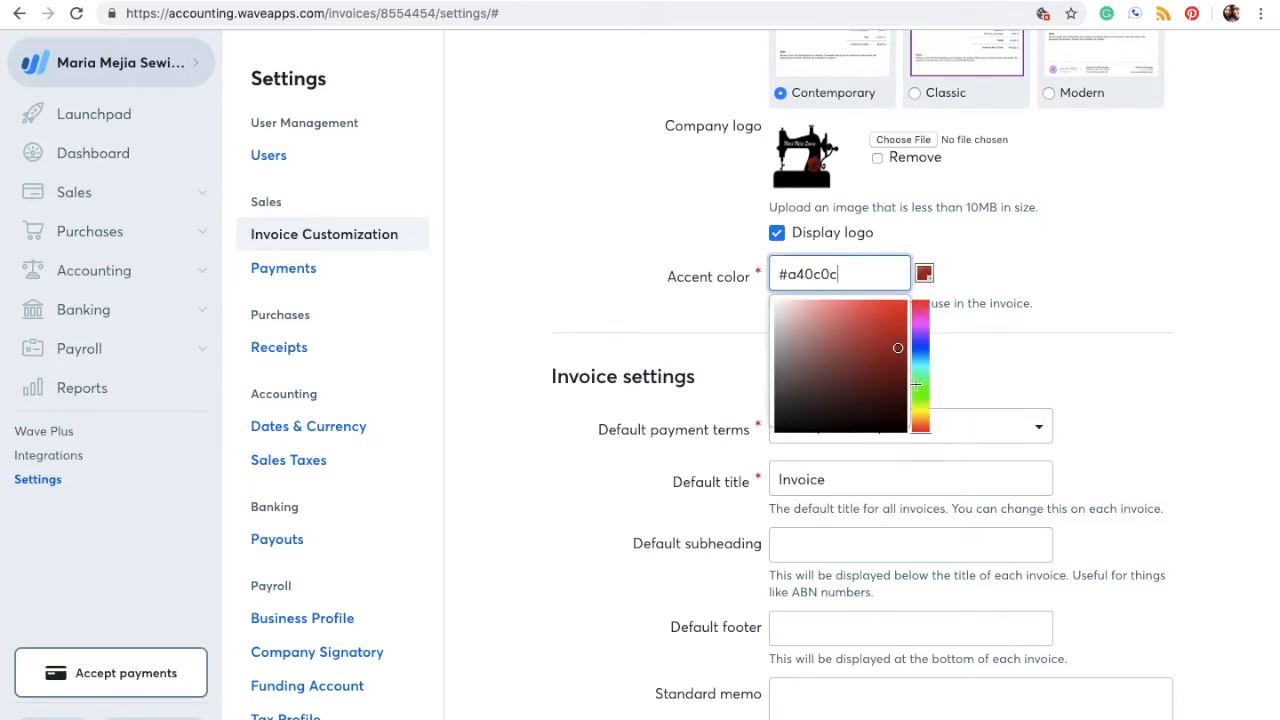
pyautogui.click(1023, 300)
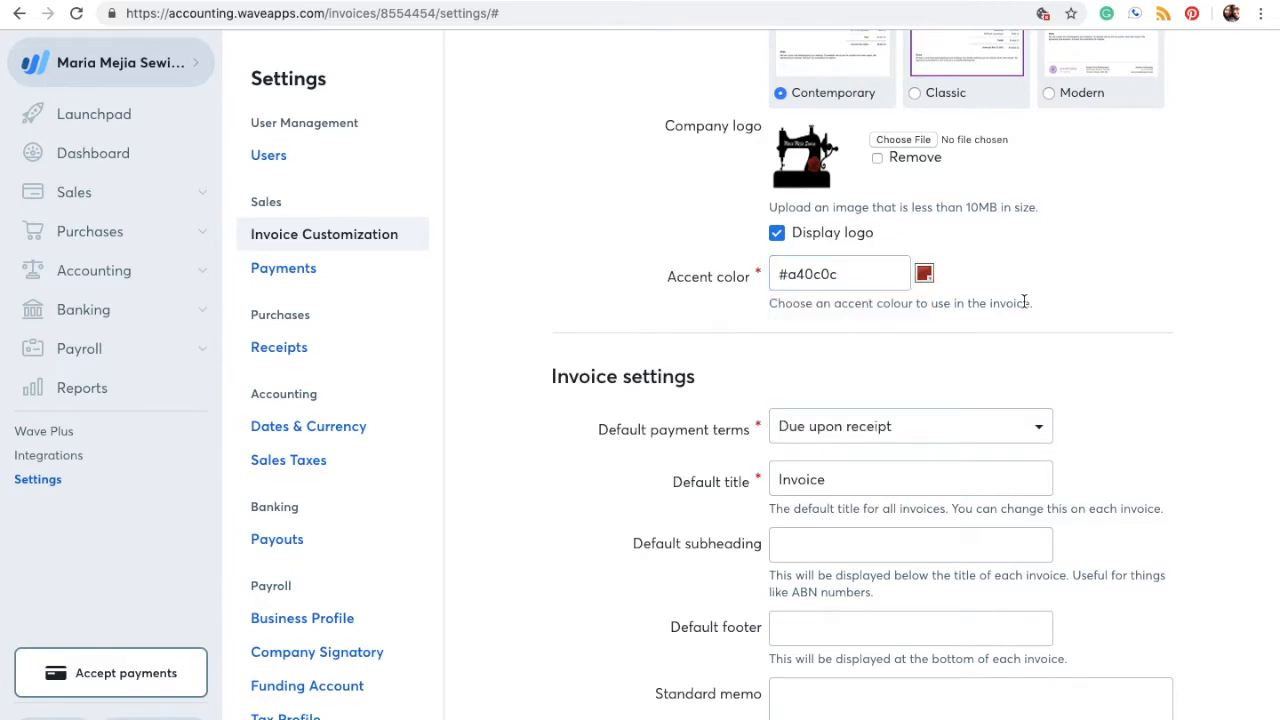
pyautogui.scroll(-3, 1023, 300)
pyautogui.scroll(-1, 1023, 300)
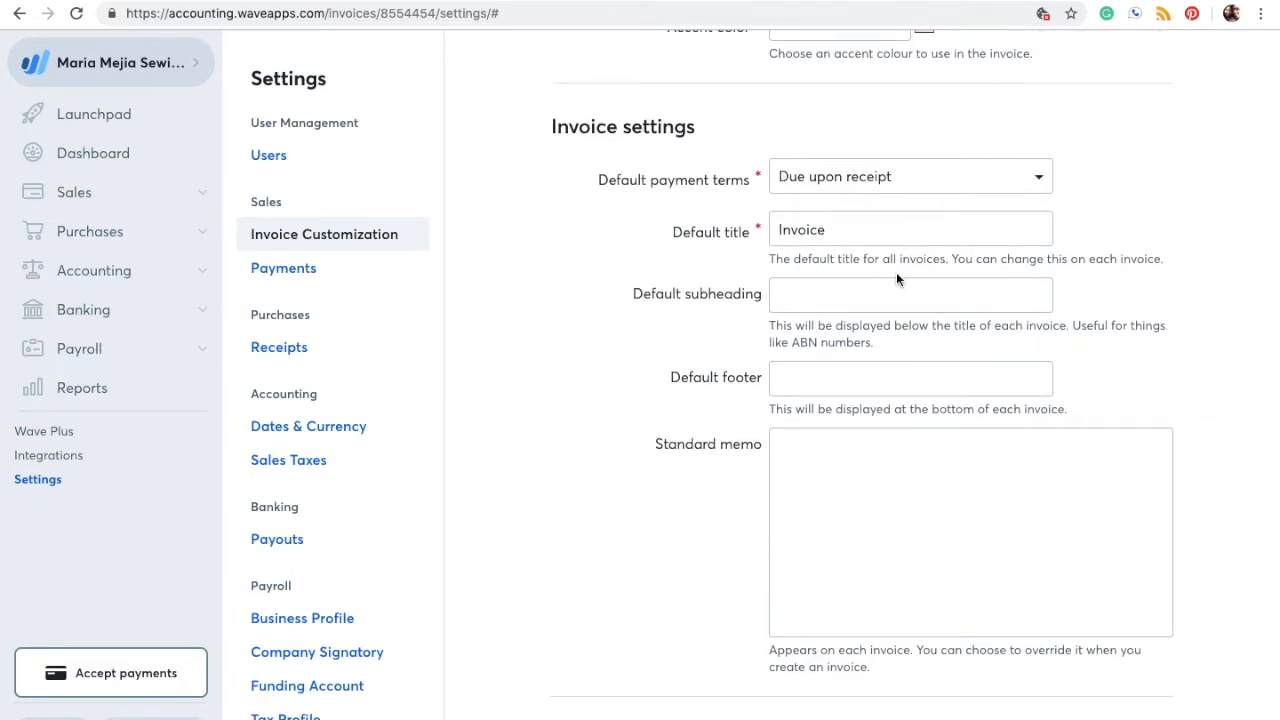
pyautogui.scroll(-1, 896, 279)
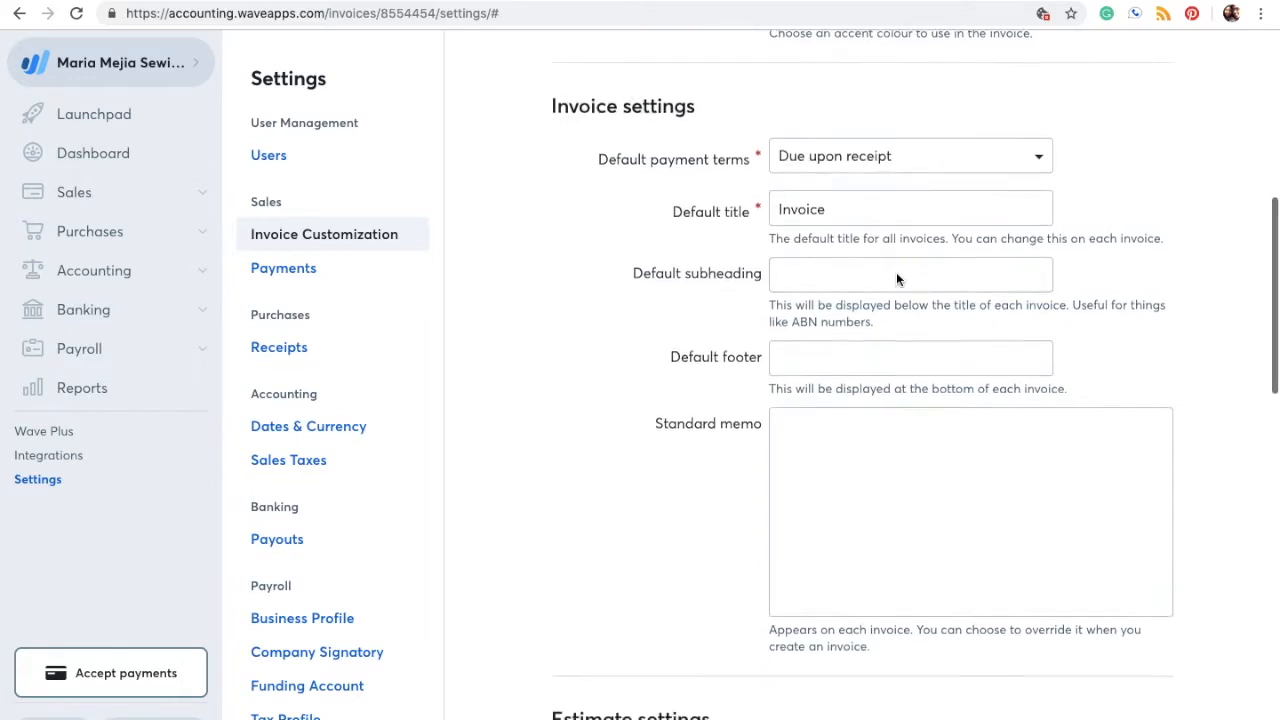
pyautogui.click(934, 155)
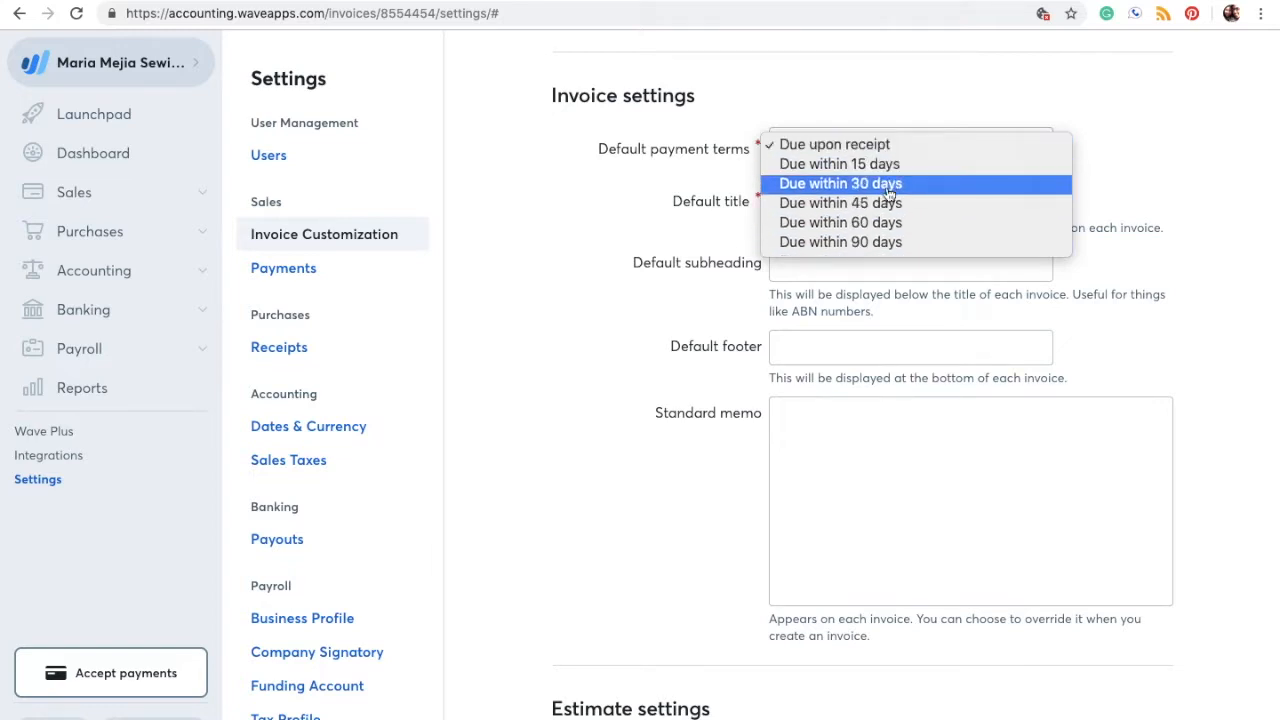
pyautogui.click(728, 266)
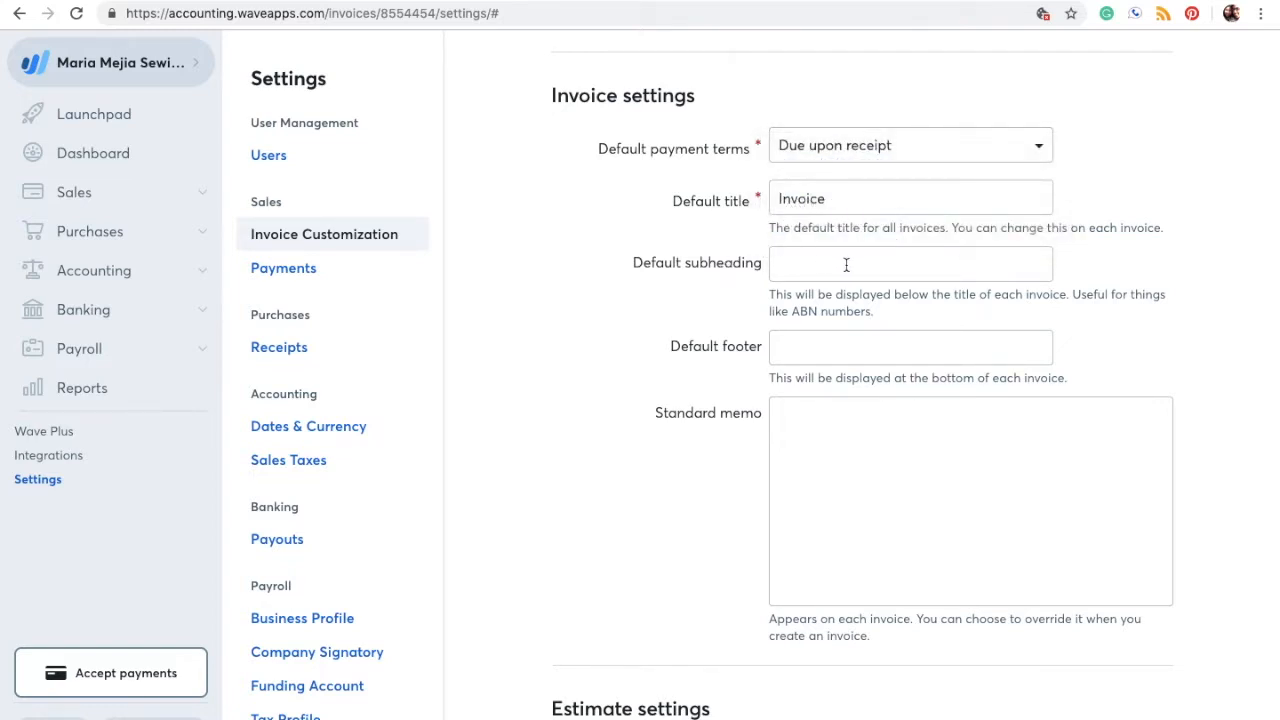
# Step: Scroll through Invoice Customization's column settings and hide-column options
pyautogui.scroll(-2, 849, 268)
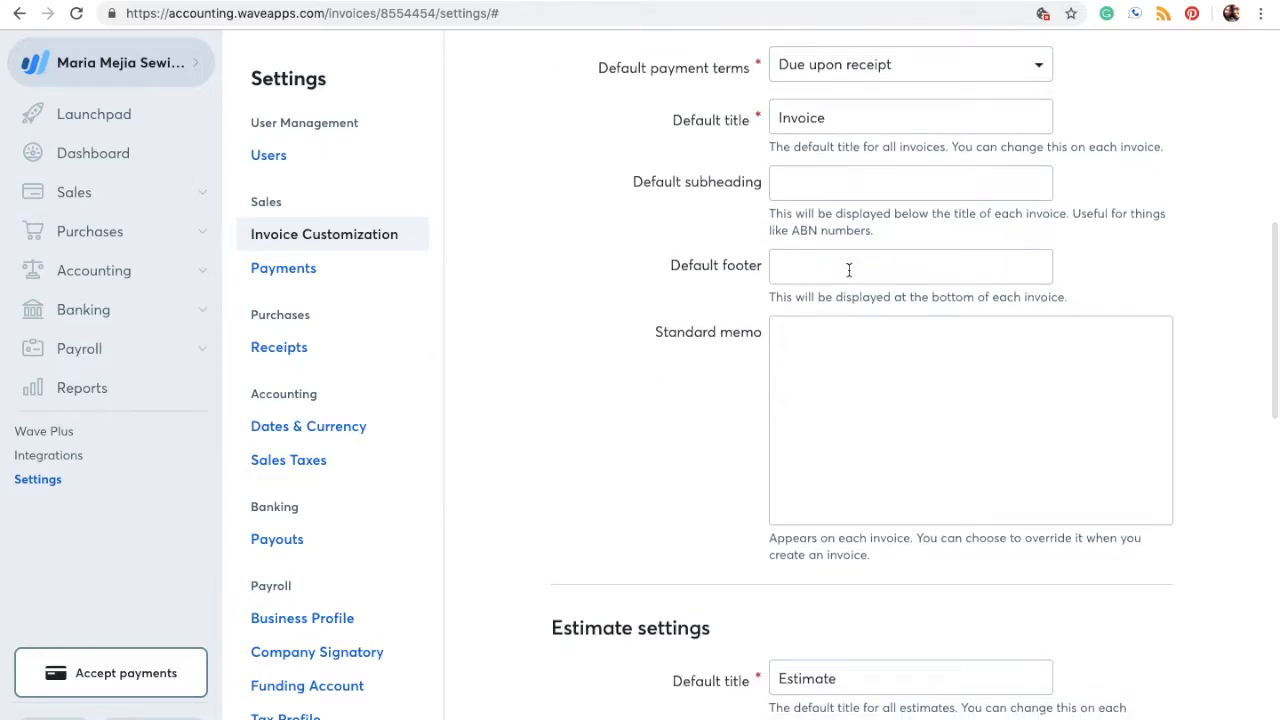
pyautogui.scroll(-5, 840, 265)
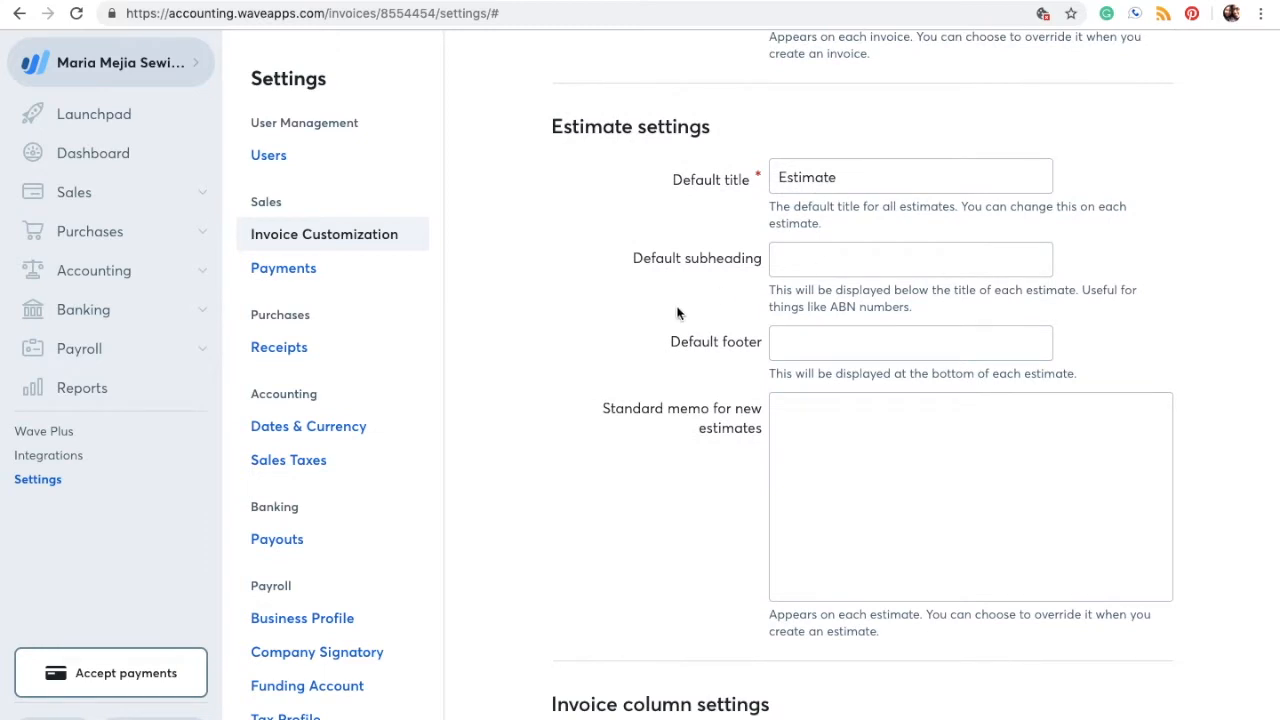
pyautogui.scroll(-2, 631, 380)
pyautogui.scroll(1, 631, 380)
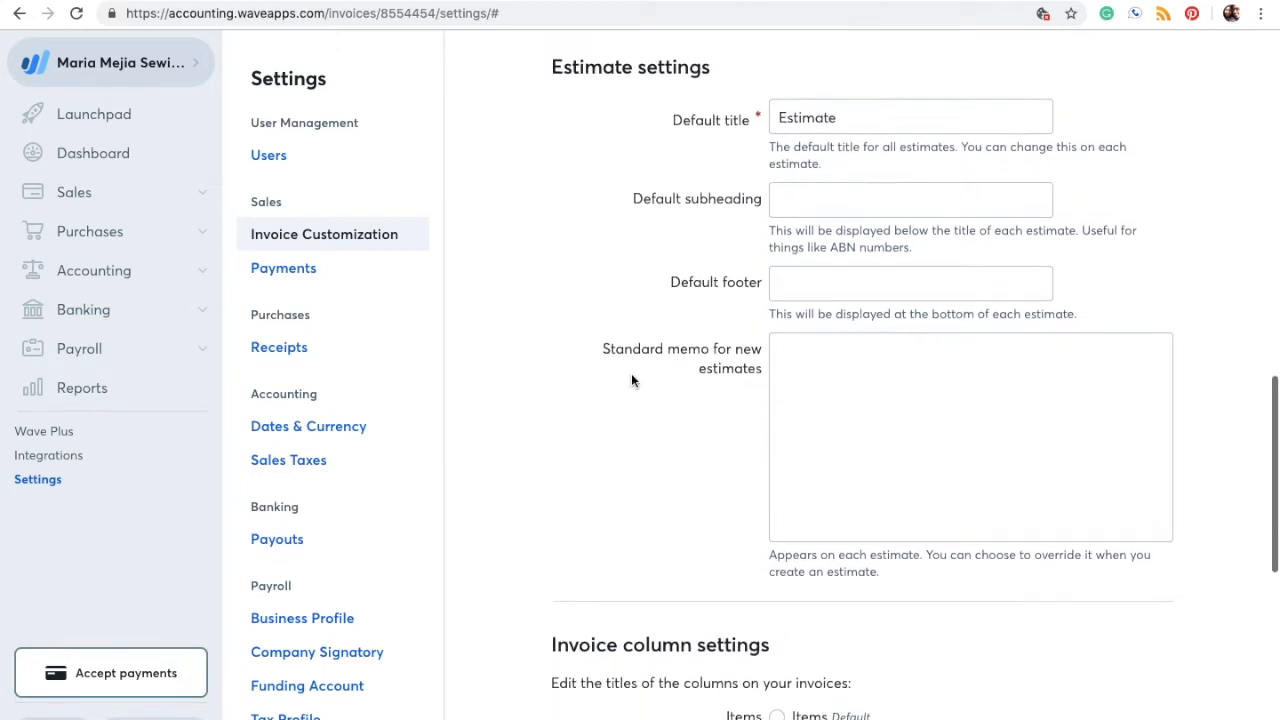
pyautogui.scroll(-1, 631, 380)
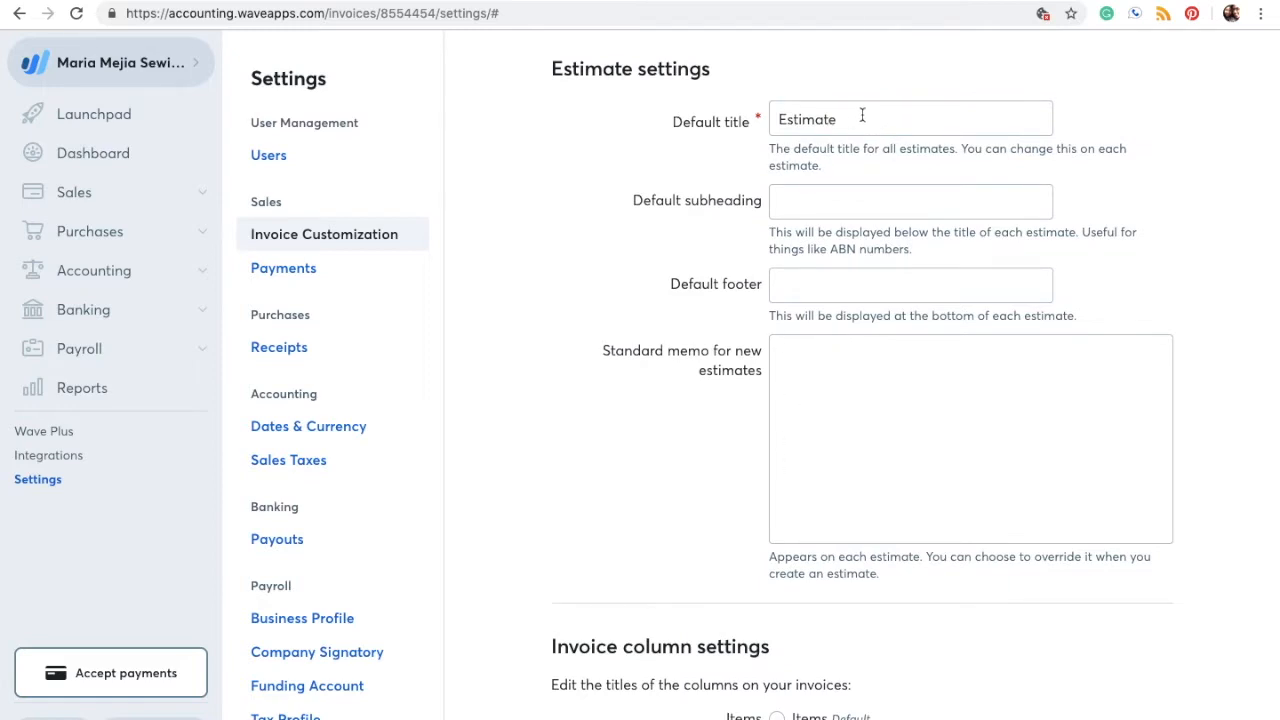
pyautogui.scroll(-4, 652, 527)
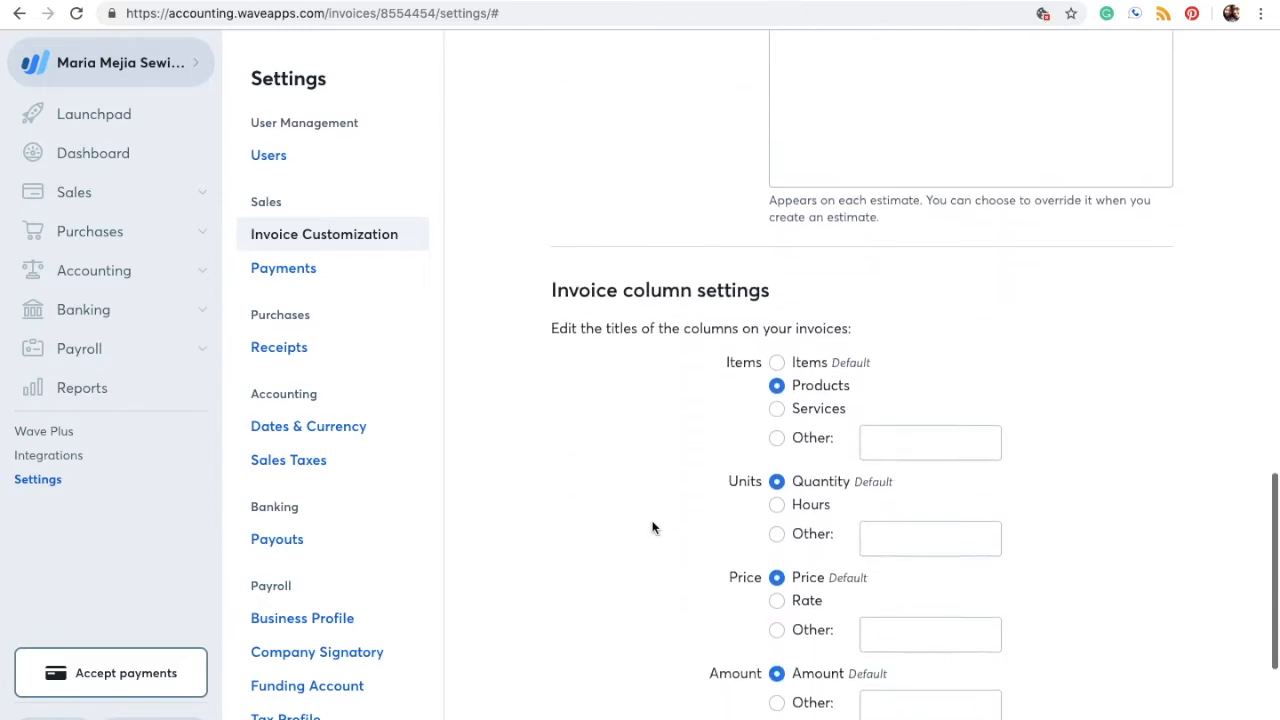
pyautogui.scroll(-2, 652, 527)
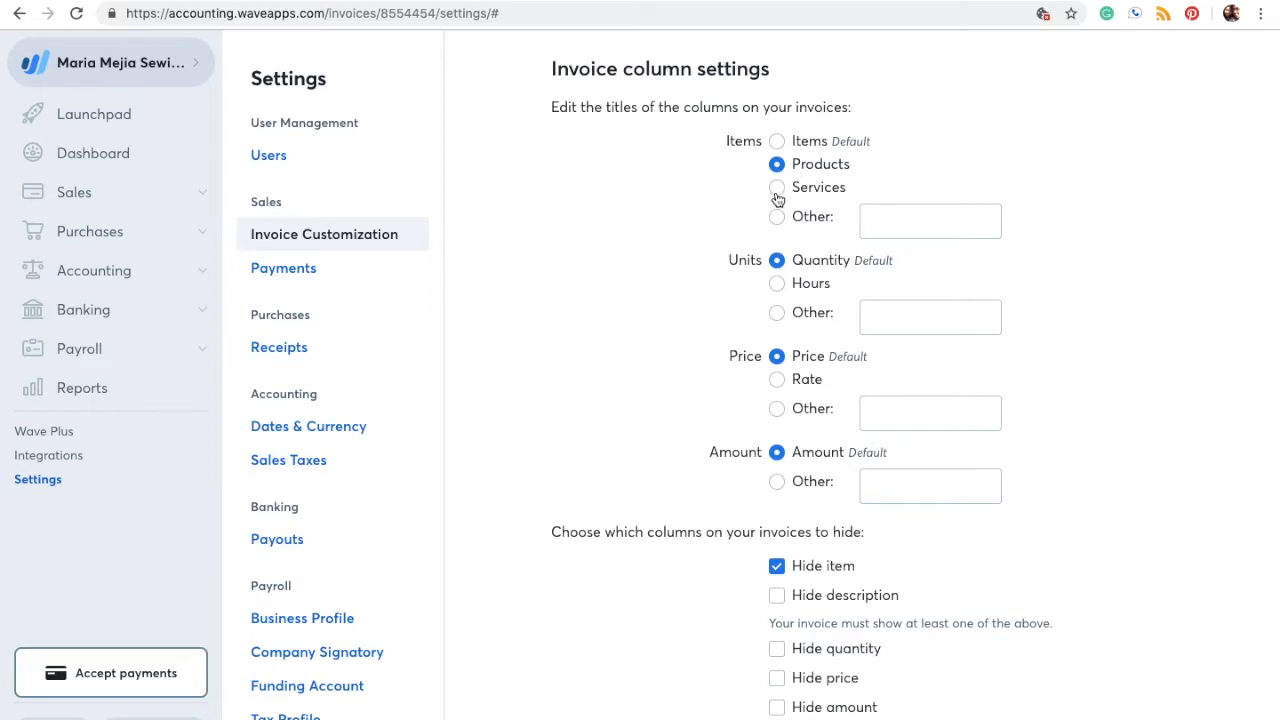
pyautogui.scroll(-2, 778, 199)
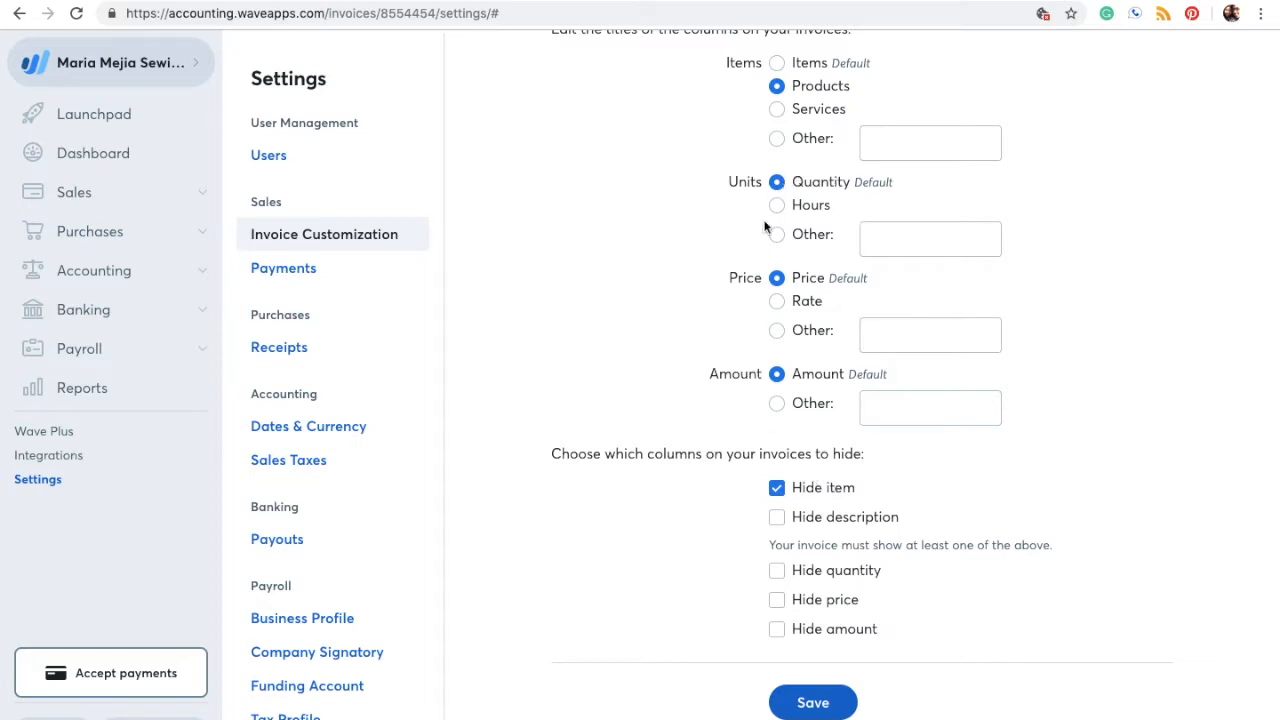
pyautogui.scroll(-1, 831, 463)
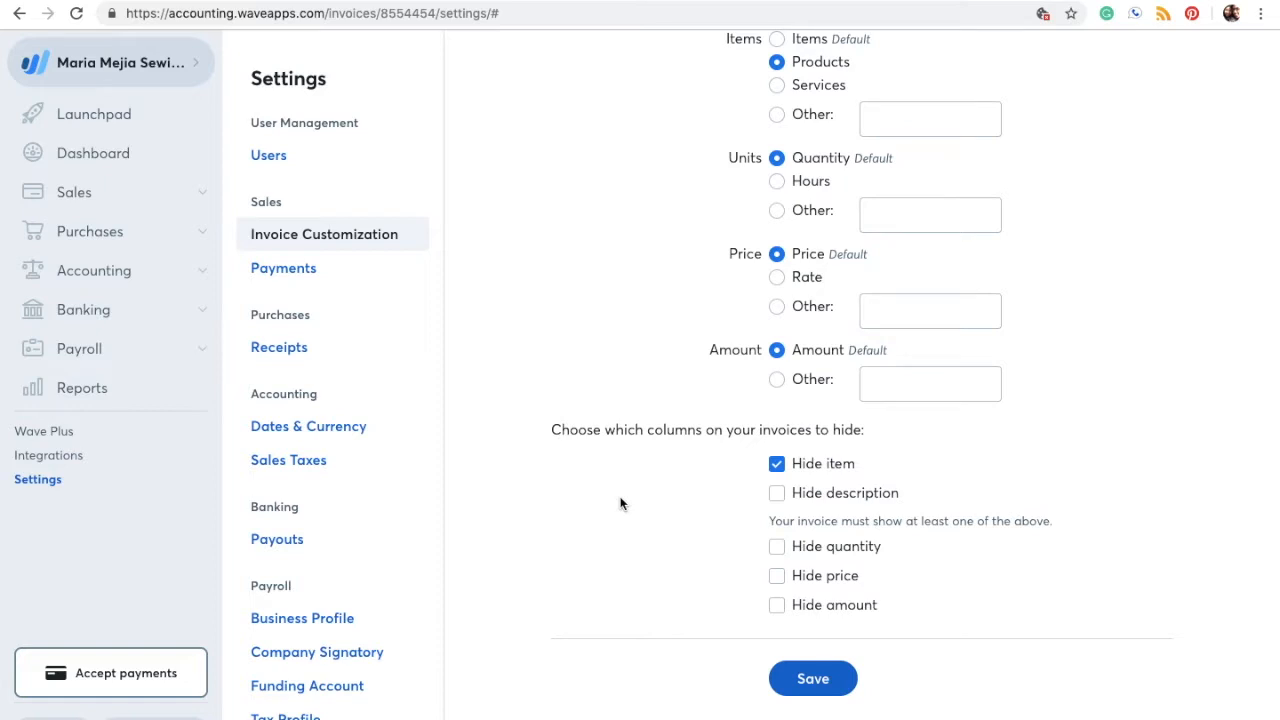
pyautogui.scroll(1, 620, 503)
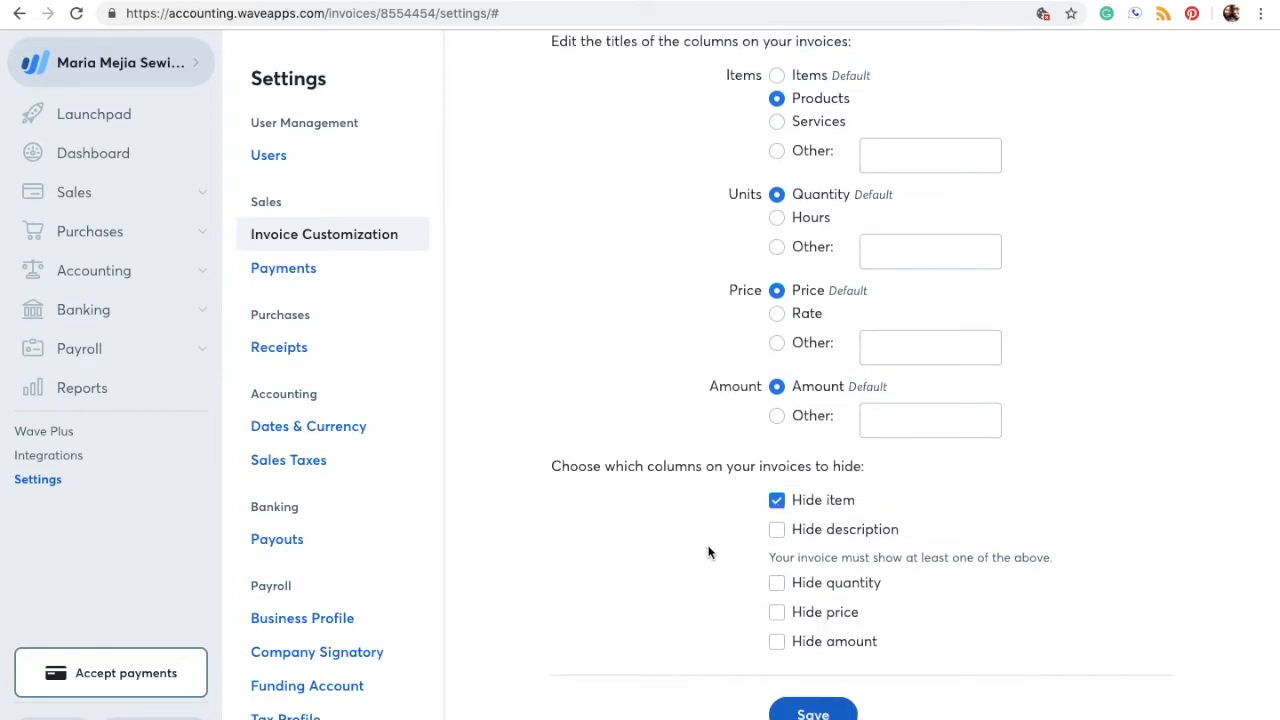
pyautogui.scroll(-1, 708, 552)
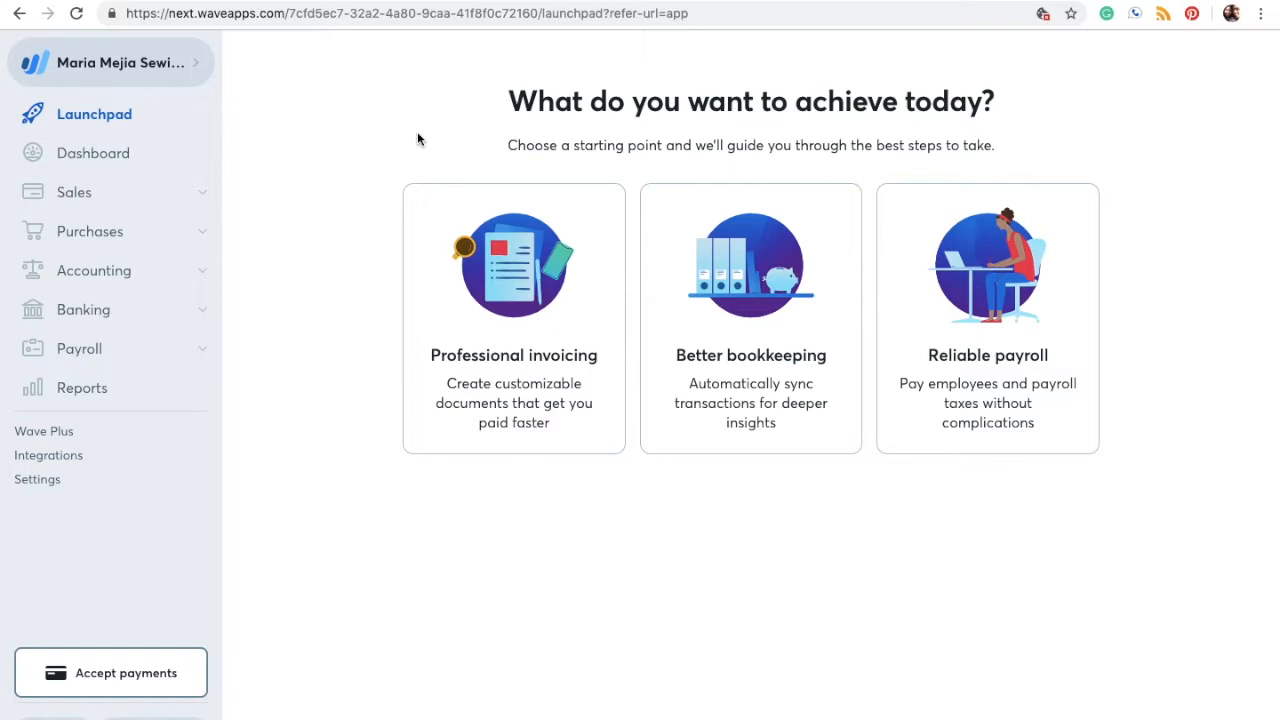
# Step: Open Sales > Payments onboarding and save the Business Type step
pyautogui.click(206, 196)
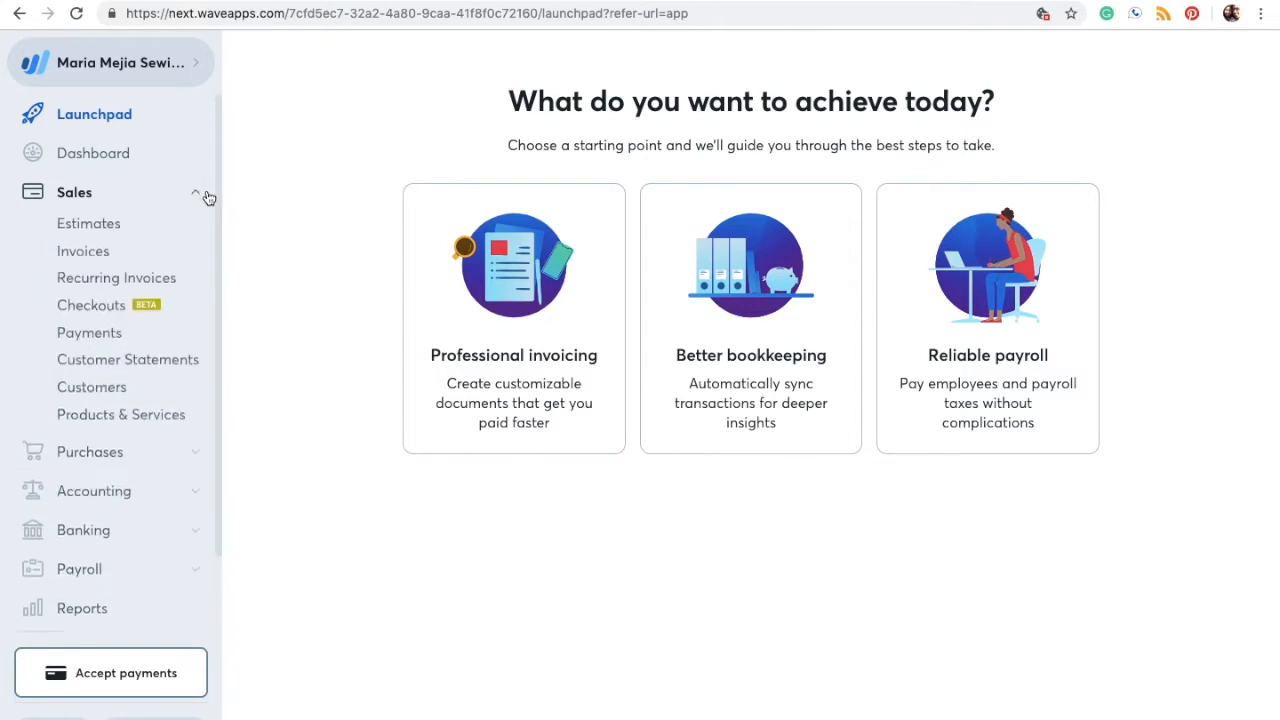
pyautogui.click(116, 341)
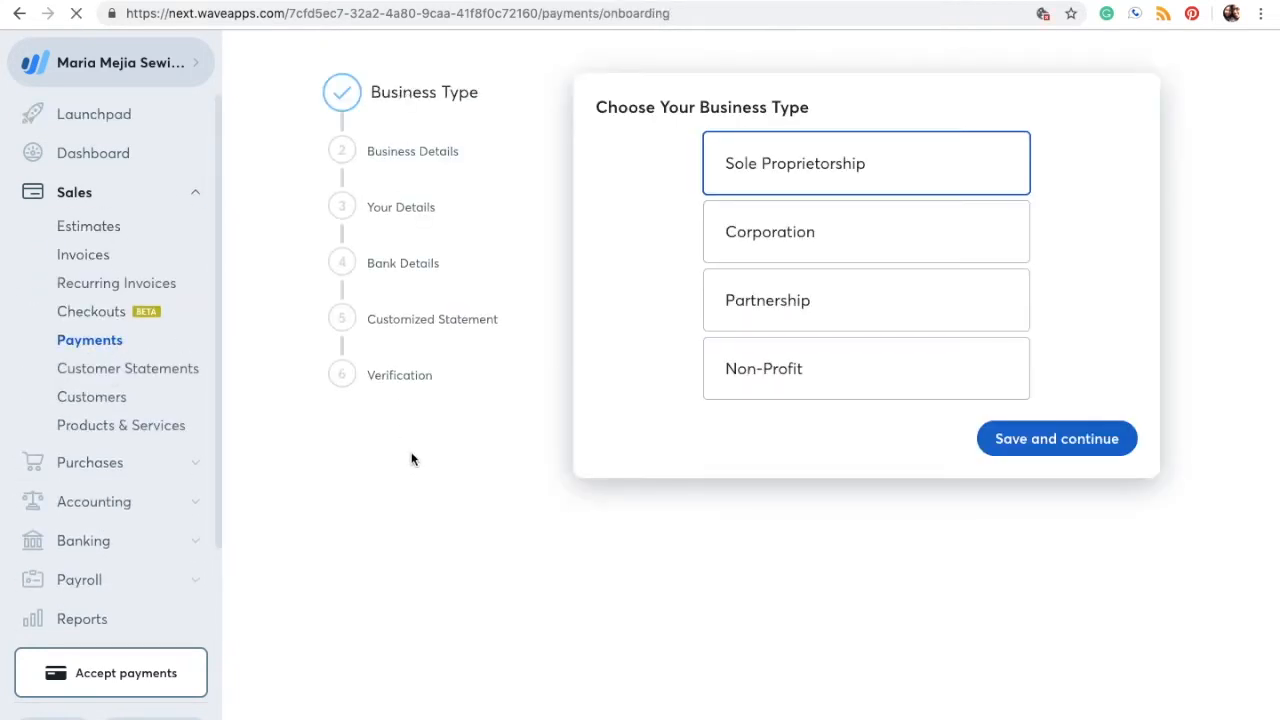
pyautogui.moveTo(887, 172)
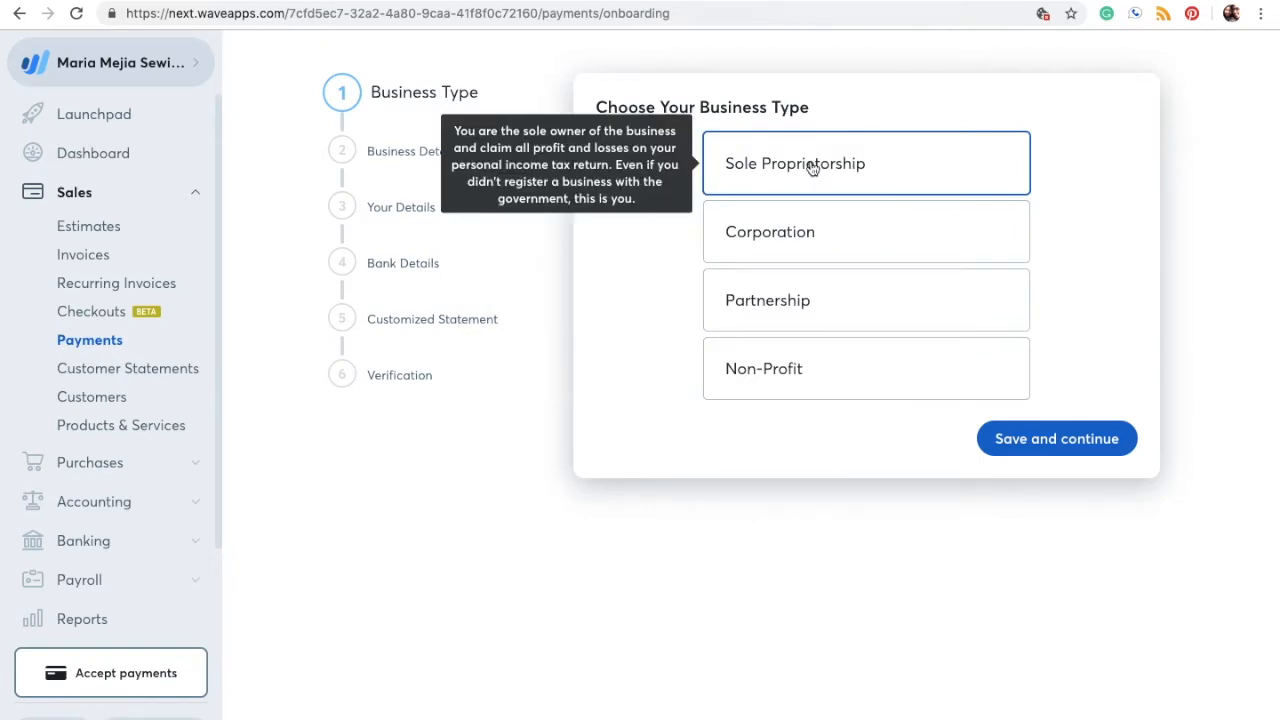
pyautogui.click(1060, 442)
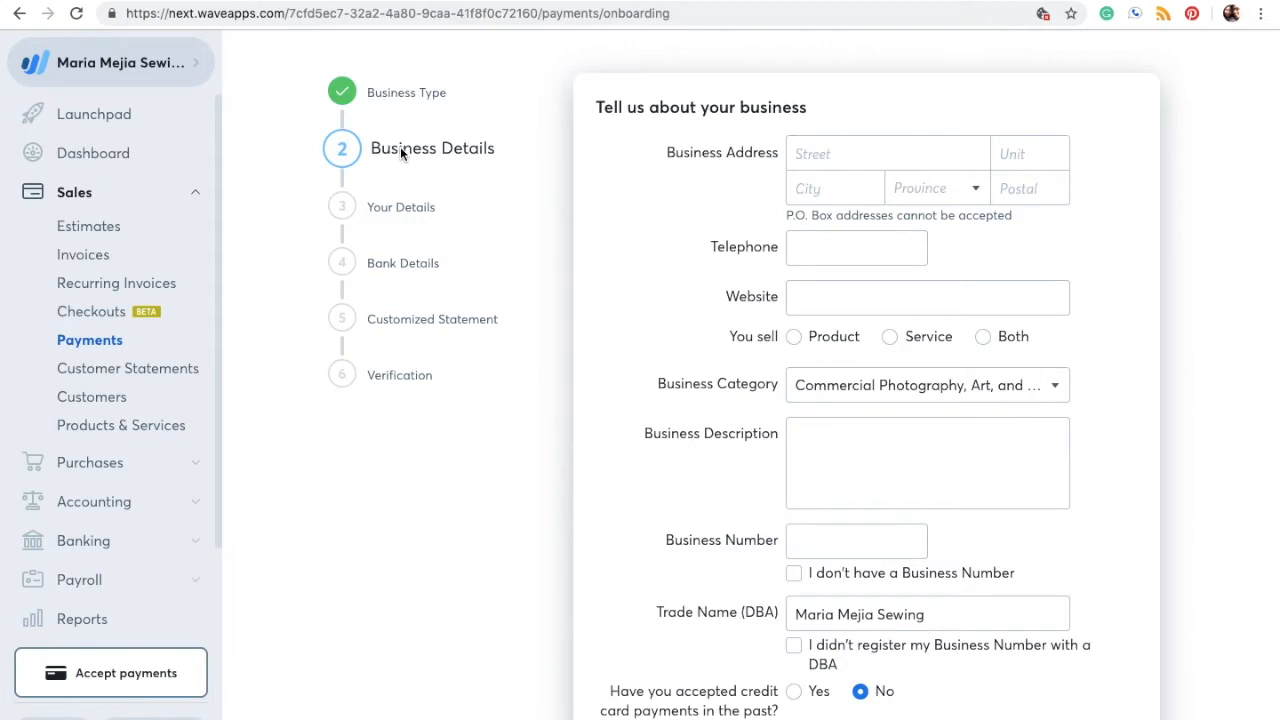
# Step: Look over the Business Details form and select the Street address field
pyautogui.scroll(-2, 738, 455)
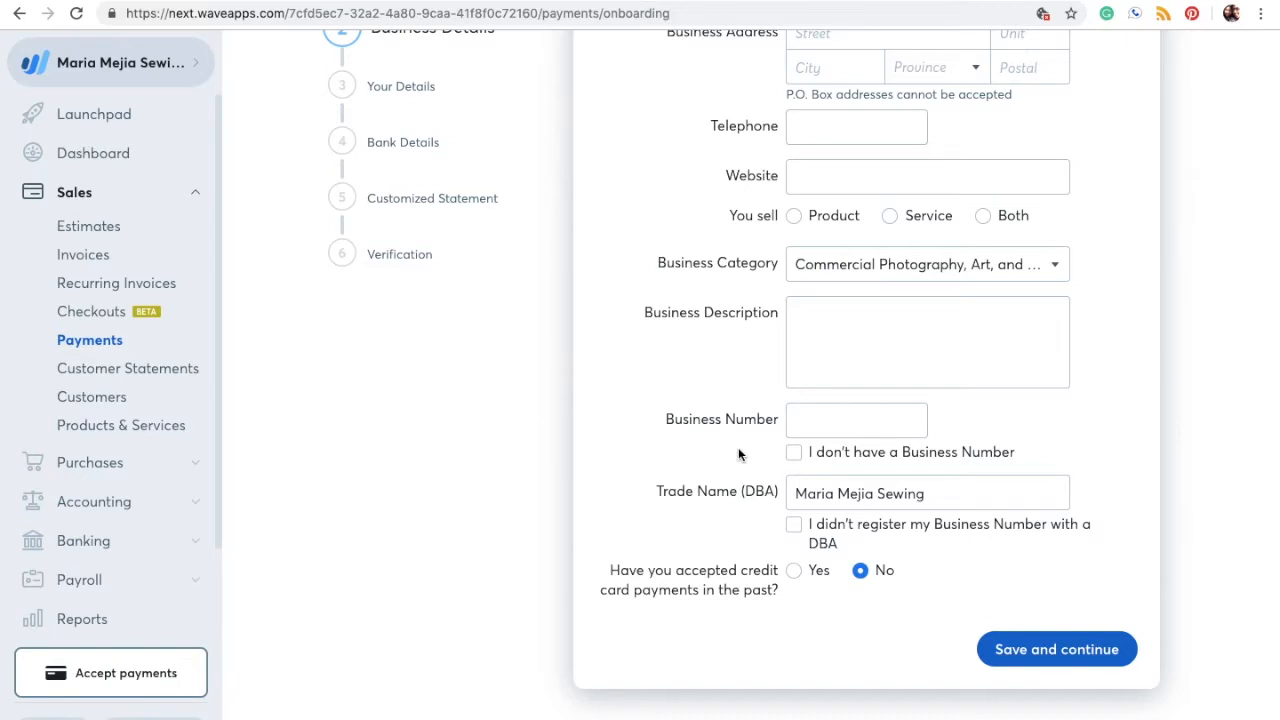
pyautogui.scroll(2, 738, 455)
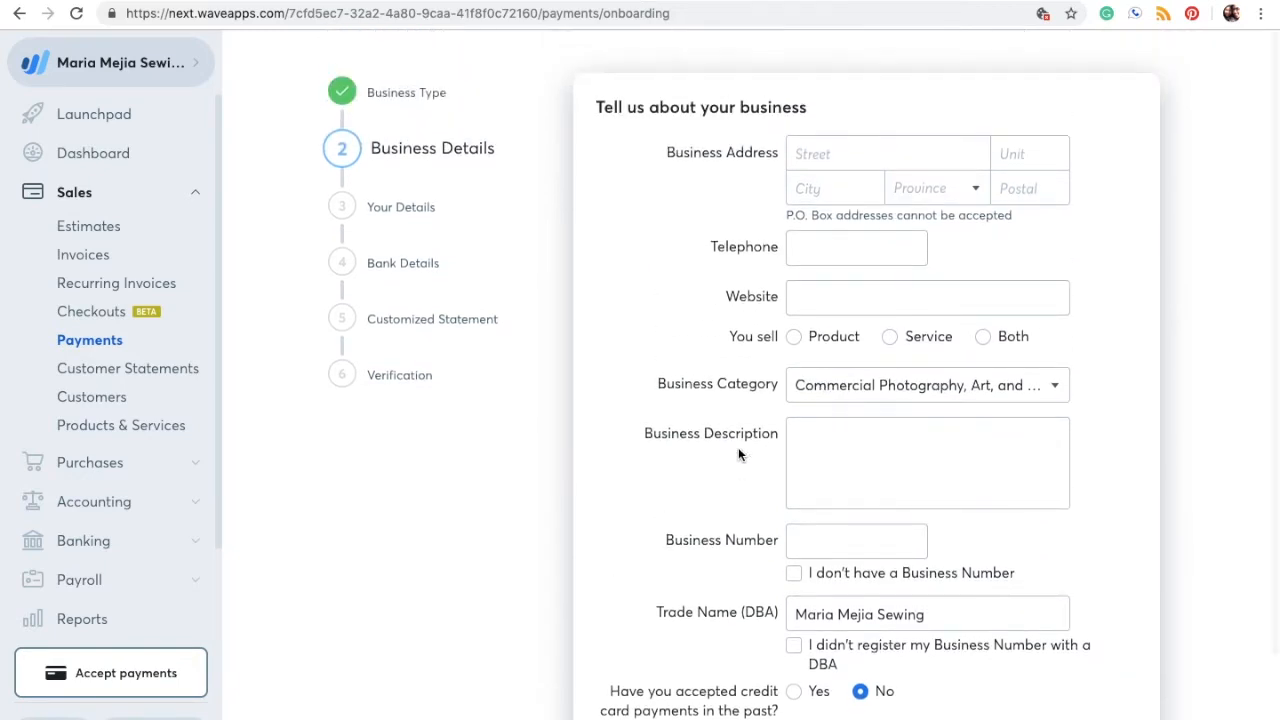
pyautogui.click(841, 156)
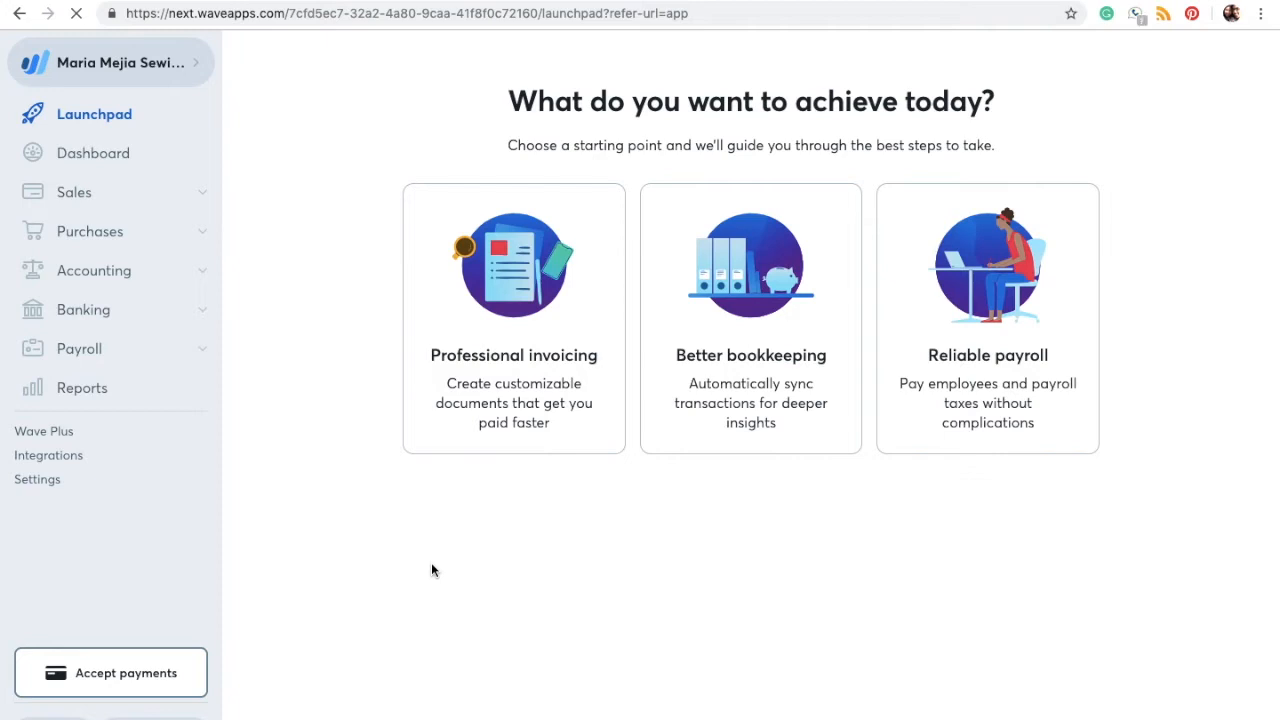
# Step: Open Payroll > Run Payroll and review the team, business and direct deposit setup checklist
pyautogui.click(206, 354)
pyautogui.click(128, 384)
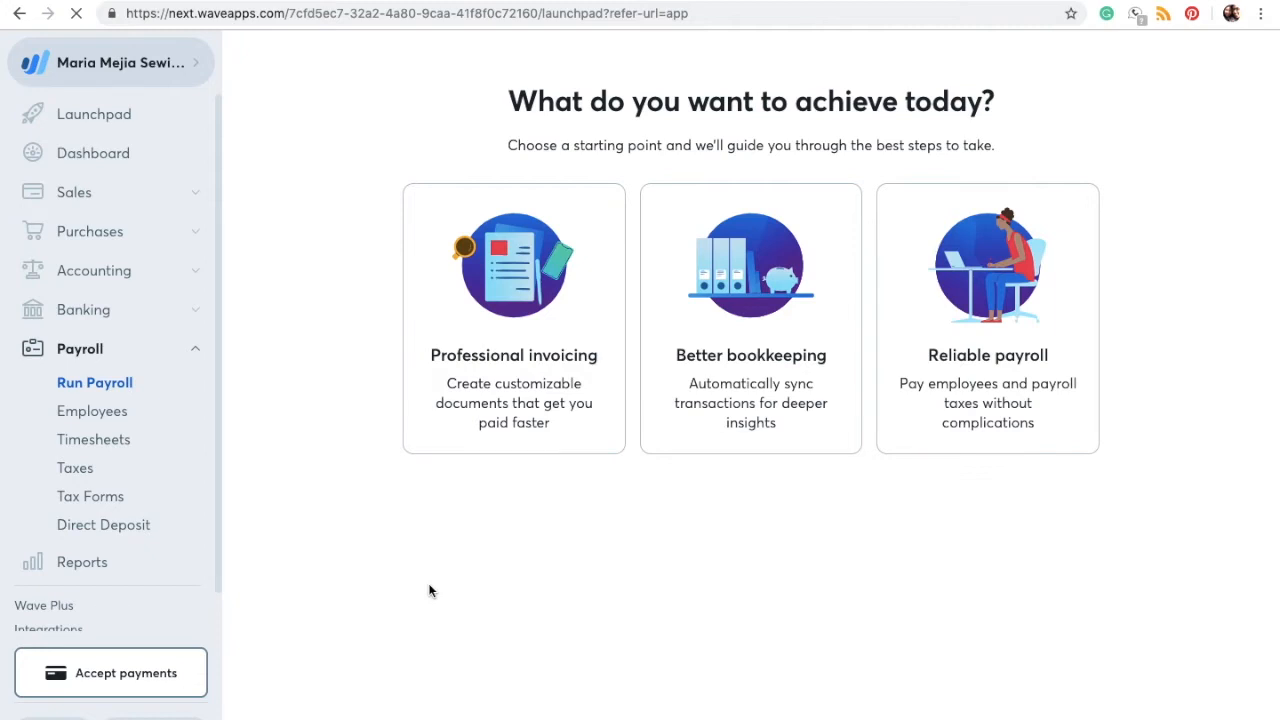
pyautogui.scroll(-1, 673, 484)
pyautogui.scroll(-3, 673, 484)
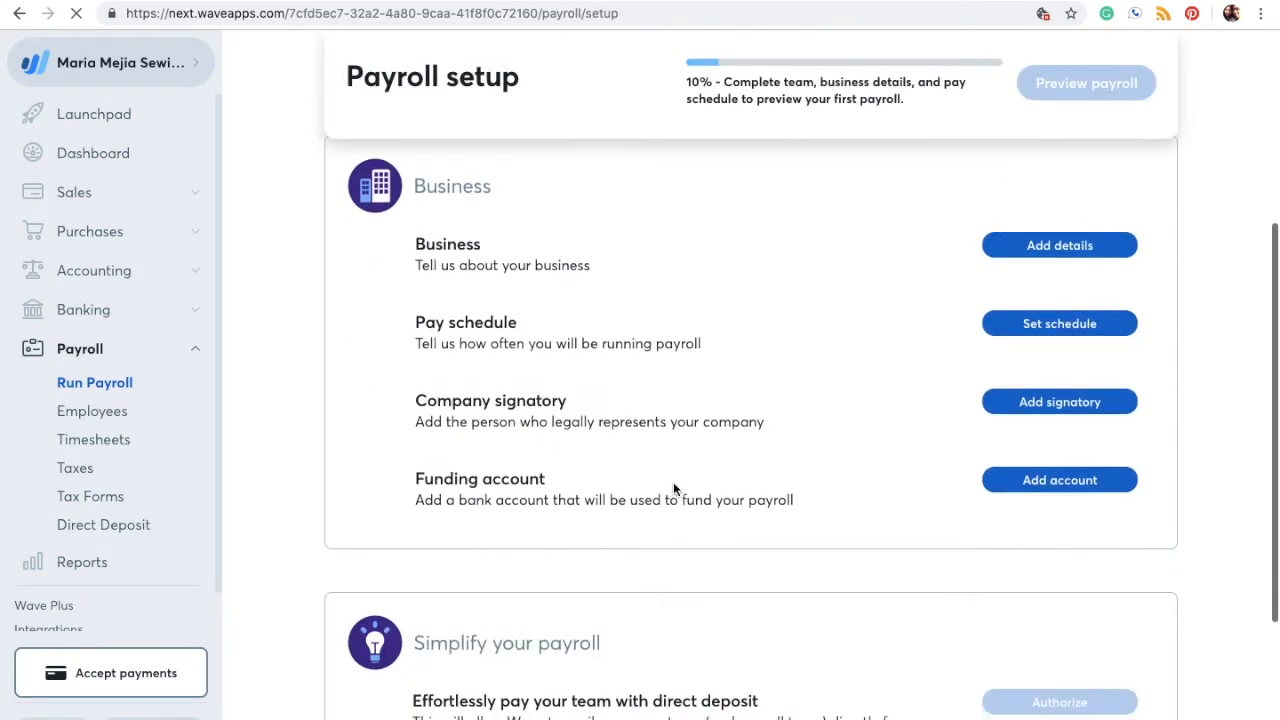
pyautogui.scroll(3, 673, 489)
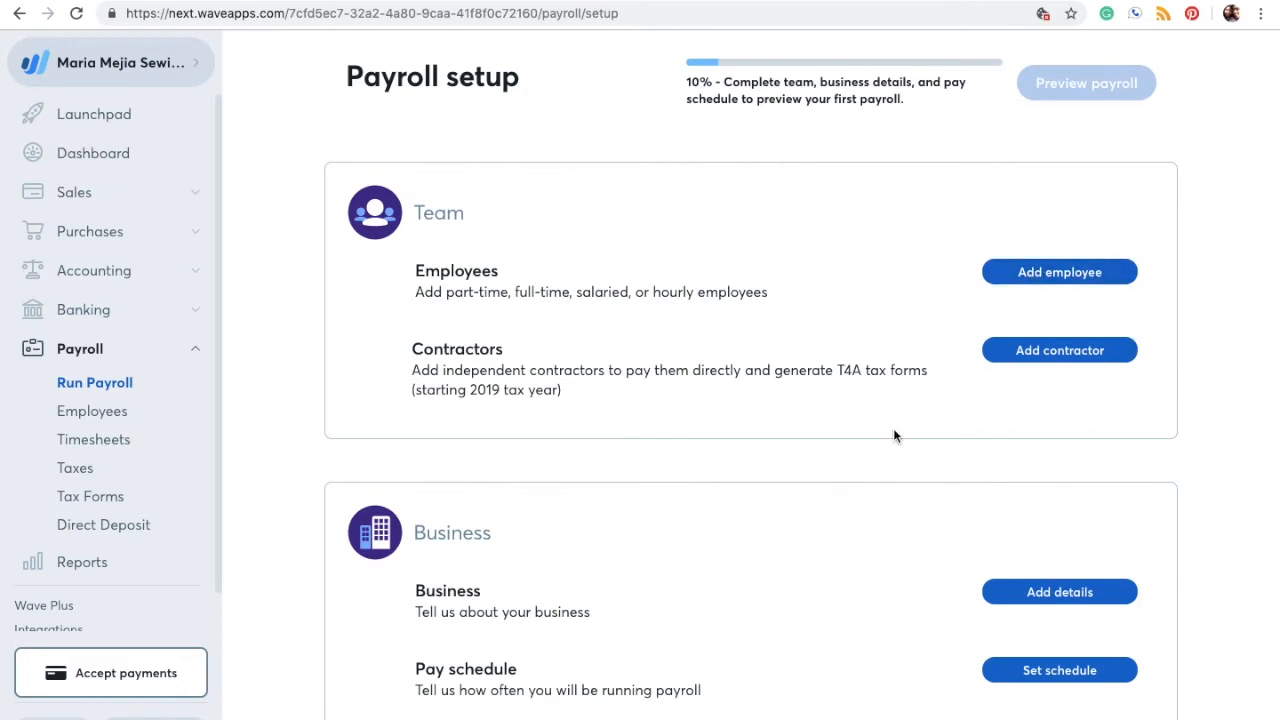
pyautogui.scroll(-3, 894, 435)
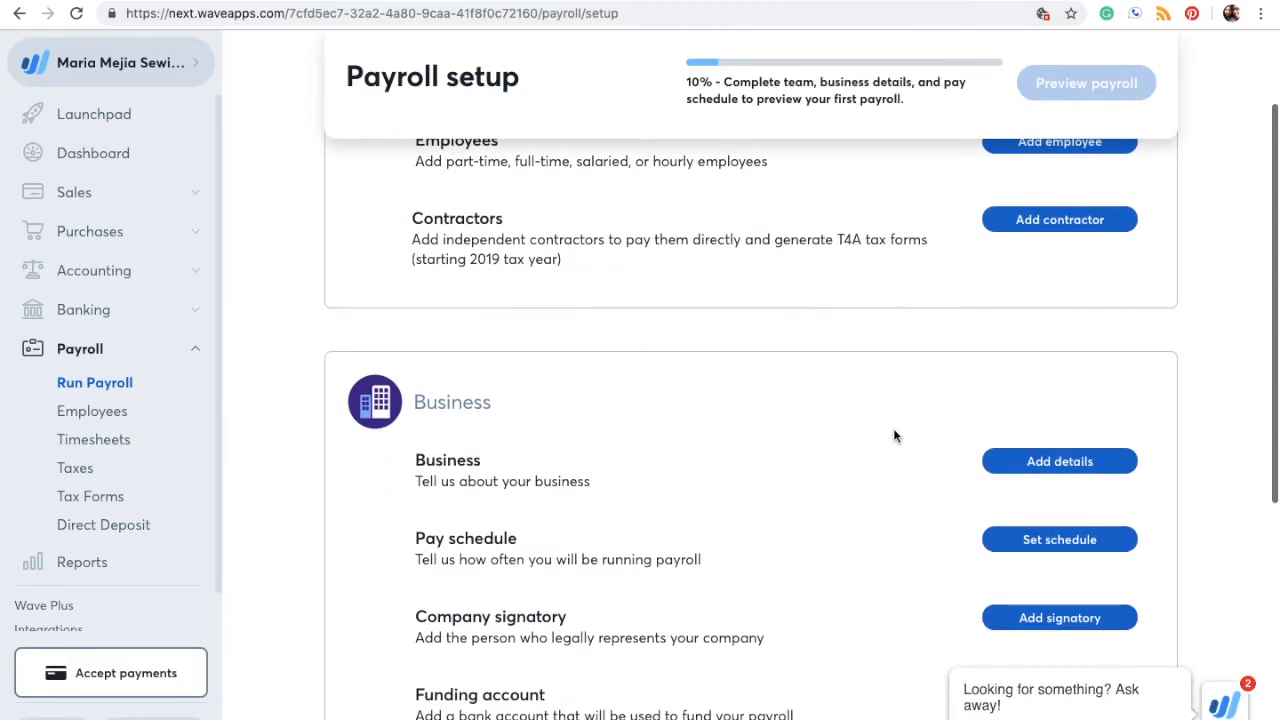
pyautogui.scroll(-2, 894, 435)
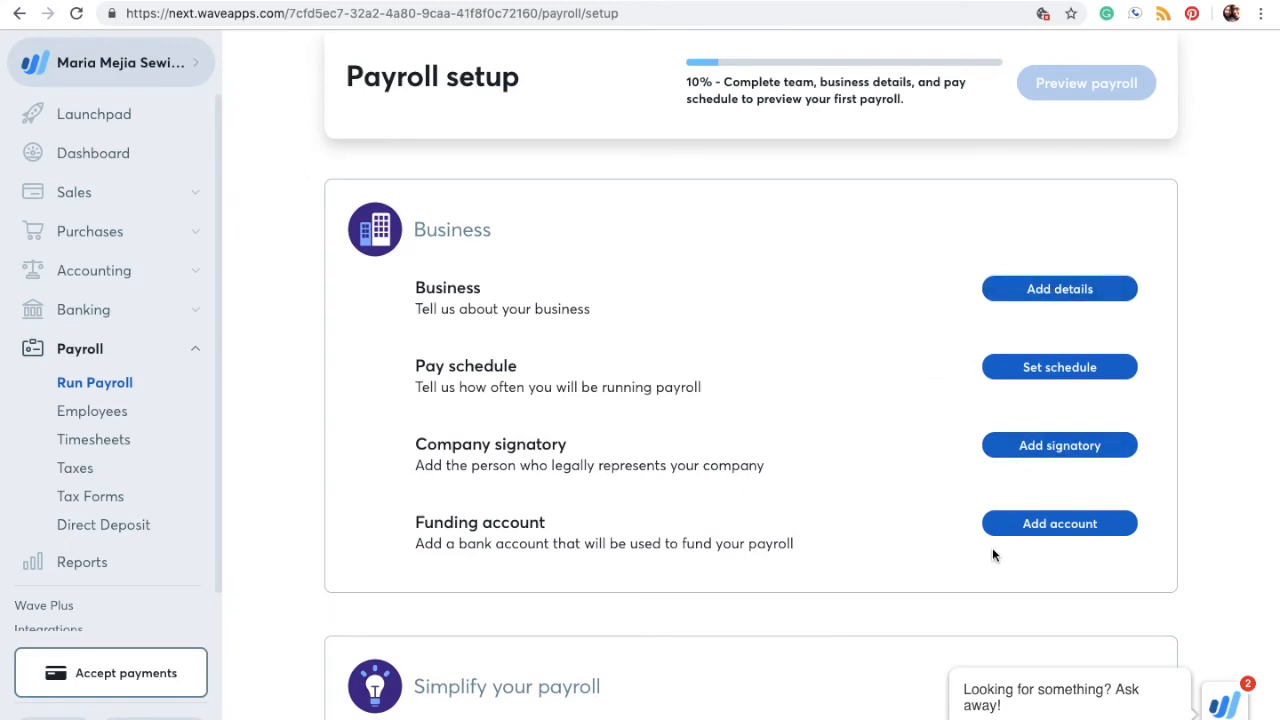
pyautogui.scroll(-3, 993, 555)
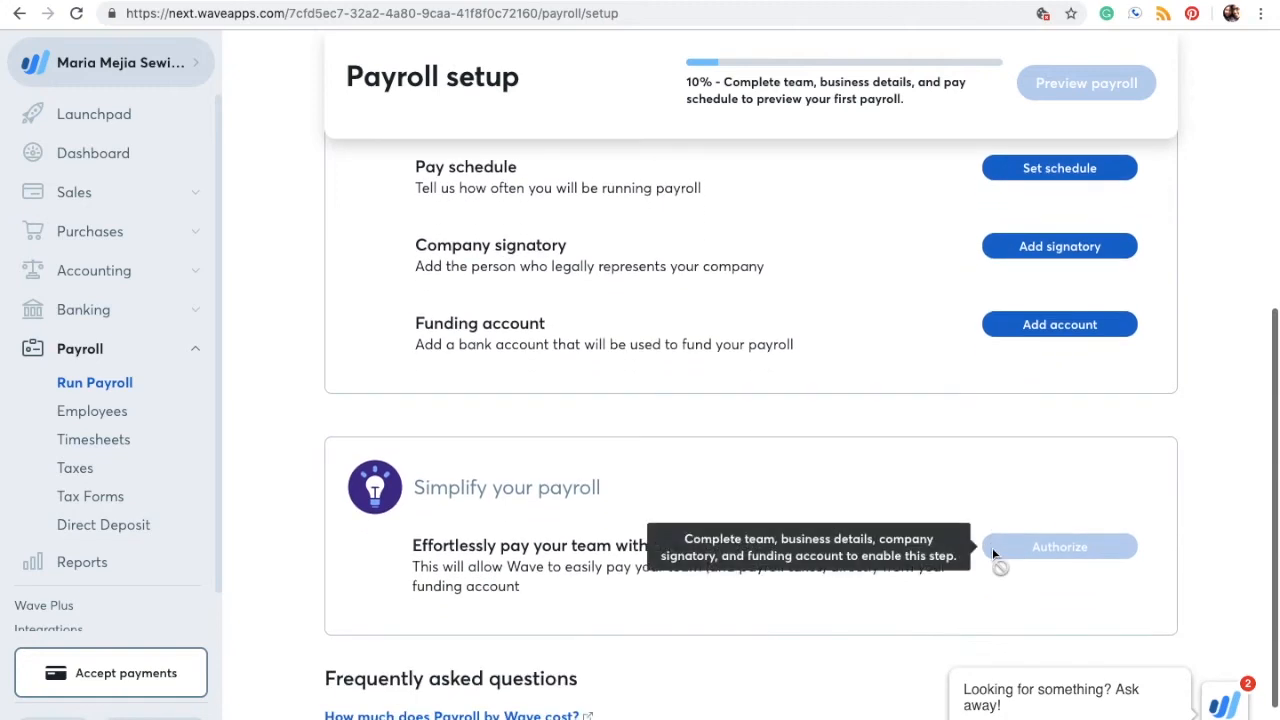
pyautogui.scroll(-2, 992, 552)
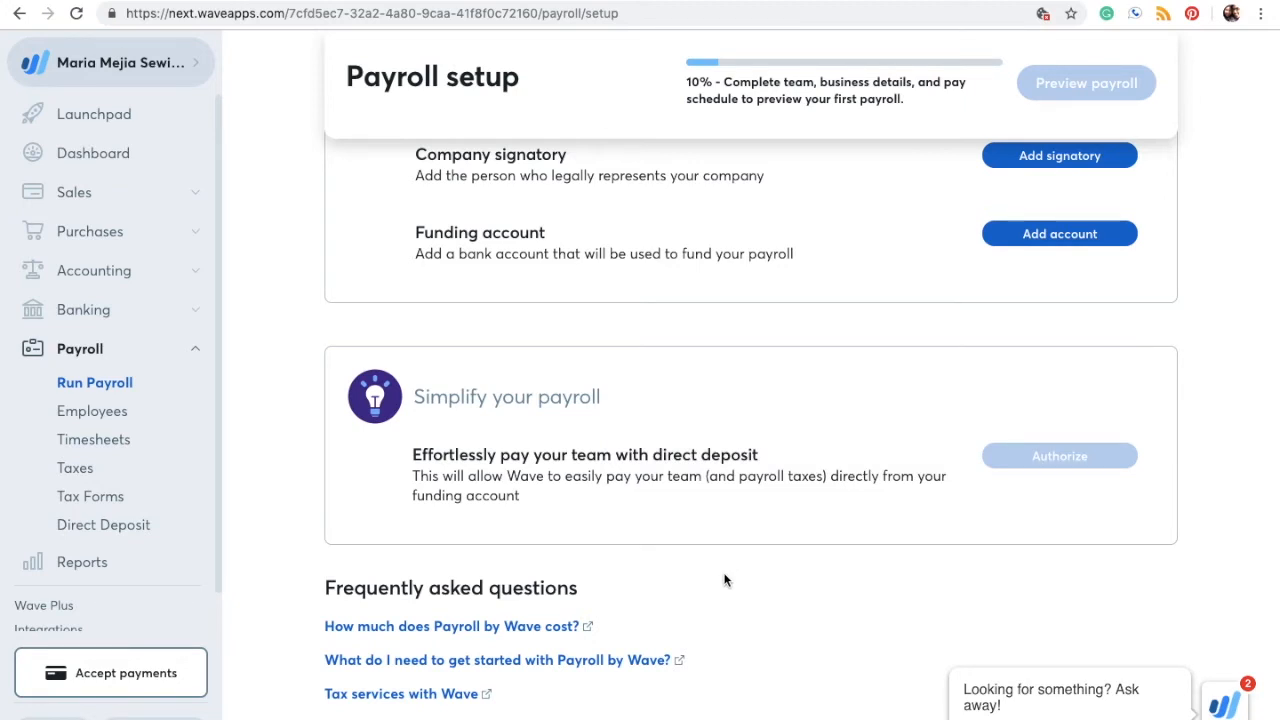
pyautogui.scroll(3, 725, 580)
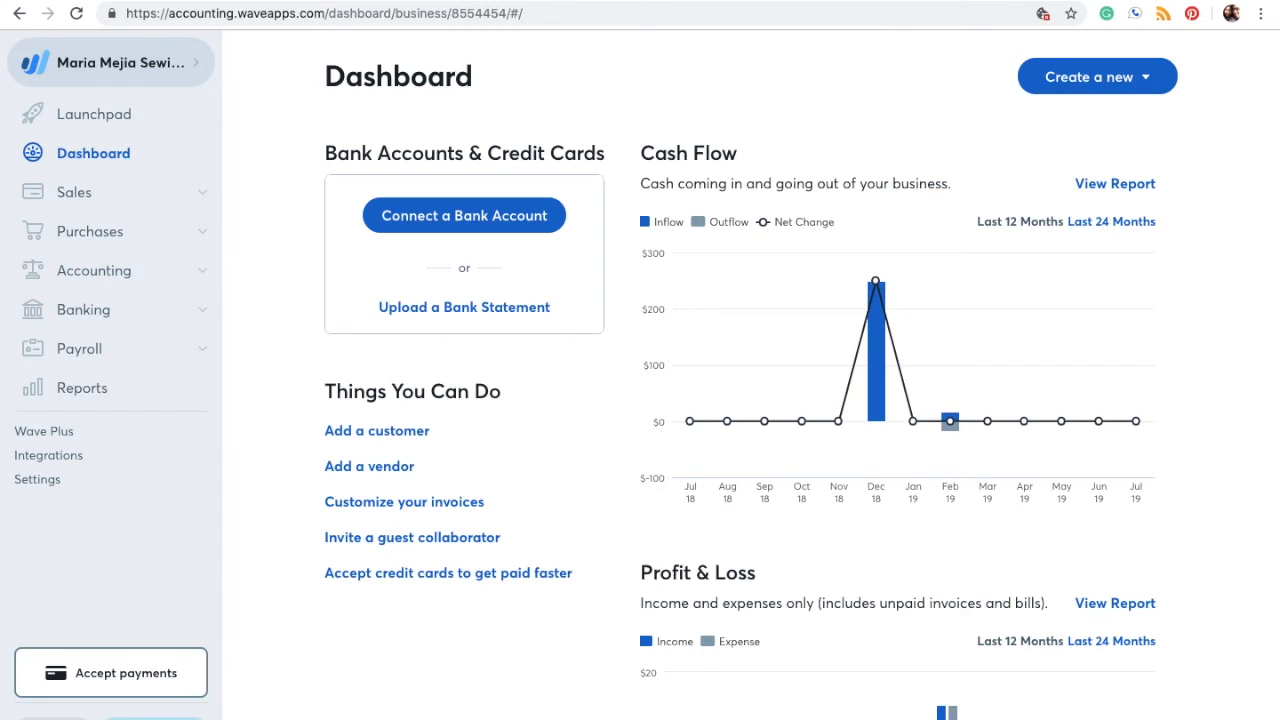
# Step: Open the Help contact panel, then close its chat window
pyautogui.click(153, 718)
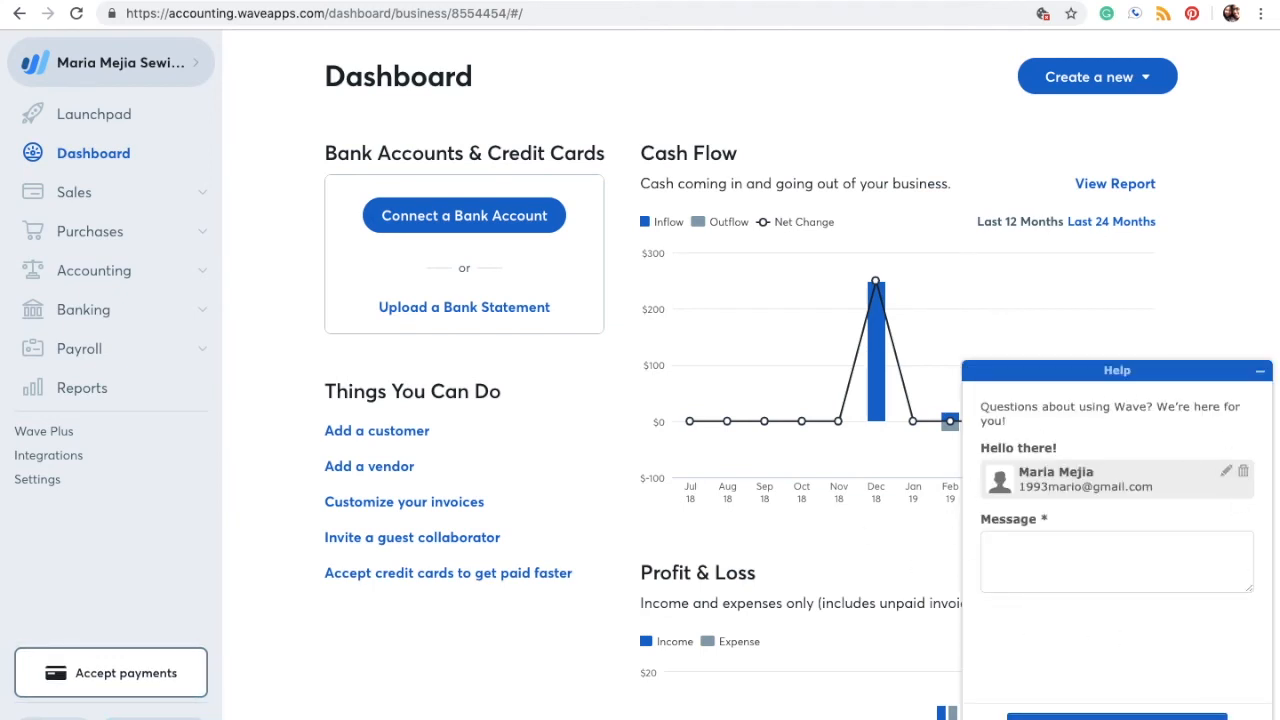
pyautogui.click(1260, 370)
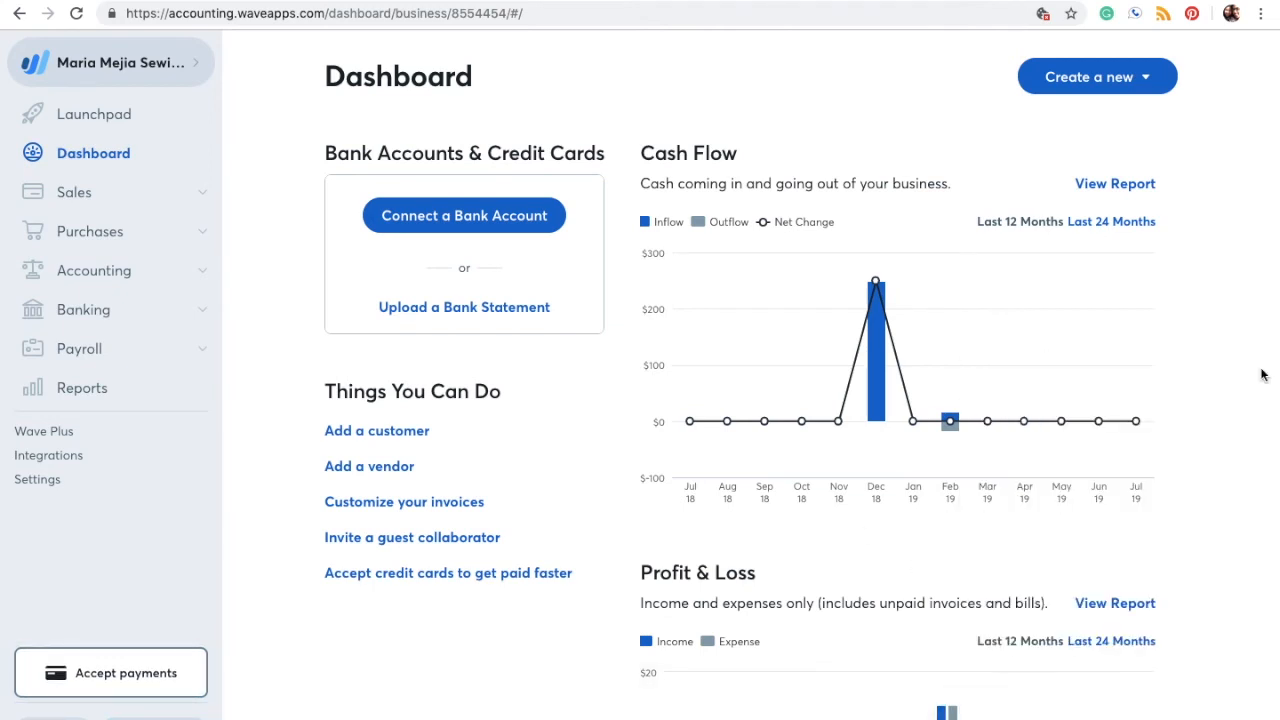